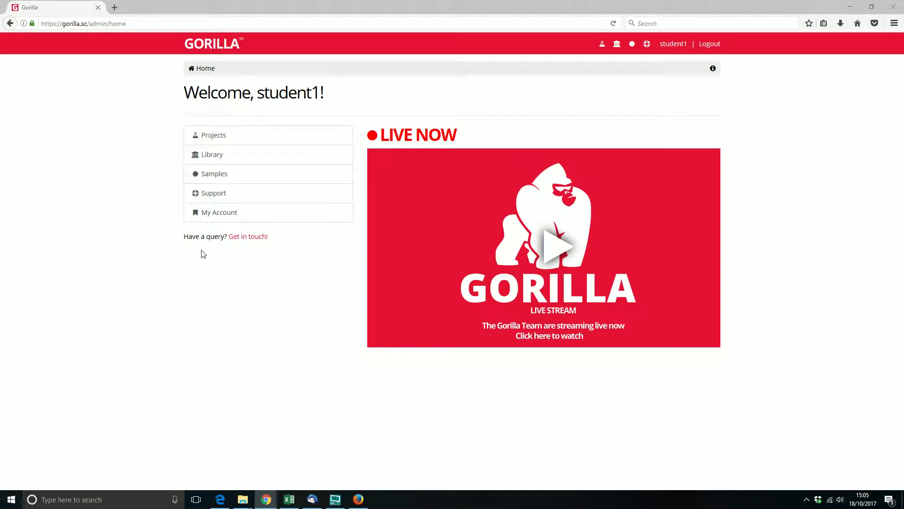
# Step: Open the Projects page listing Birkbeck, Text 2WFC and UCL Demo
pyautogui.click(215, 138)
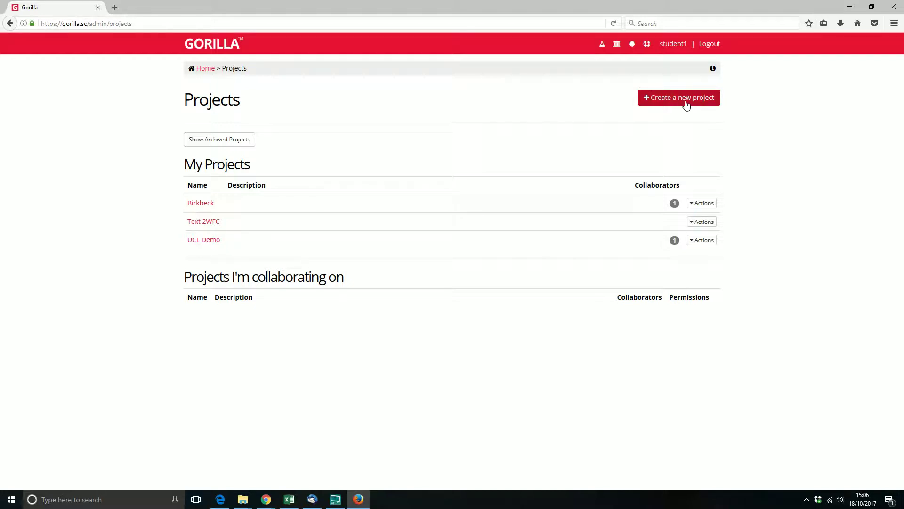
# Step: Create a new empty project named 'Lab 1'
pyautogui.click(656, 107)
pyautogui.click(373, 107)
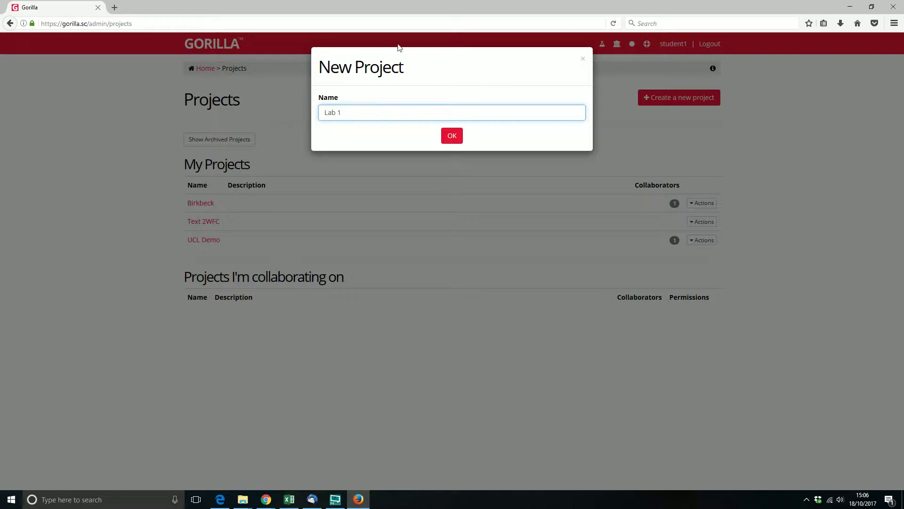
pyautogui.click(453, 140)
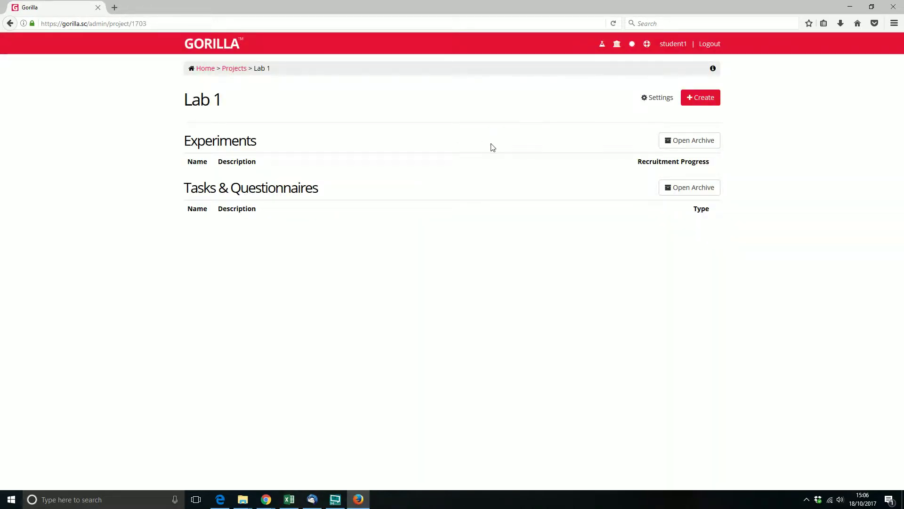
# Step: Clone the Generic Consent questionnaire from Classic Questionnaires into Lab 1 as 'Consent'
pyautogui.click(700, 96)
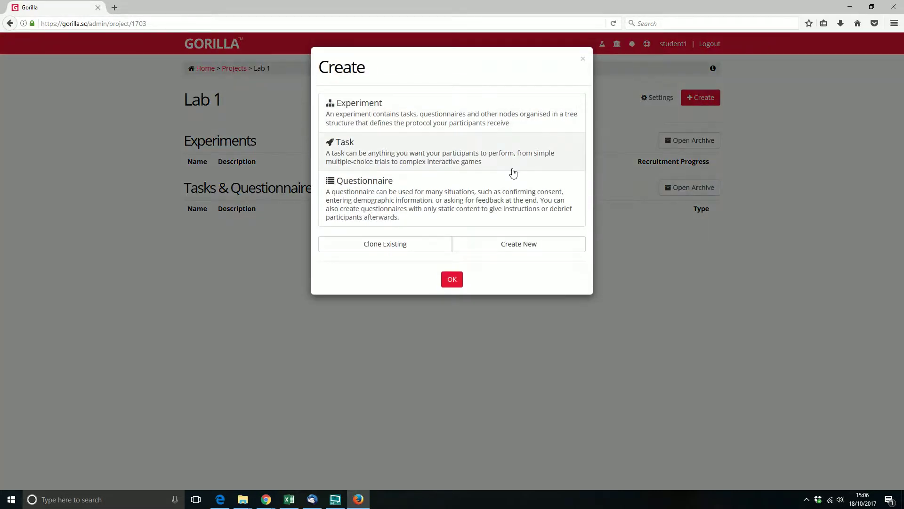
pyautogui.click(404, 198)
pyautogui.click(426, 245)
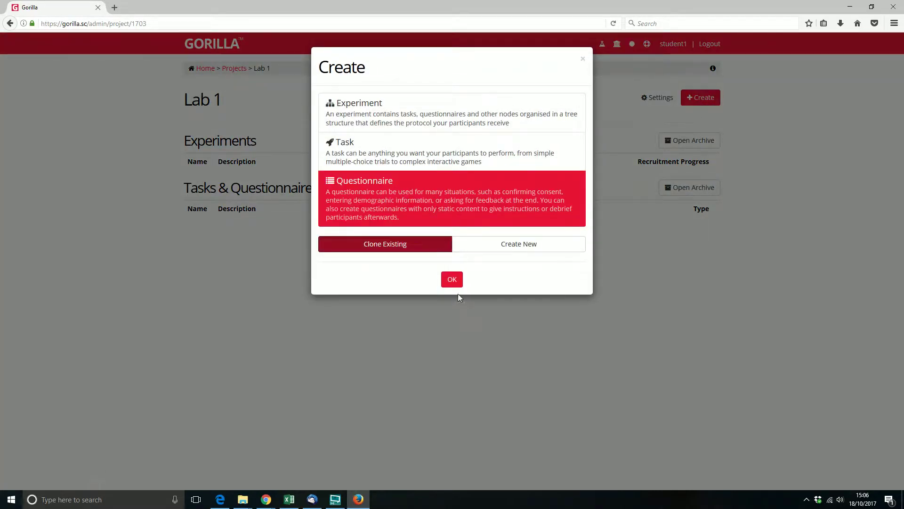
pyautogui.click(454, 278)
pyautogui.click(396, 188)
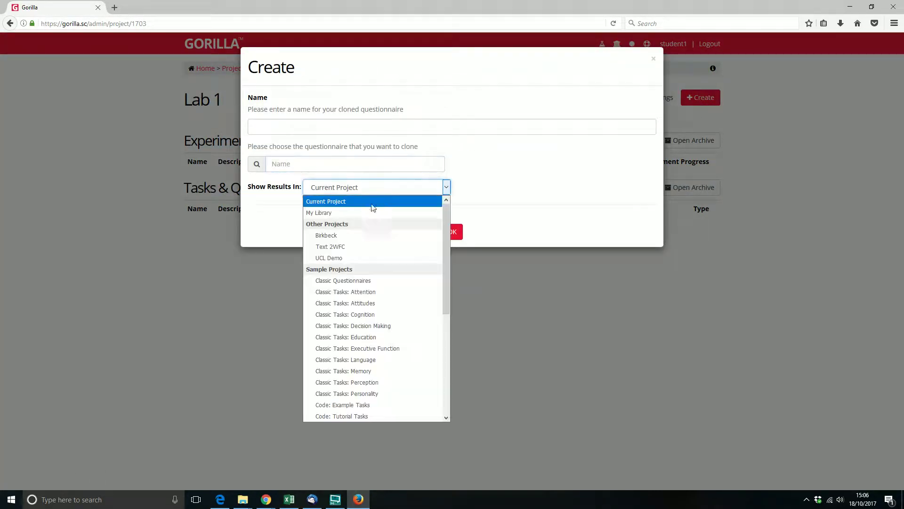
pyautogui.click(346, 282)
pyautogui.click(254, 225)
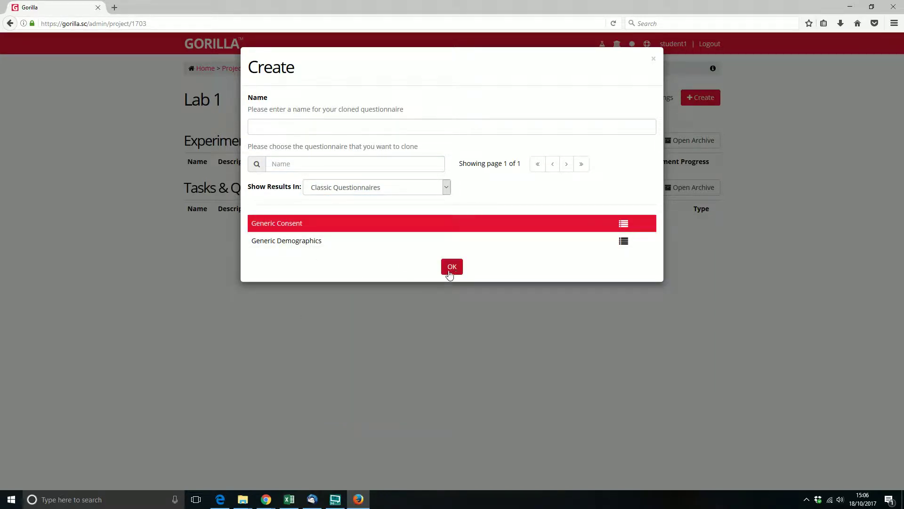
pyautogui.click(450, 274)
pyautogui.click(293, 151)
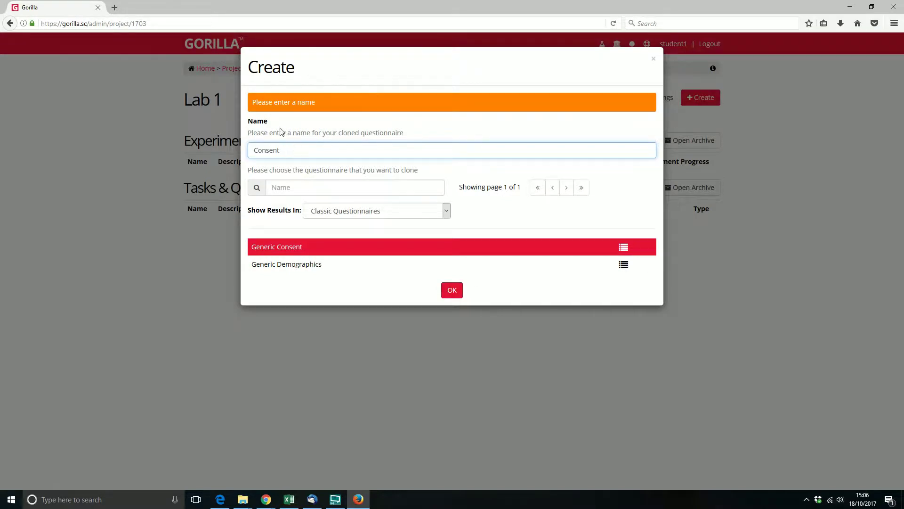
pyautogui.click(453, 290)
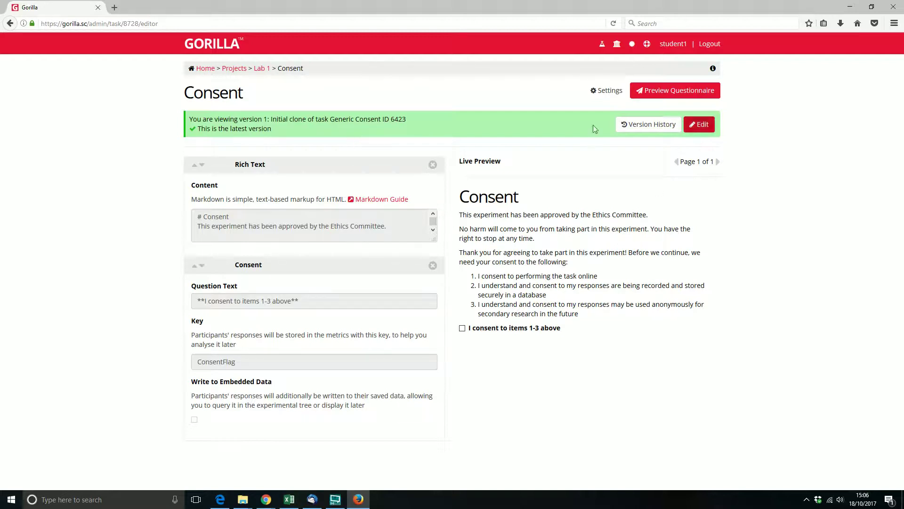
pyautogui.click(262, 69)
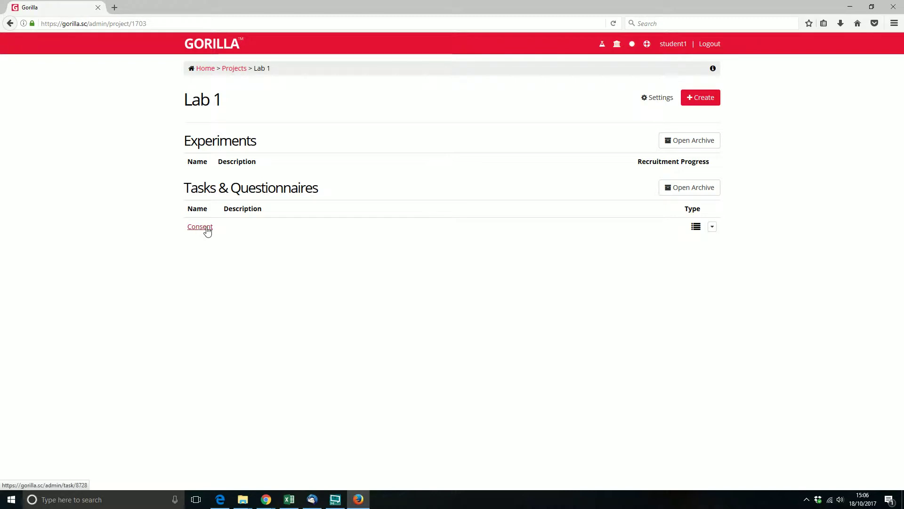
pyautogui.click(206, 228)
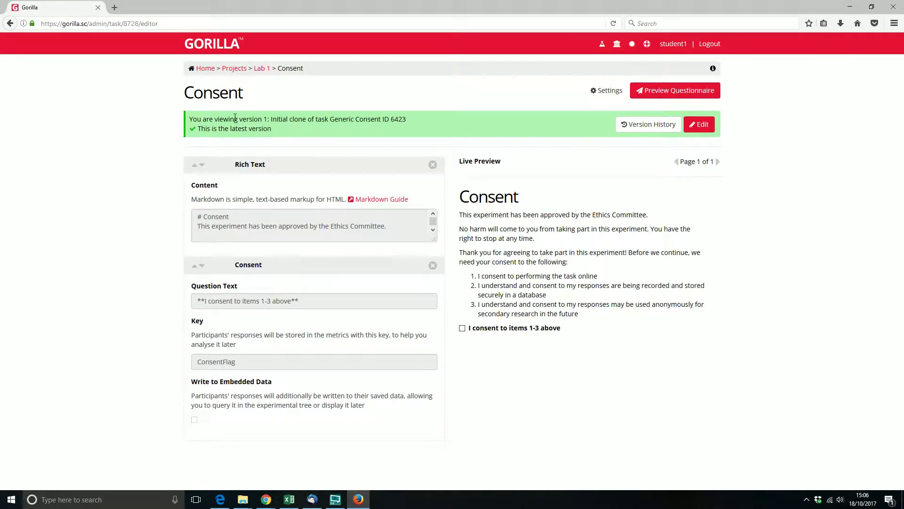
pyautogui.moveTo(219, 119); pyautogui.dragTo(389, 120)
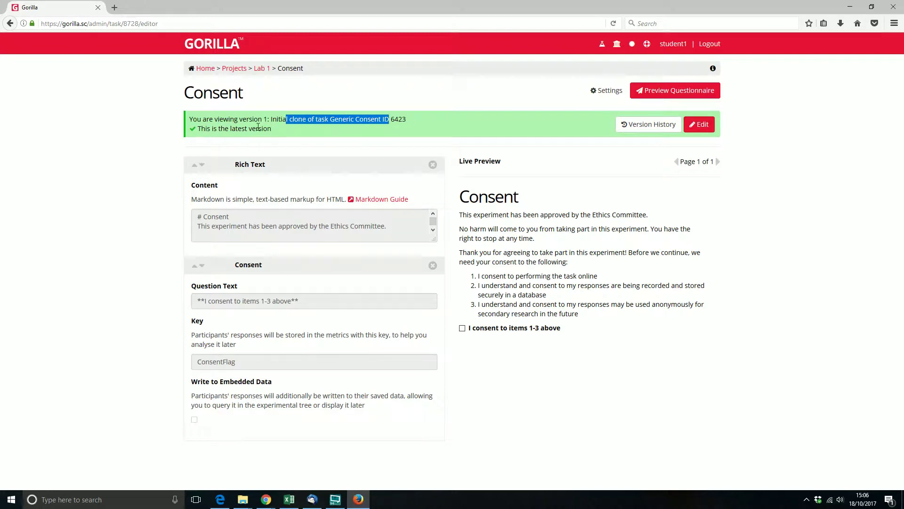
pyautogui.click(242, 120)
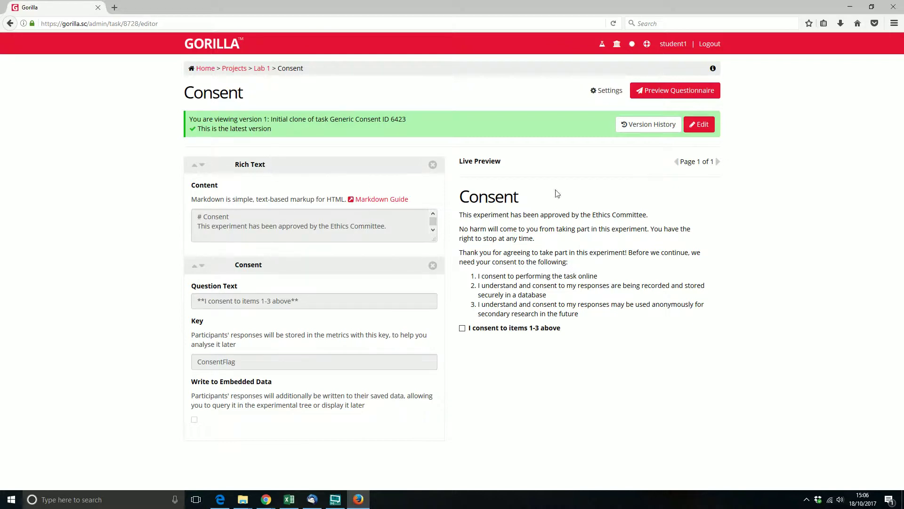
pyautogui.click(699, 124)
# Step: Return to Lab 1 and start cloning an existing questionnaire
pyautogui.click(262, 68)
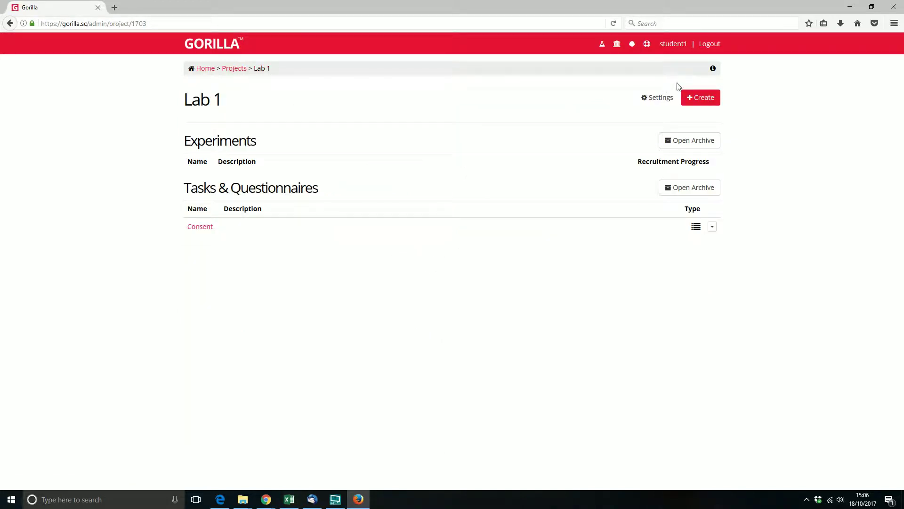
pyautogui.click(695, 100)
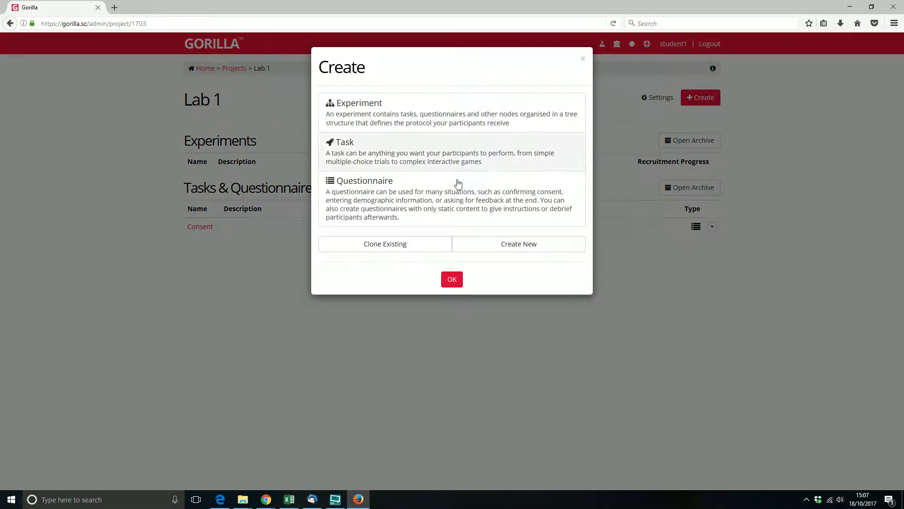
pyautogui.click(456, 186)
pyautogui.click(384, 244)
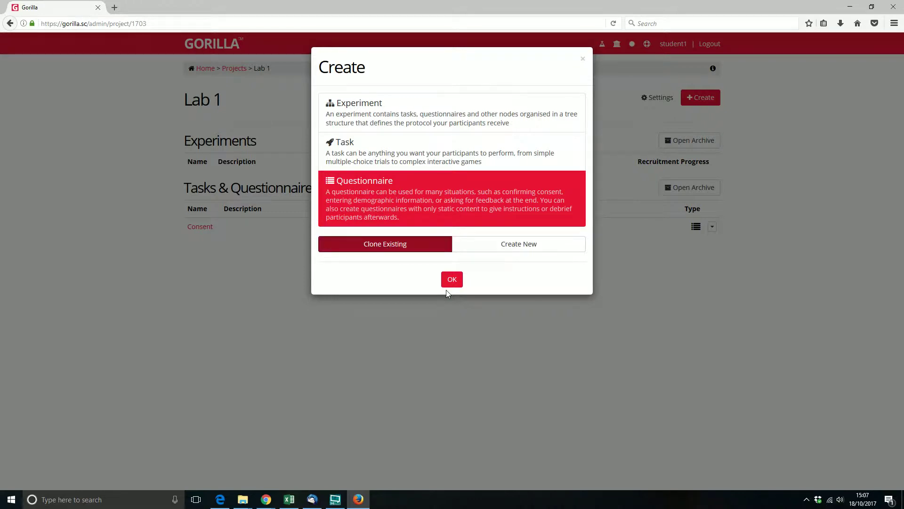
pyautogui.click(455, 281)
# Step: Clone Generic Demographics from Classic Questionnaires, naming the copy 'Demog'
pyautogui.click(338, 187)
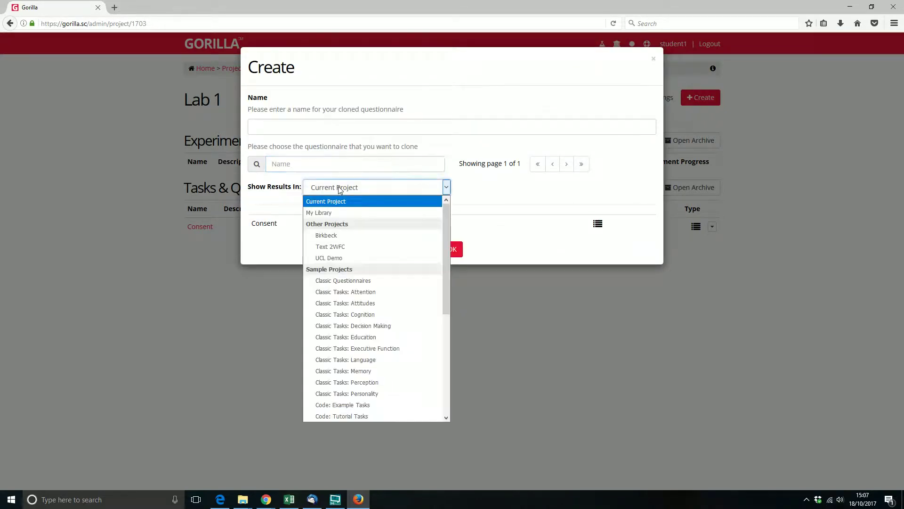
pyautogui.click(319, 214)
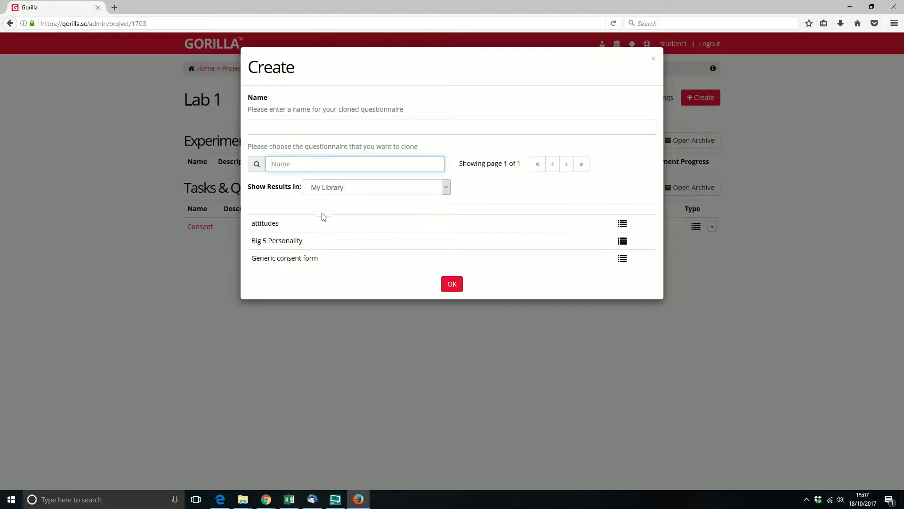
pyautogui.click(346, 189)
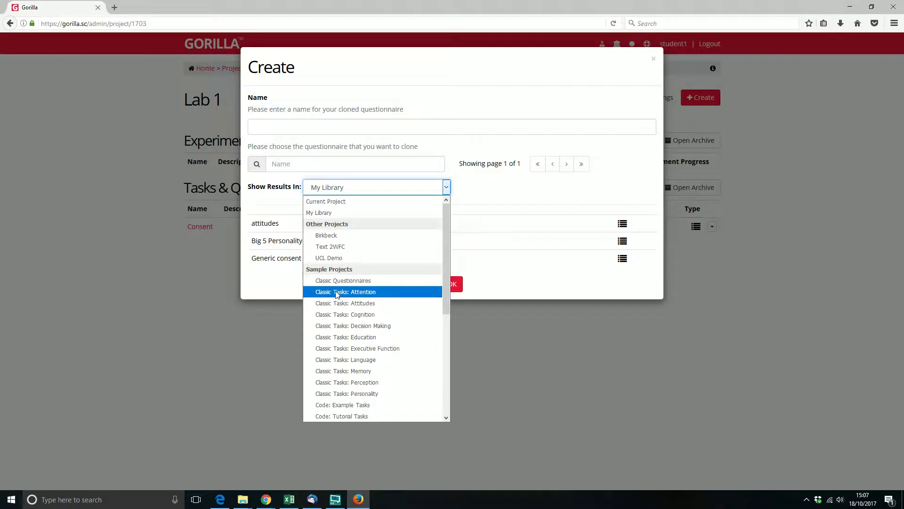
pyautogui.scroll(-5, 345, 311)
pyautogui.scroll(5, 345, 311)
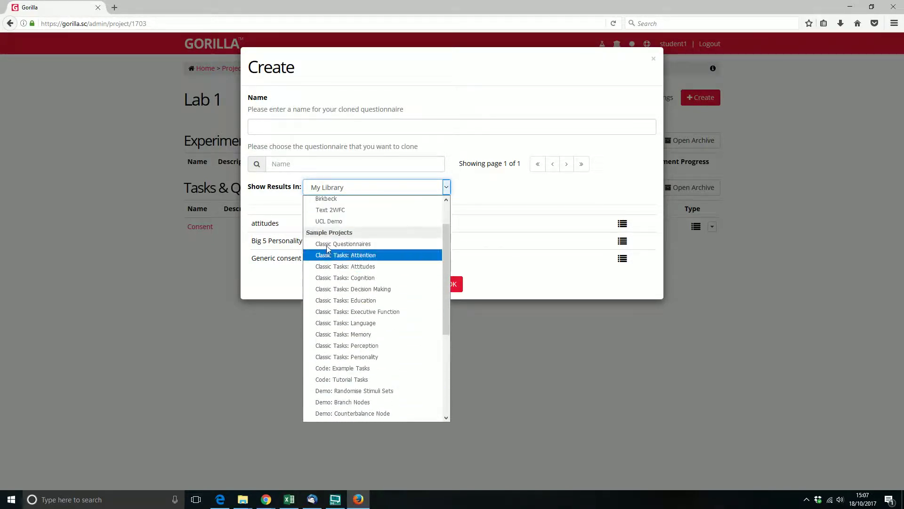
pyautogui.scroll(1, 346, 286)
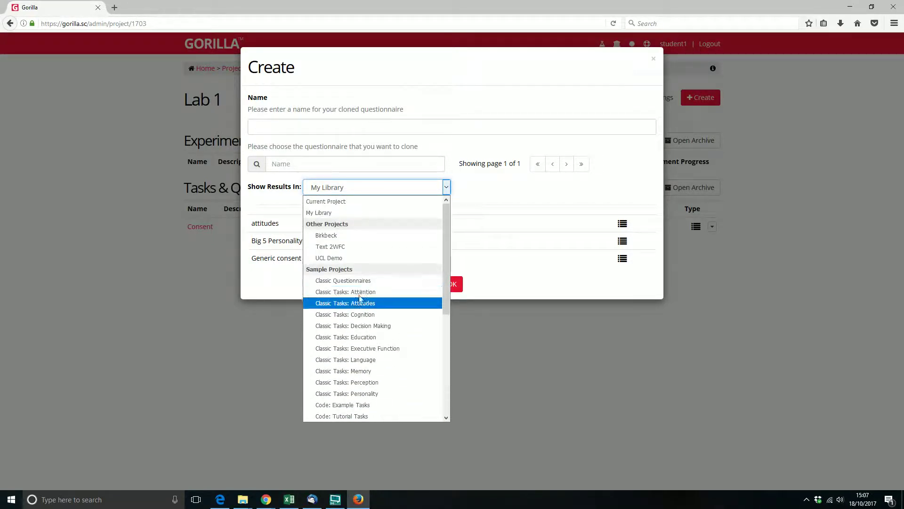
pyautogui.scroll(-5, 351, 290)
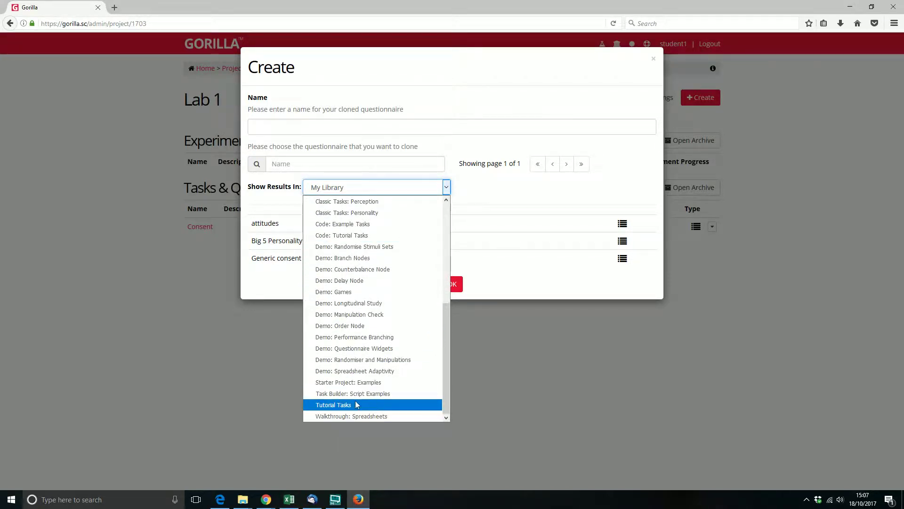
pyautogui.scroll(4, 359, 341)
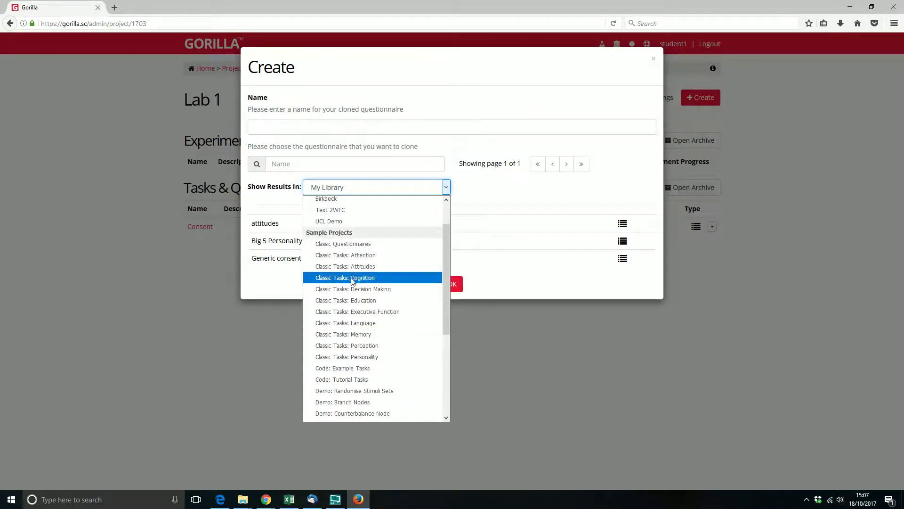
pyautogui.click(348, 244)
pyautogui.click(329, 253)
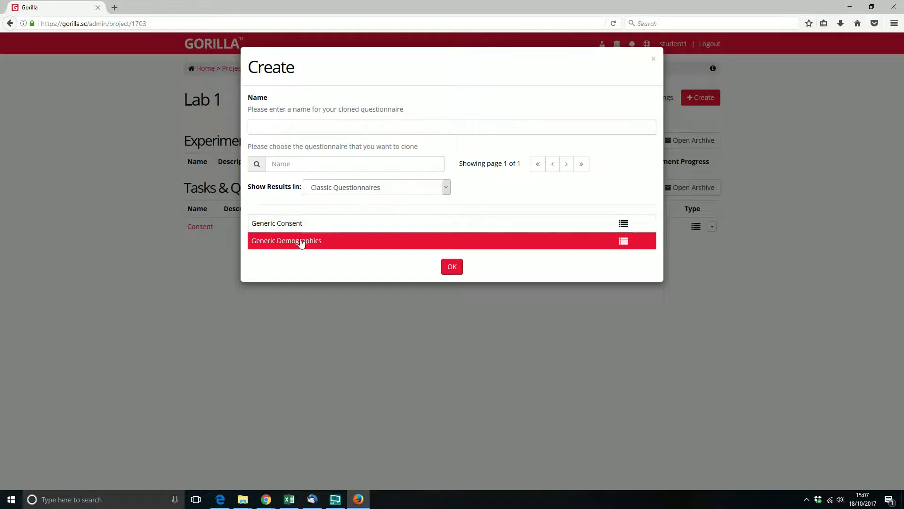
pyautogui.click(455, 268)
pyautogui.click(283, 151)
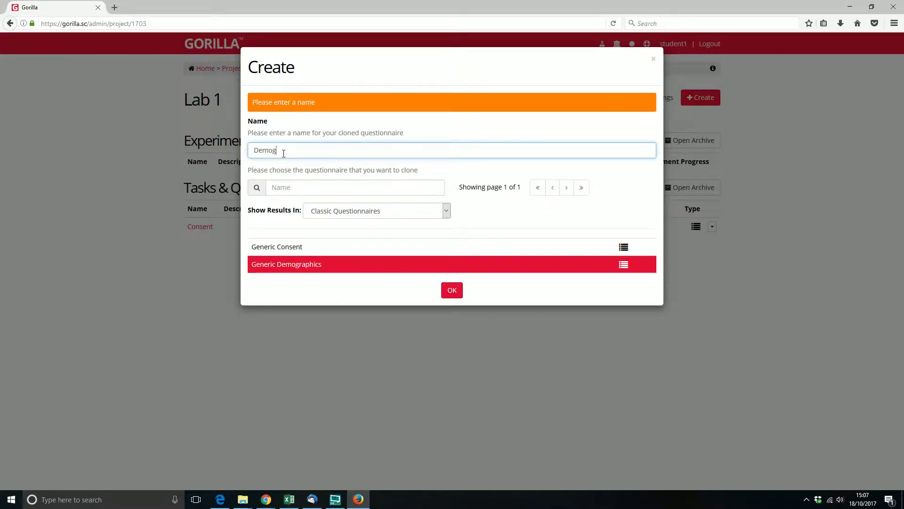
pyautogui.click(453, 289)
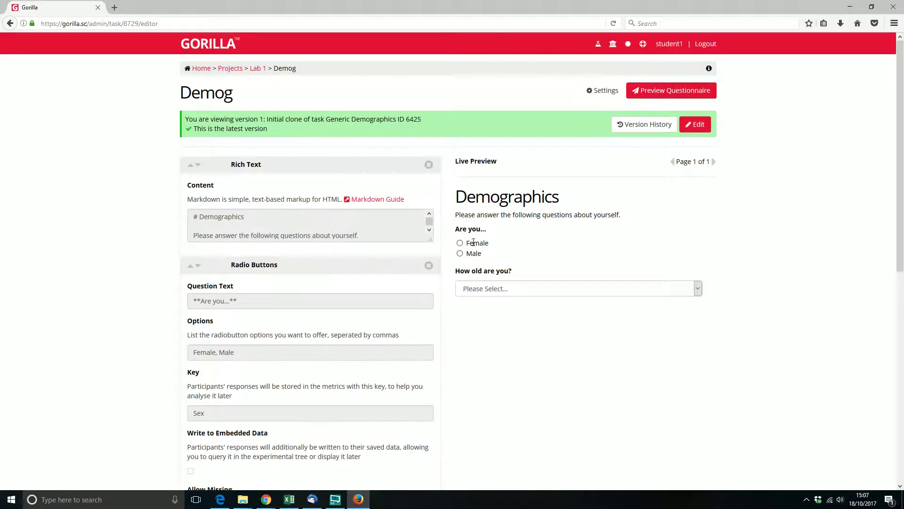
# Step: Try the age question in the Demog preview, then go back to Lab 1
pyautogui.click(496, 289)
pyautogui.click(502, 291)
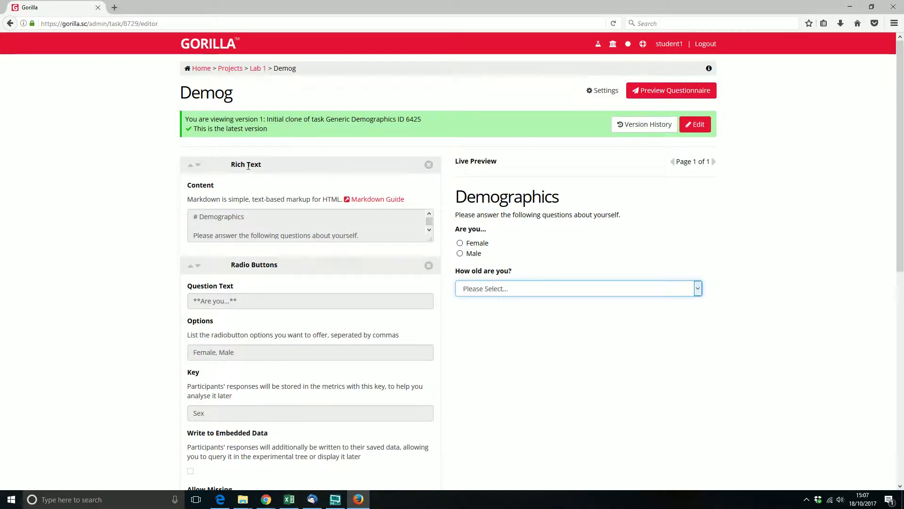
pyautogui.click(258, 68)
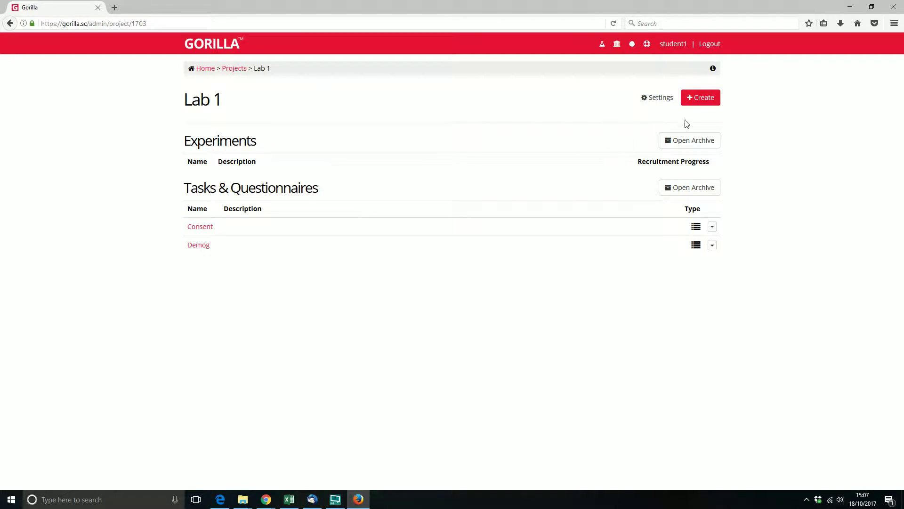
# Step: Clone the Relational Reasoning task from Classic Tasks: Cognition into Lab 1 as 'RR'
pyautogui.click(694, 101)
pyautogui.click(330, 157)
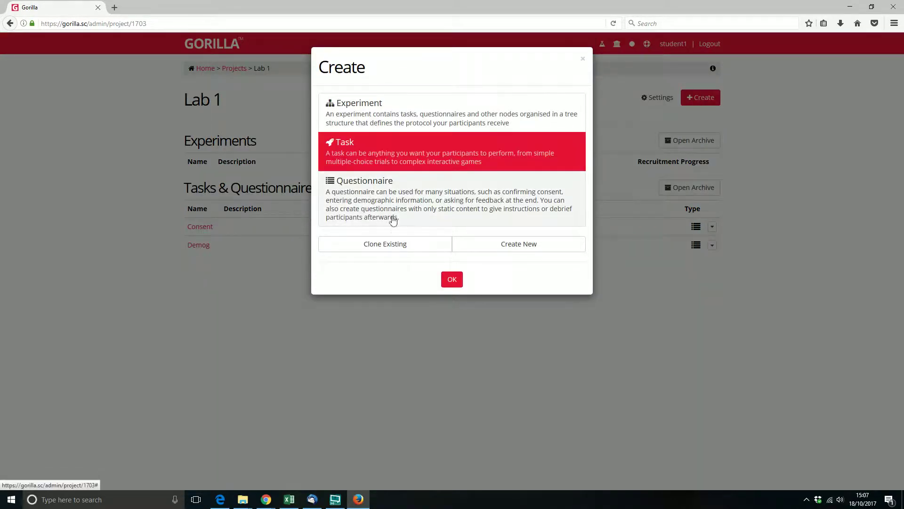
pyautogui.click(395, 250)
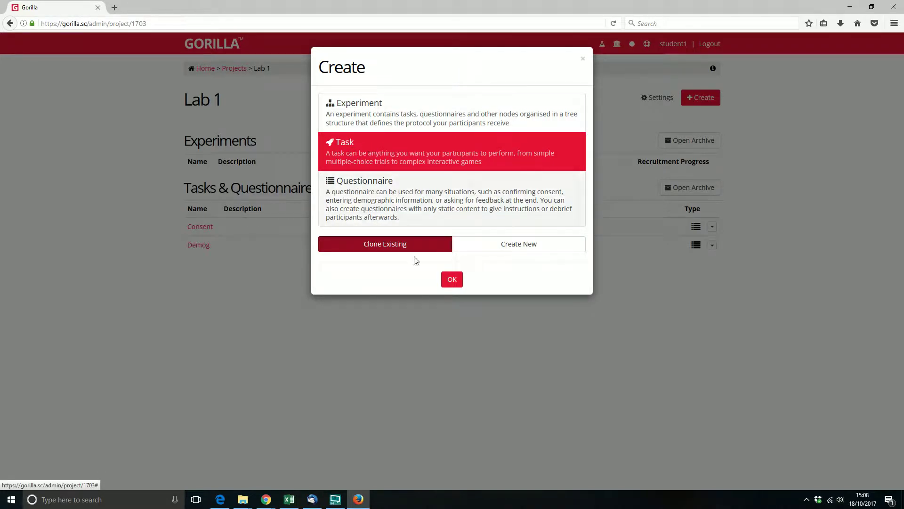
pyautogui.click(452, 279)
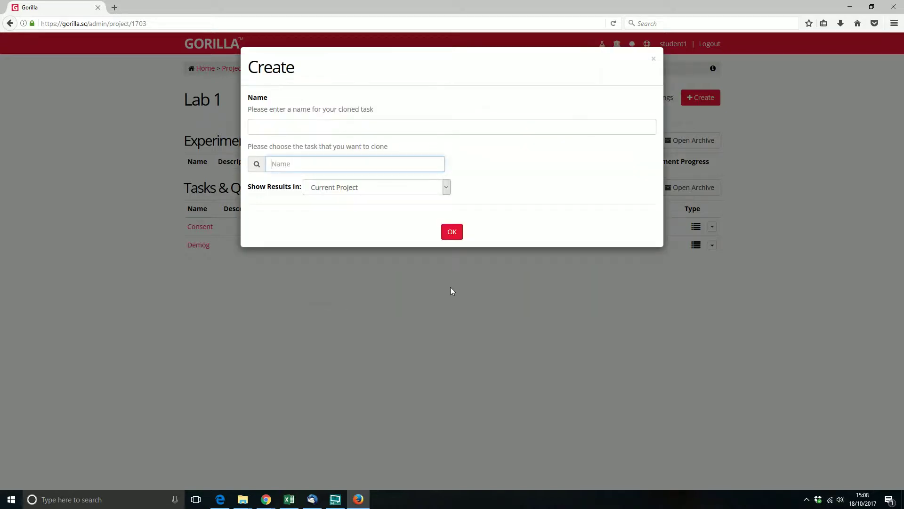
pyautogui.click(359, 187)
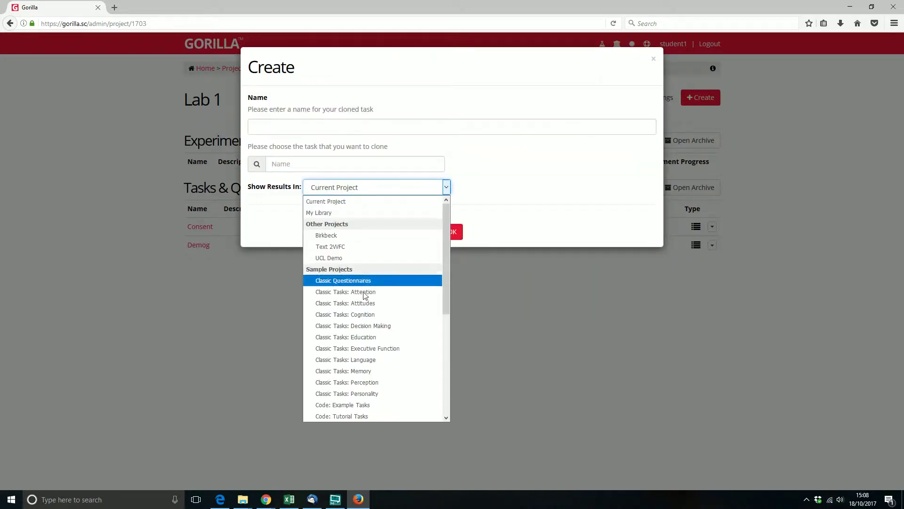
pyautogui.click(364, 314)
pyautogui.click(304, 224)
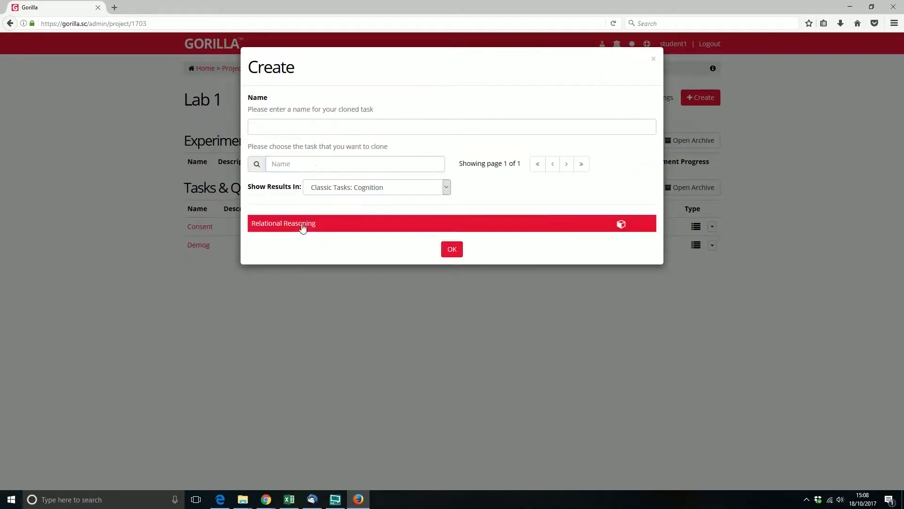
pyautogui.click(452, 250)
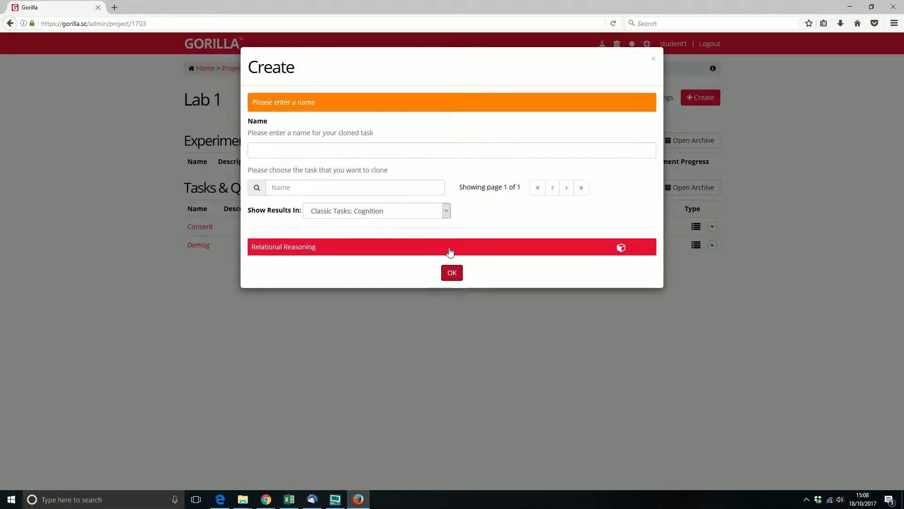
pyautogui.click(300, 152)
pyautogui.write('RR')
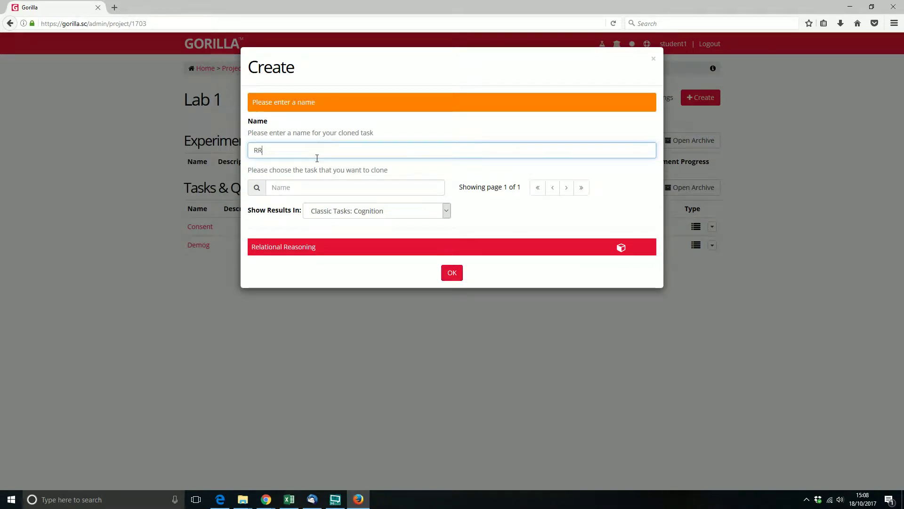
pyautogui.click(446, 272)
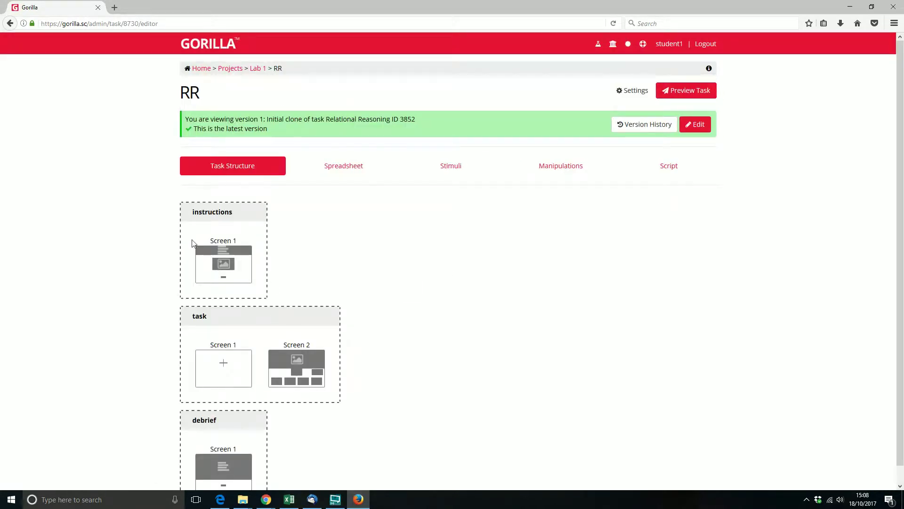
# Step: Check the RR task's scoring spreadsheet, then go back to the Lab 1 page
pyautogui.scroll(-1, 287, 322)
pyautogui.click(342, 158)
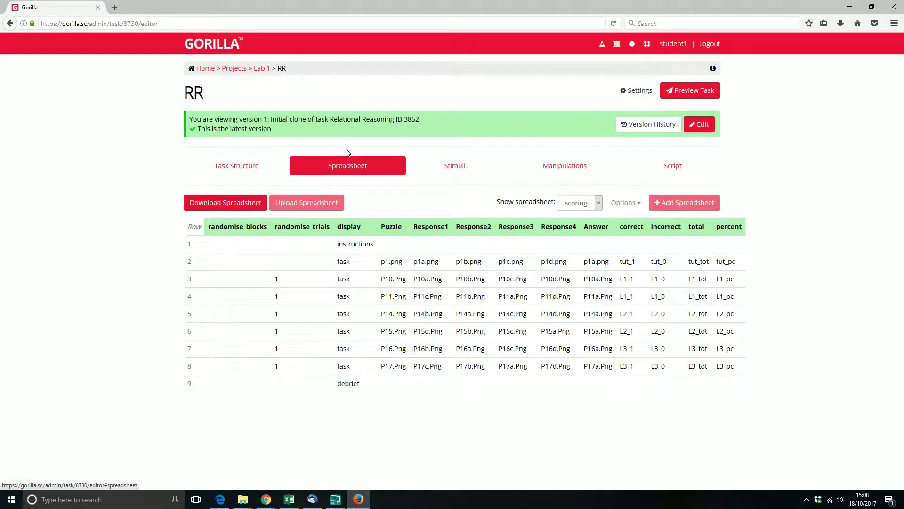
pyautogui.click(599, 203)
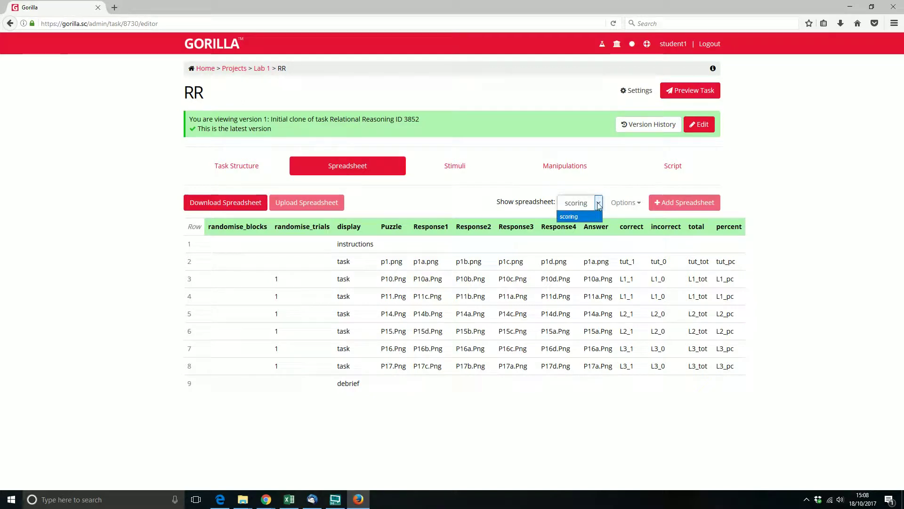
pyautogui.click(599, 203)
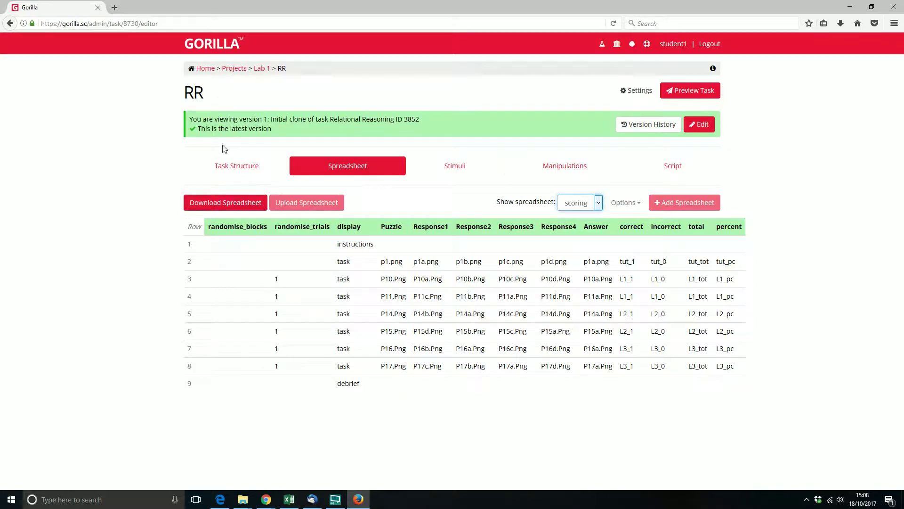
pyautogui.click(237, 167)
pyautogui.click(260, 69)
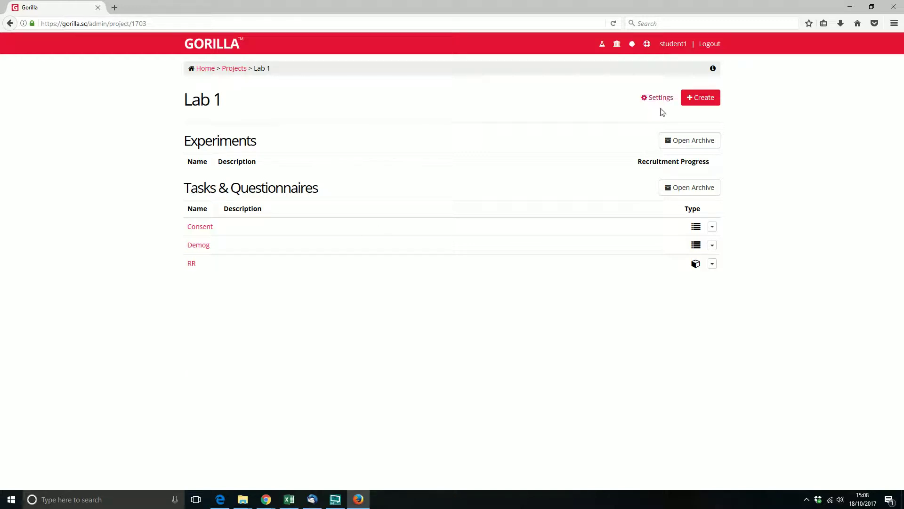
# Step: Clone the Performance Branching experiment from Demo: Performance Branching as 'Performance Branching Example'
pyautogui.click(706, 101)
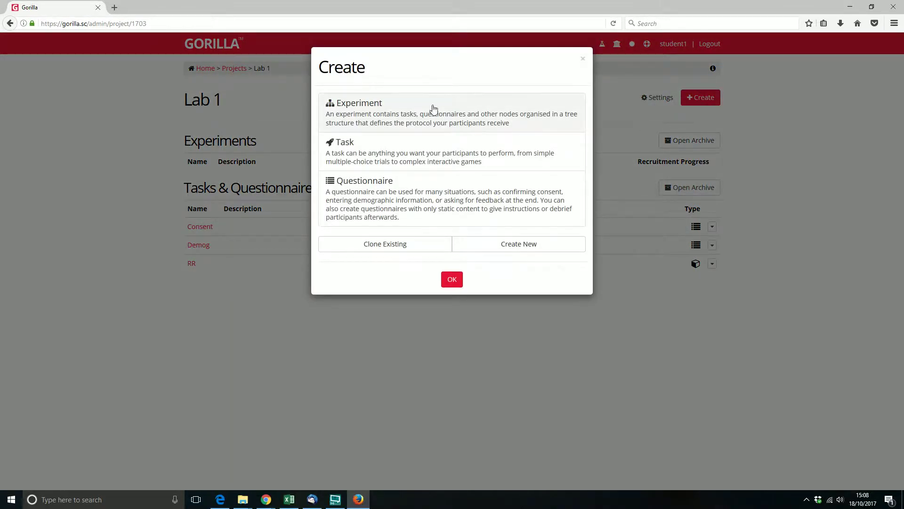
pyautogui.click(431, 109)
pyautogui.click(410, 249)
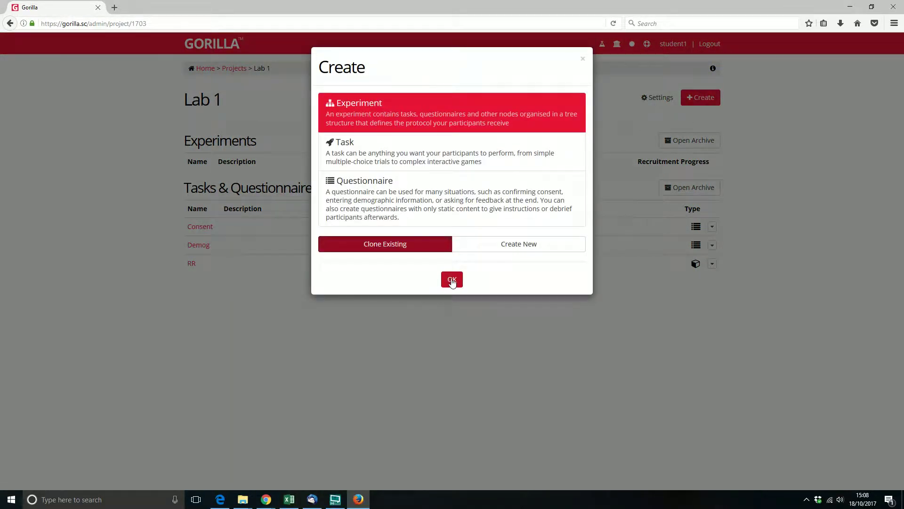
pyautogui.click(451, 279)
pyautogui.click(350, 188)
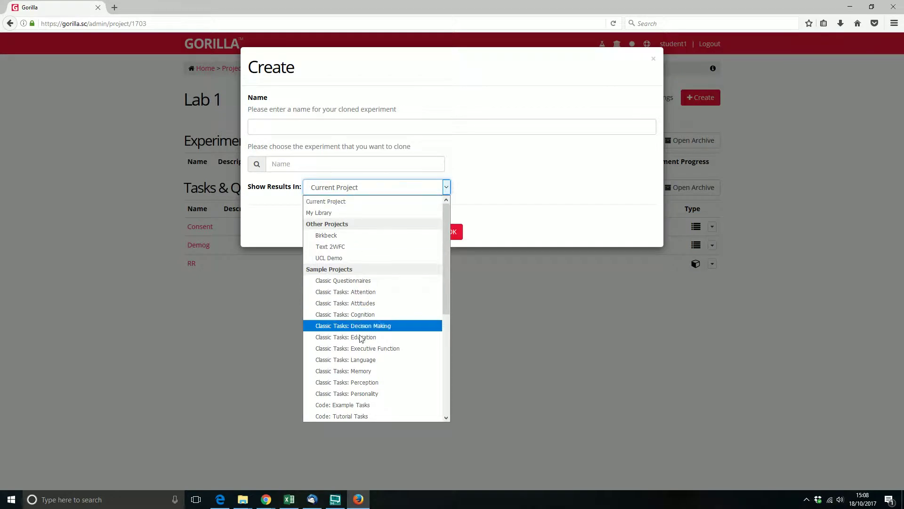
pyautogui.scroll(-4, 358, 339)
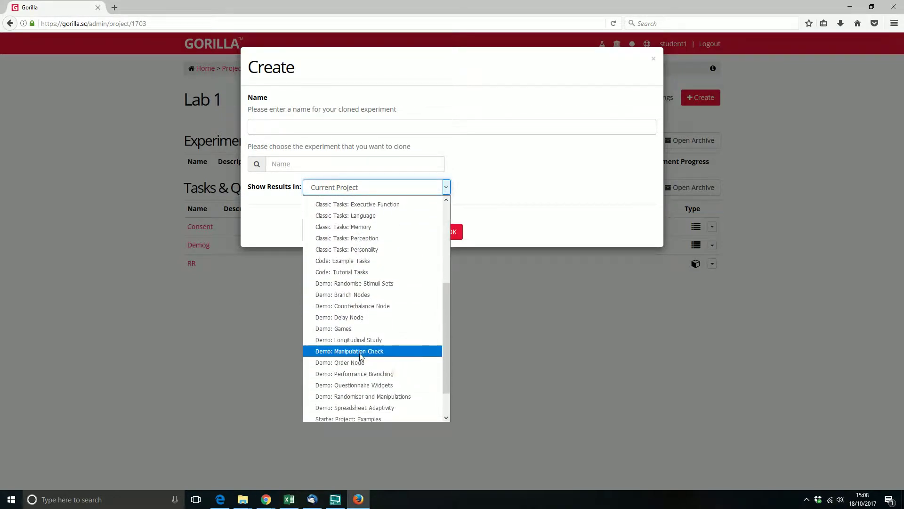
pyautogui.scroll(-1, 354, 349)
pyautogui.click(354, 338)
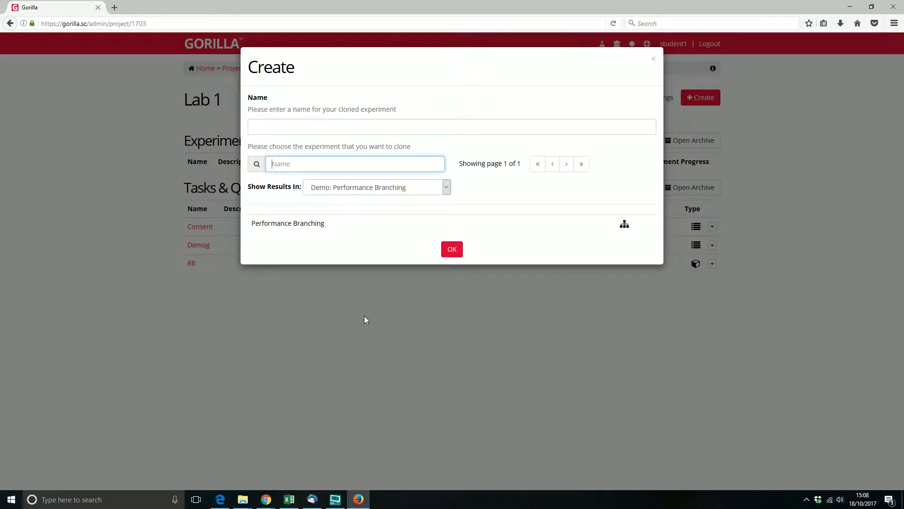
pyautogui.click(299, 224)
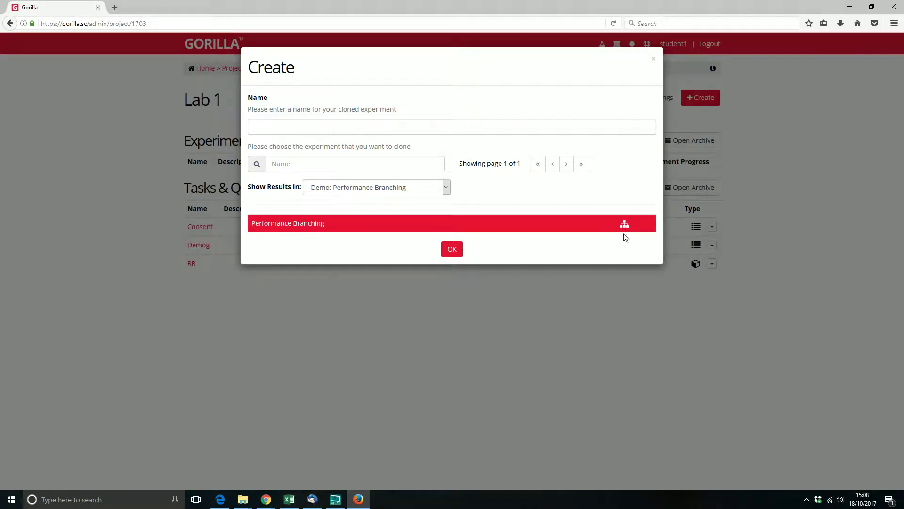
pyautogui.click(292, 131)
pyautogui.write('Pe')
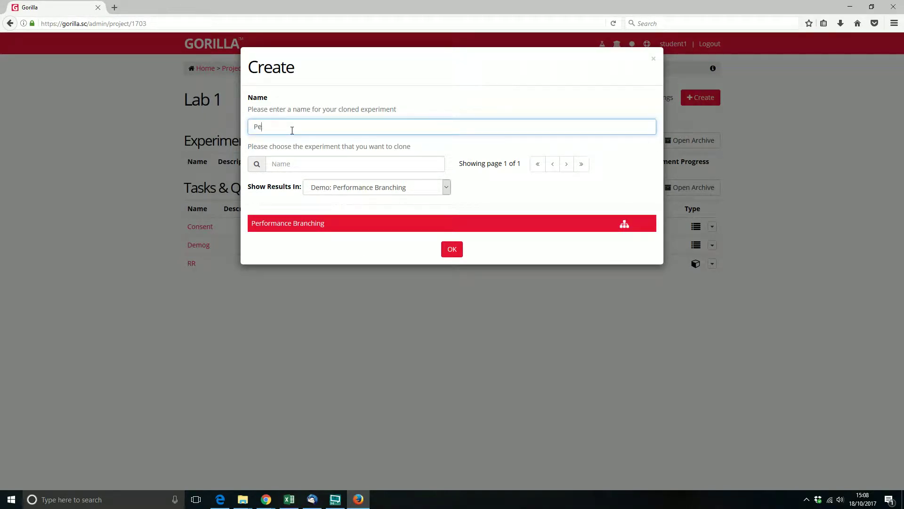
pyautogui.write('rformance Branching Example')
pyautogui.click(454, 253)
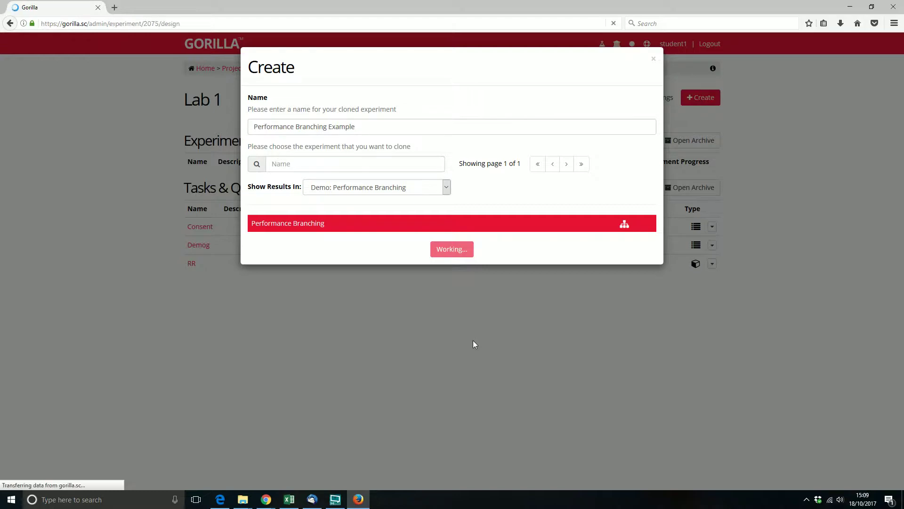
pyautogui.scroll(-3, 521, 317)
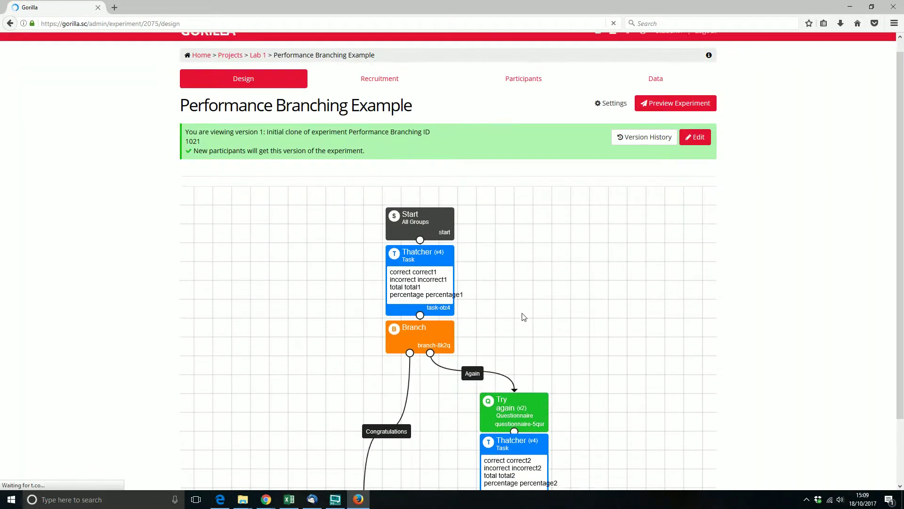
pyautogui.moveTo(610, 316); pyautogui.dragTo(632, 296)
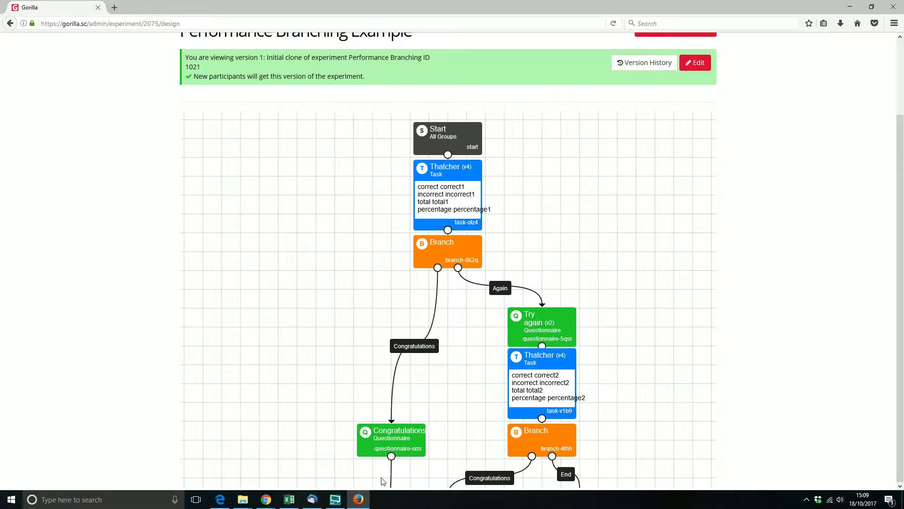
pyautogui.scroll(-3, 473, 364)
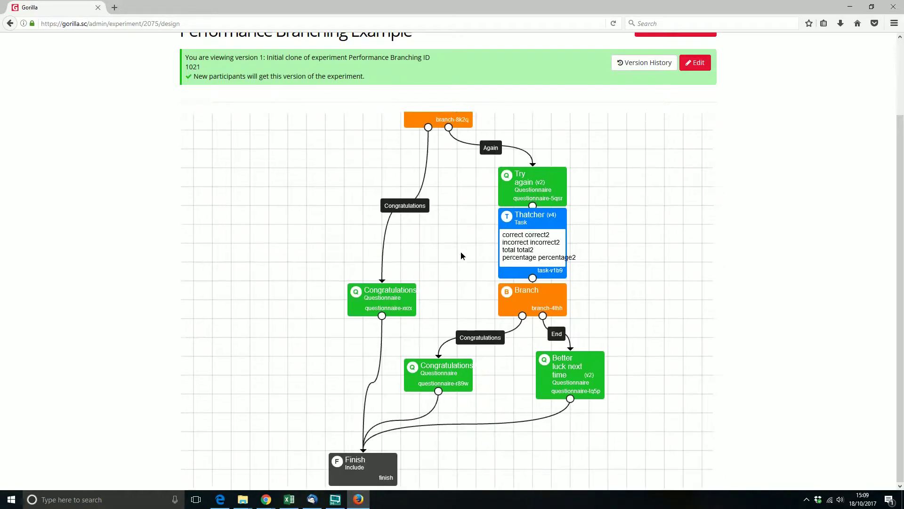
pyautogui.scroll(3, 447, 210)
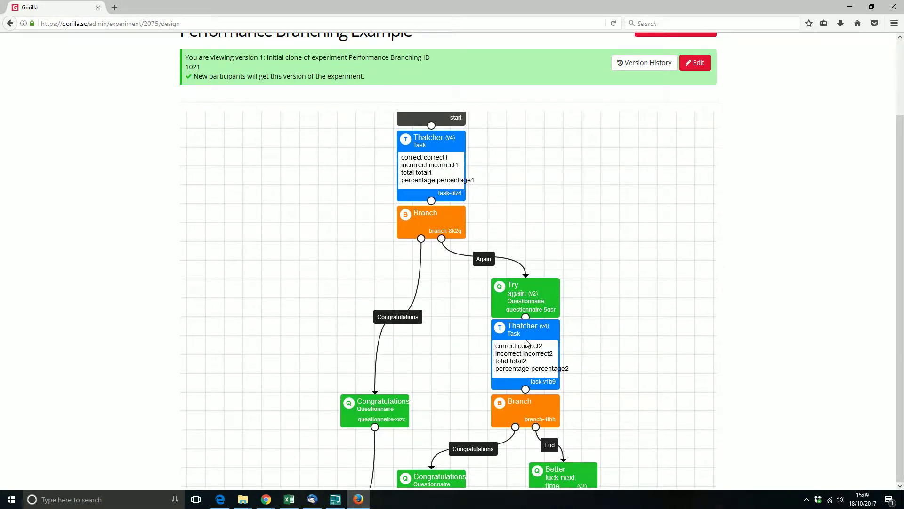
pyautogui.scroll(-3, 643, 429)
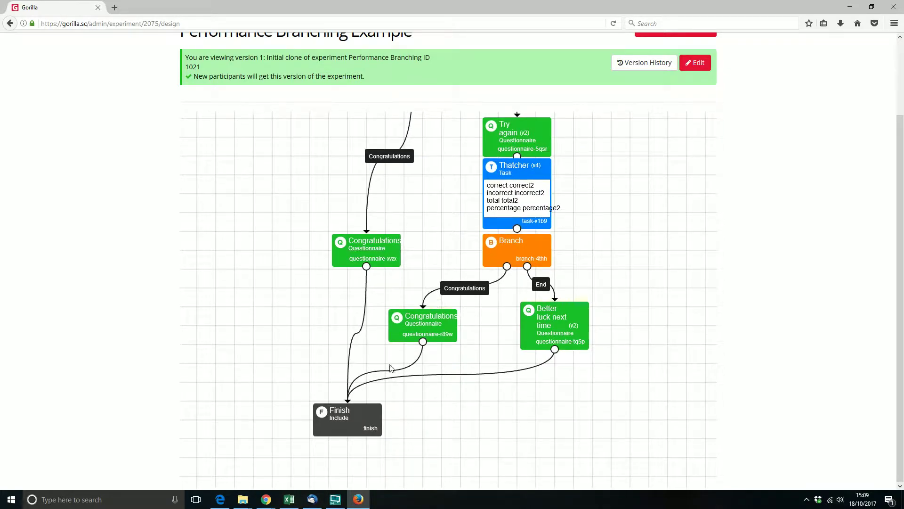
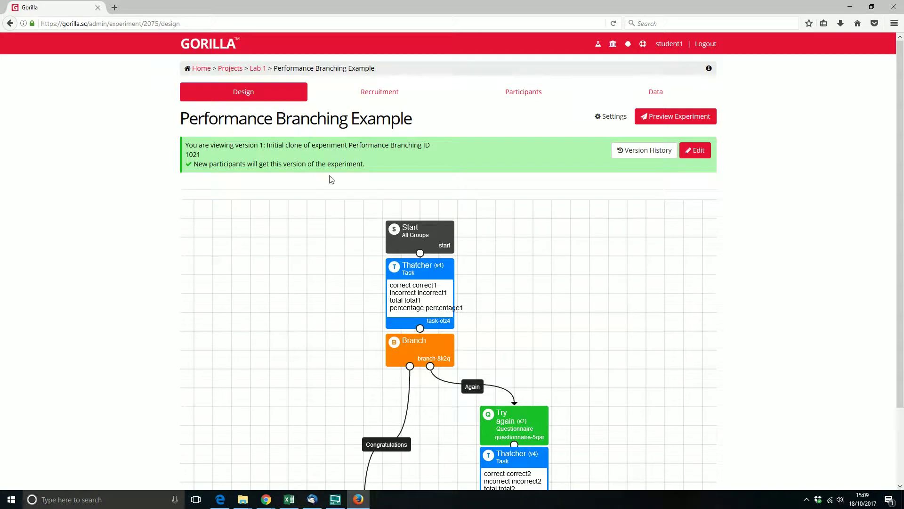
# Step: Begin version 2 of Performance Branching Example and open the Thatcher task node's options
pyautogui.click(695, 150)
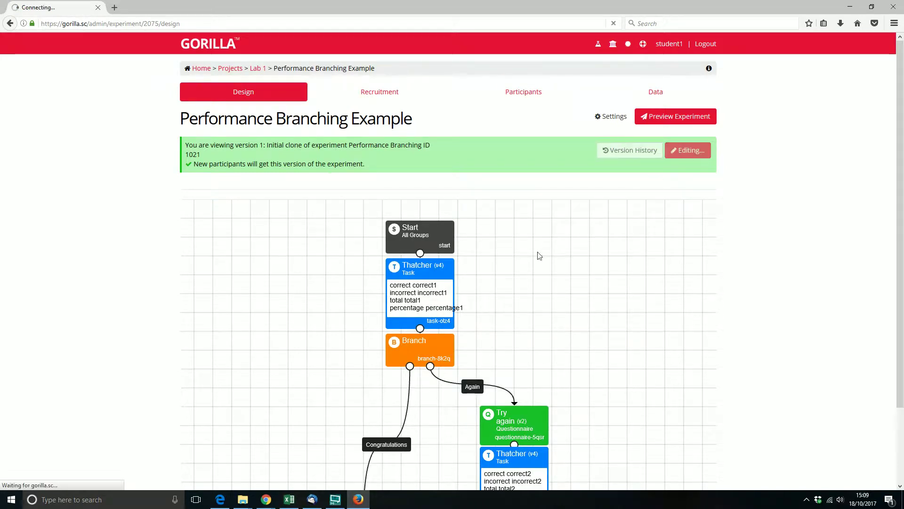
pyautogui.scroll(-5, 559, 297)
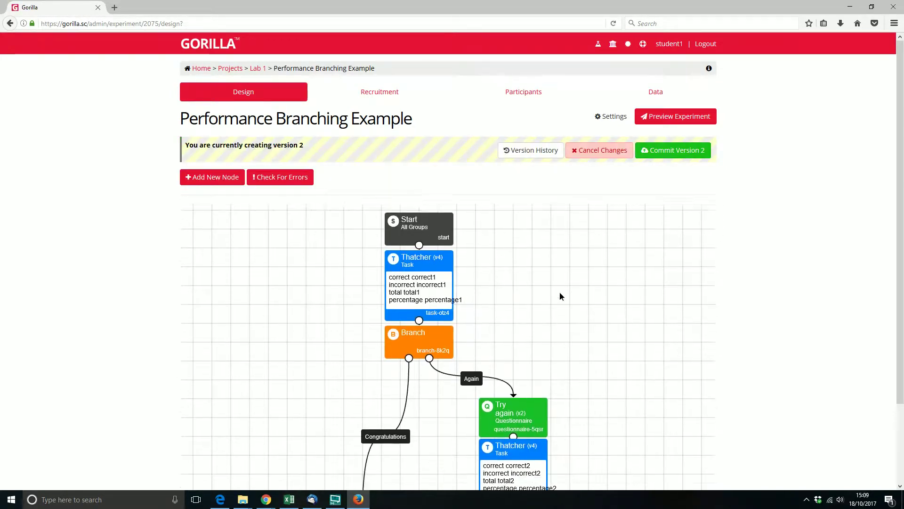
pyautogui.scroll(3, 631, 391)
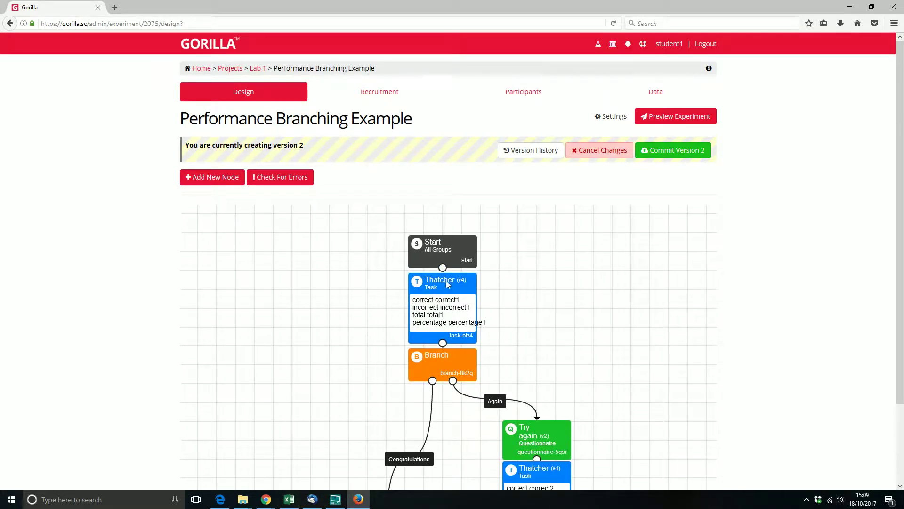
pyautogui.click(446, 282)
pyautogui.click(278, 360)
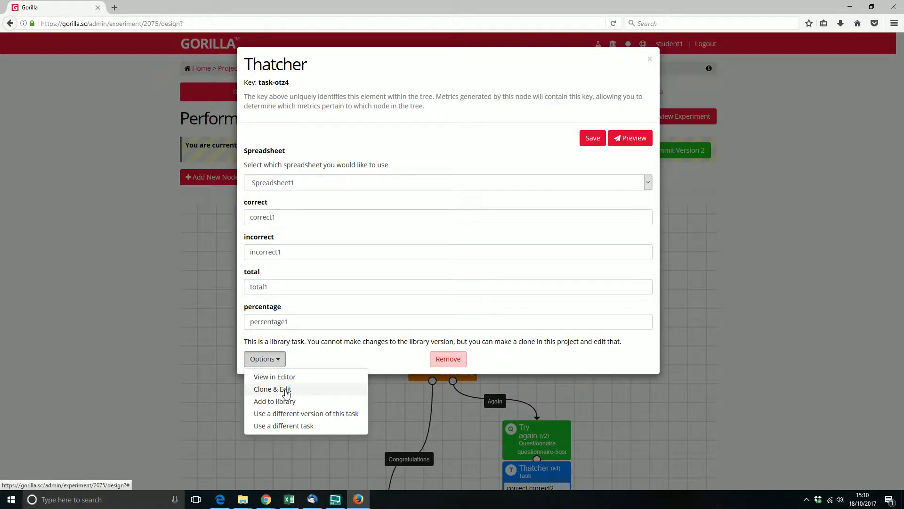
# Step: Clone the Thatcher task as 'Thatcher my version', updating all nodes, and open it for editing
pyautogui.click(286, 389)
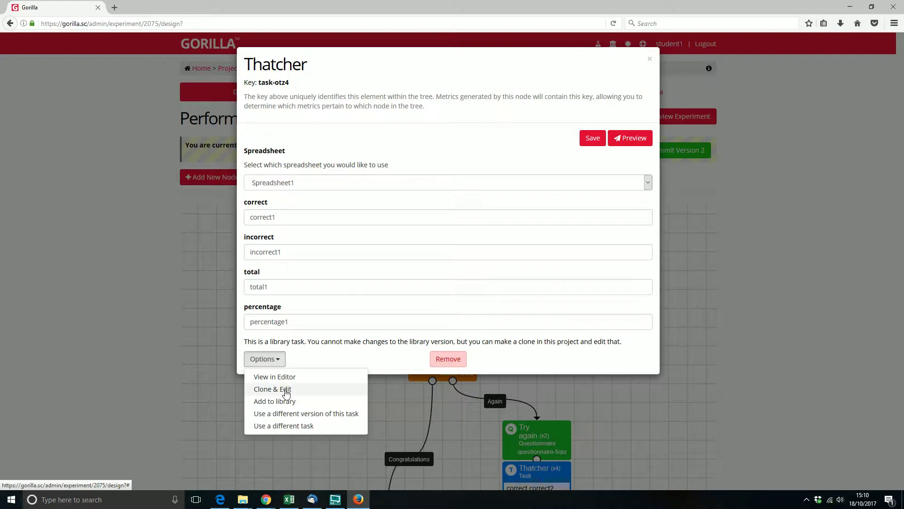
pyautogui.click(342, 125)
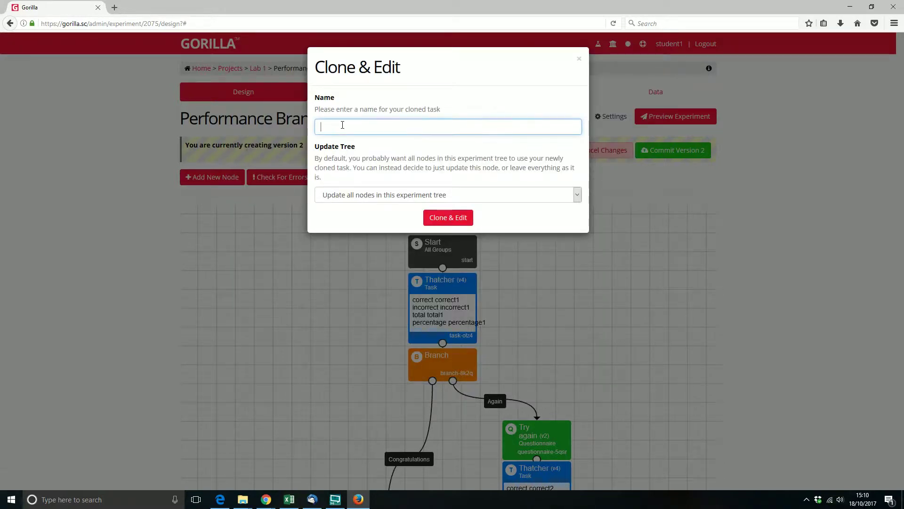
pyautogui.write('Thatcher my version')
pyautogui.moveTo(350, 168); pyautogui.dragTo(312, 159)
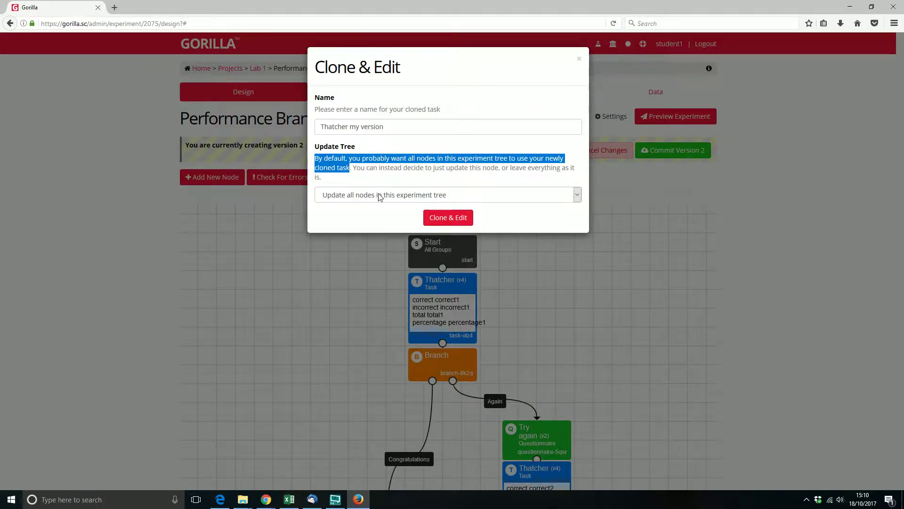
pyautogui.click(450, 218)
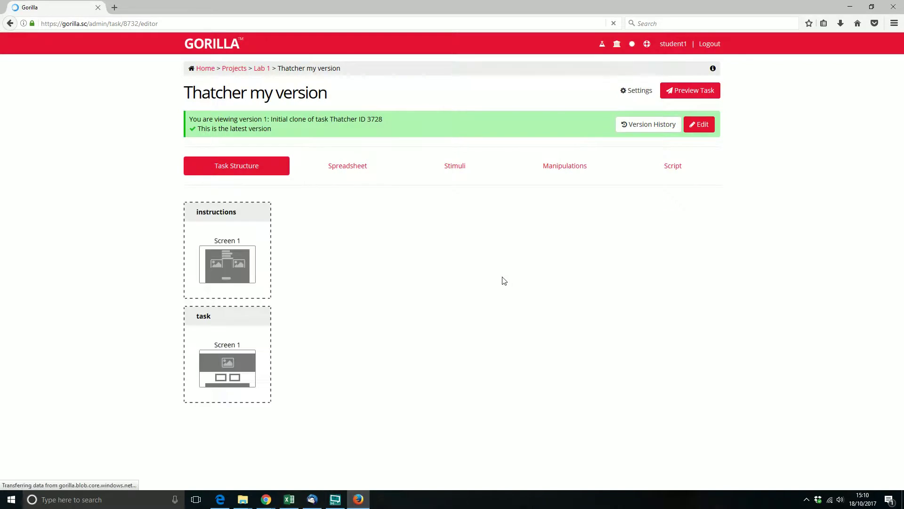
# Step: Return to Performance Branching Example and confirm its Thatcher node now uses Thatcher my version (v1)
pyautogui.click(260, 68)
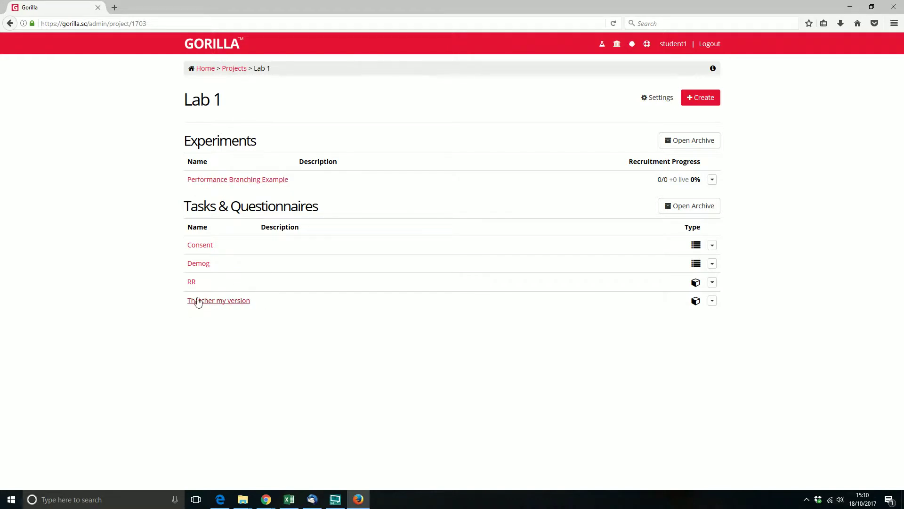
pyautogui.click(251, 180)
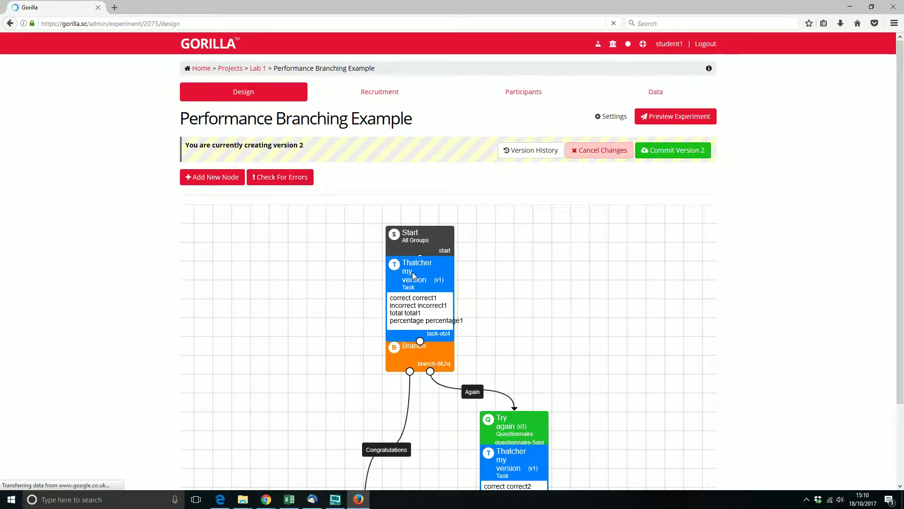
pyautogui.click(414, 276)
pyautogui.click(279, 361)
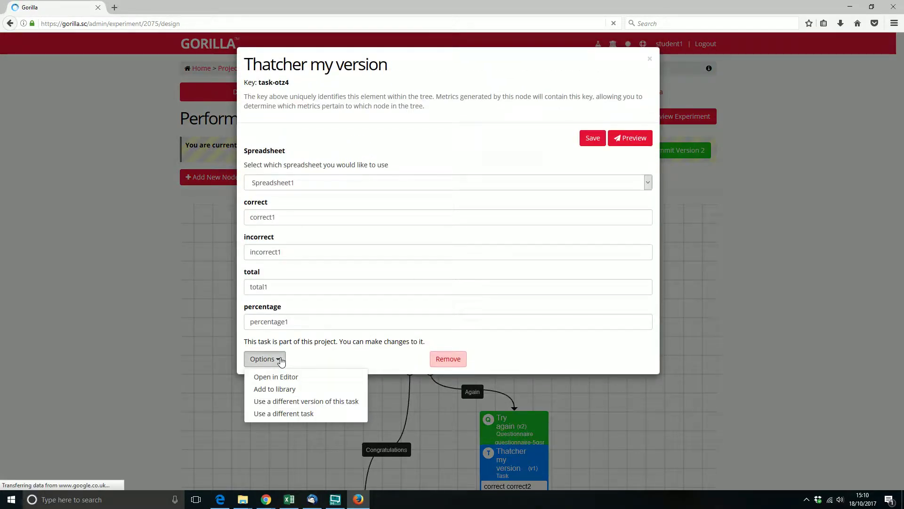
pyautogui.click(297, 266)
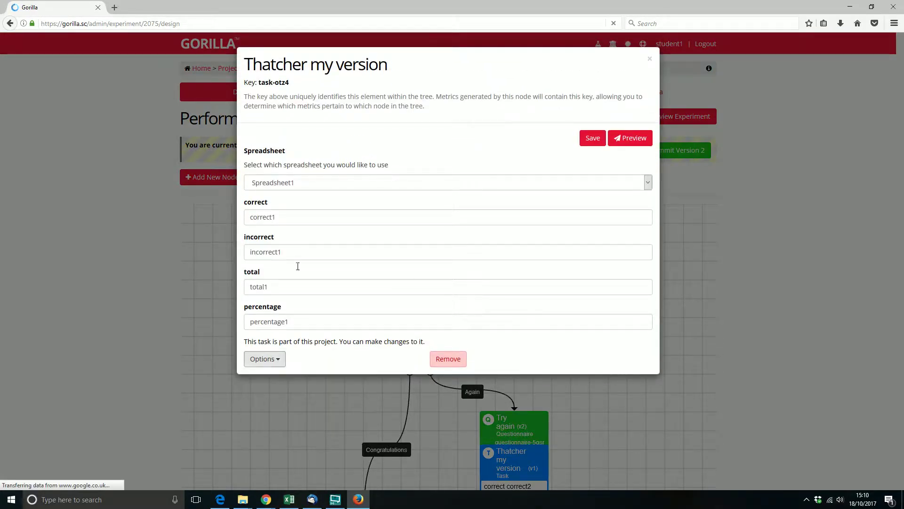
pyautogui.click(649, 60)
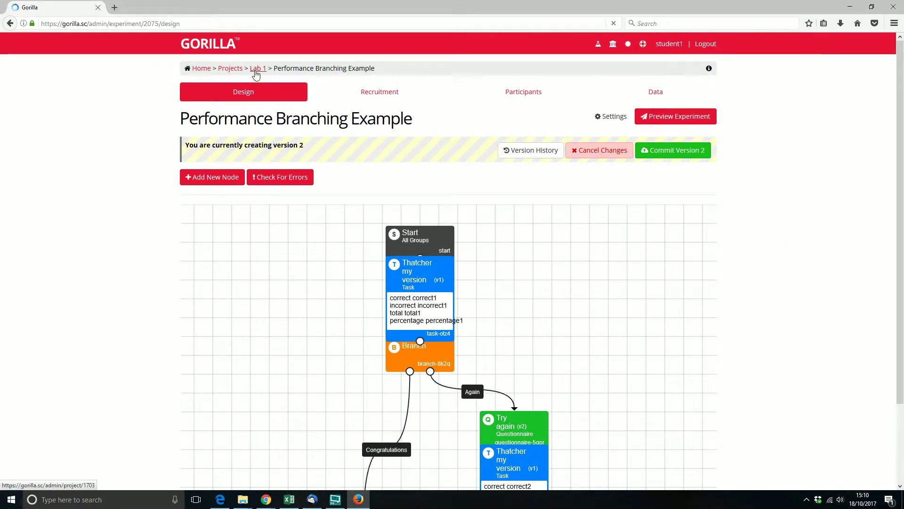
# Step: Go back through the Projects list to the Lab 1 project page
pyautogui.click(234, 70)
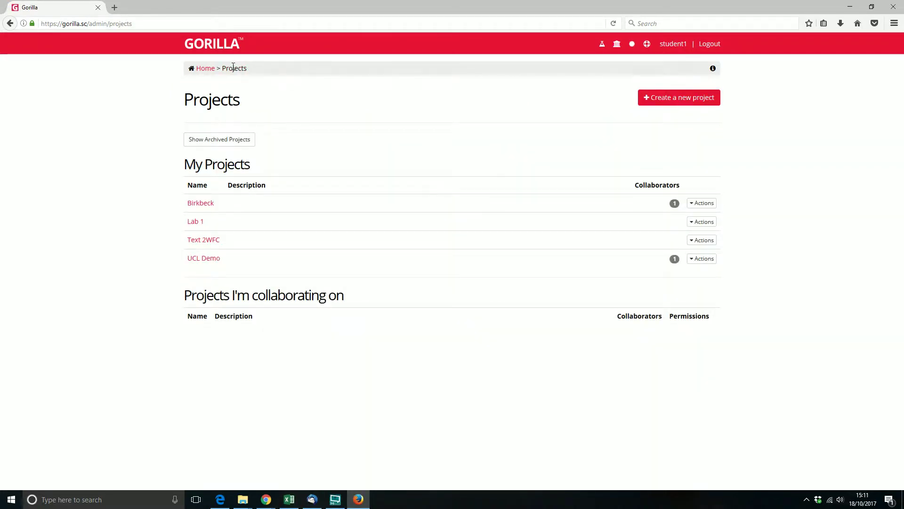
pyautogui.click(195, 222)
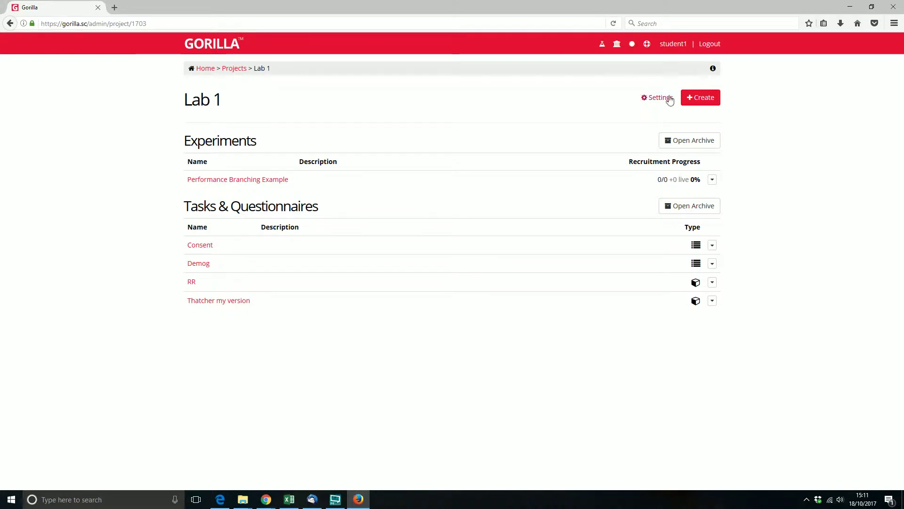
pyautogui.click(688, 98)
# Step: Create a brand-new experiment in Lab 1 named 'RR Exp'
pyautogui.click(364, 115)
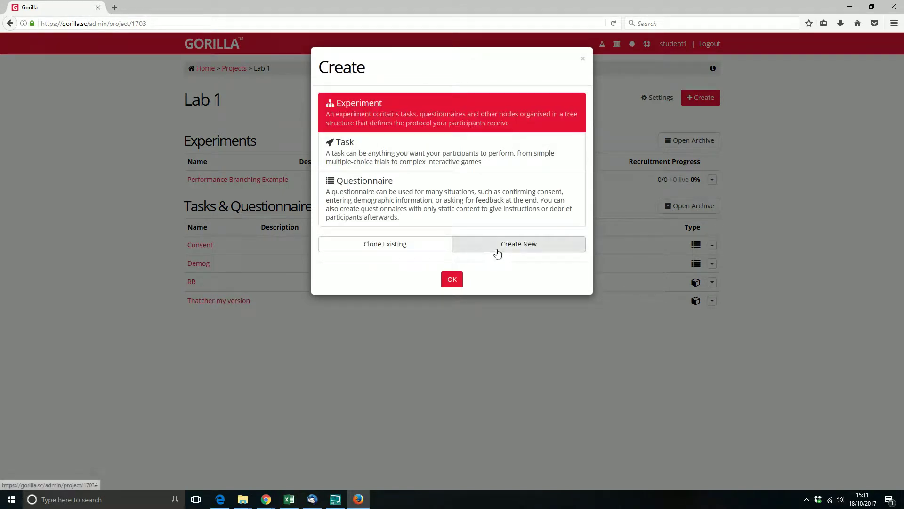
pyautogui.click(519, 244)
pyautogui.click(452, 280)
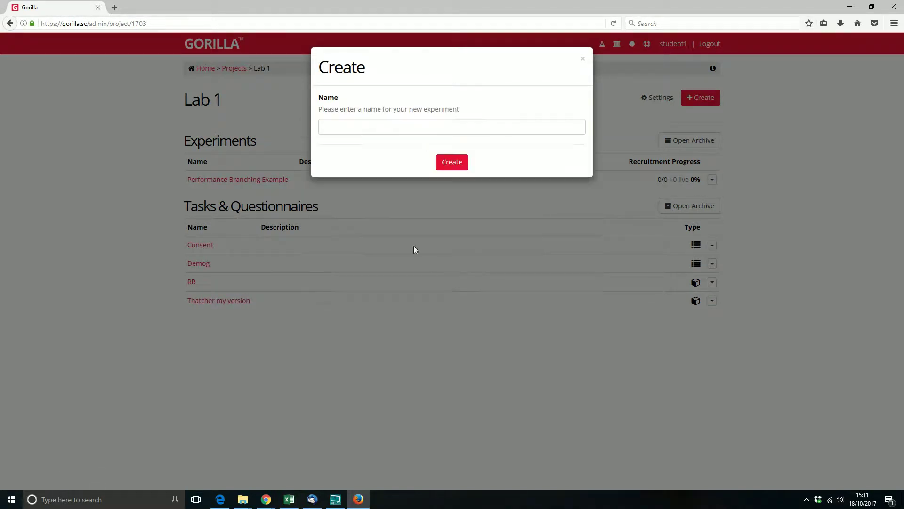
pyautogui.click(346, 125)
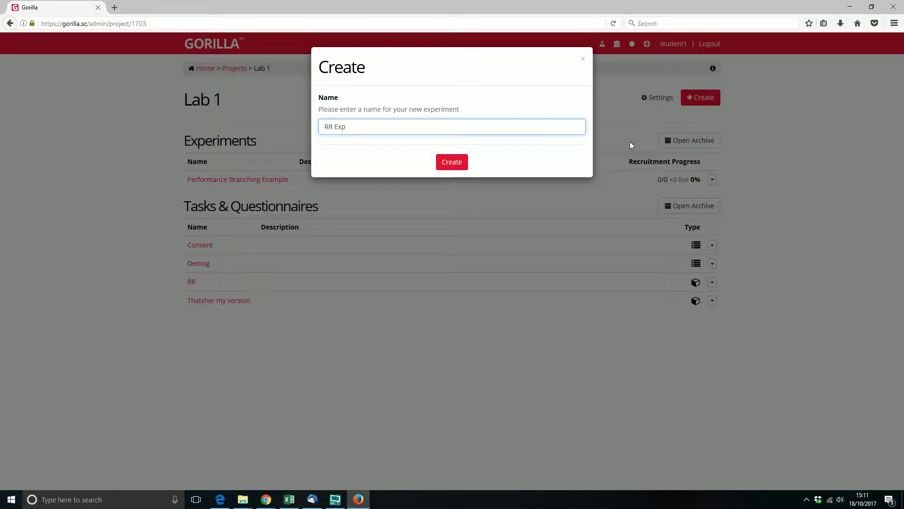
pyautogui.write('RR Exp')
pyautogui.click(440, 163)
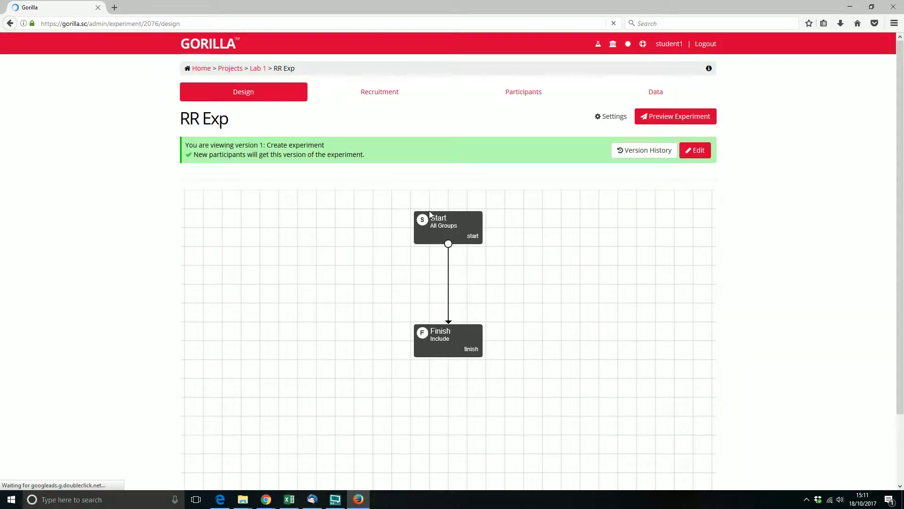
# Step: Start editing version 2 of RR Exp and add an RR task node
pyautogui.click(694, 150)
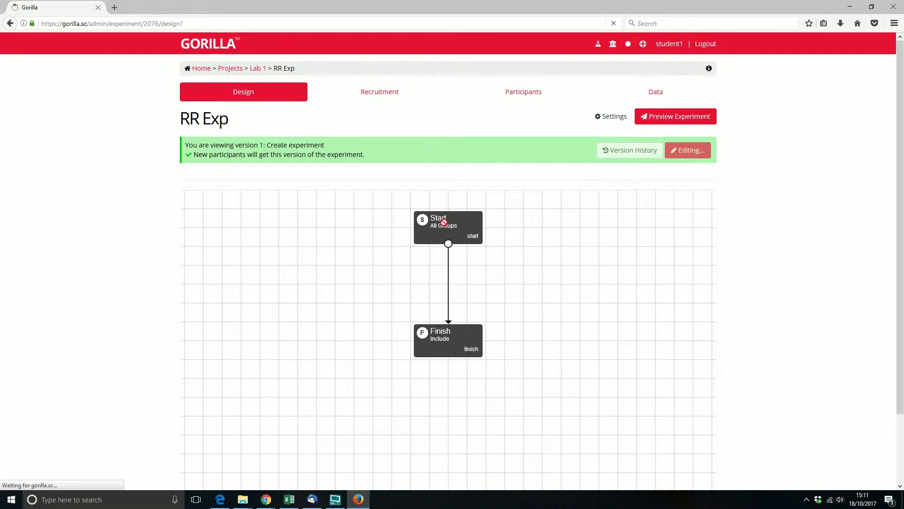
pyautogui.click(214, 177)
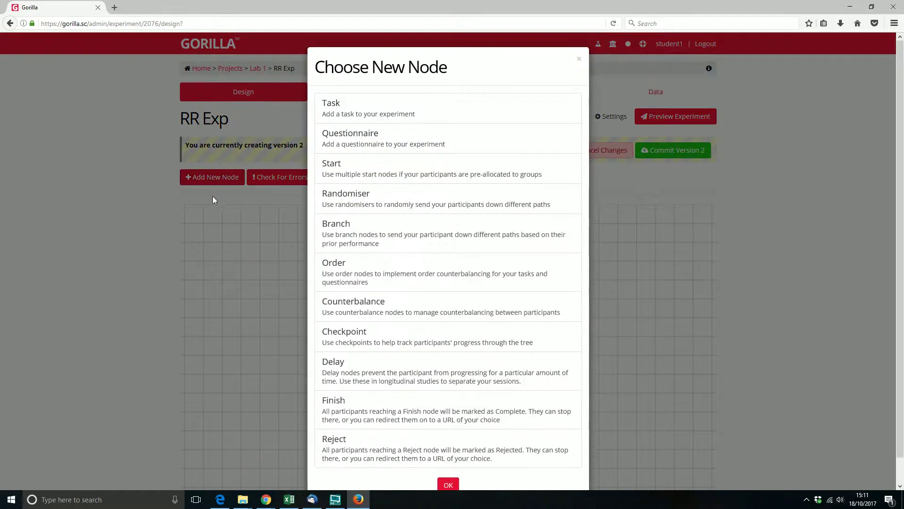
pyautogui.click(358, 109)
pyautogui.scroll(-1, 458, 433)
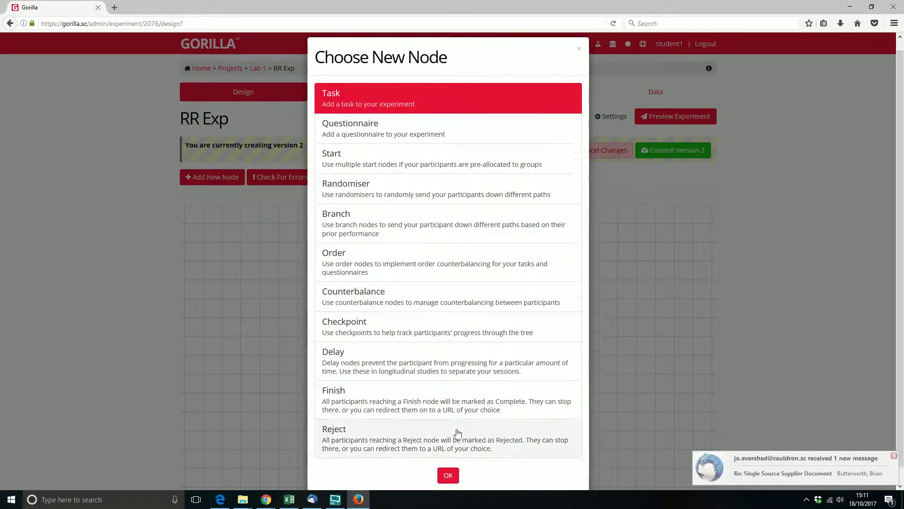
pyautogui.click(450, 473)
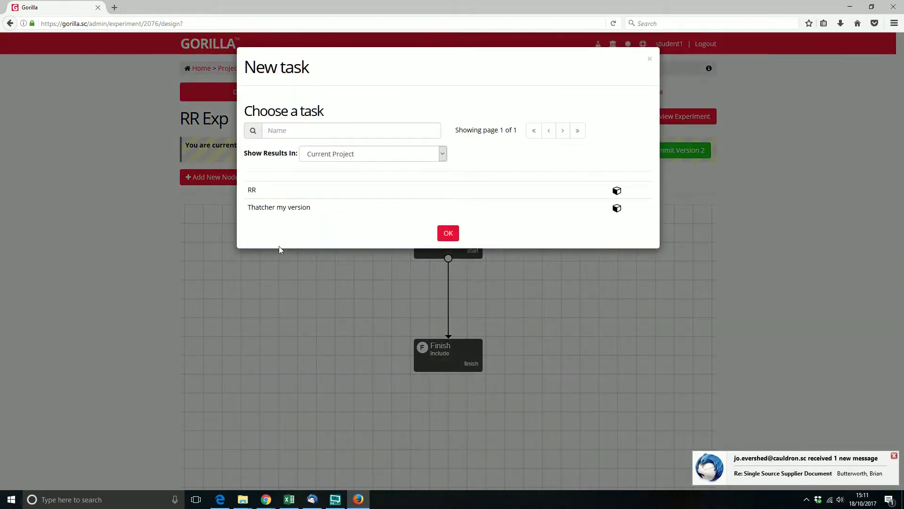
pyautogui.click(262, 190)
pyautogui.click(448, 233)
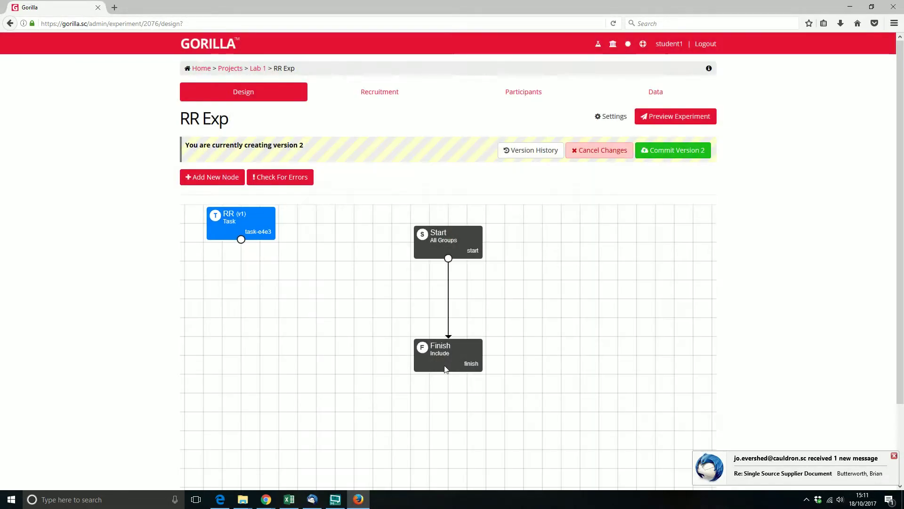
# Step: Place the RR node between Start and Finish and link Start to it
pyautogui.moveTo(445, 358); pyautogui.dragTo(439, 434)
pyautogui.moveTo(266, 226); pyautogui.dragTo(457, 337)
pyautogui.moveTo(448, 259); pyautogui.dragTo(446, 438)
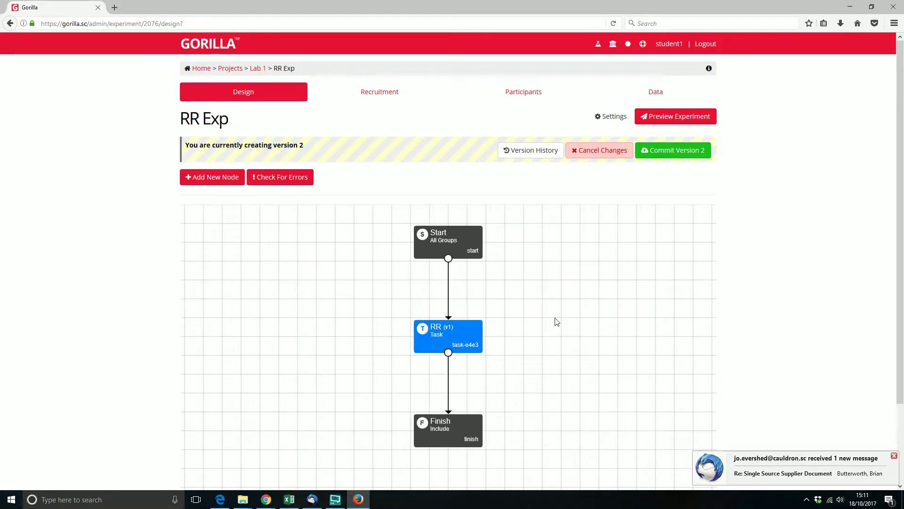
pyautogui.click(463, 237)
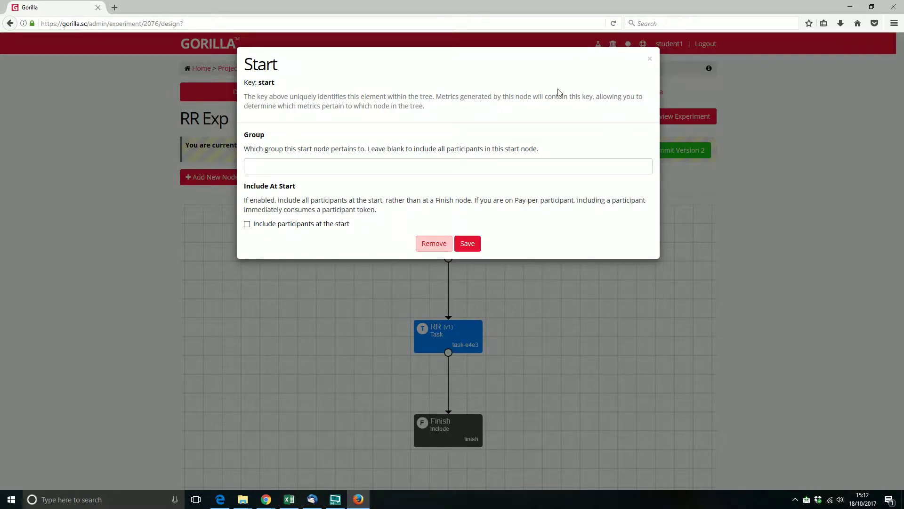
pyautogui.click(651, 59)
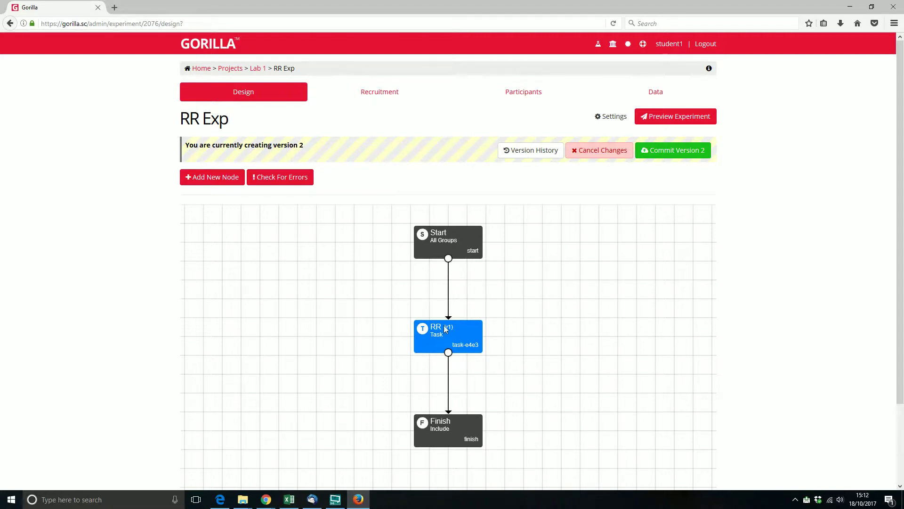
# Step: Shift RR and Finish lower and add a Consent questionnaire node
pyautogui.moveTo(451, 448); pyautogui.dragTo(452, 471)
pyautogui.moveTo(453, 334); pyautogui.dragTo(454, 388)
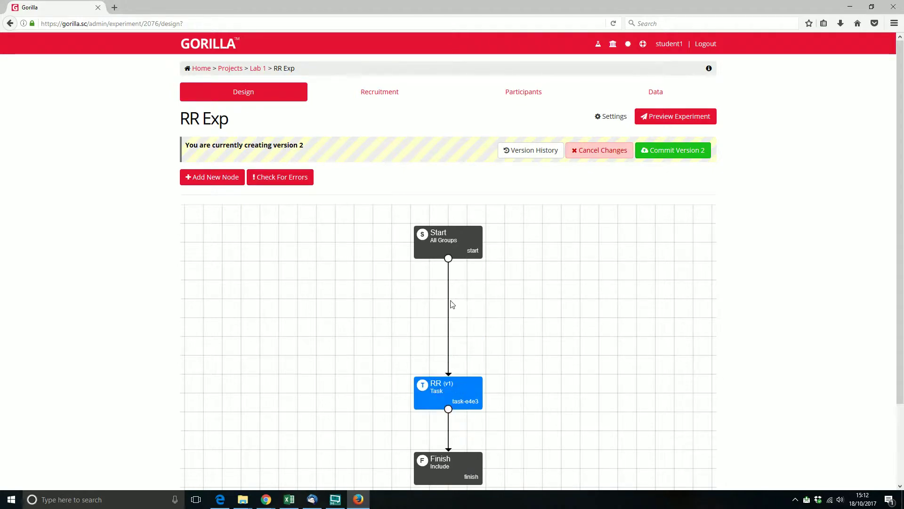
pyautogui.click(229, 184)
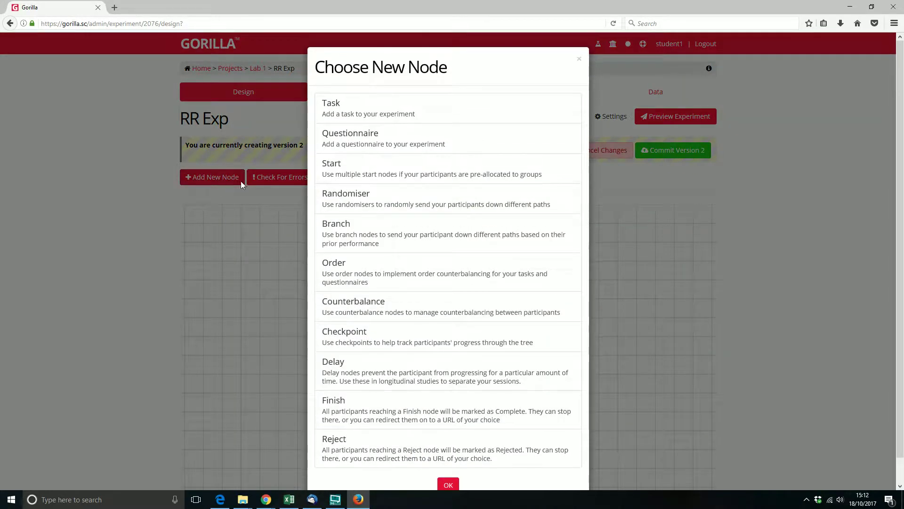
pyautogui.click(348, 136)
pyautogui.click(448, 484)
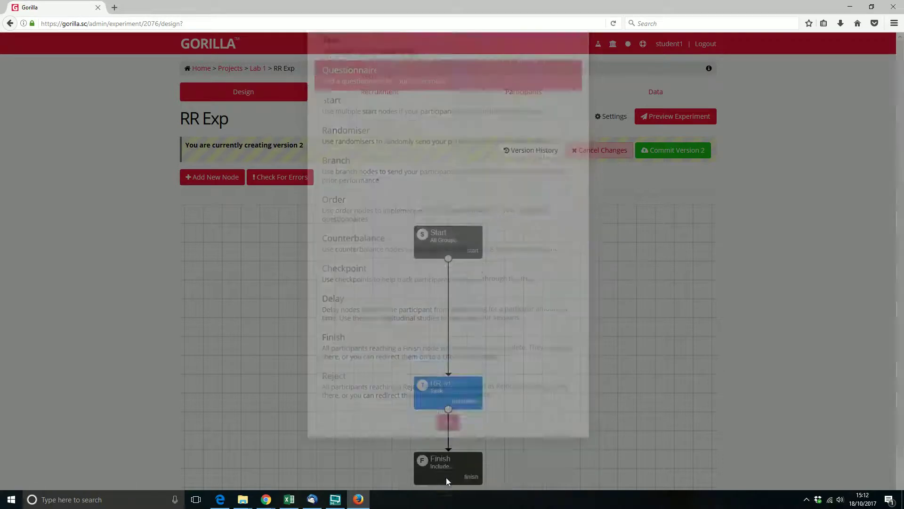
pyautogui.click(270, 194)
pyautogui.click(448, 233)
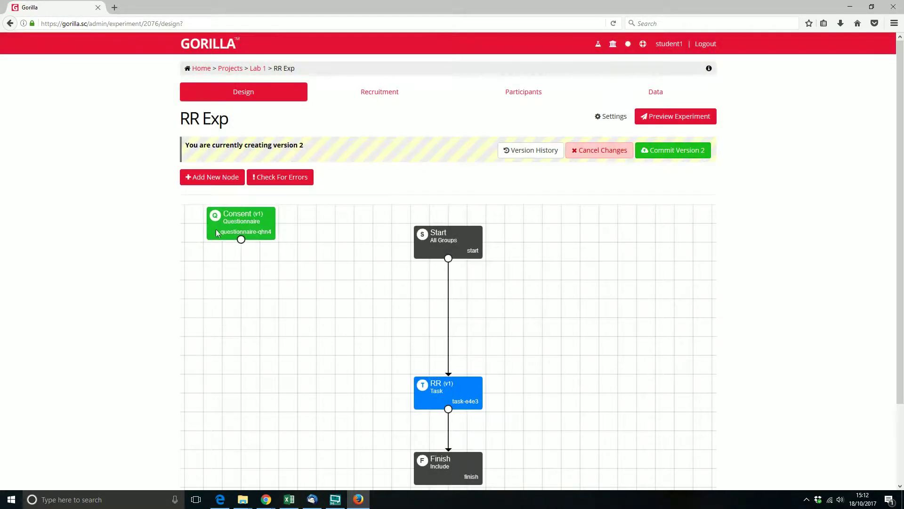
# Step: Insert the Consent node between Start and RR, linking the chain through to Finish
pyautogui.moveTo(216, 229); pyautogui.dragTo(449, 325)
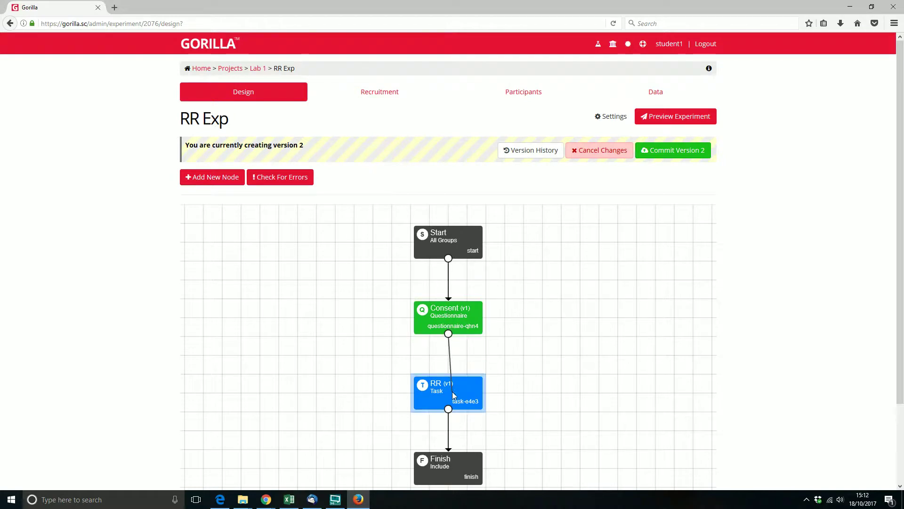
pyautogui.scroll(-3, 509, 374)
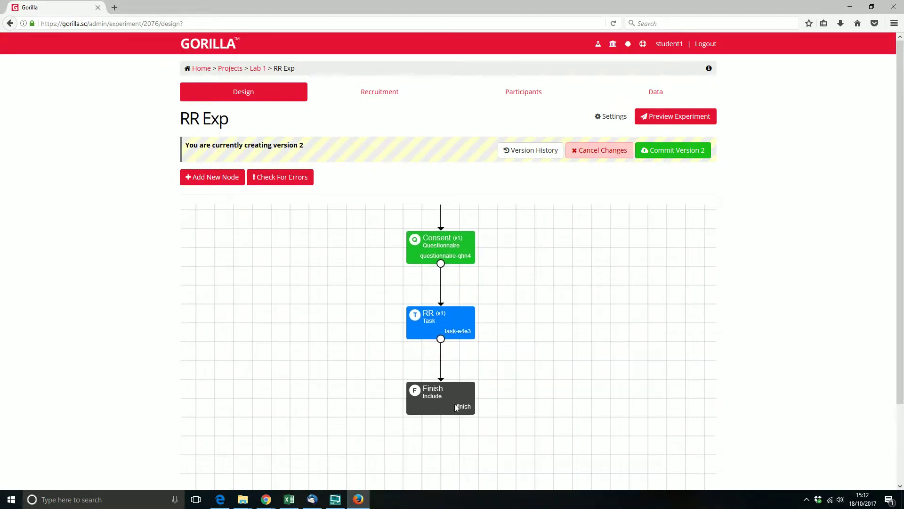
pyautogui.moveTo(454, 450); pyautogui.dragTo(453, 438)
pyautogui.scroll(3, 490, 448)
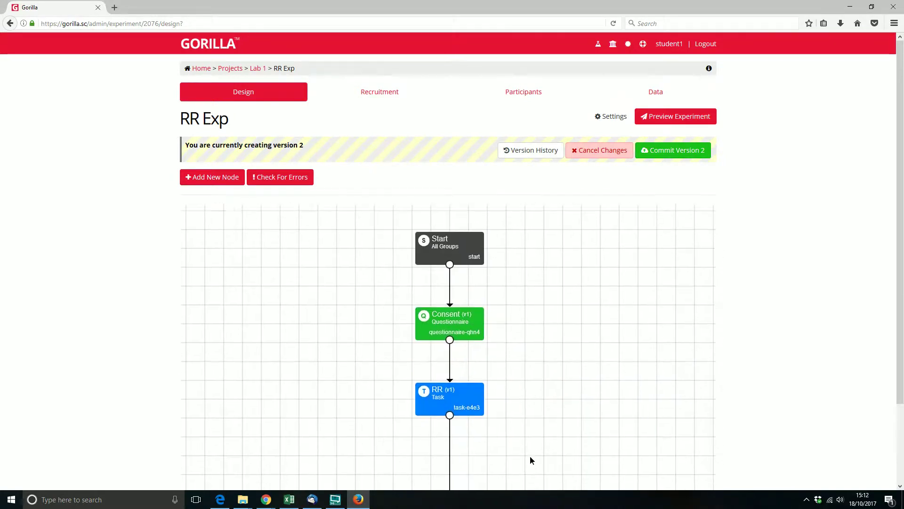
pyautogui.click(453, 254)
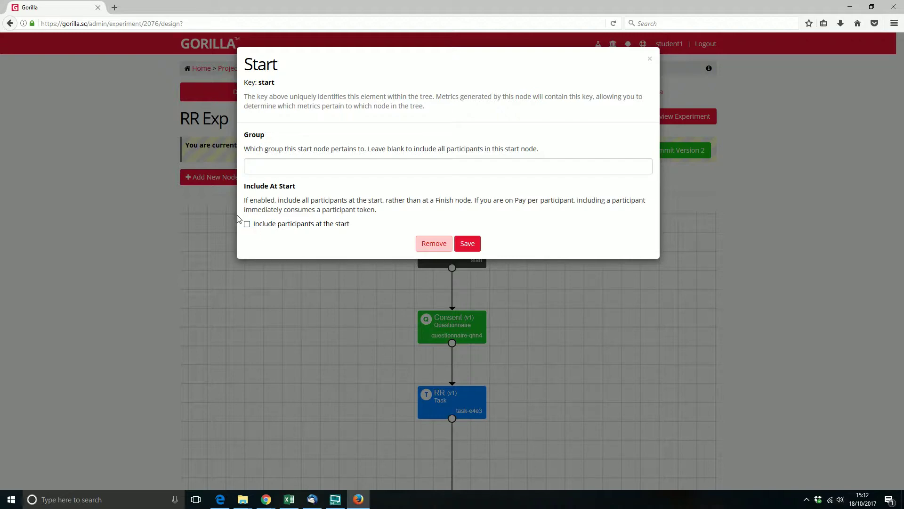
pyautogui.click(649, 59)
pyautogui.scroll(-2, 499, 405)
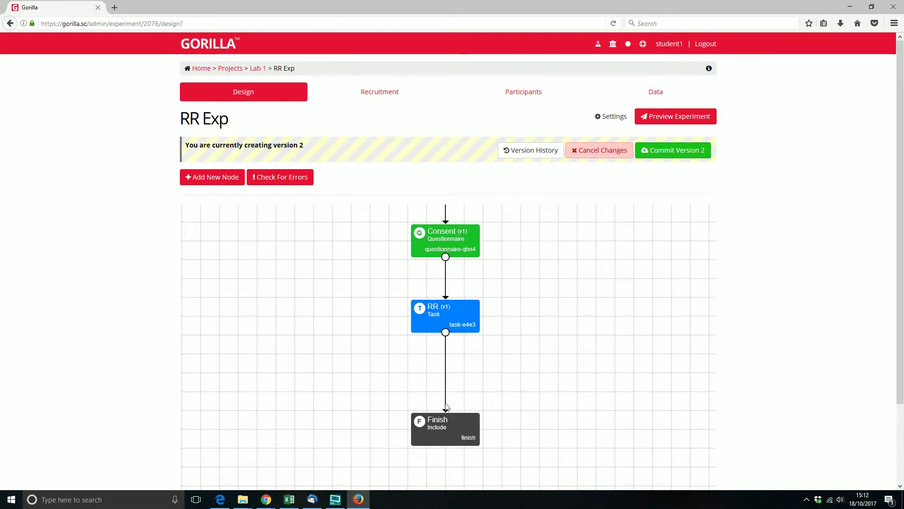
pyautogui.scroll(2, 471, 325)
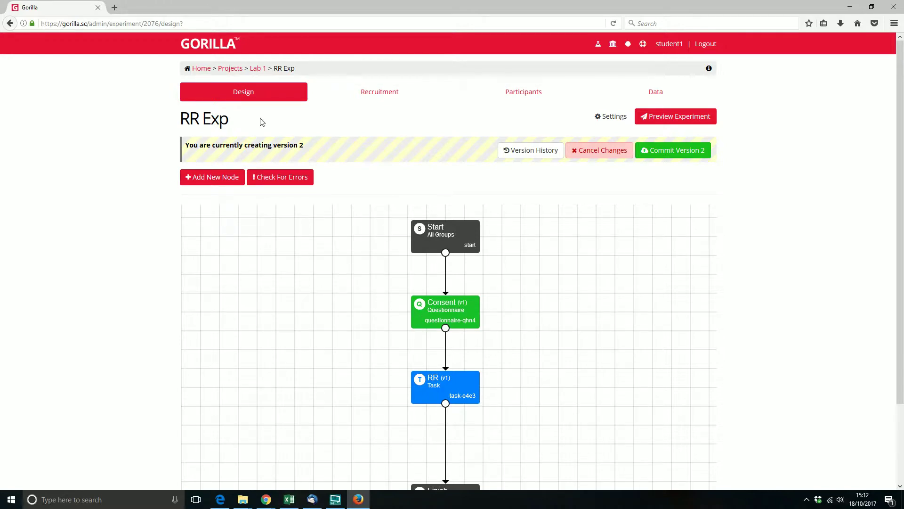
# Step: Add a checkpoint named 'After Consent' and wire it between Consent and RR
pyautogui.click(216, 177)
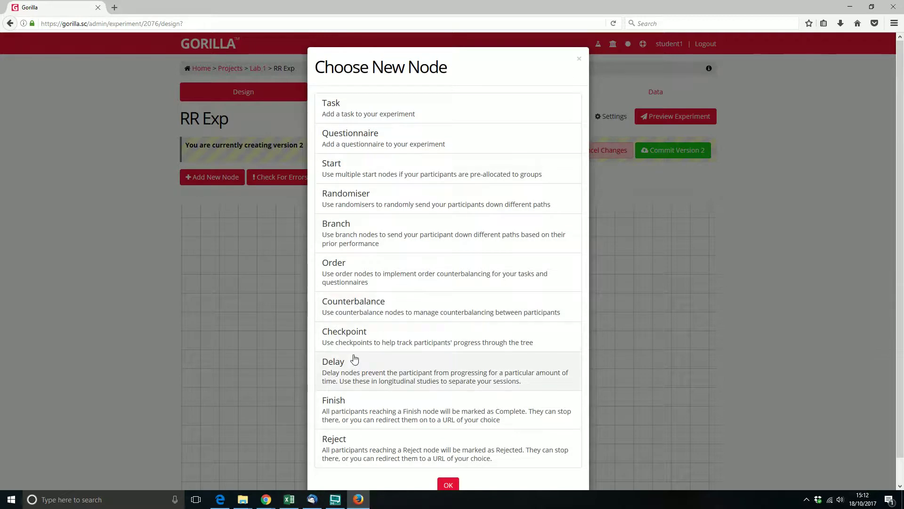
pyautogui.click(354, 338)
pyautogui.scroll(-1, 377, 405)
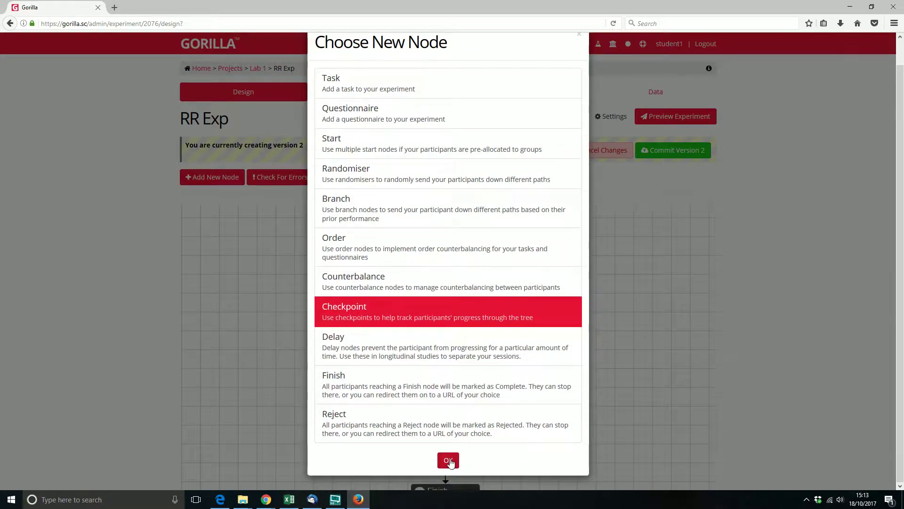
pyautogui.click(448, 460)
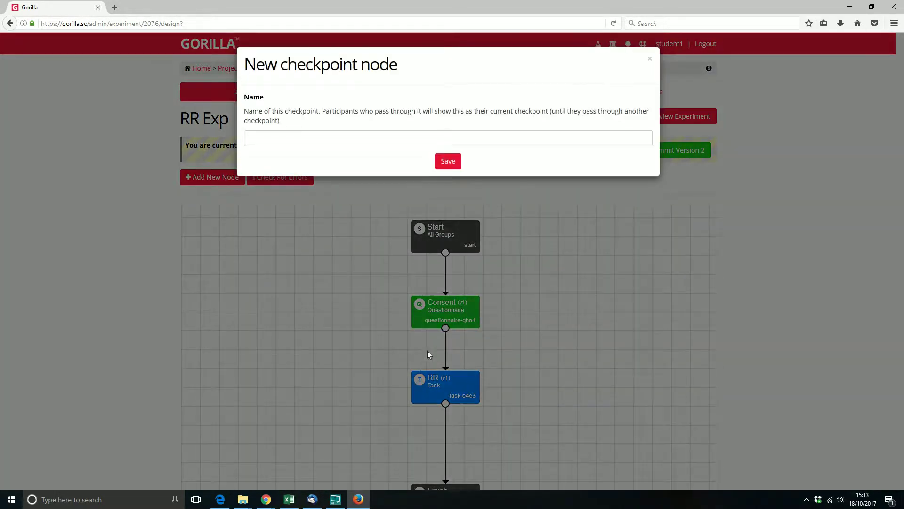
pyautogui.click(320, 136)
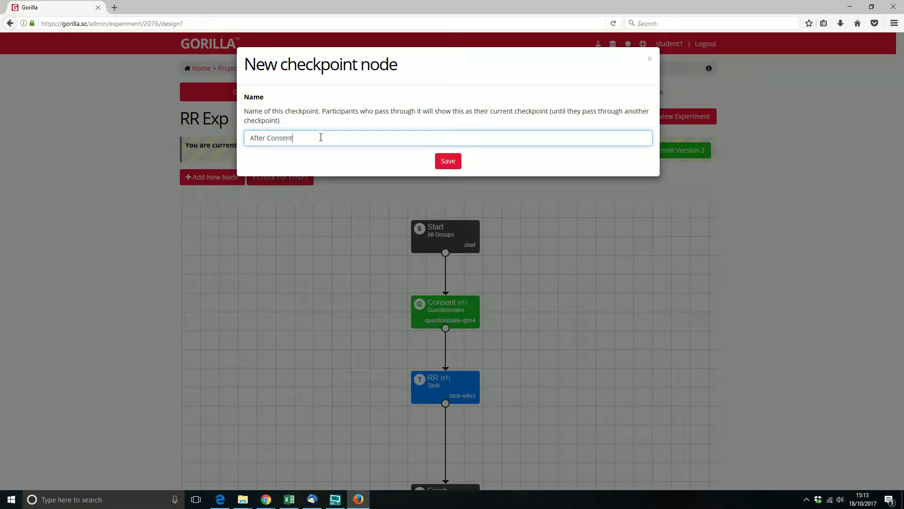
pyautogui.click(440, 162)
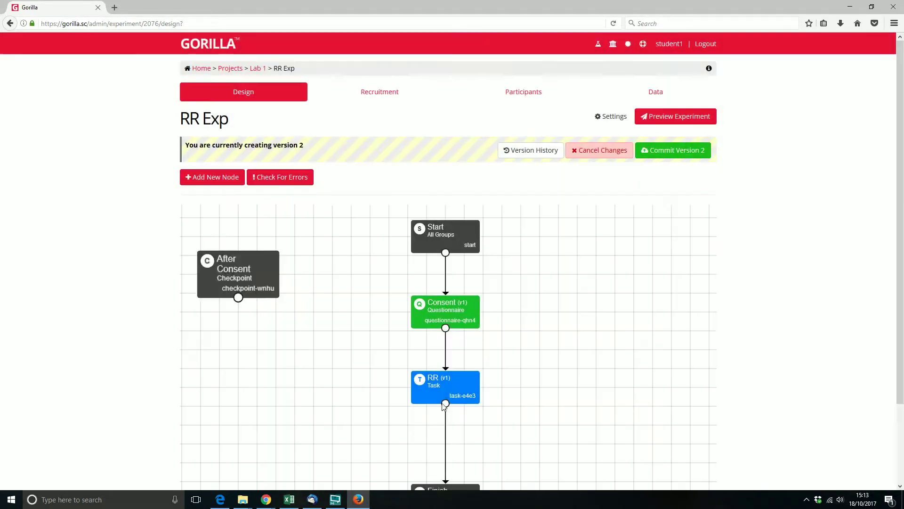
pyautogui.moveTo(250, 278); pyautogui.dragTo(450, 358)
pyautogui.moveTo(448, 390); pyautogui.dragTo(447, 441)
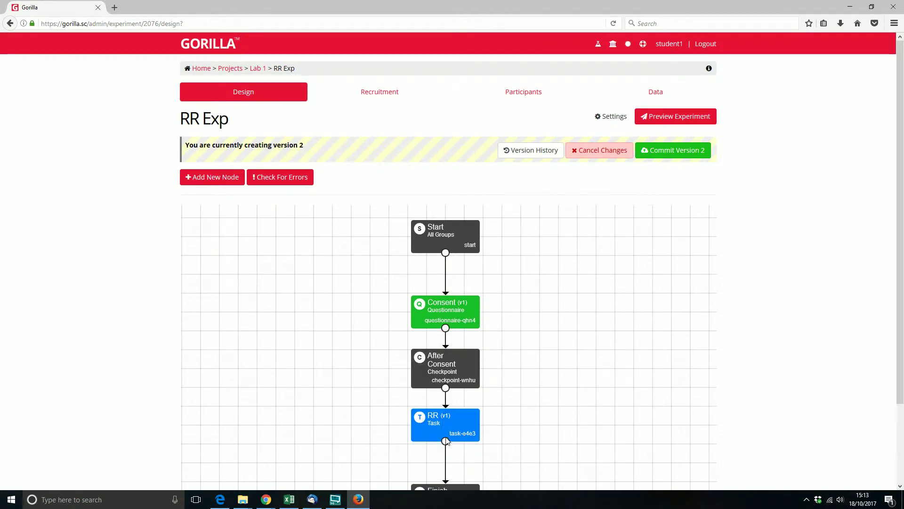
pyautogui.moveTo(573, 420); pyautogui.dragTo(560, 396)
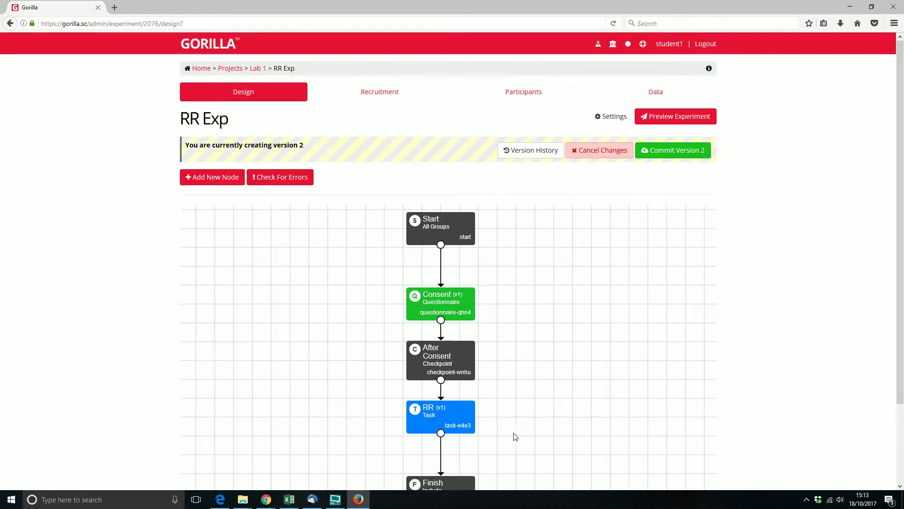
pyautogui.scroll(-2, 515, 437)
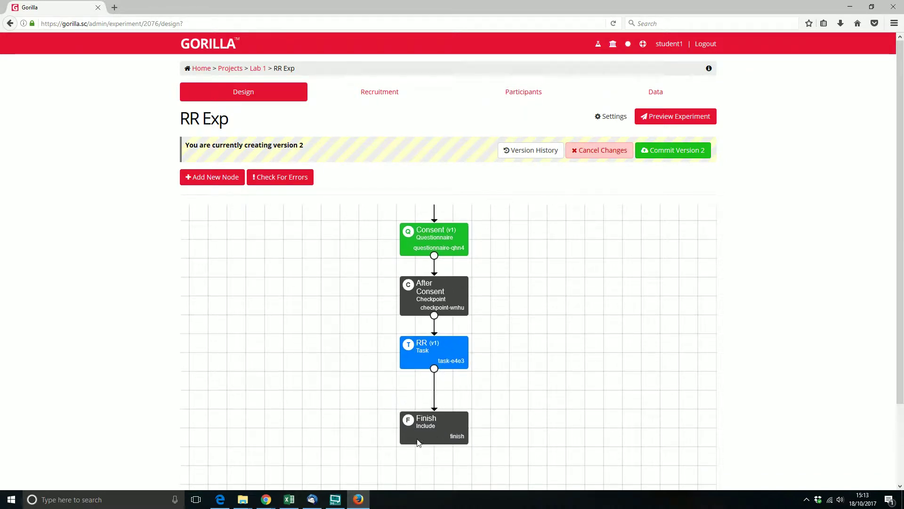
# Step: Commit RR Exp version 2 with the description 'Basic experiment', making it live
pyautogui.scroll(2, 551, 396)
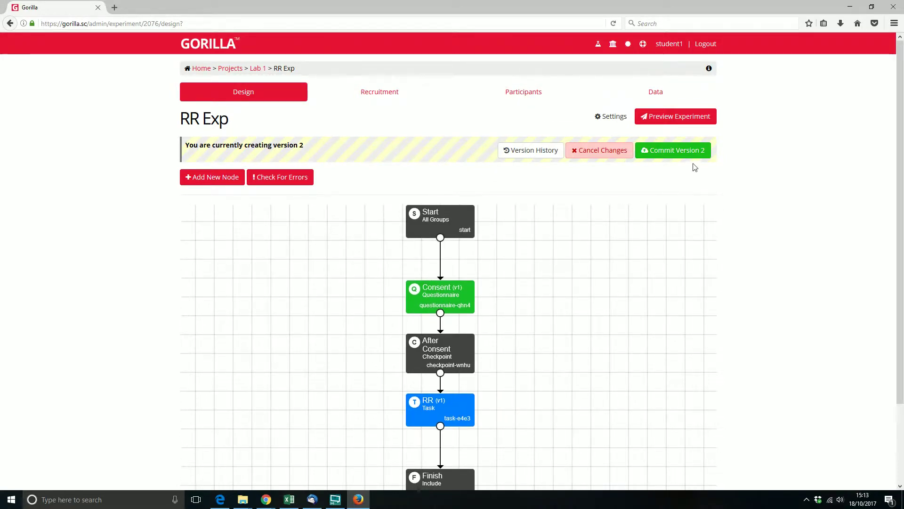
pyautogui.click(674, 152)
pyautogui.write('B')
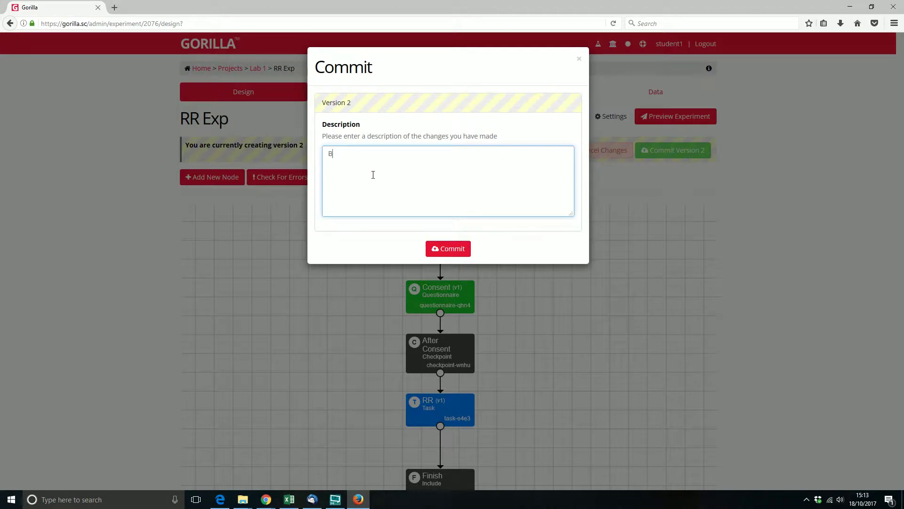
pyautogui.write('asdi')
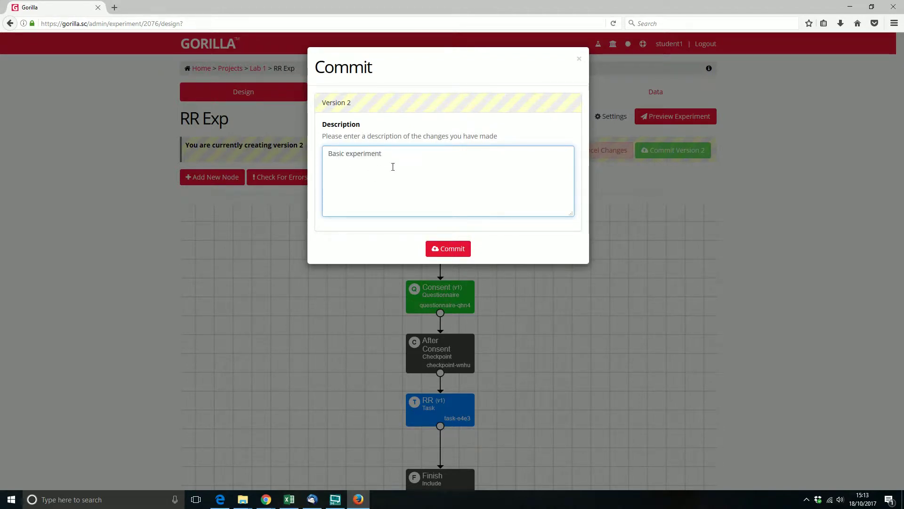
pyautogui.click(446, 246)
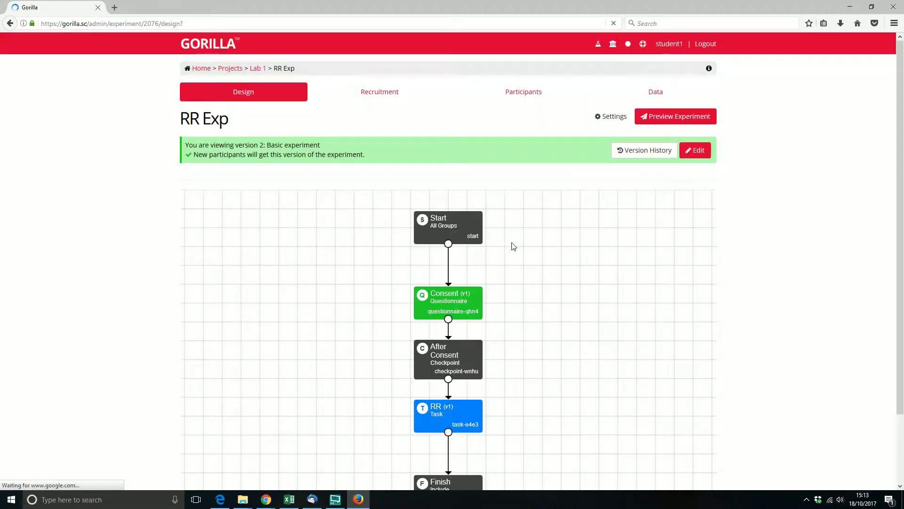
# Step: Switch RR Exp's recruitment policy to Simple Link and note its participant URL
pyautogui.click(377, 92)
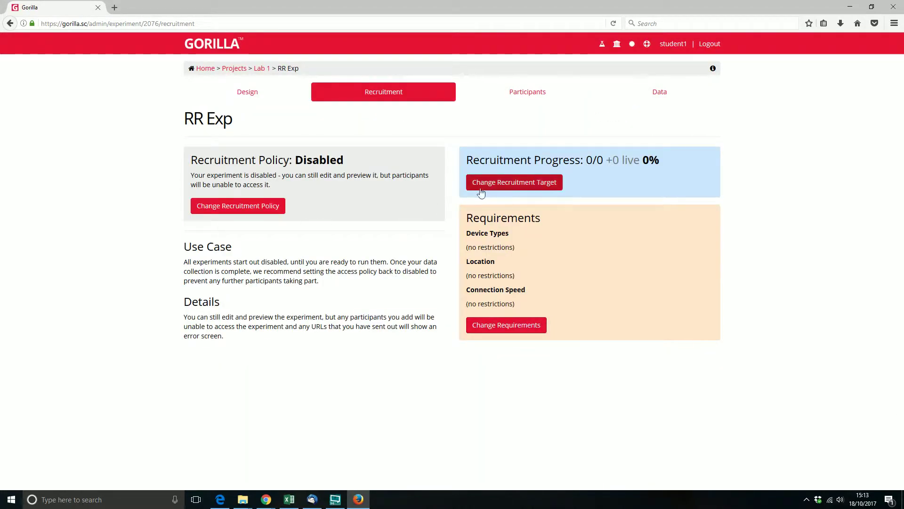
pyautogui.click(240, 206)
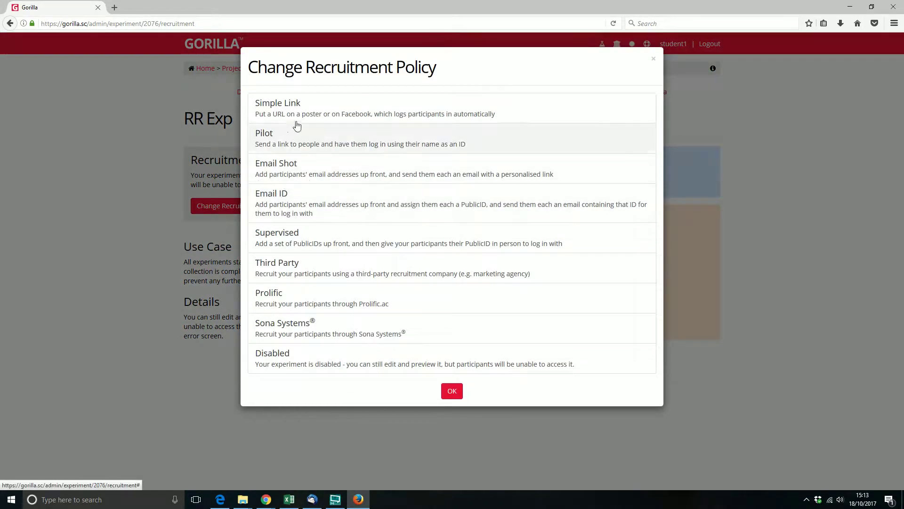
pyautogui.click(296, 117)
pyautogui.click(451, 391)
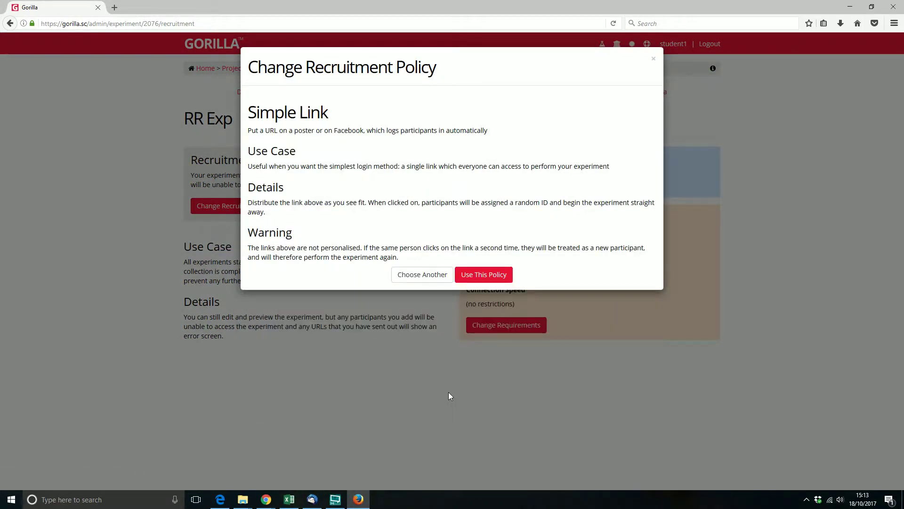
pyautogui.click(483, 275)
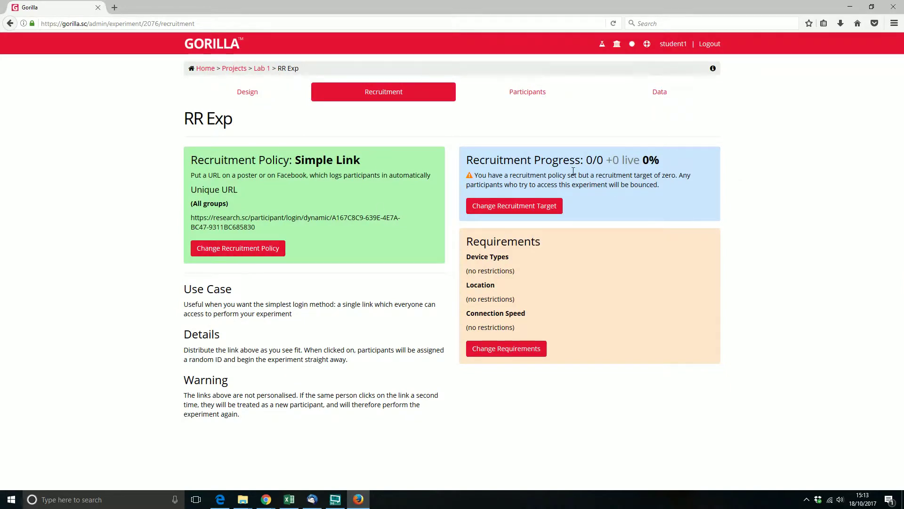
pyautogui.moveTo(267, 228); pyautogui.dragTo(190, 217)
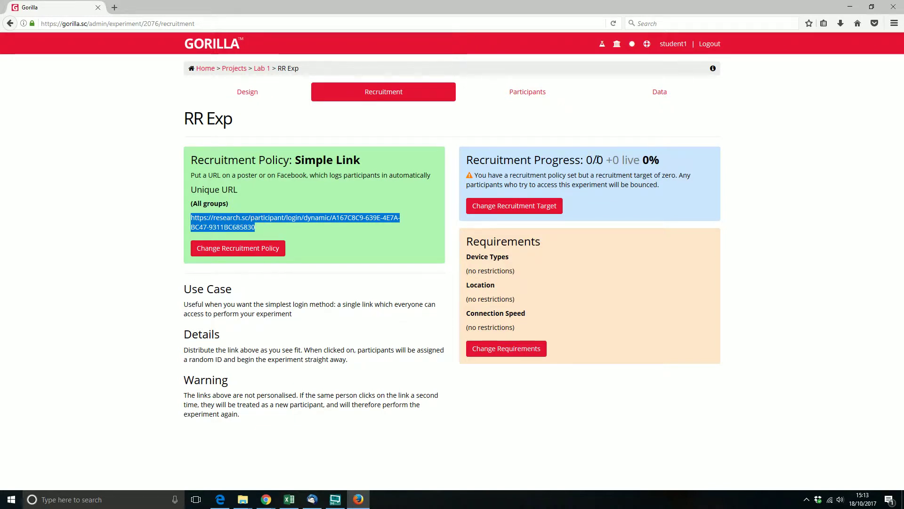
pyautogui.moveTo(600, 160)
pyautogui.mouseDown()
pyautogui.moveTo(575, 160)
pyautogui.moveTo(586, 159)
pyautogui.mouseUp()
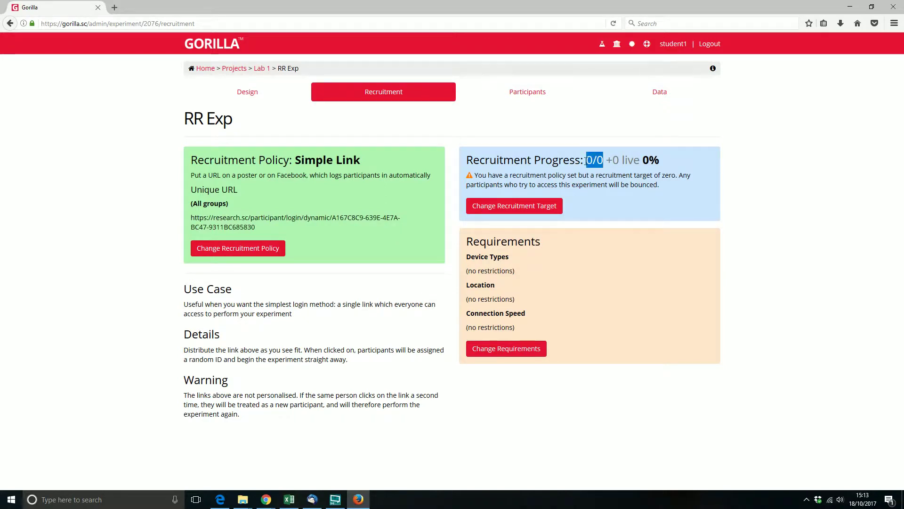
# Step: Set the recruitment target to 4 participants and view the Participants list
pyautogui.click(546, 206)
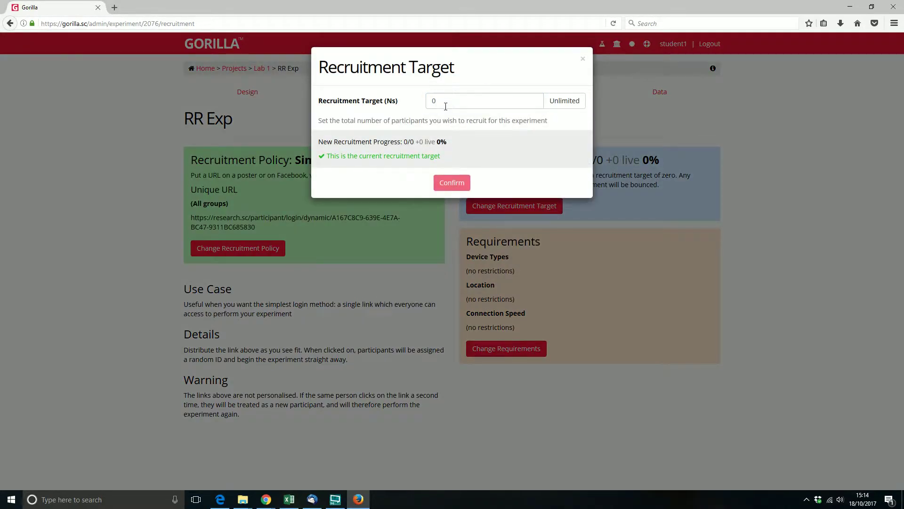
pyautogui.write('4')
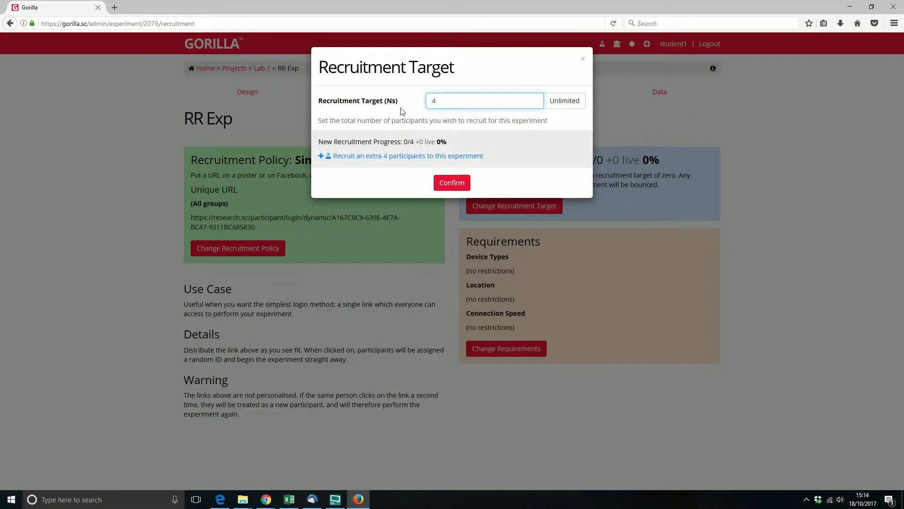
pyautogui.click(454, 187)
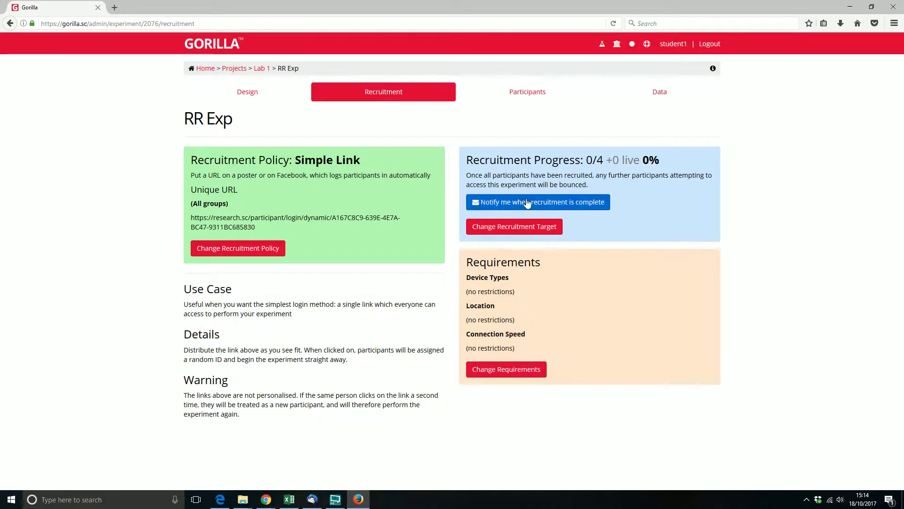
pyautogui.click(536, 94)
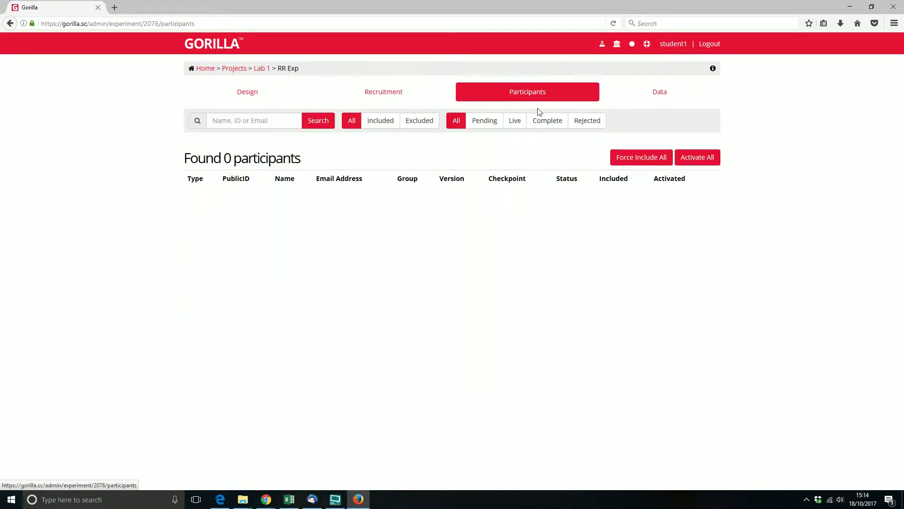
# Step: Go to RR Exp's Recruitment page and select its Simple Link participant URL
pyautogui.click(254, 98)
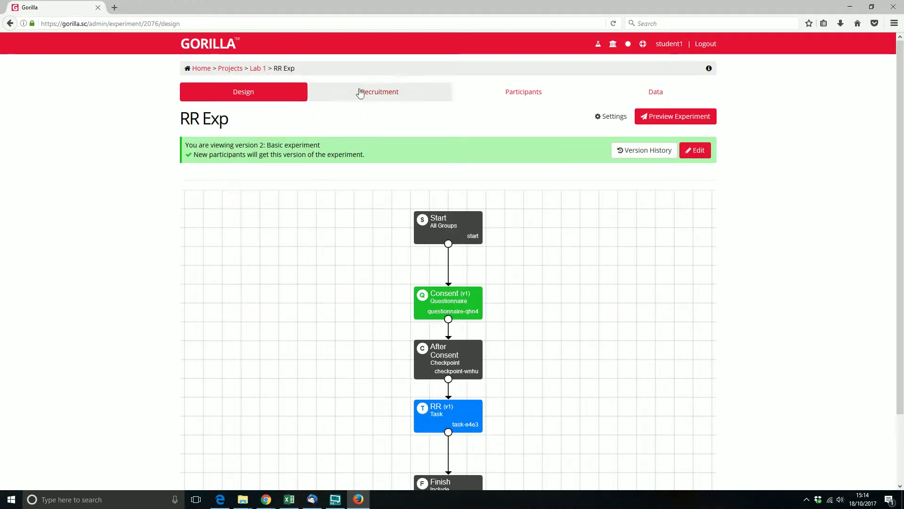
pyautogui.click(365, 93)
pyautogui.moveTo(261, 228); pyautogui.dragTo(186, 221)
pyautogui.hotkey('ctrl', 'c')
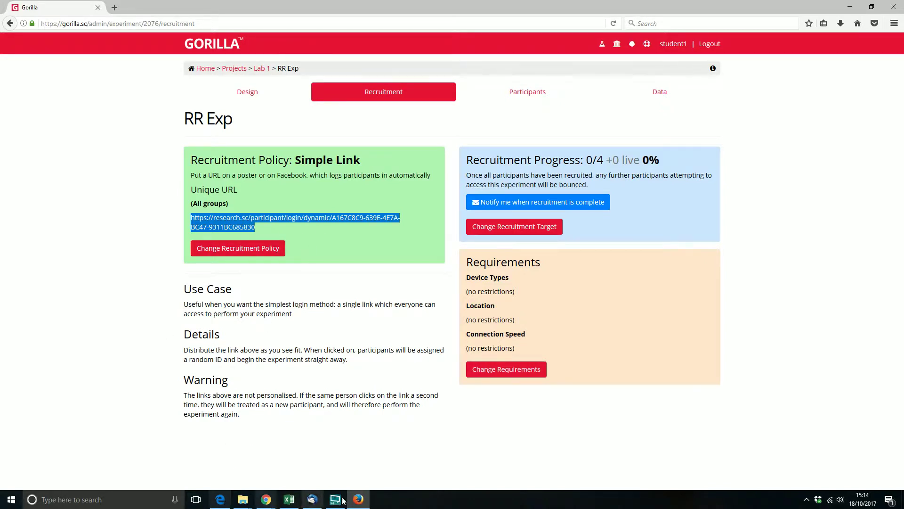
pyautogui.moveTo(361, 501)
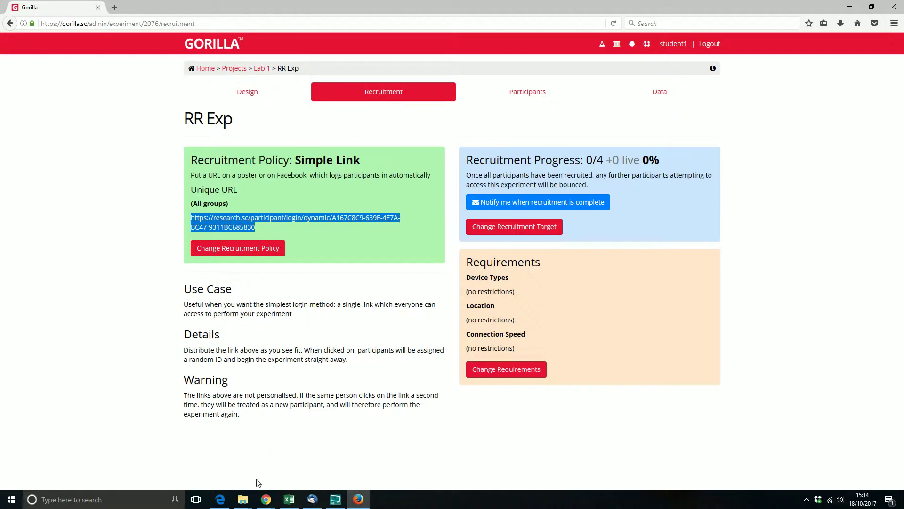
# Step: Open the copied participant link in a new Edge tab and start RR Exp at the Consent page
pyautogui.click(220, 500)
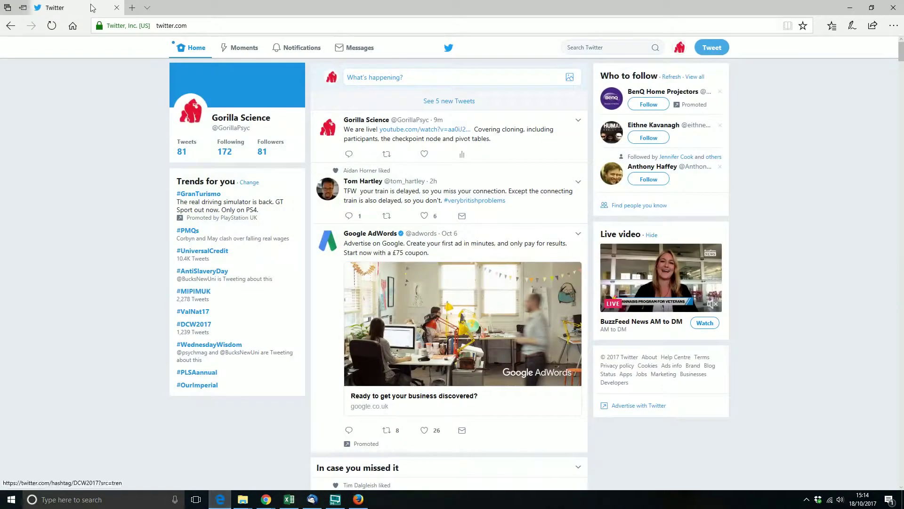
pyautogui.click(139, 7)
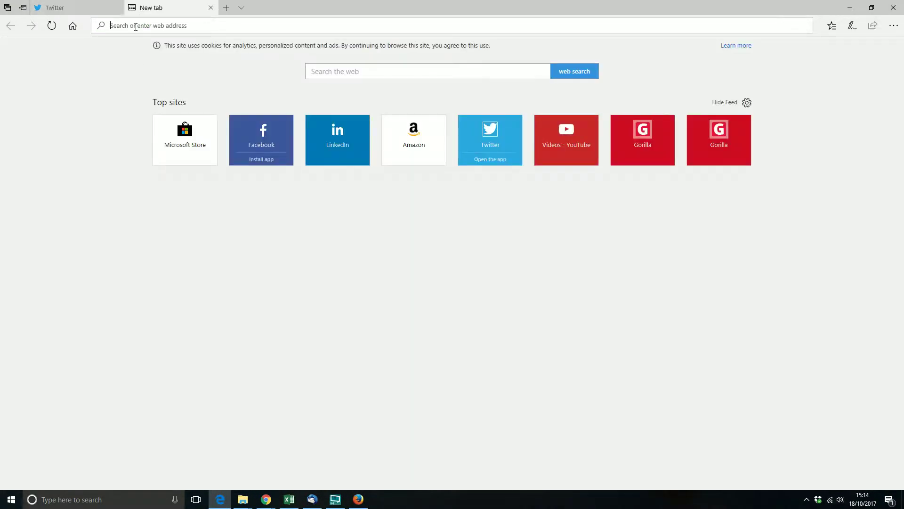
pyautogui.hotkey('ctrl', 'v')
pyautogui.press('Return')
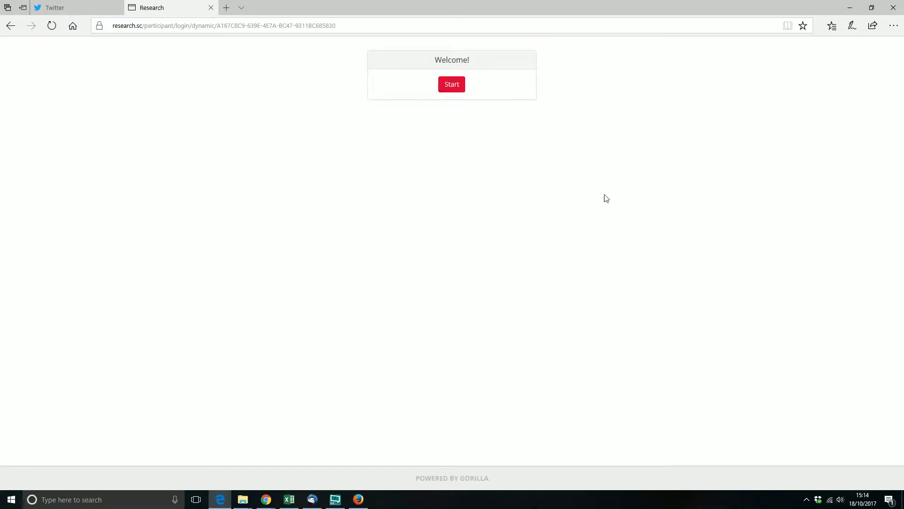
pyautogui.click(452, 86)
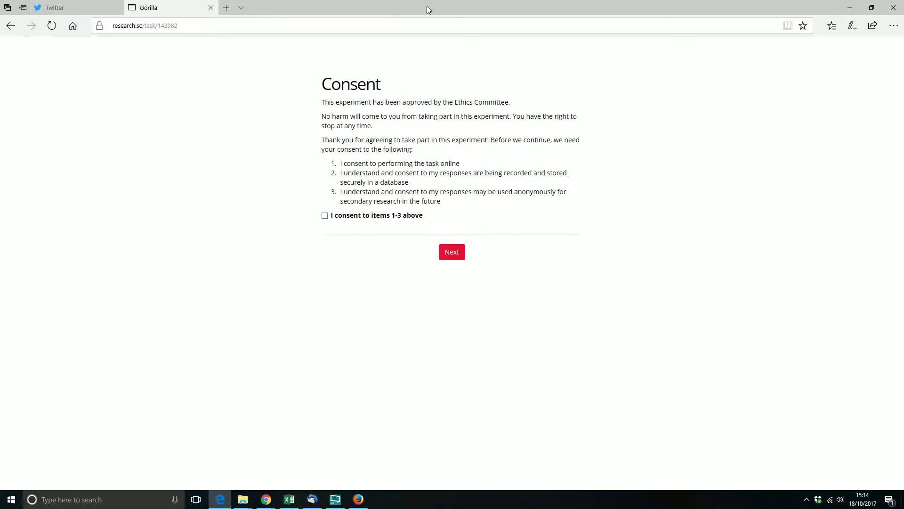
pyautogui.press('super+Down')
pyautogui.press('super+Down')
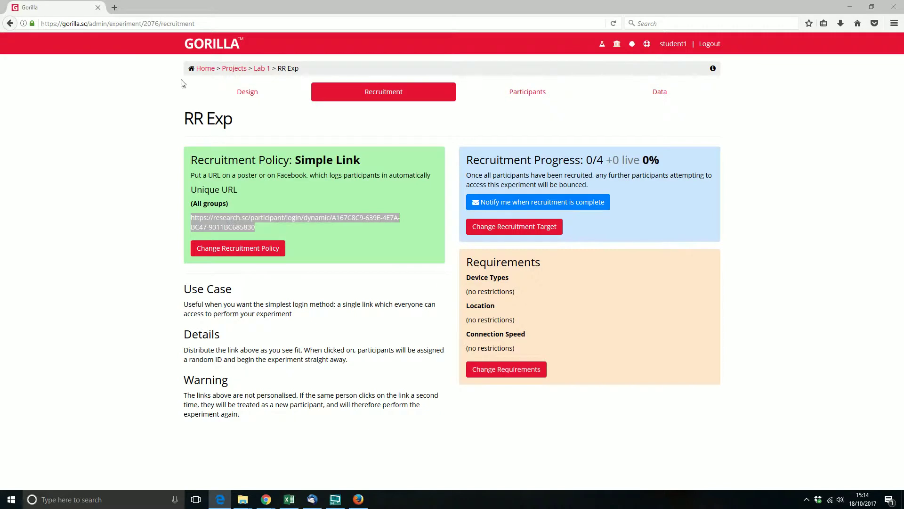
# Step: View the Participants list and submit the consent page in the Edge participant window
pyautogui.click(531, 93)
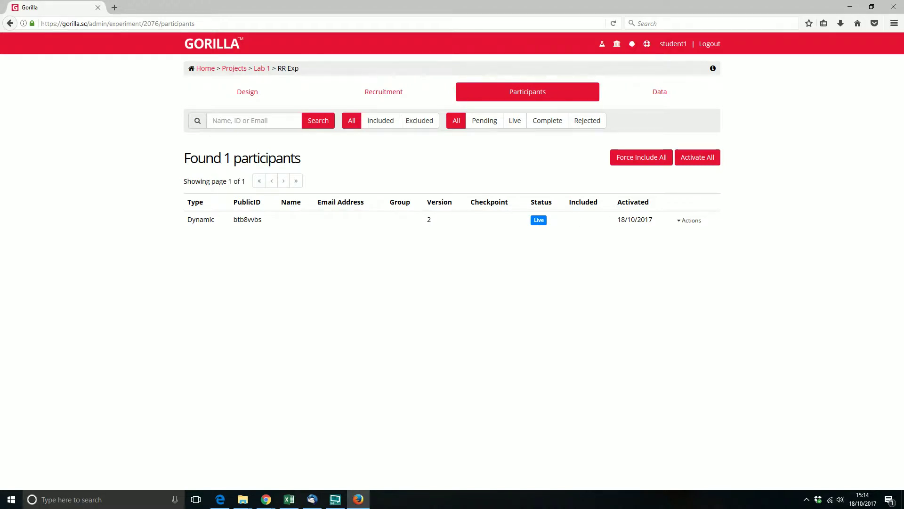
pyautogui.hotkey('alt', 'Tab')
pyautogui.moveTo(398, 71); pyautogui.dragTo(431, 34)
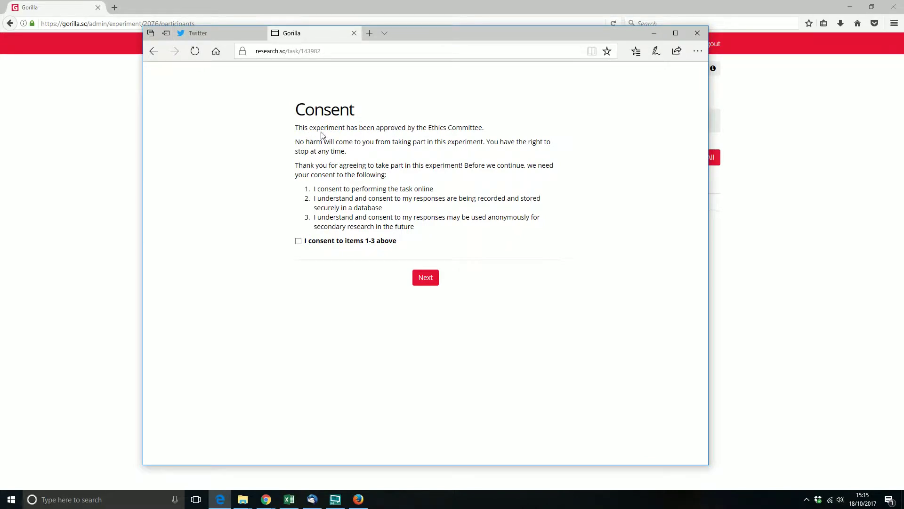
pyautogui.click(429, 278)
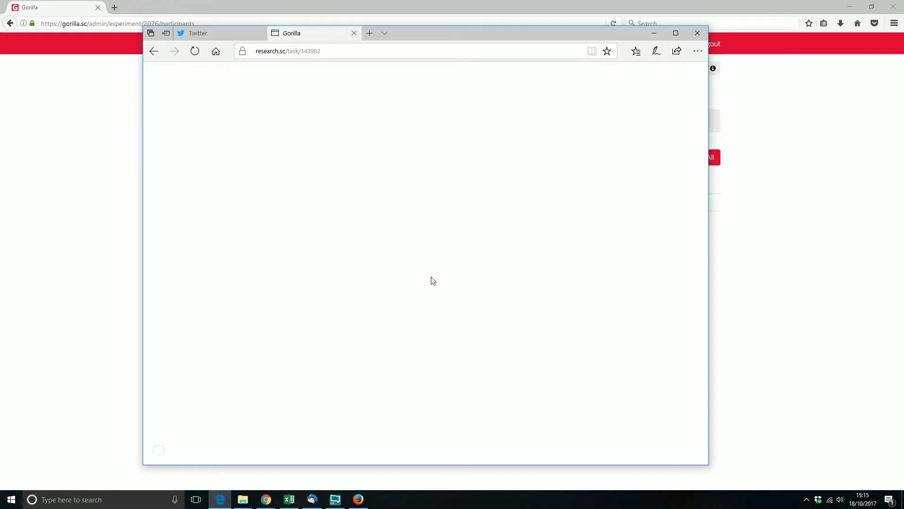
pyautogui.moveTo(447, 40); pyautogui.dragTo(422, 69)
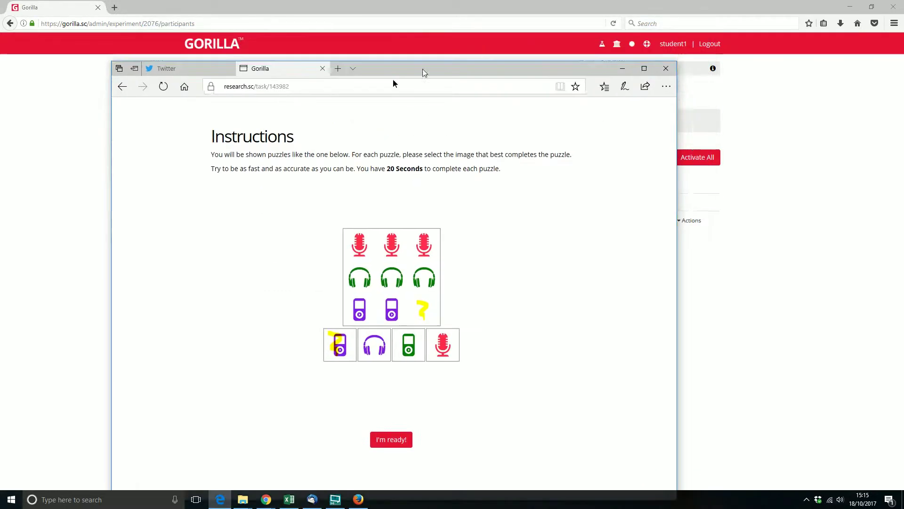
pyautogui.hotkey('alt', 'Tab')
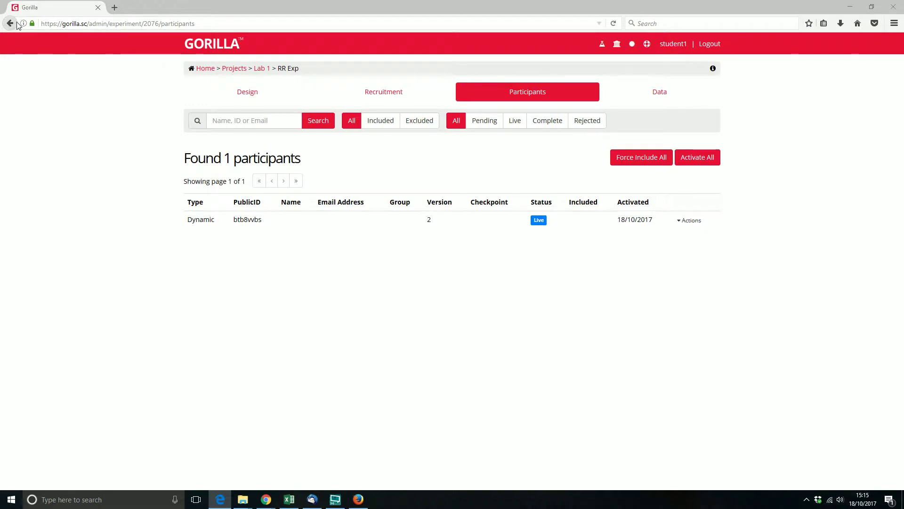
# Step: Reload the participant list and confirm Recruitment progress shows +1 live
pyautogui.click(228, 24)
pyautogui.press('Return')
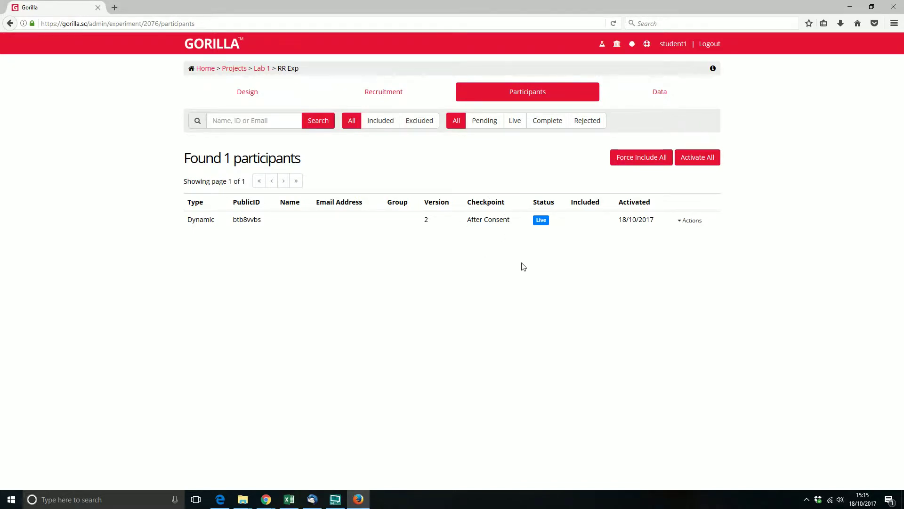
pyautogui.moveTo(0, 77); pyautogui.dragTo(0, 141)
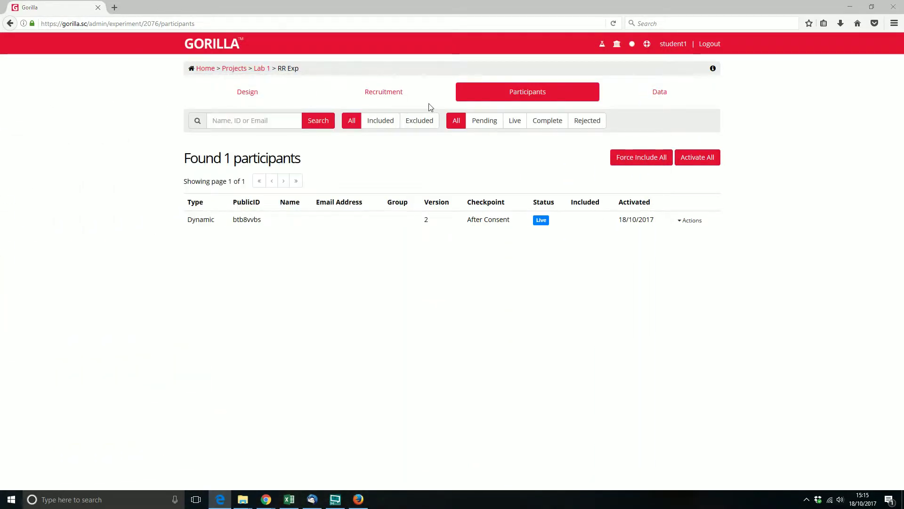
pyautogui.click(402, 97)
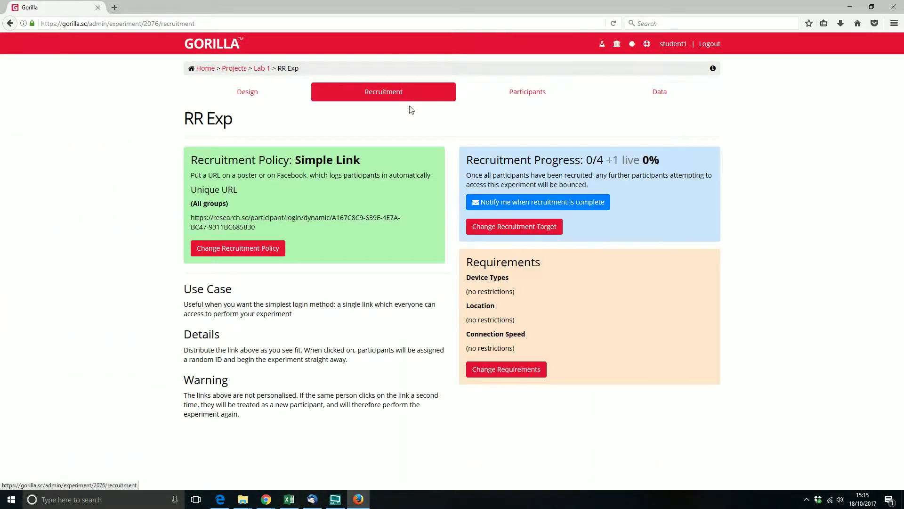
pyautogui.moveTo(607, 161); pyautogui.dragTo(640, 160)
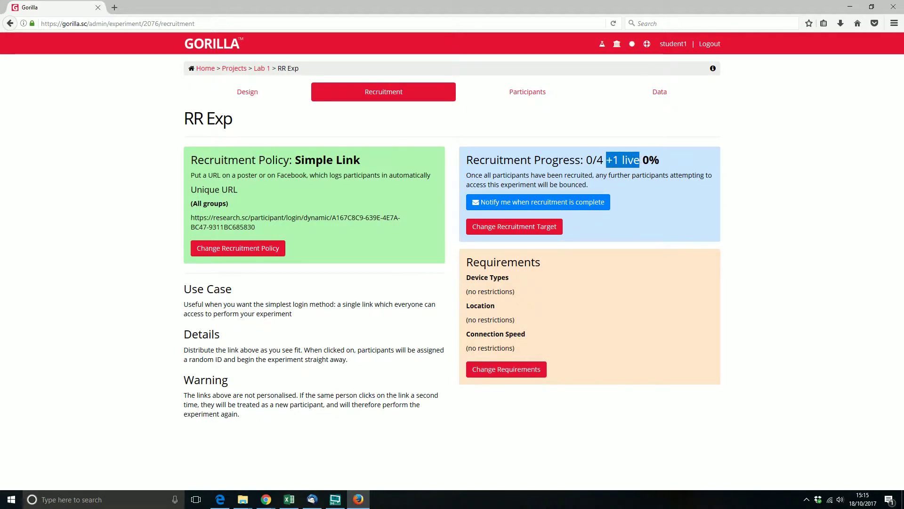
pyautogui.hotkey('alt', 'Tab')
pyautogui.moveTo(57, 91); pyautogui.dragTo(388, 38)
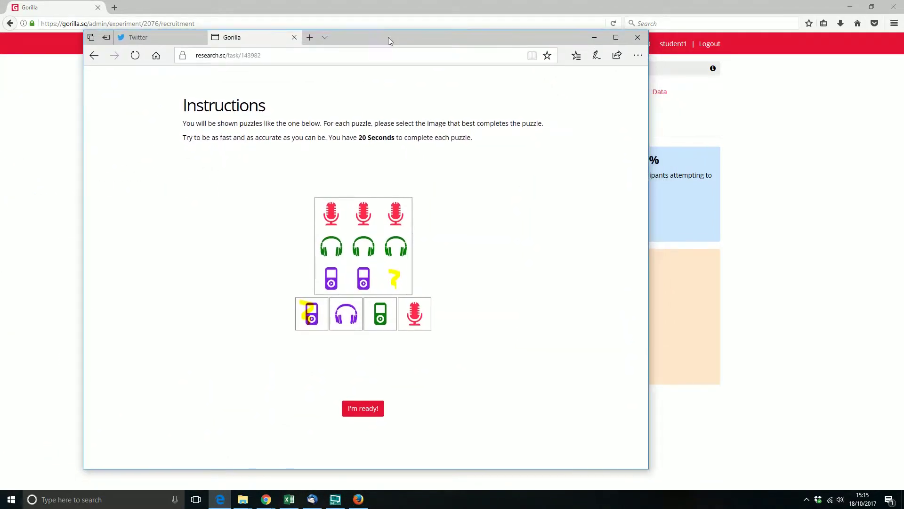
# Step: Answer the seven puzzles (cat, burger, cookie, cherry, telephone, dog, chandelier) and finish the session
pyautogui.click(369, 415)
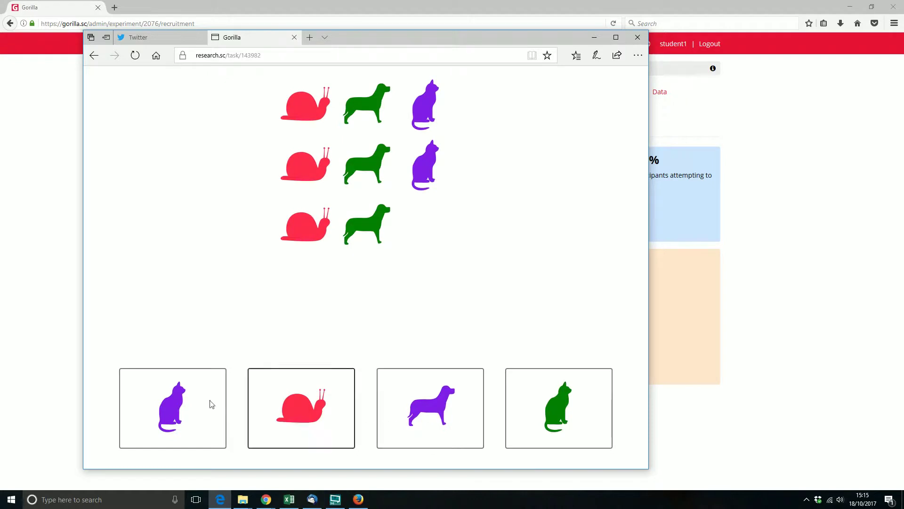
pyautogui.click(184, 413)
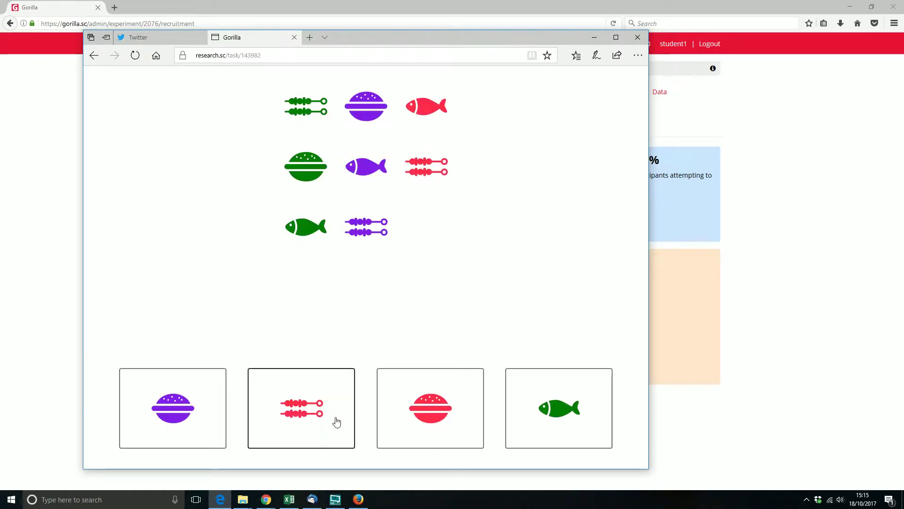
pyautogui.click(425, 413)
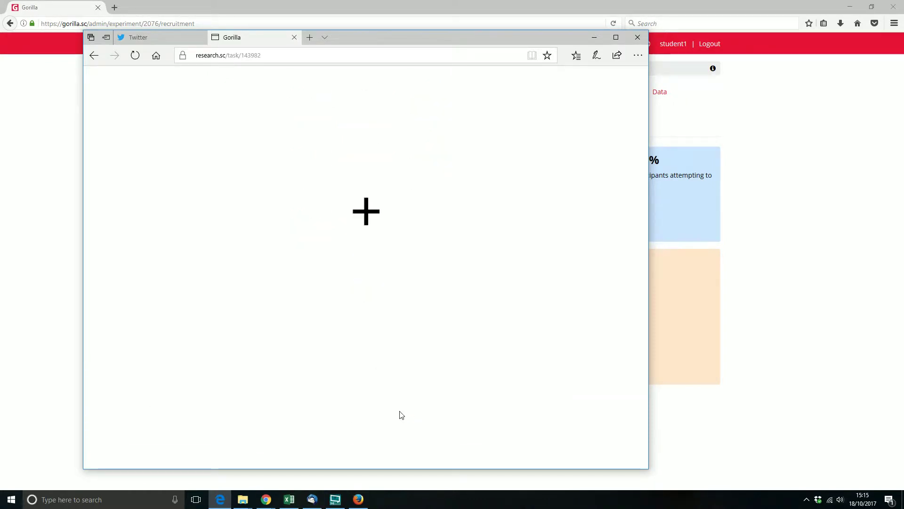
pyautogui.click(329, 416)
pyautogui.click(427, 415)
pyautogui.click(292, 418)
pyautogui.click(445, 418)
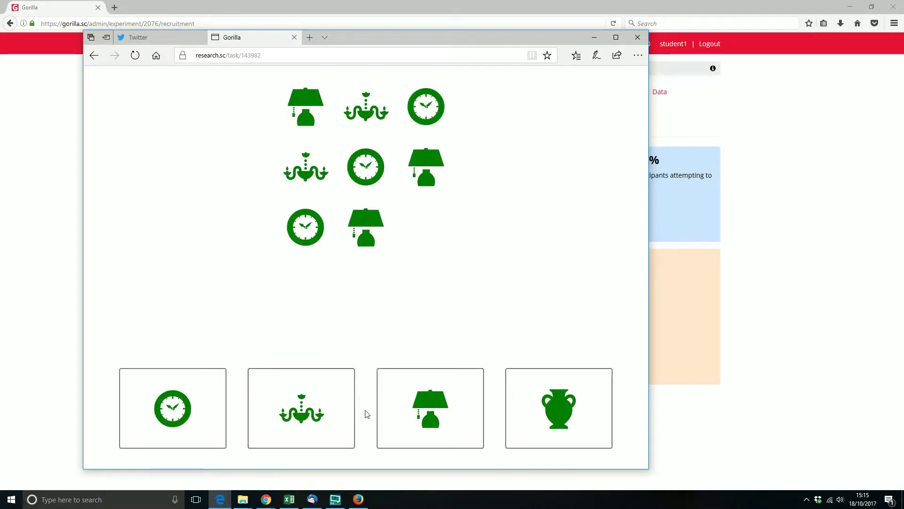
pyautogui.click(308, 416)
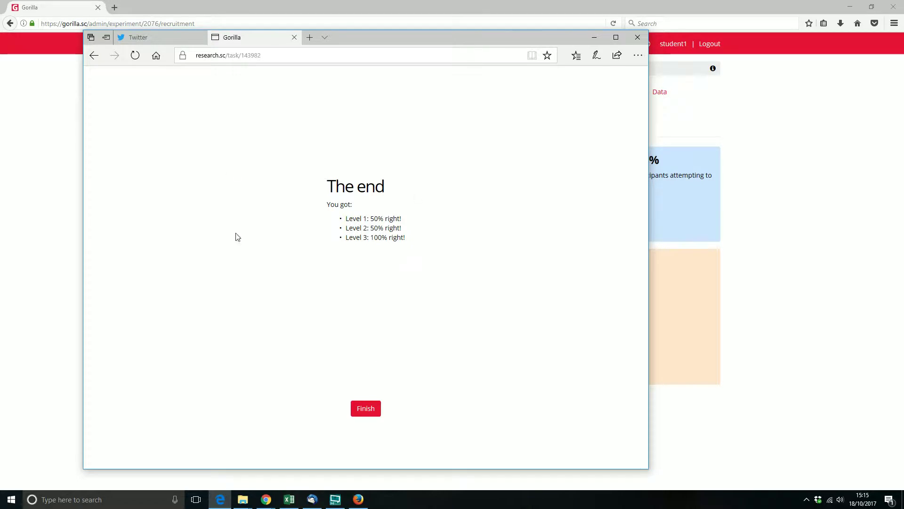
pyautogui.click(367, 410)
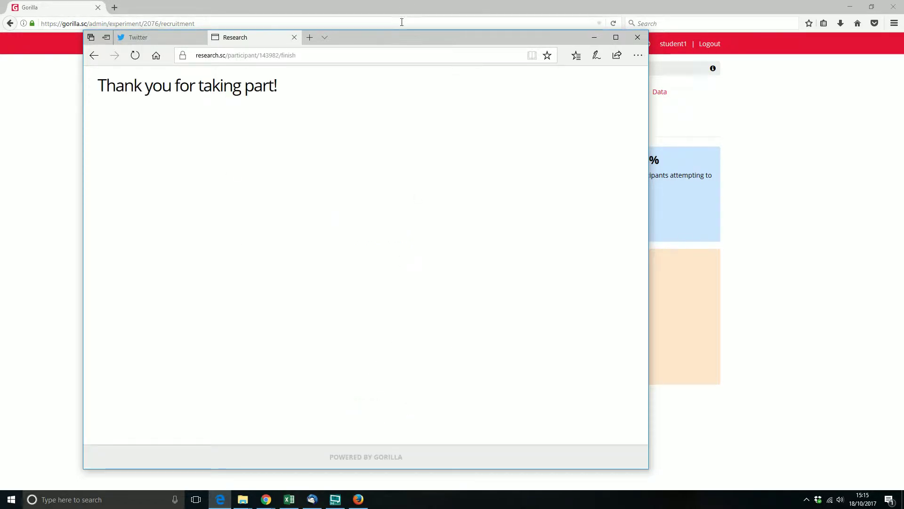
pyautogui.moveTo(417, 41); pyautogui.dragTo(0, 137)
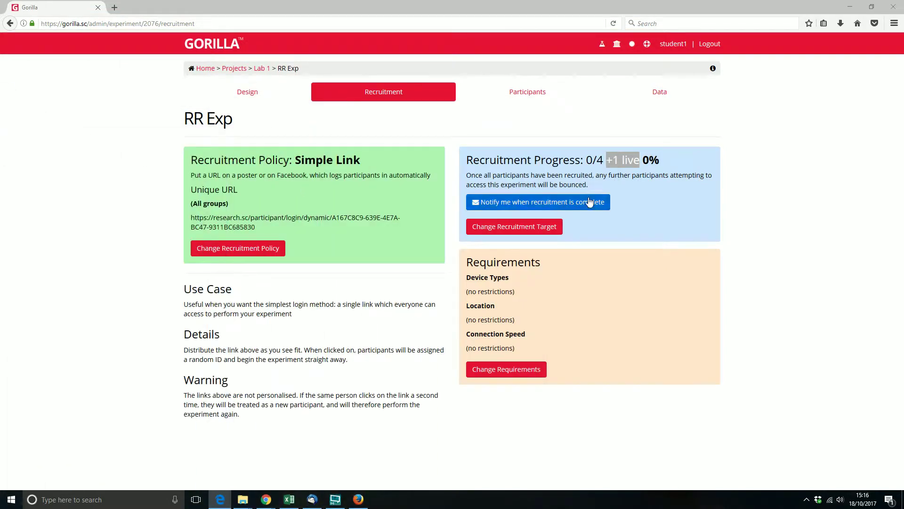
# Step: Confirm the participant shows Complete and recruitment progress reads 1/4, 25%
pyautogui.click(520, 96)
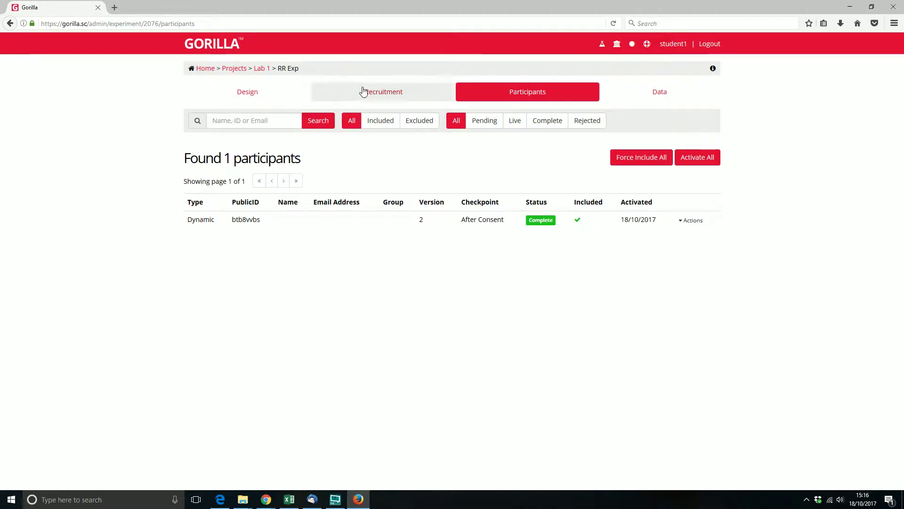
pyautogui.click(380, 94)
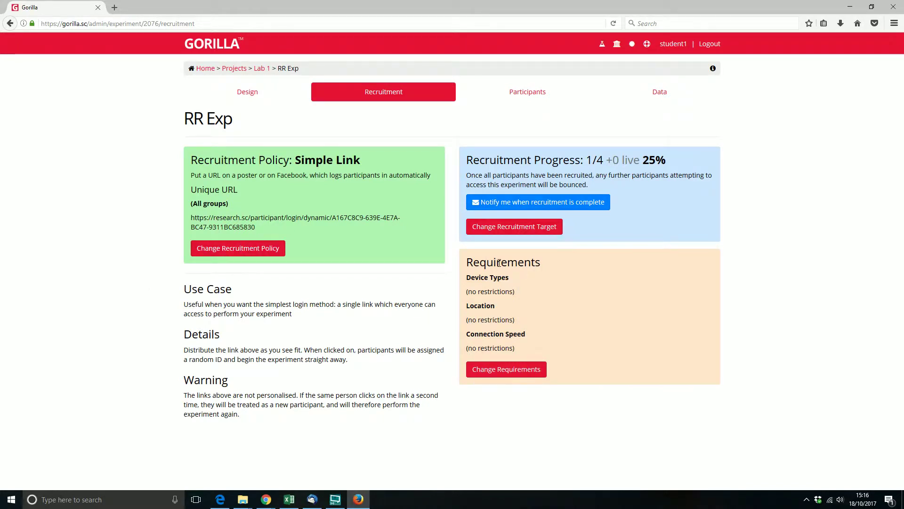
# Step: Restrict RR Exp's participant location to country code NL, found on Wikipedia, and save
pyautogui.click(499, 372)
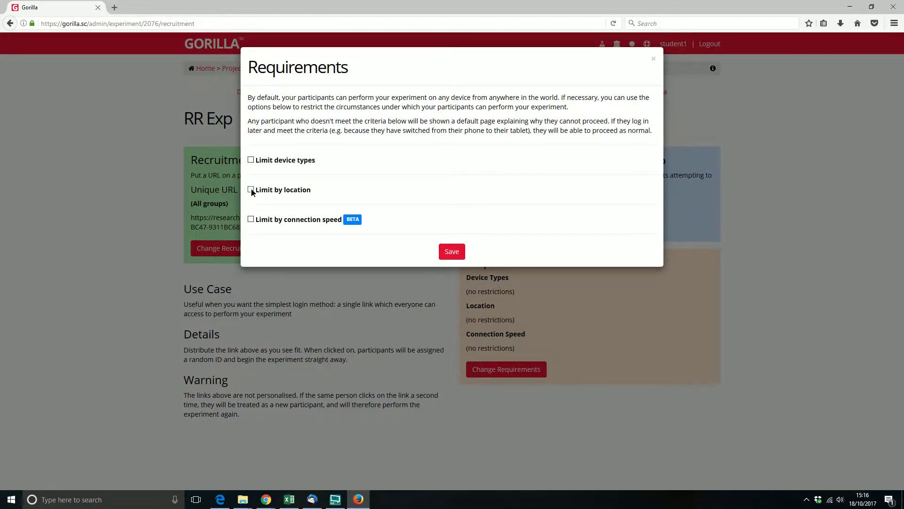
pyautogui.click(251, 190)
pyautogui.click(291, 236)
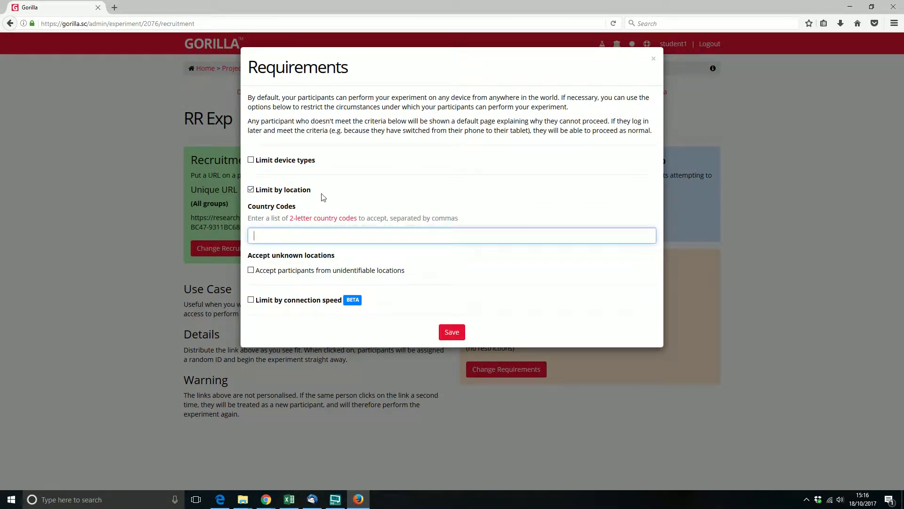
pyautogui.click(325, 219)
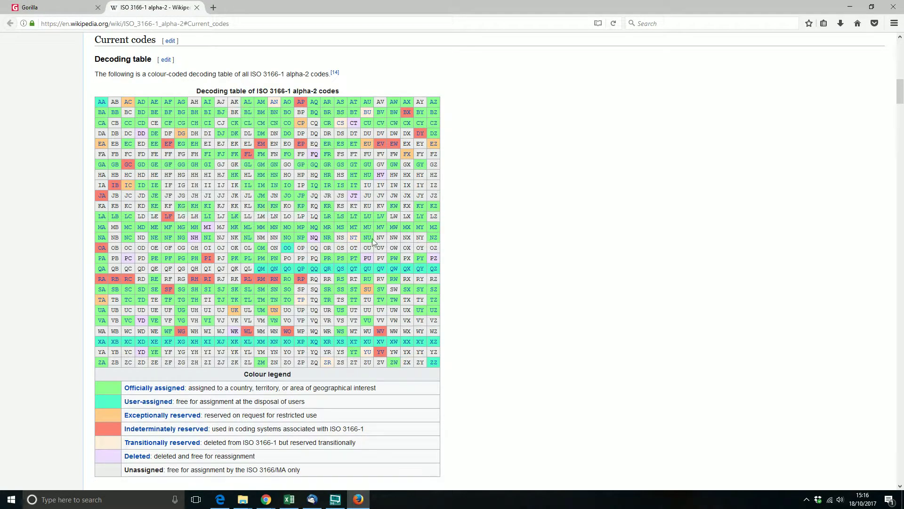
pyautogui.click(246, 240)
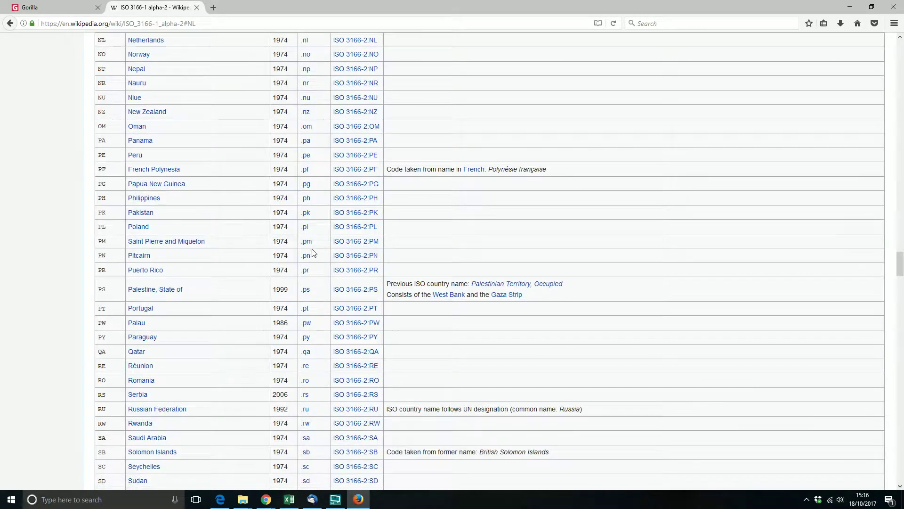
pyautogui.click(61, 7)
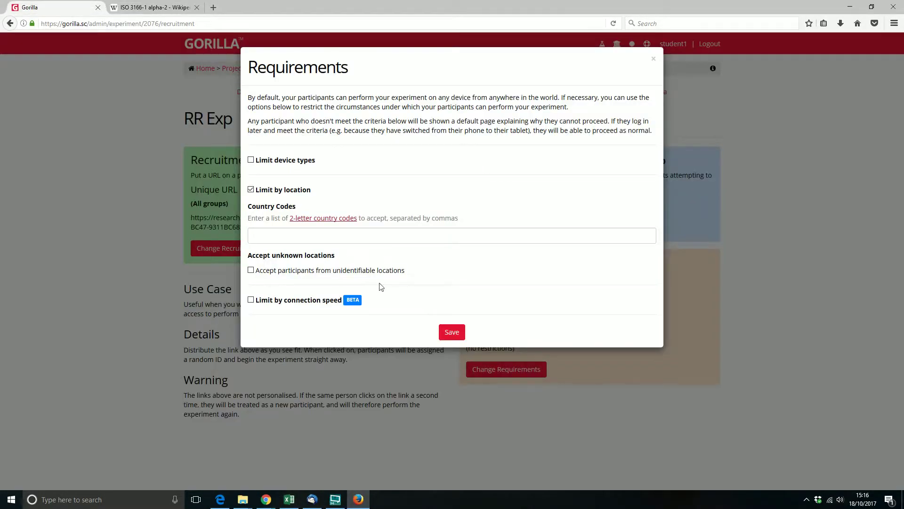
pyautogui.click(284, 235)
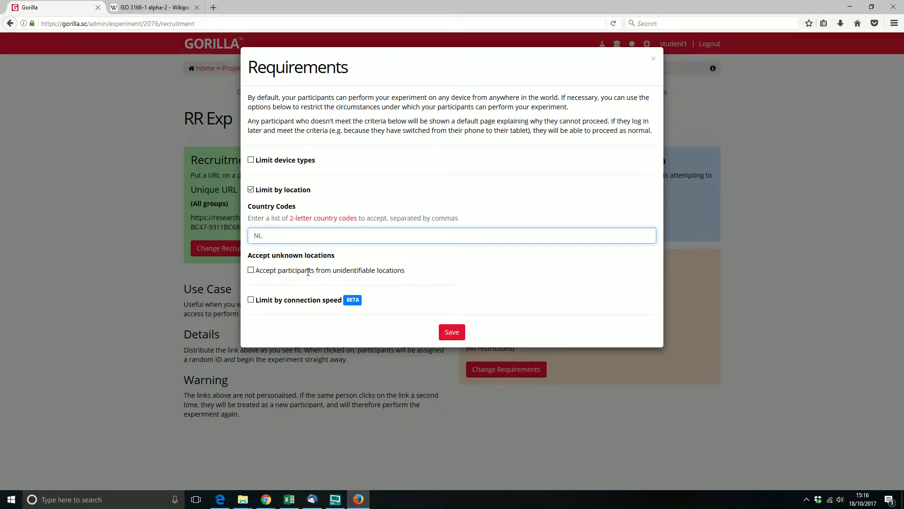
pyautogui.write('NL')
pyautogui.click(452, 331)
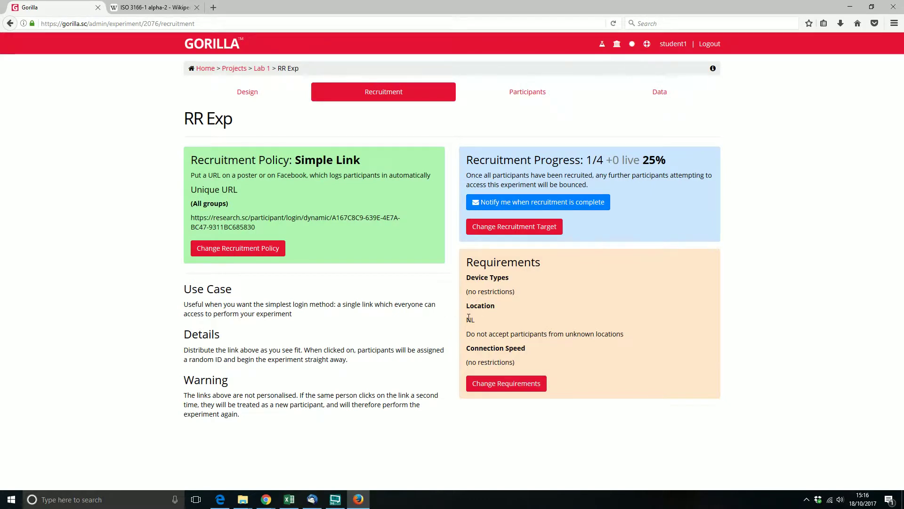
# Step: Reopen the participant link in Edge and start it, getting the location-blocked message
pyautogui.moveTo(257, 227); pyautogui.dragTo(189, 221)
pyautogui.hotkey('ctrl', 'c')
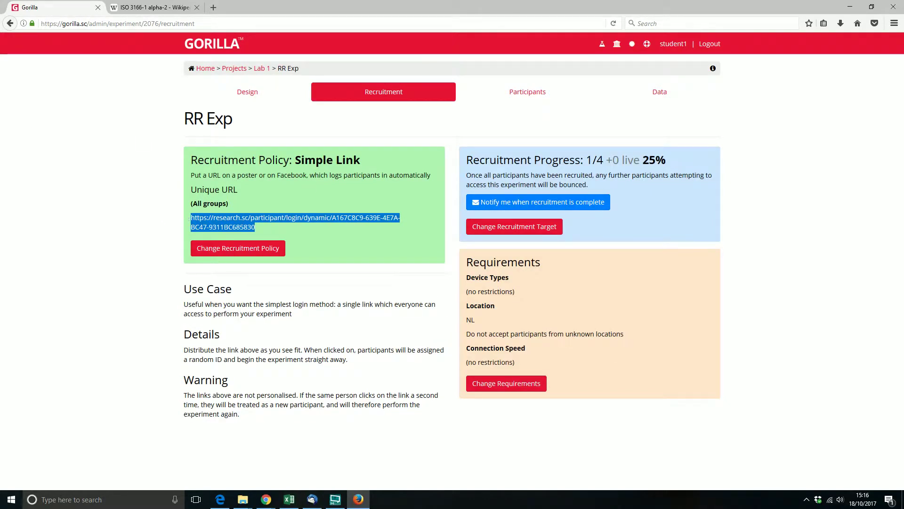
pyautogui.hotkey('alt', 'Tab')
pyautogui.click(361, 34)
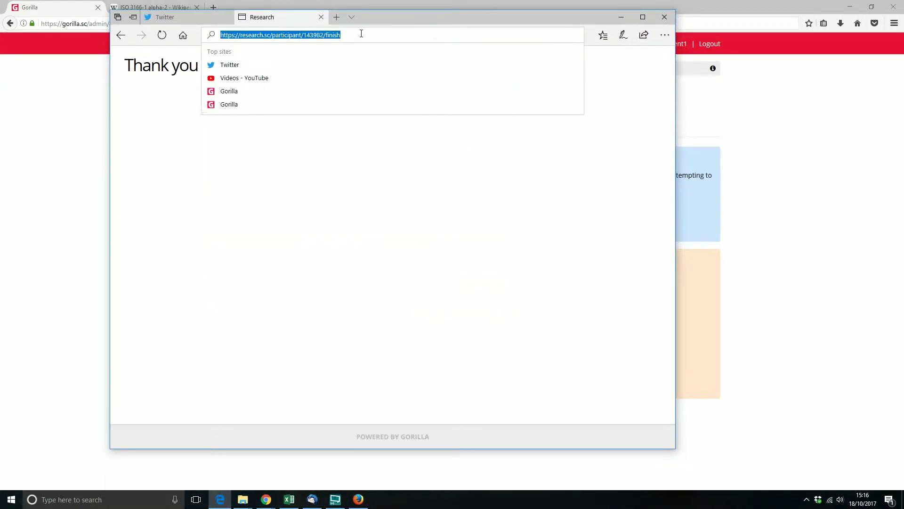
pyautogui.hotkey('ctrl', 'v')
pyautogui.press('Return')
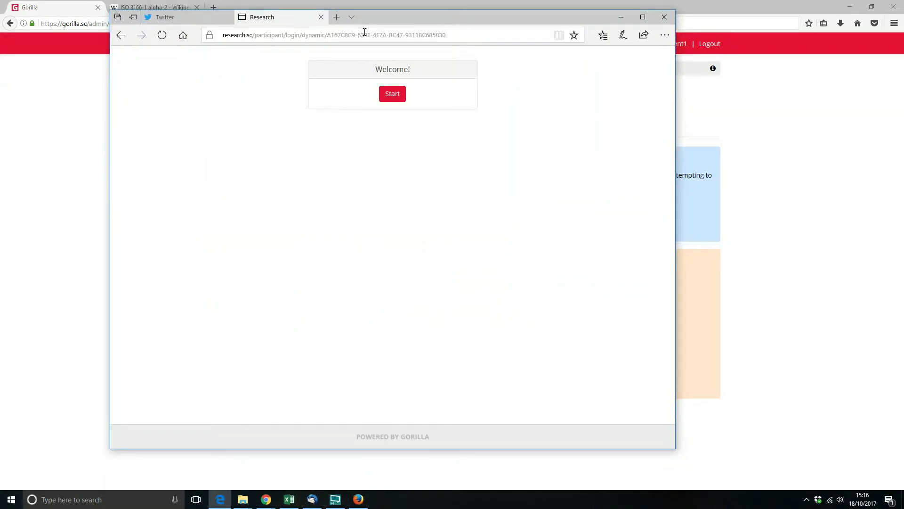
pyautogui.click(391, 93)
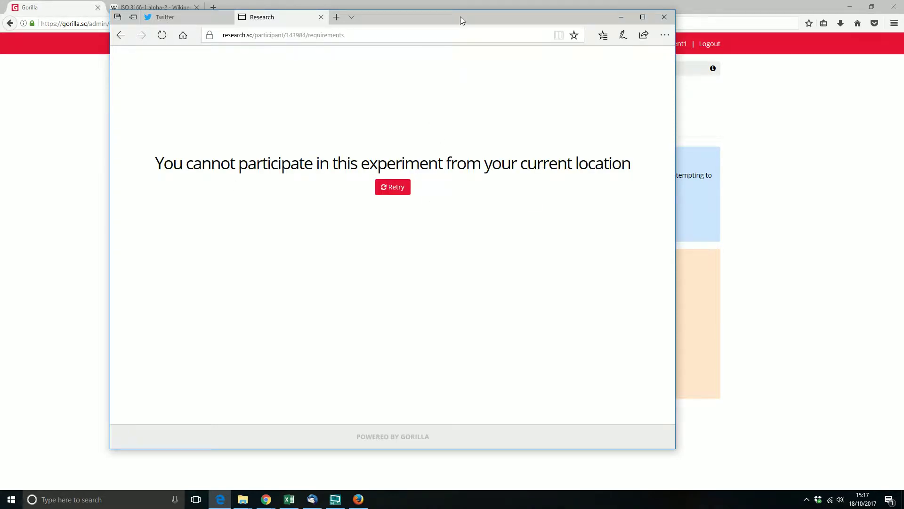
pyautogui.moveTo(460, 16); pyautogui.dragTo(471, 22)
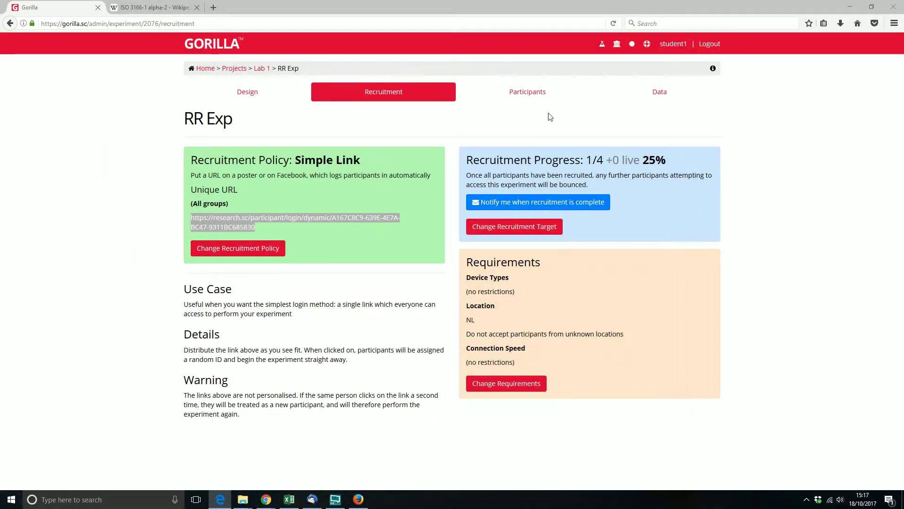
# Step: Check the participant list shows a second Live entry, then close the blocked Edge window
pyautogui.click(528, 94)
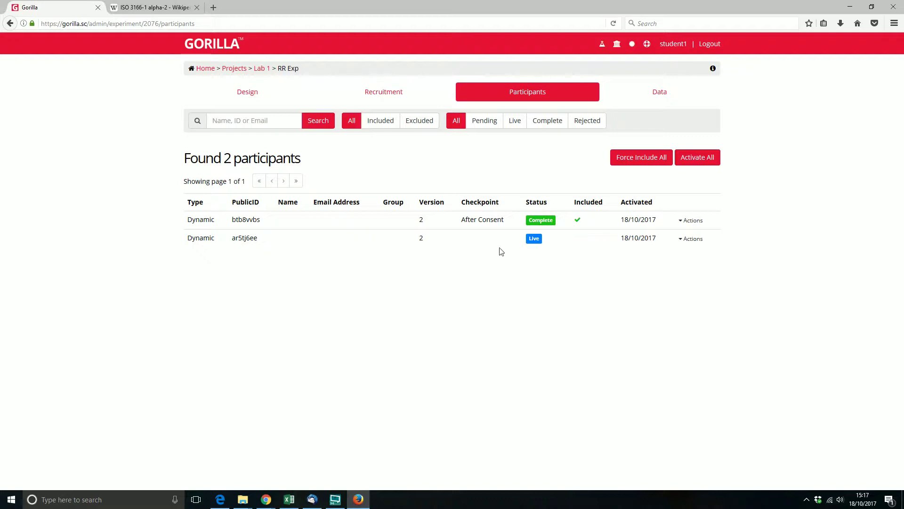
pyautogui.click(379, 92)
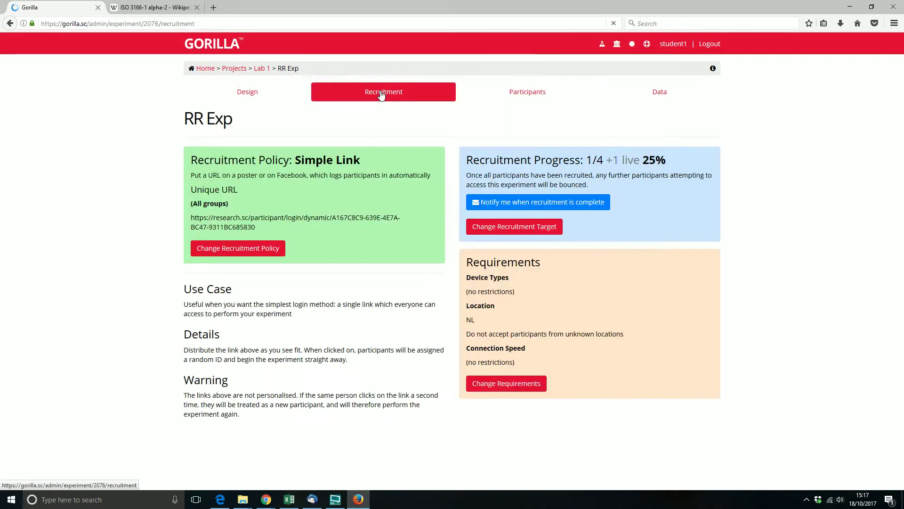
pyautogui.click(528, 92)
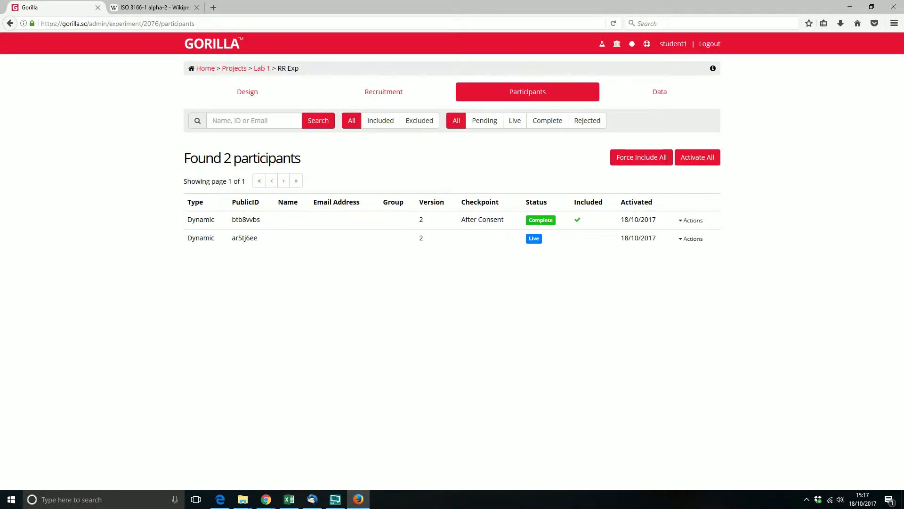
pyautogui.hotkey('alt', 'Tab')
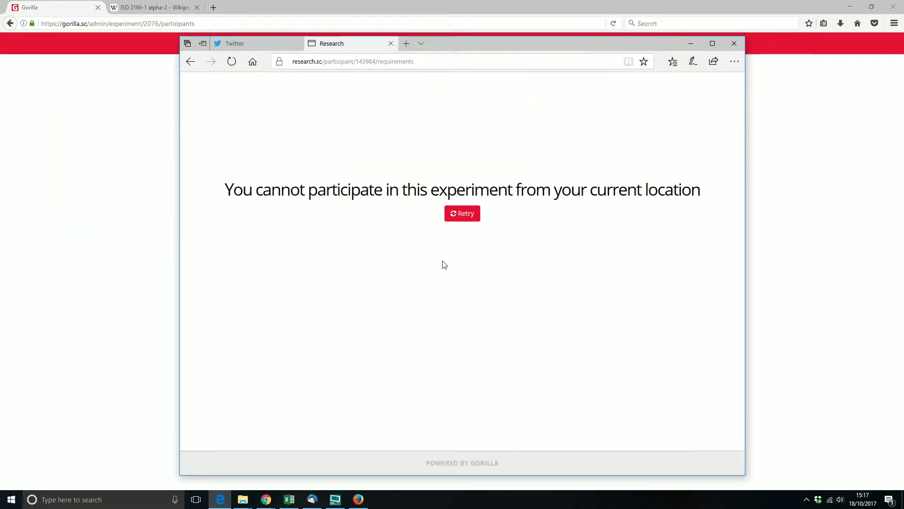
pyautogui.click(448, 219)
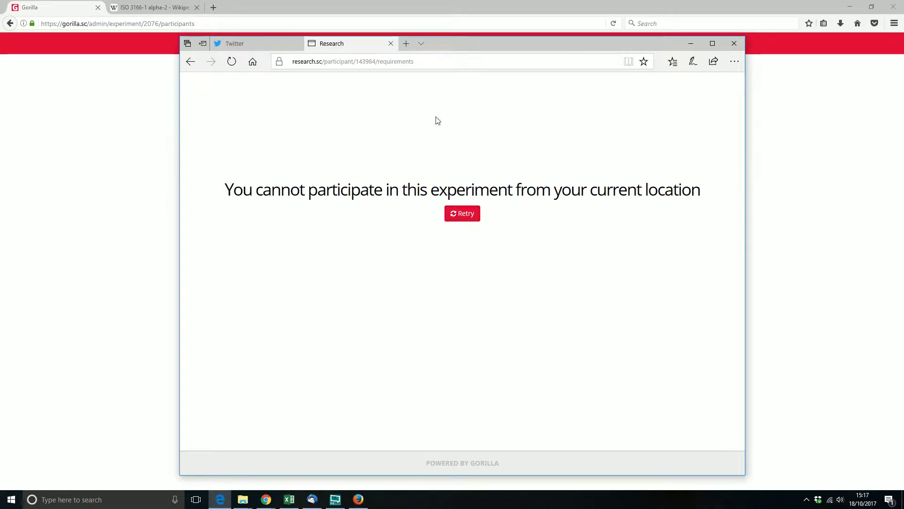
pyautogui.click(392, 43)
pyautogui.hotkey('alt', 'F4')
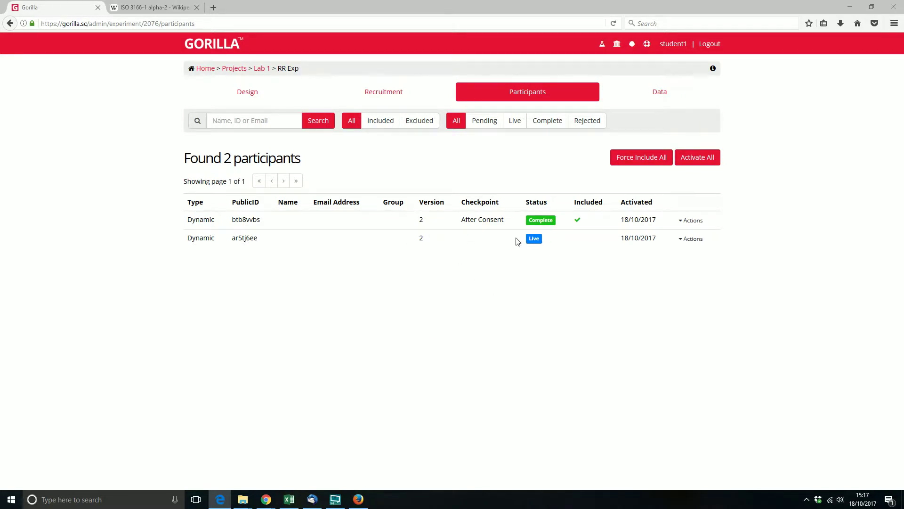
pyautogui.click(387, 93)
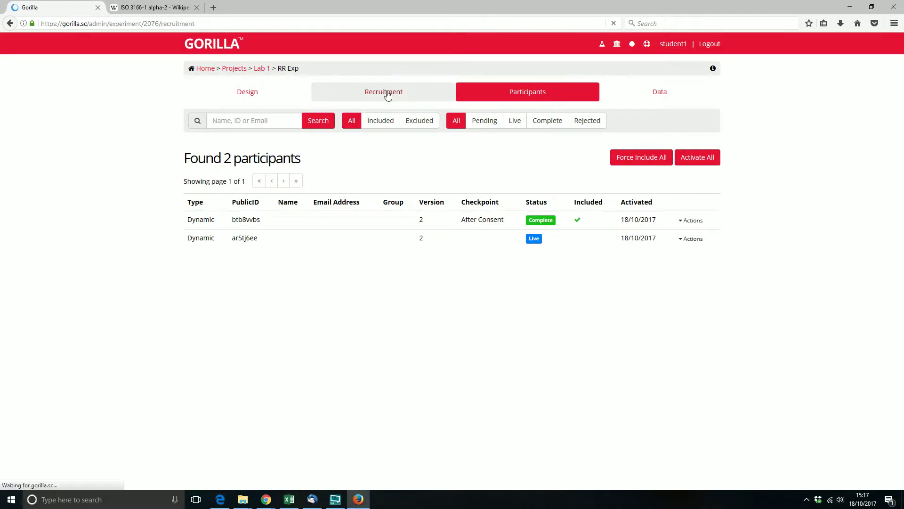
# Step: Restart the experiment link in Edge, which reports the participant is already logged in
pyautogui.click(220, 500)
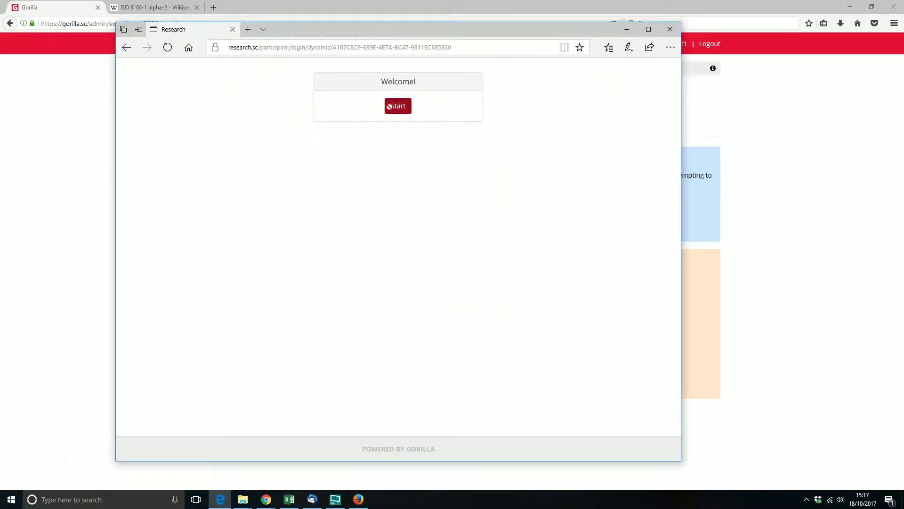
pyautogui.click(391, 104)
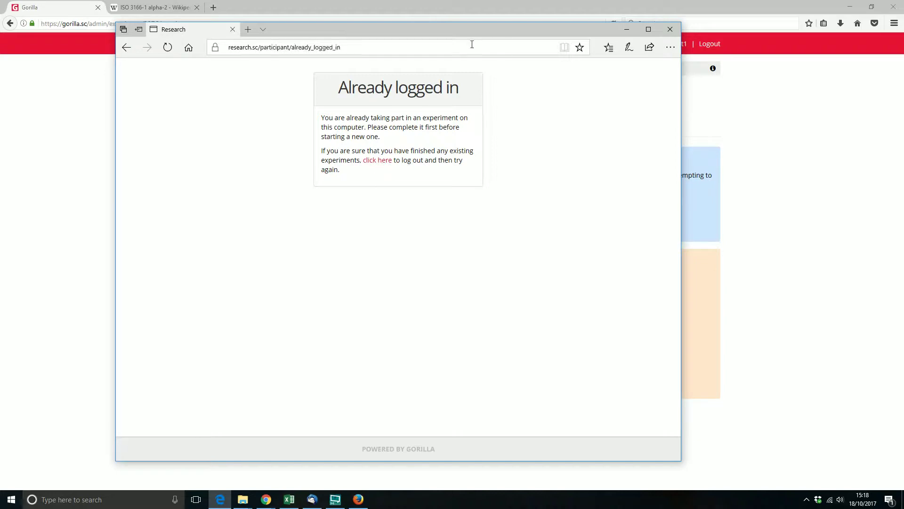
pyautogui.moveTo(493, 32); pyautogui.dragTo(456, 35)
pyautogui.hotkey('alt', 'Tab')
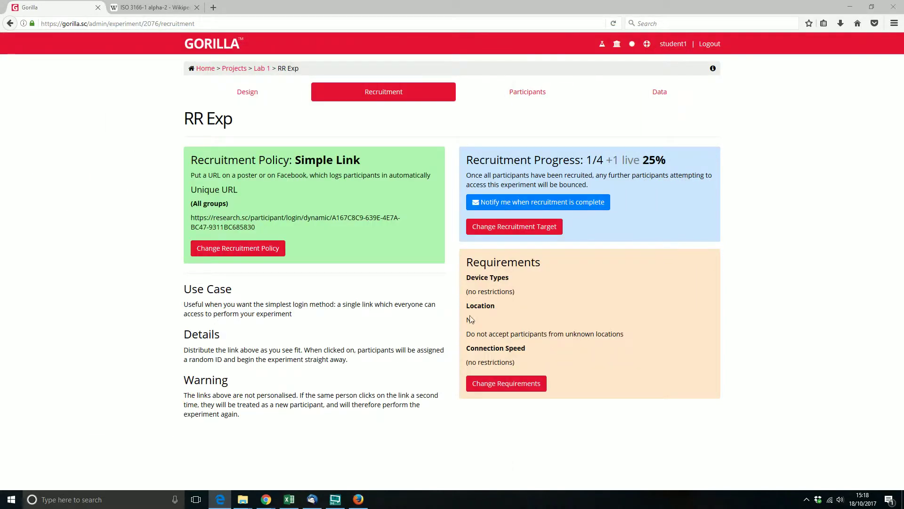
# Step: Delete NL from the requirements' Country Codes and save so Location has no restrictions
pyautogui.click(522, 385)
pyautogui.doubleClick(274, 232)
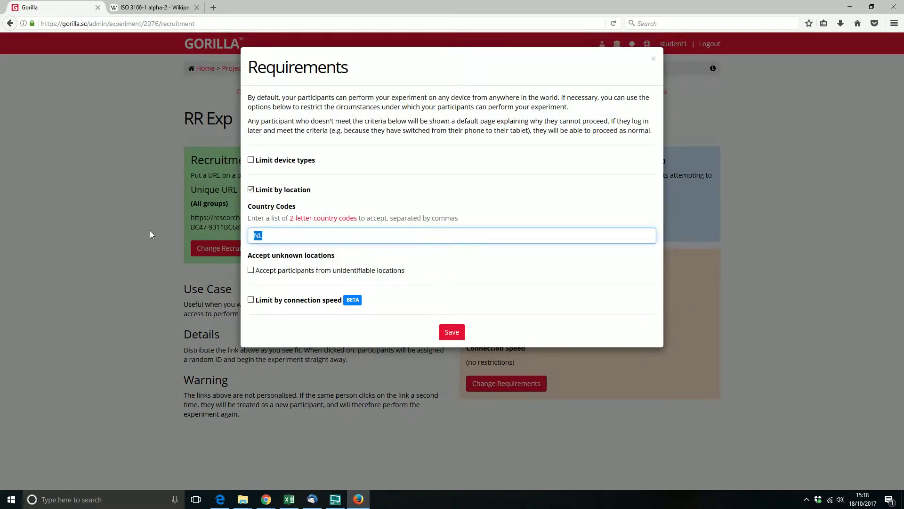
pyautogui.press('BackSpace')
pyautogui.click(441, 334)
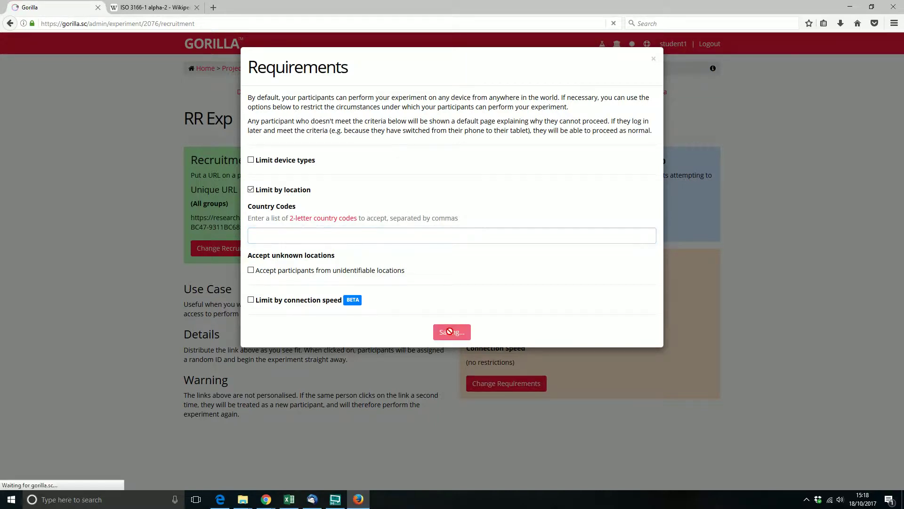
pyautogui.click(518, 369)
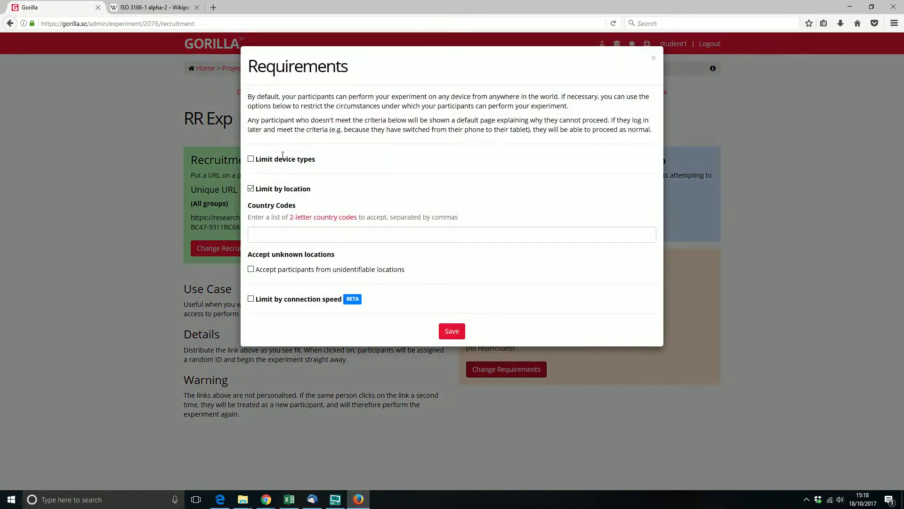
pyautogui.click(457, 257)
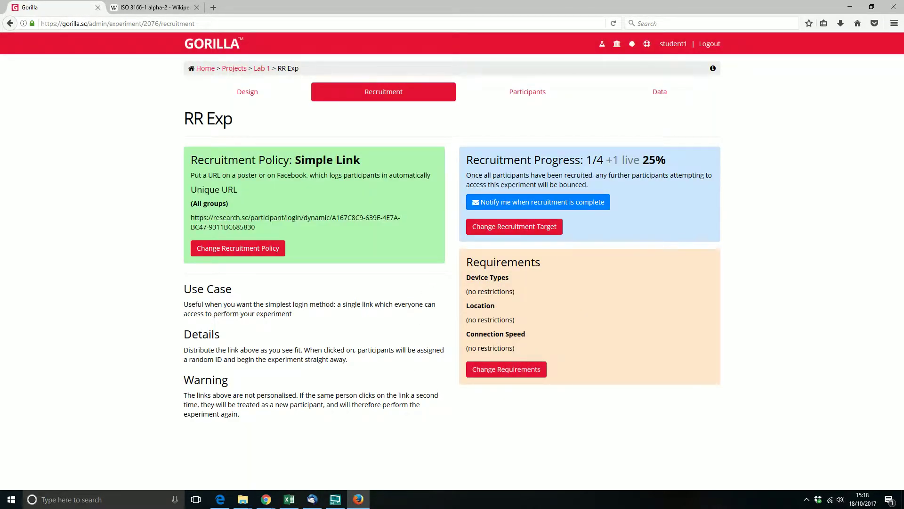
pyautogui.moveTo(210, 20); pyautogui.dragTo(287, 37)
# Step: Log out of the current participant session and load the pasted participant login link
pyautogui.click(287, 43)
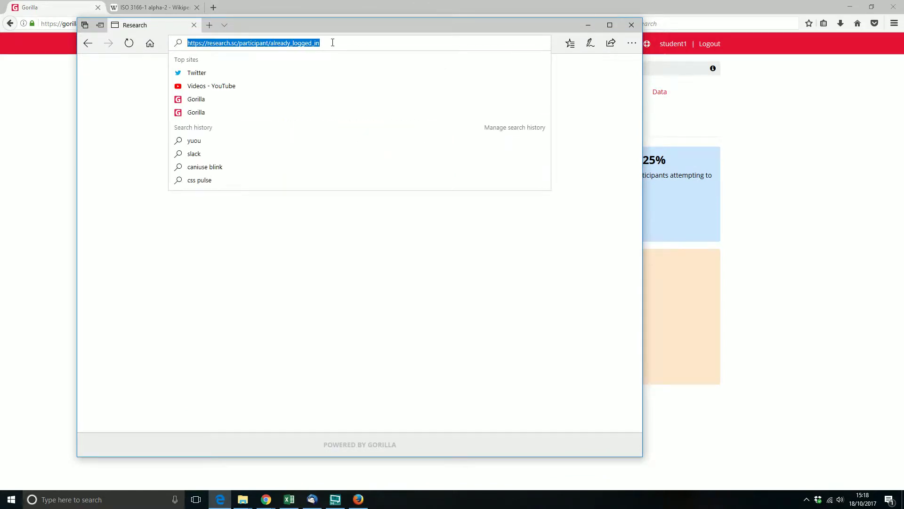
pyautogui.moveTo(347, 40); pyautogui.dragTo(47, 40)
pyautogui.click(327, 396)
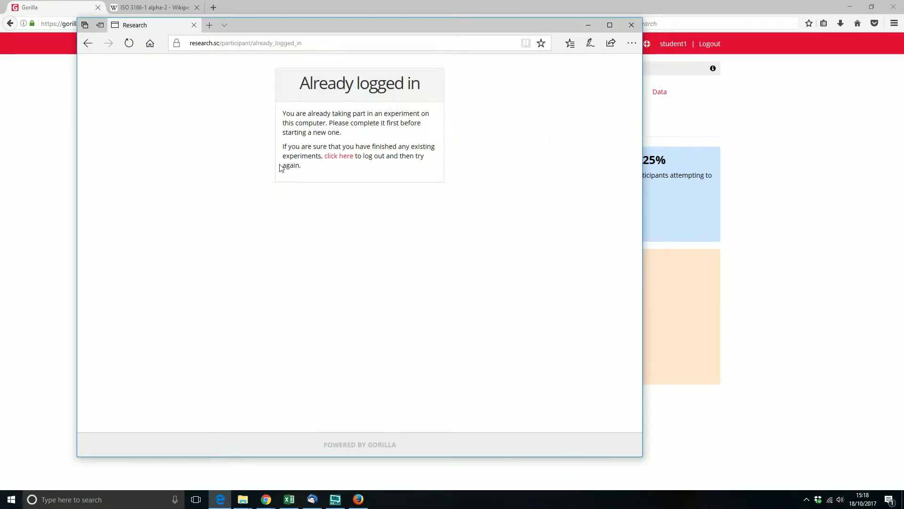
pyautogui.click(336, 158)
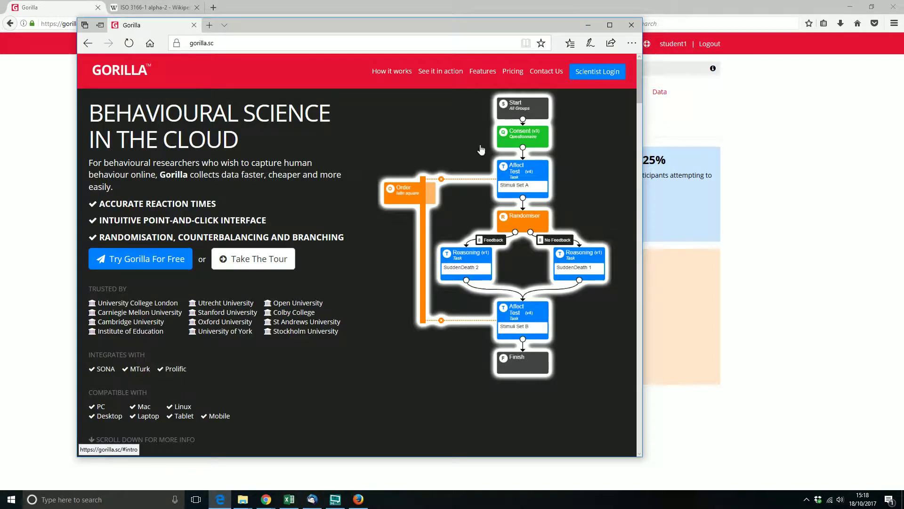
pyautogui.click(241, 43)
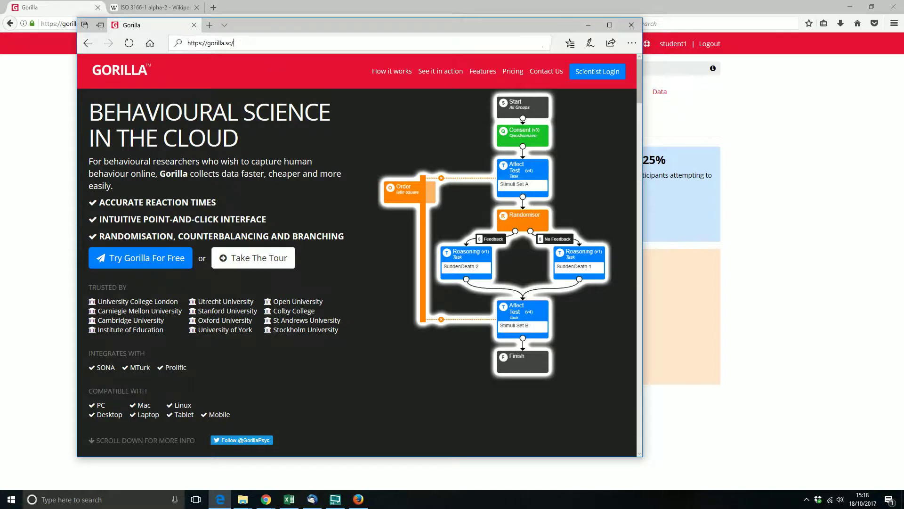
pyautogui.write('https://research.sc/participant/login/dynamic/A167C8C9-639E-4E7A-BC47-9311BC685830')
pyautogui.press('Return')
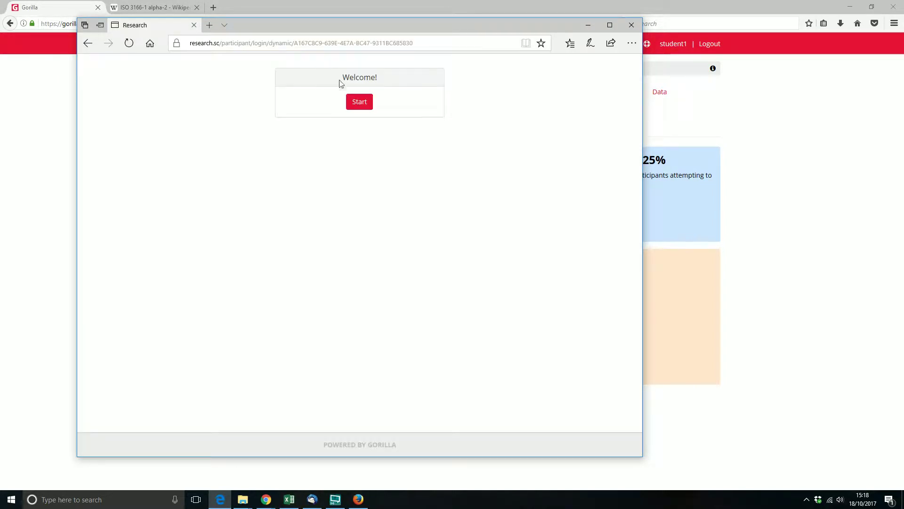
# Step: Join as a new participant, answer puzzles (purple cat, red burger, pear), then view the participant list
pyautogui.click(351, 102)
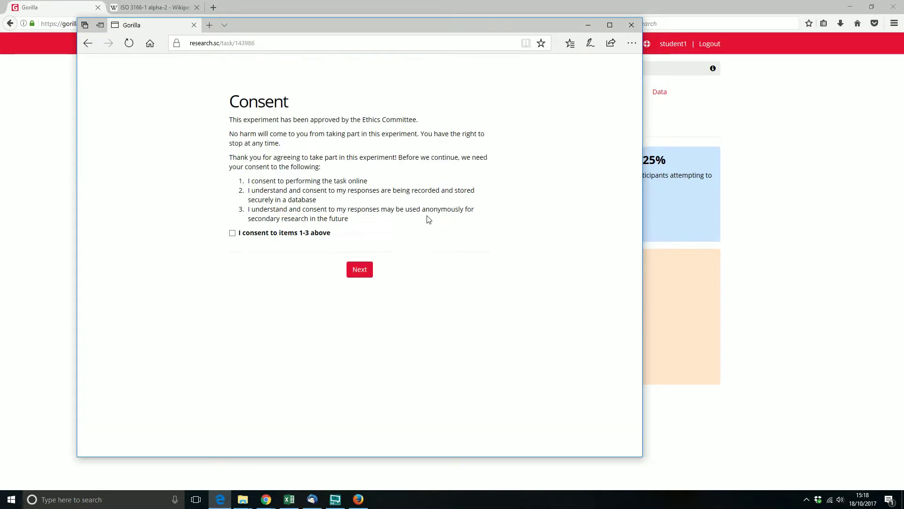
pyautogui.click(232, 233)
pyautogui.click(353, 270)
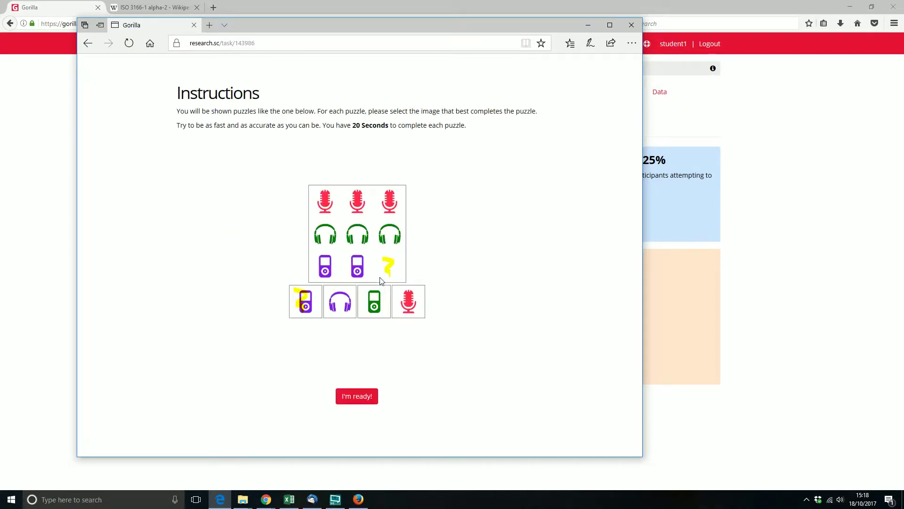
pyautogui.click(349, 393)
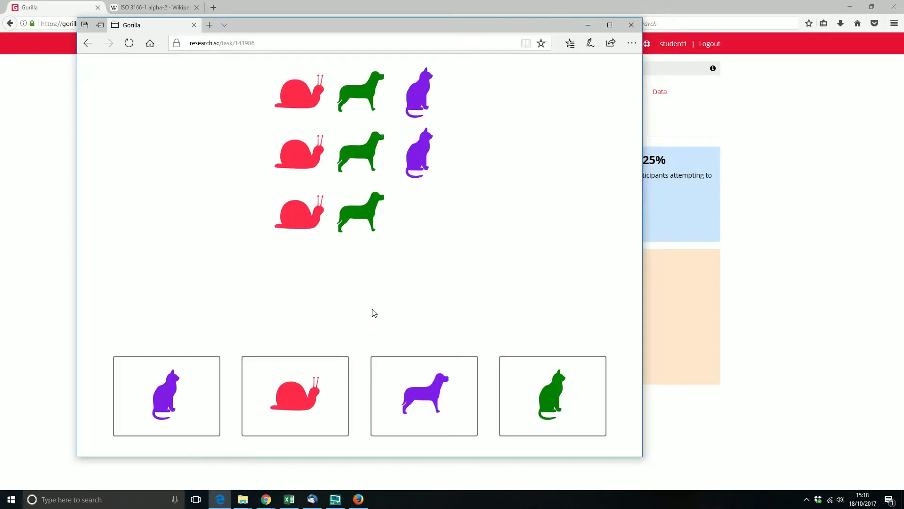
pyautogui.click(167, 395)
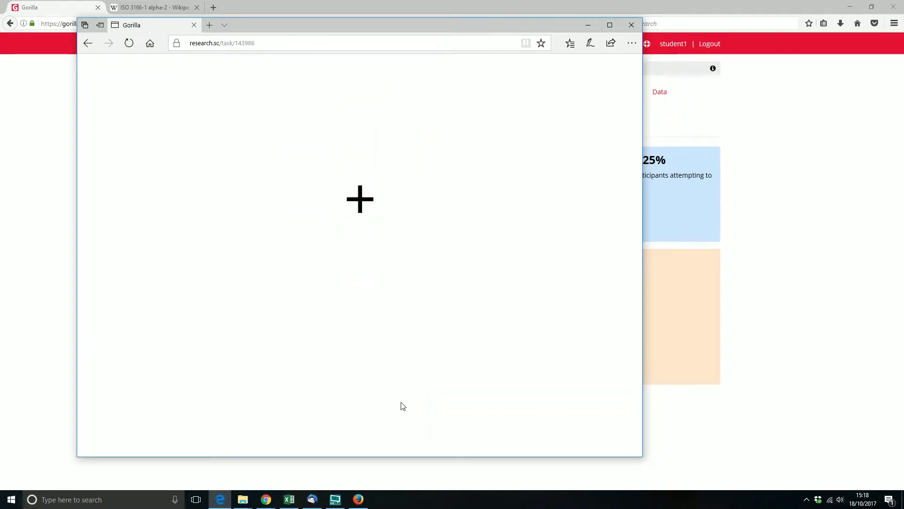
pyautogui.click(422, 395)
pyautogui.click(316, 396)
pyautogui.moveTo(440, 24); pyautogui.dragTo(48, 502)
pyautogui.click(544, 93)
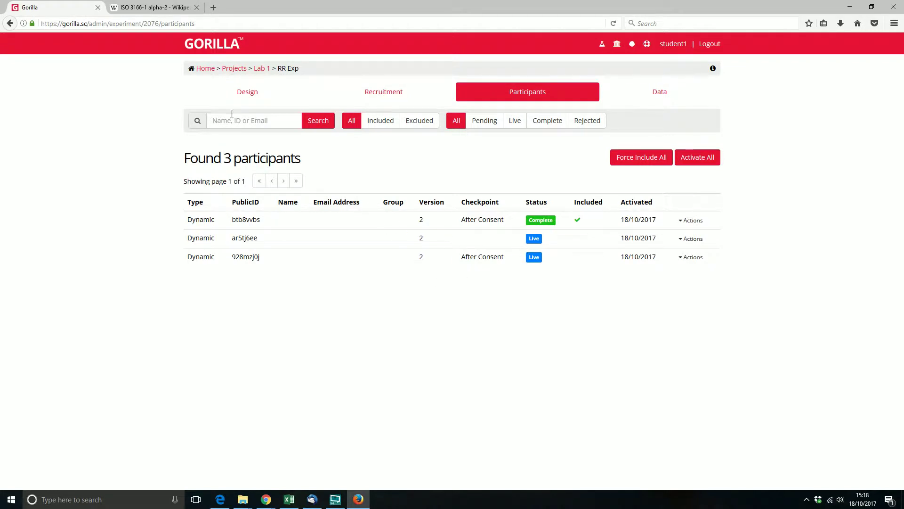
pyautogui.click(249, 97)
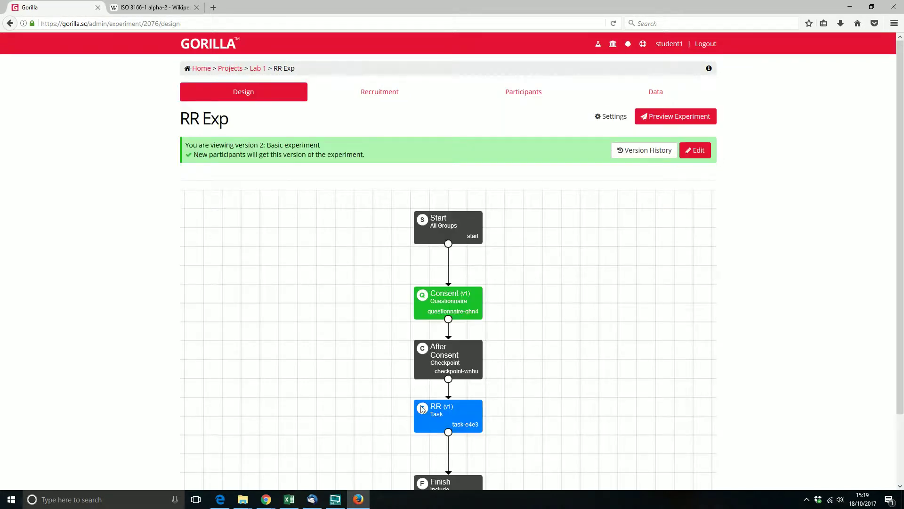
pyautogui.moveTo(557, 440); pyautogui.dragTo(541, 353)
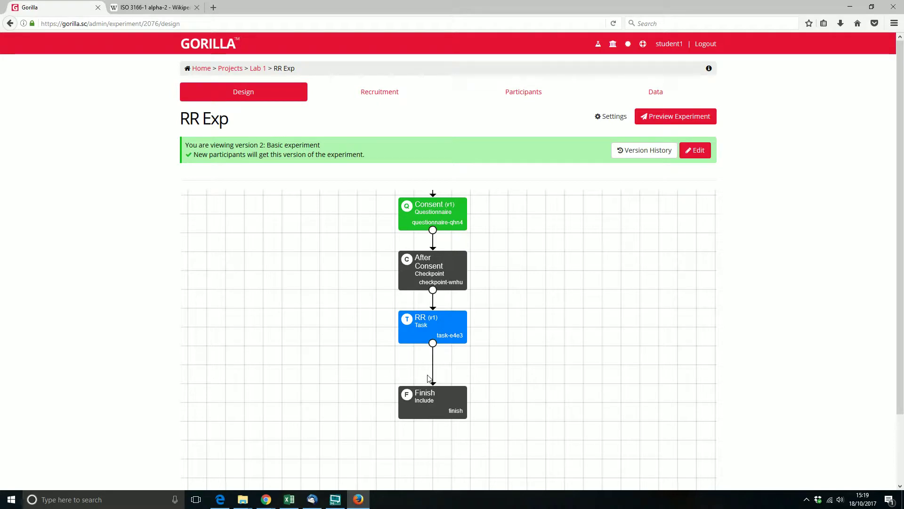
pyautogui.click(368, 99)
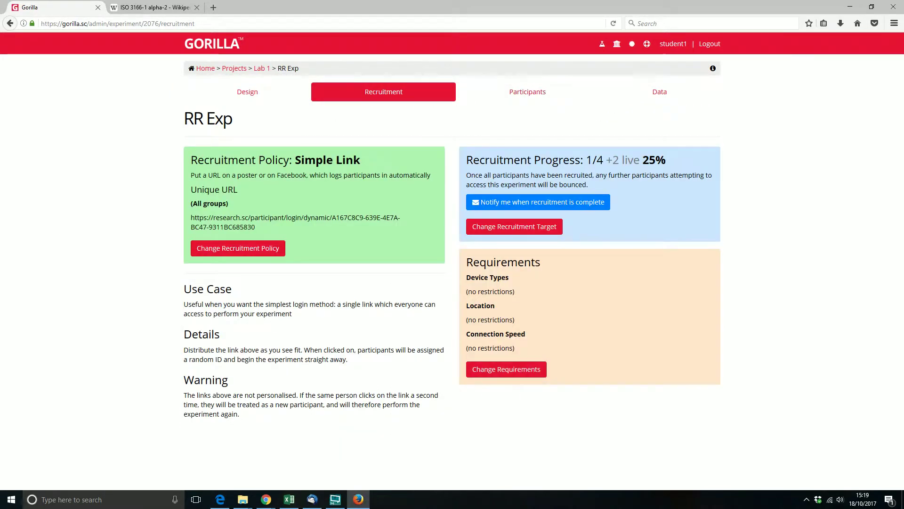
pyautogui.click(540, 94)
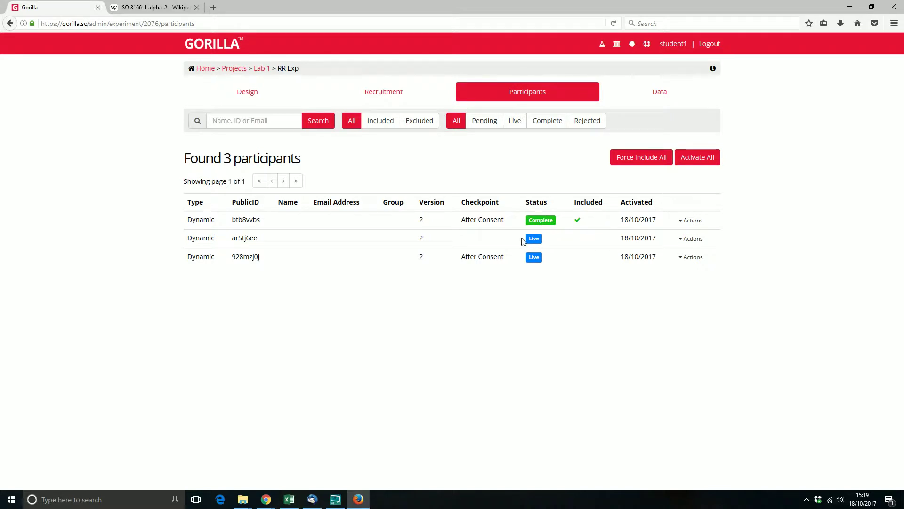
pyautogui.moveTo(167, 239); pyautogui.dragTo(690, 241)
# Step: Reject the second participant and confirm recruitment now reads 1/4 with 1 live
pyautogui.click(690, 239)
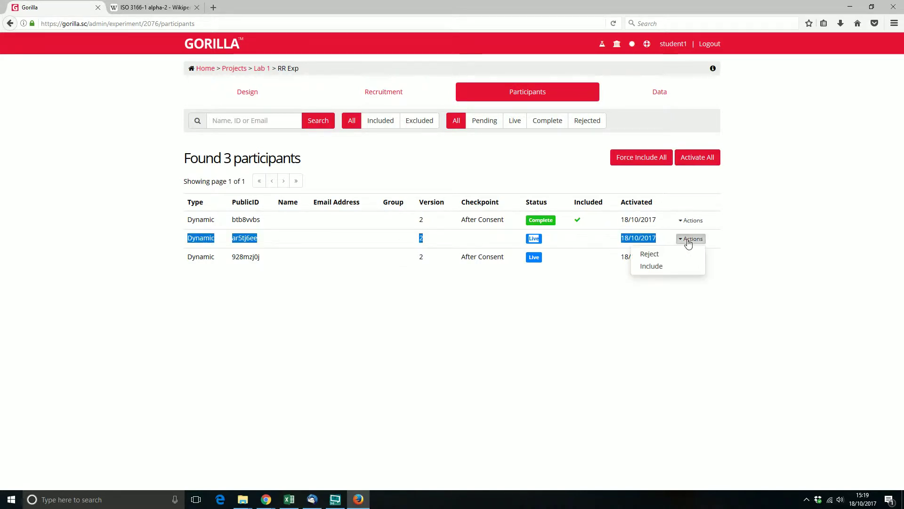
pyautogui.click(658, 257)
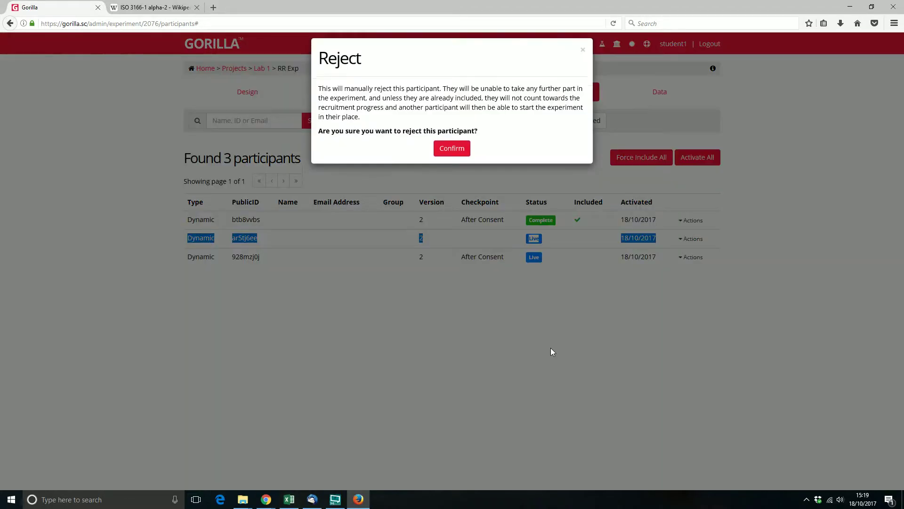
pyautogui.click(457, 160)
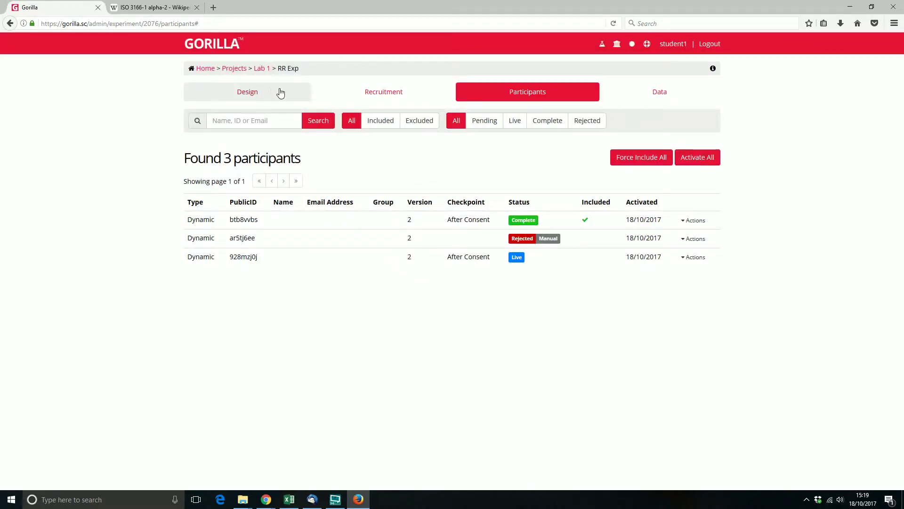
pyautogui.click(377, 95)
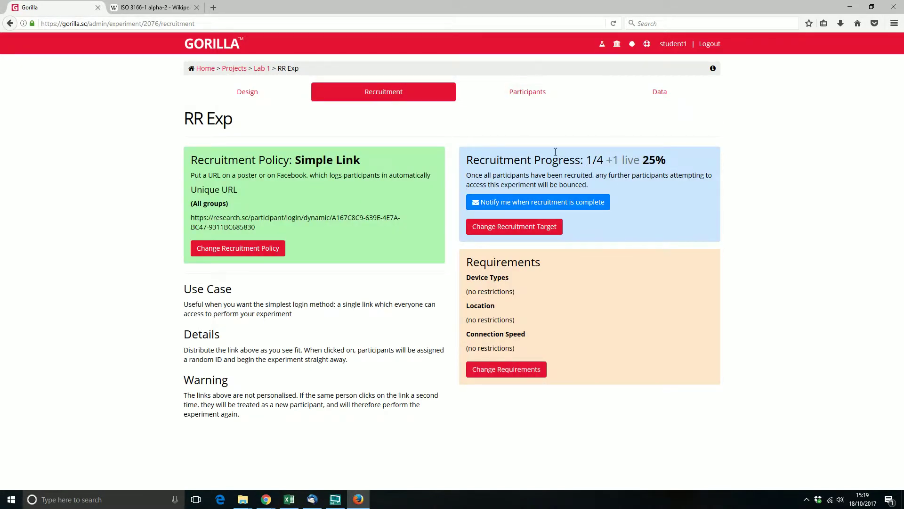
pyautogui.click(528, 93)
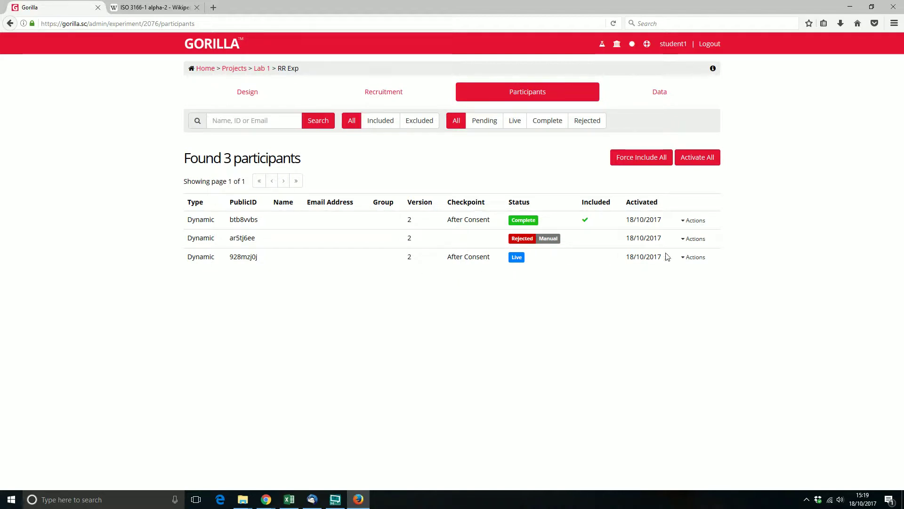
# Step: Include the third, still-Live participant and confirm recruitment now shows 2/4, 50%
pyautogui.click(687, 258)
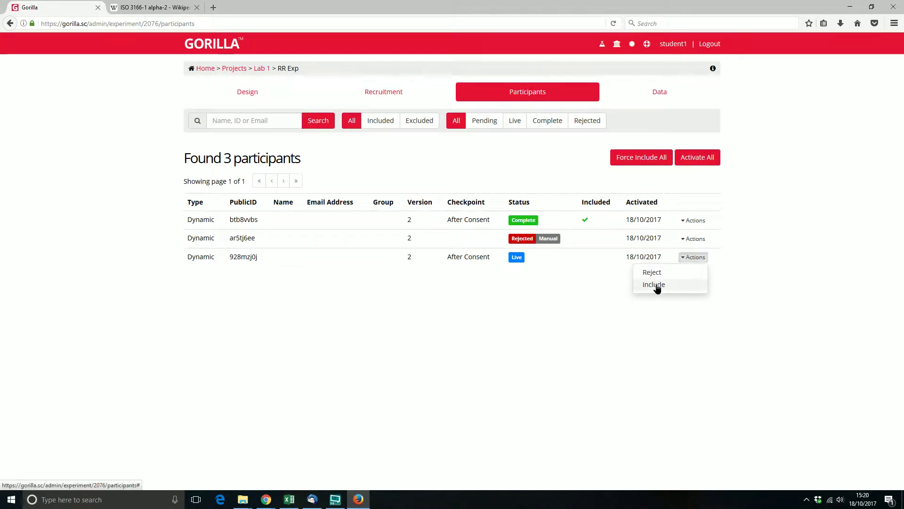
pyautogui.click(657, 284)
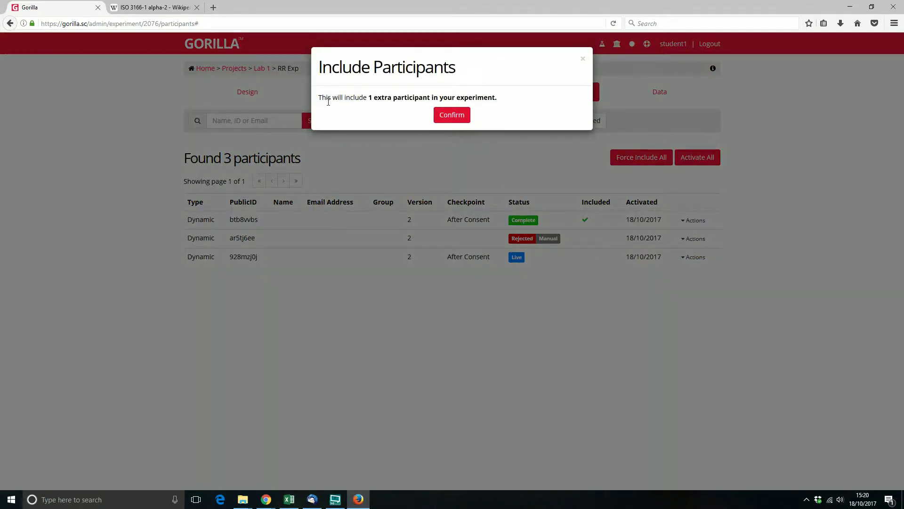
pyautogui.click(451, 116)
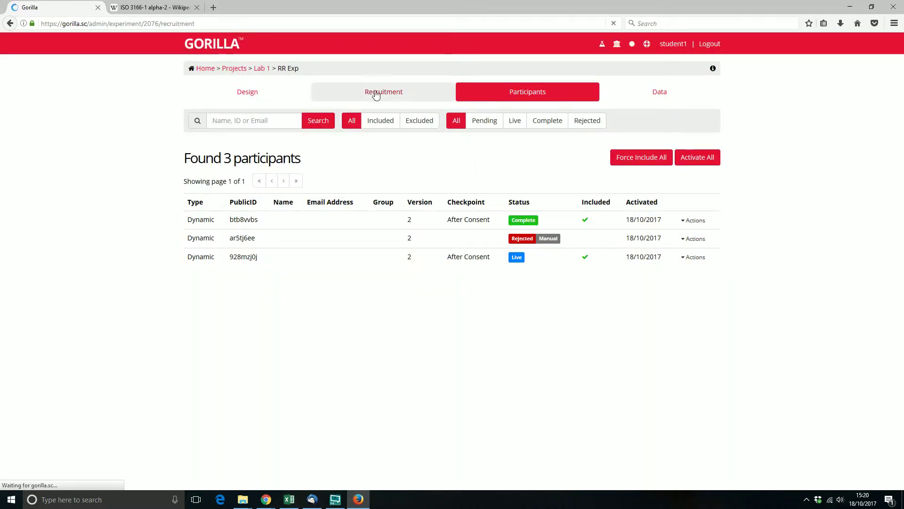
pyautogui.click(375, 93)
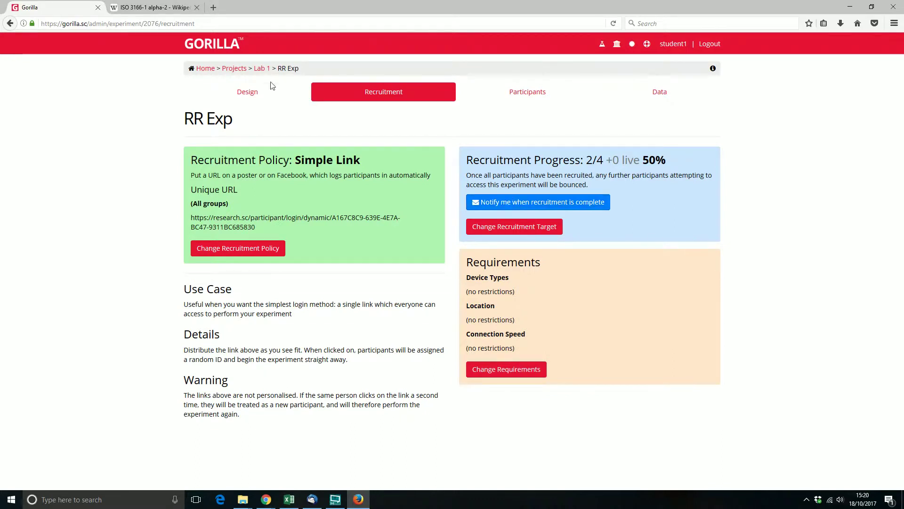
# Step: Go back to the Projects list and open the Birkbeck project
pyautogui.click(234, 69)
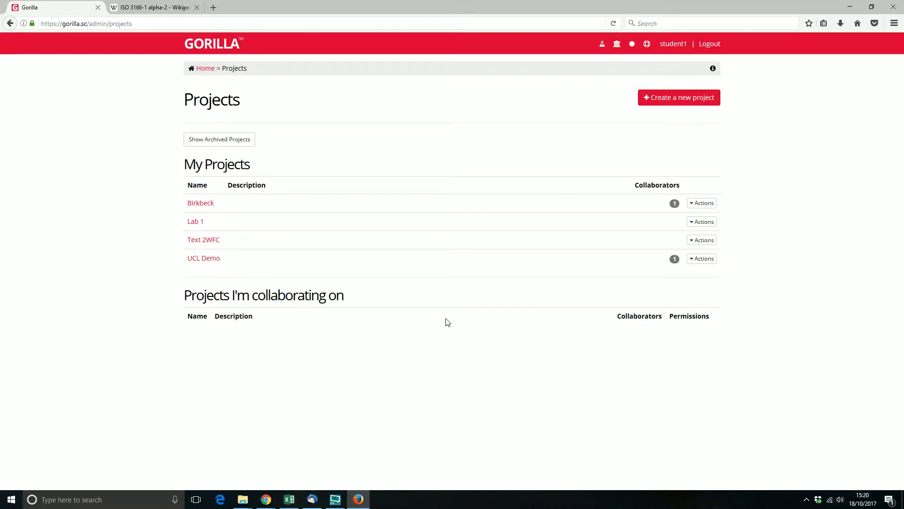
pyautogui.click(312, 499)
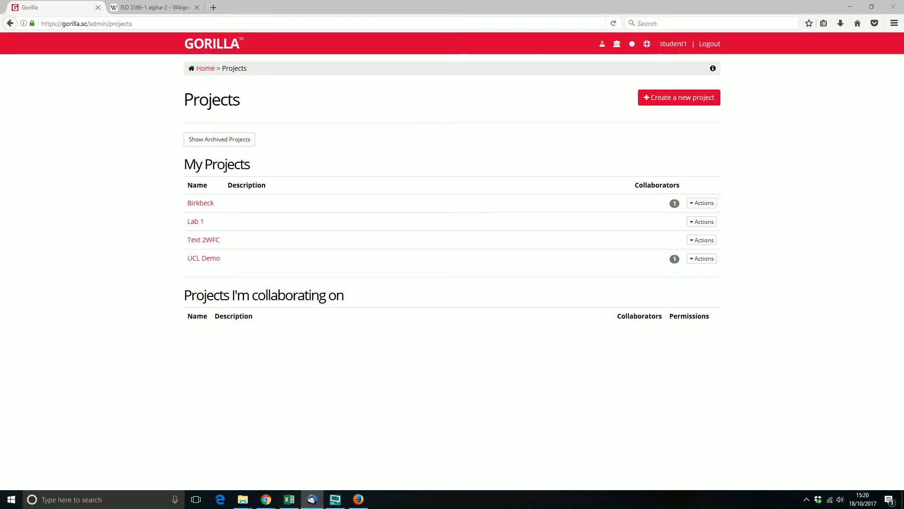
pyautogui.click(203, 204)
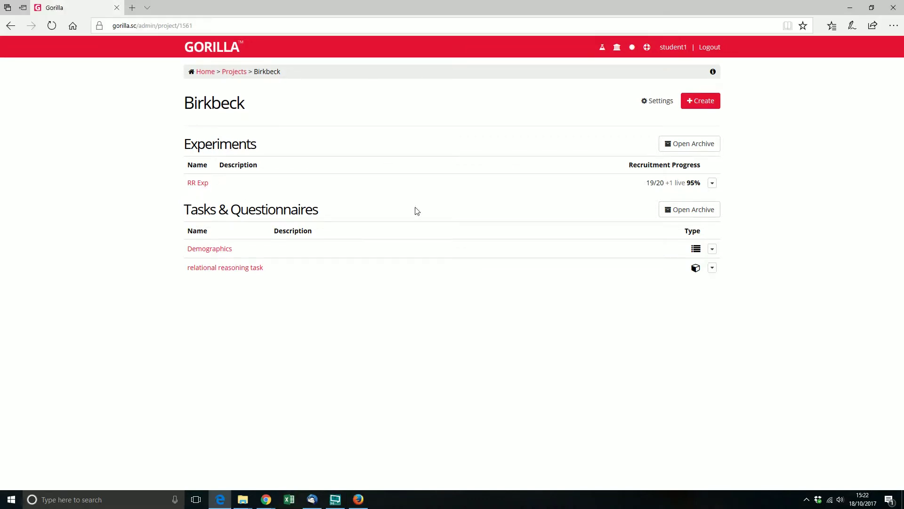
# Step: Open RR Exp and show the Multi Try reasoning task node's settings (Spreadsheet1, Sudden death 0)
pyautogui.click(200, 183)
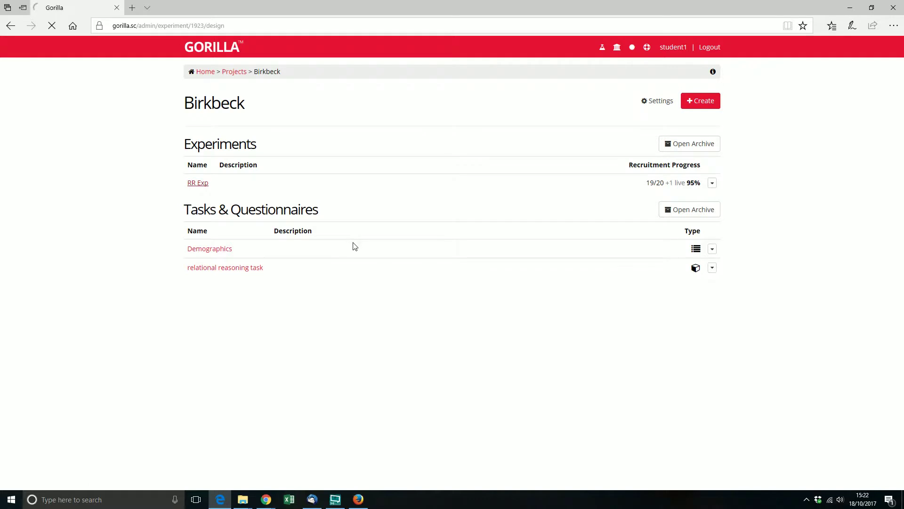
pyautogui.moveTo(589, 306); pyautogui.dragTo(567, 244)
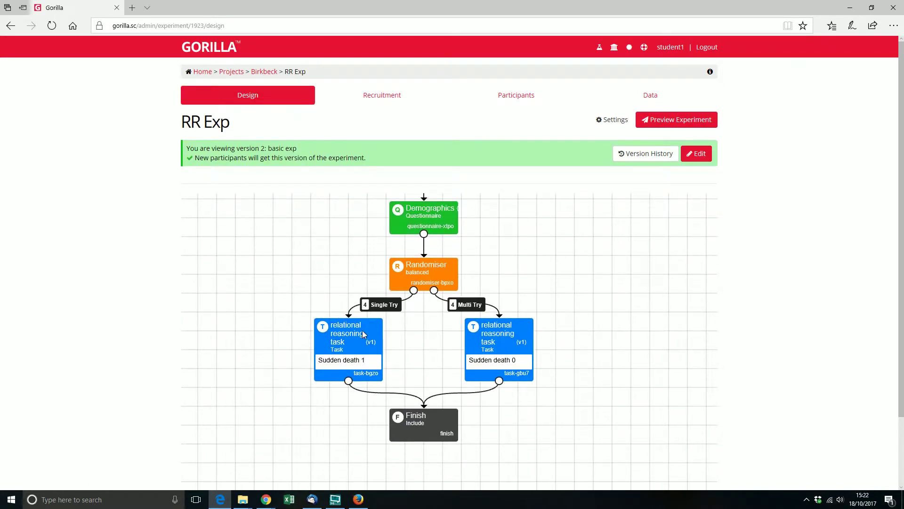
pyautogui.moveTo(539, 296)
pyautogui.mouseDown()
pyautogui.moveTo(557, 351)
pyautogui.moveTo(541, 297)
pyautogui.mouseUp()
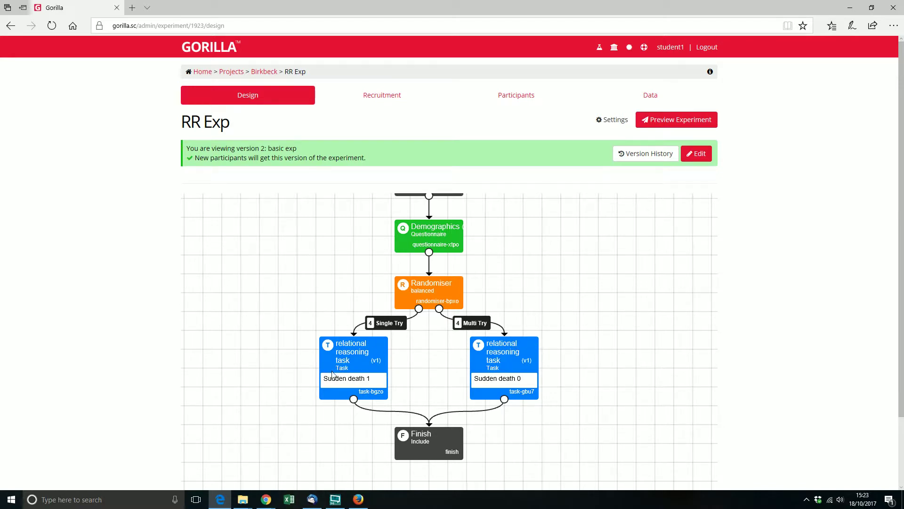
pyautogui.moveTo(510, 354); pyautogui.dragTo(510, 353)
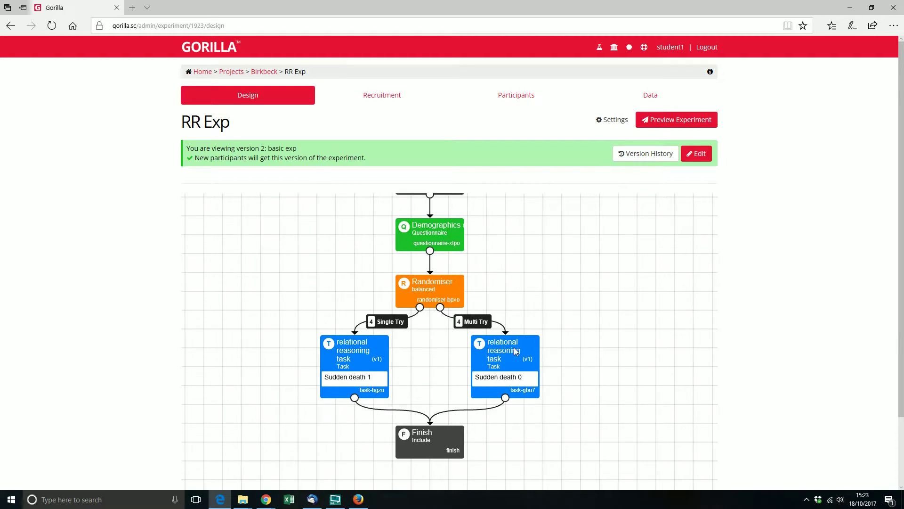
pyautogui.click(515, 347)
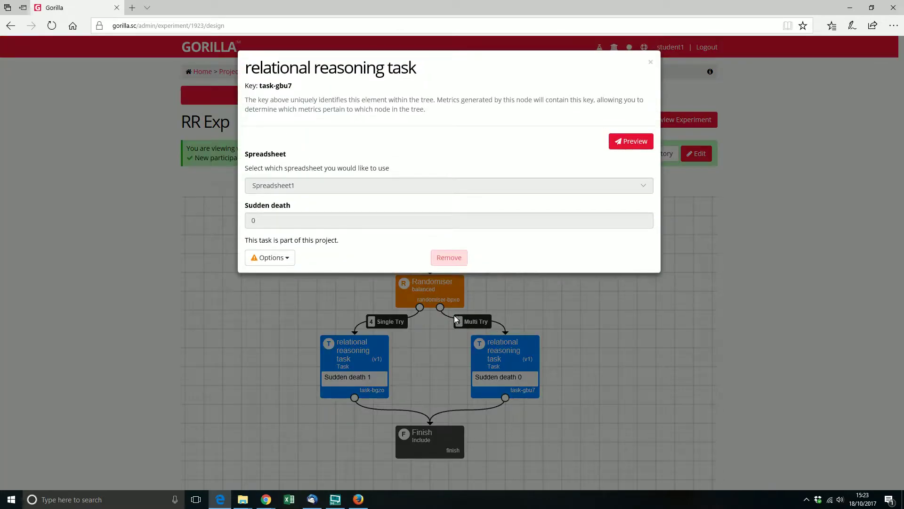
# Step: Preview the Multi Try task, answering snail, purple dog, green cat and purple cat, then return
pyautogui.click(635, 143)
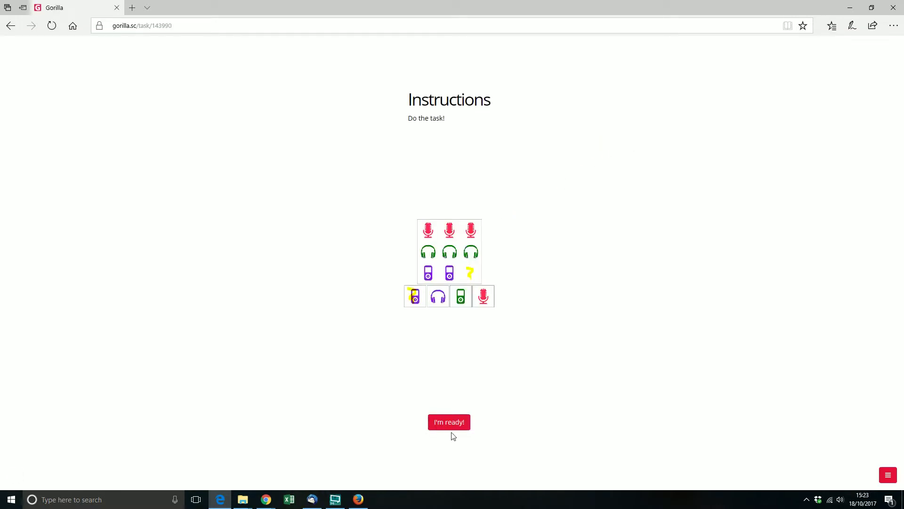
pyautogui.click(450, 423)
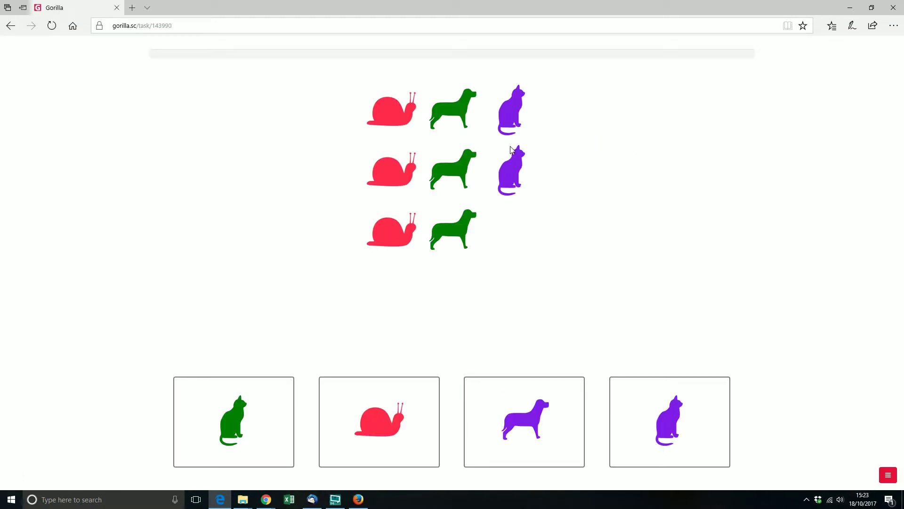
pyautogui.click(372, 410)
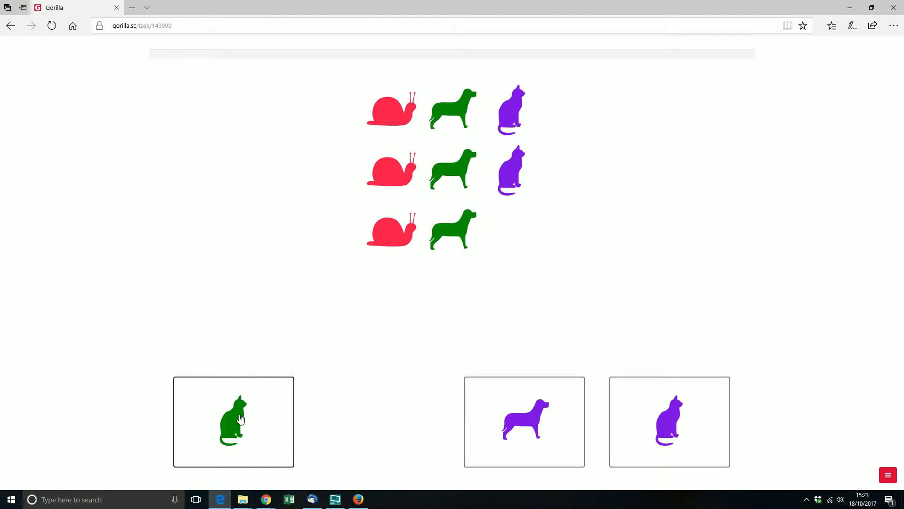
pyautogui.click(540, 418)
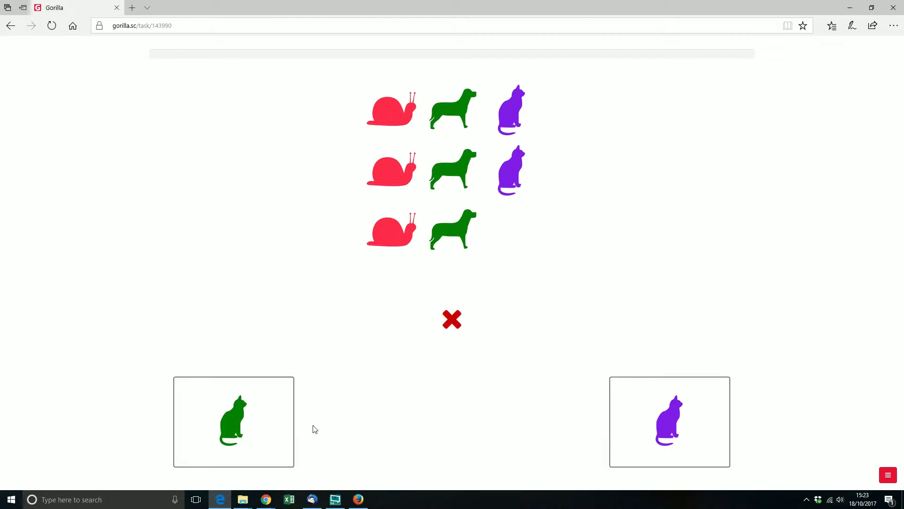
pyautogui.click(244, 425)
pyautogui.click(667, 420)
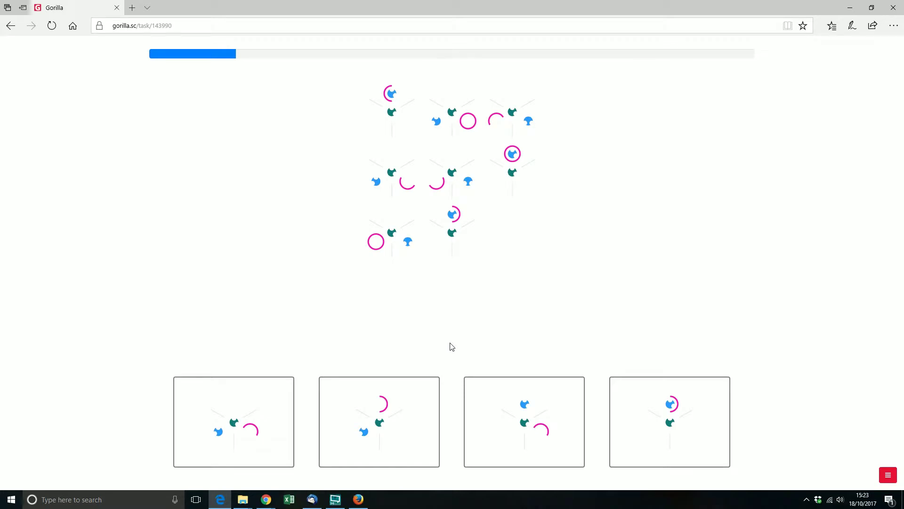
pyautogui.click(888, 475)
pyautogui.click(861, 458)
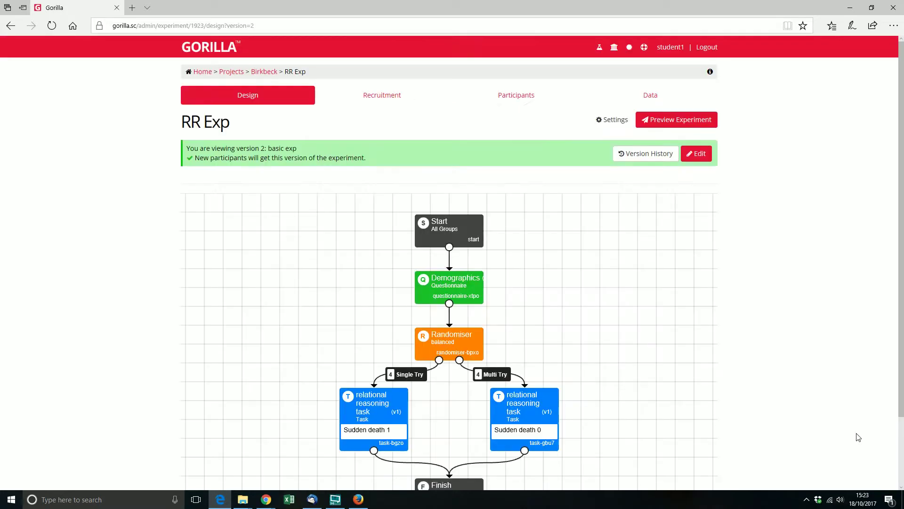
# Step: Preview the Single Try task, answering snail and large red dog, then return to configuration
pyautogui.click(381, 418)
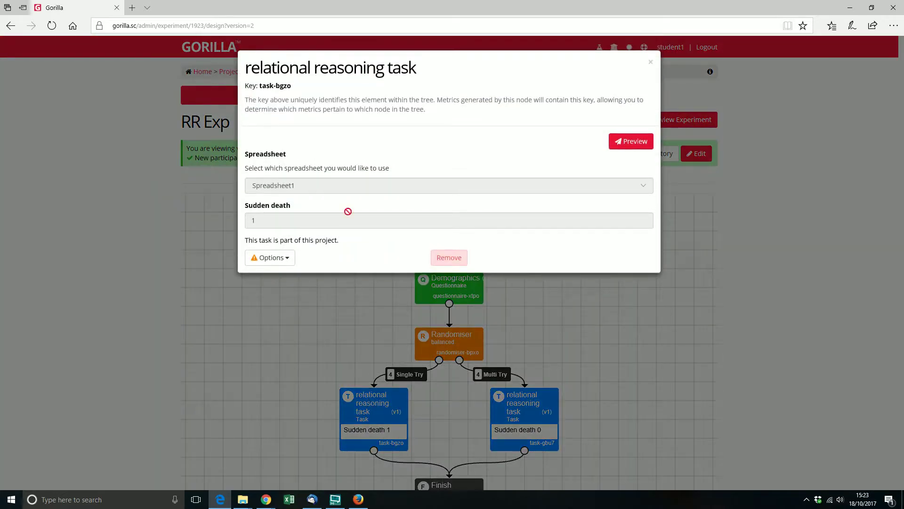
pyautogui.click(624, 141)
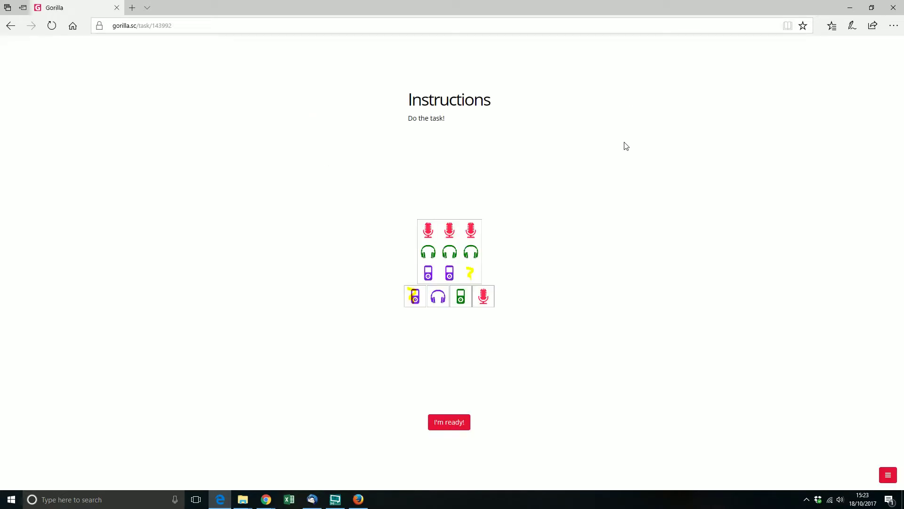
pyautogui.click(446, 424)
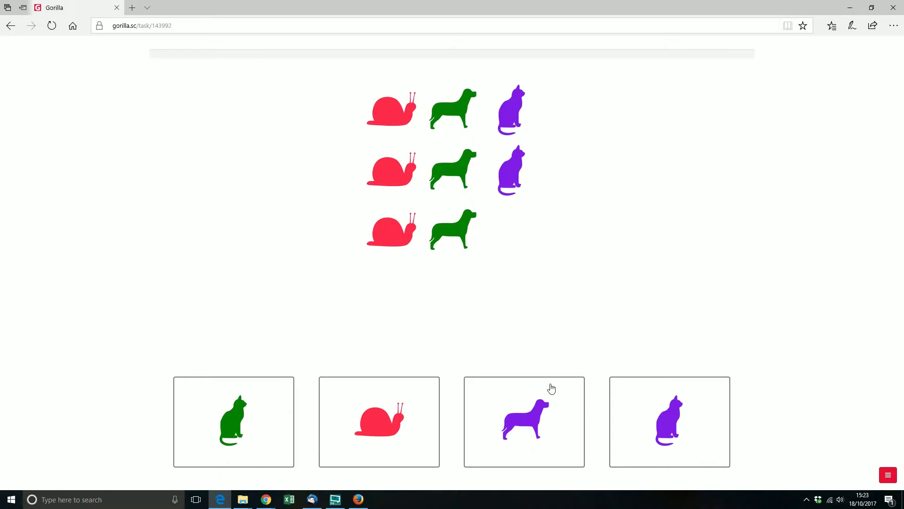
pyautogui.click(399, 415)
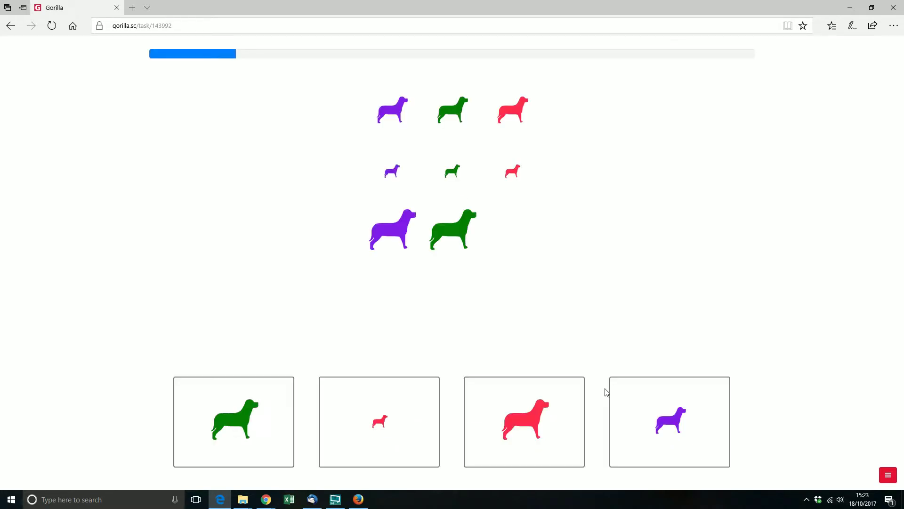
pyautogui.click(545, 430)
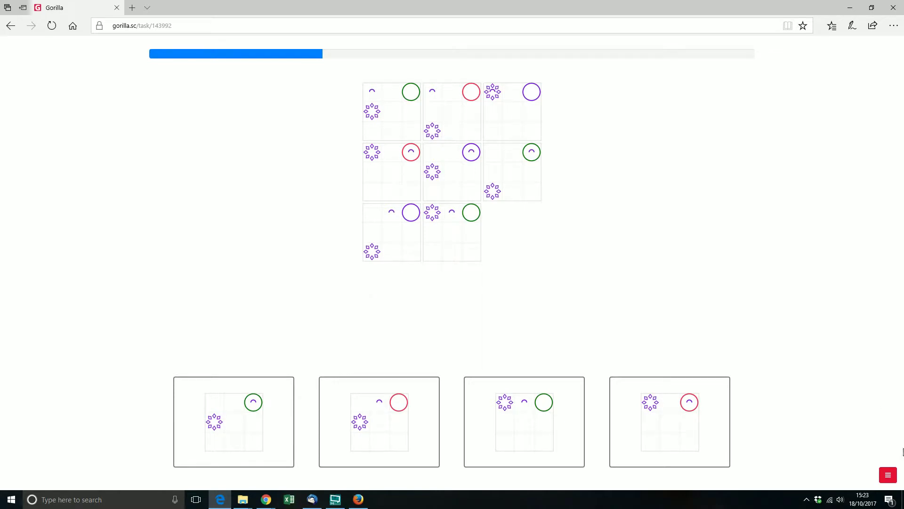
pyautogui.click(886, 477)
pyautogui.click(860, 459)
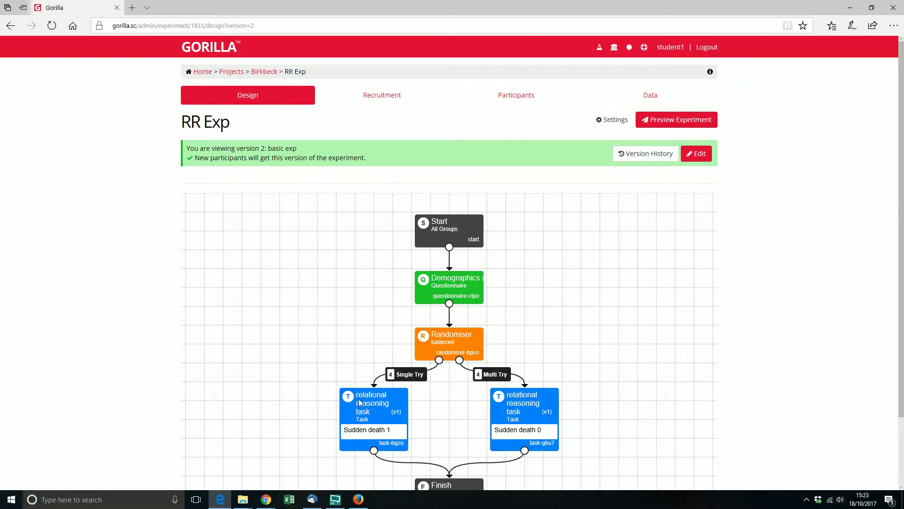
# Step: Download the RR Exp data as data_exp_1923-v2.zip and show the downloads list
pyautogui.click(653, 96)
pyautogui.scroll(-2, 576, 263)
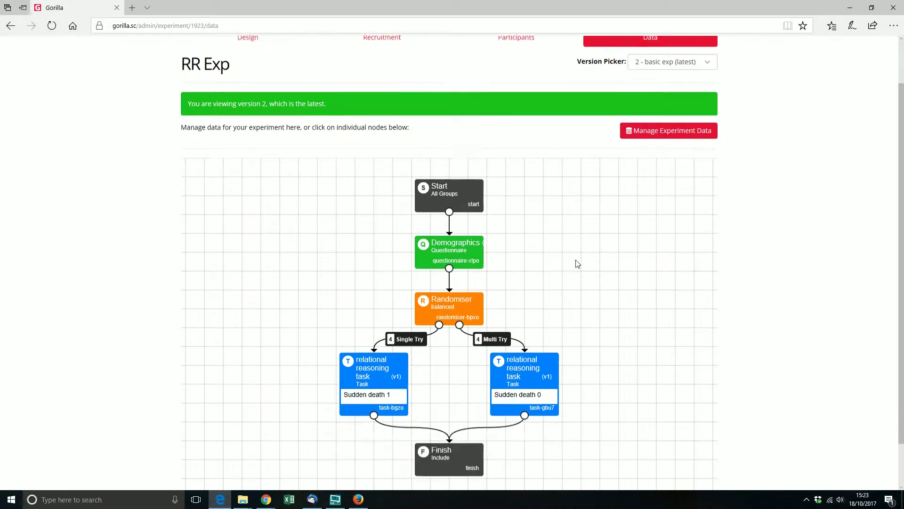
pyautogui.click(669, 122)
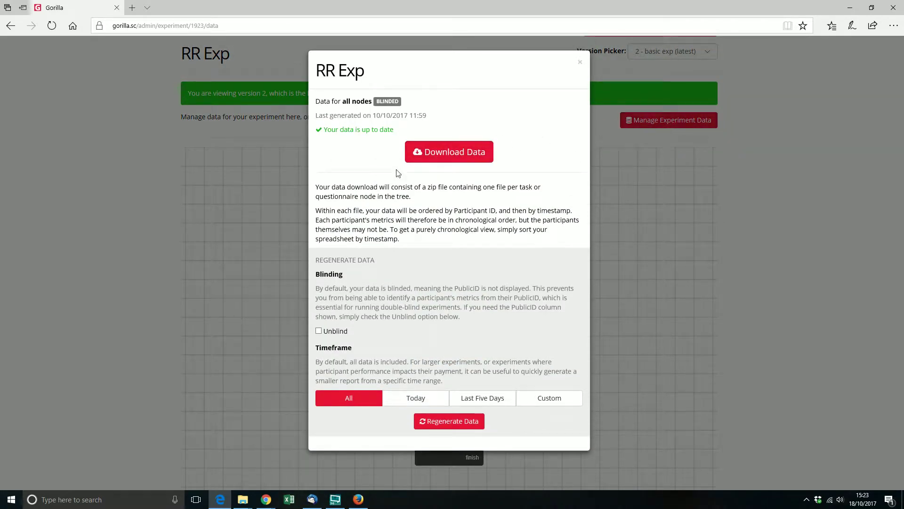
pyautogui.click(455, 150)
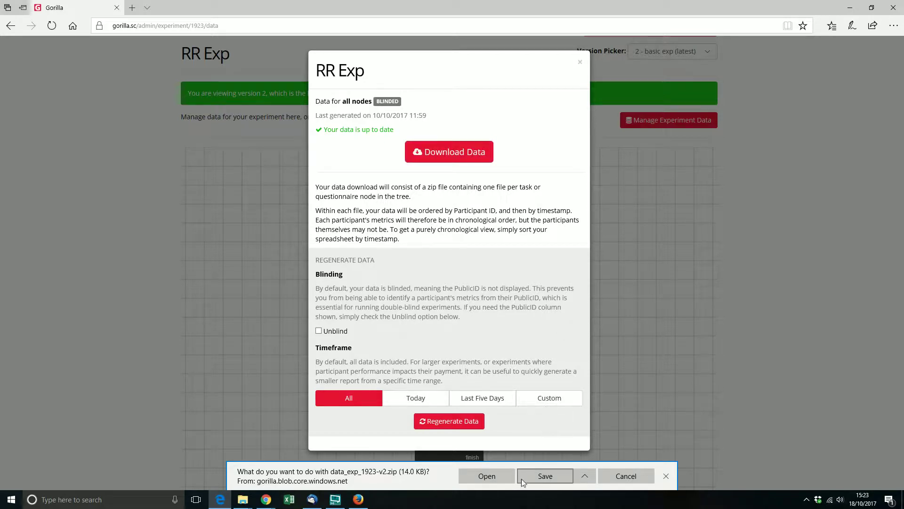
pyautogui.click(544, 476)
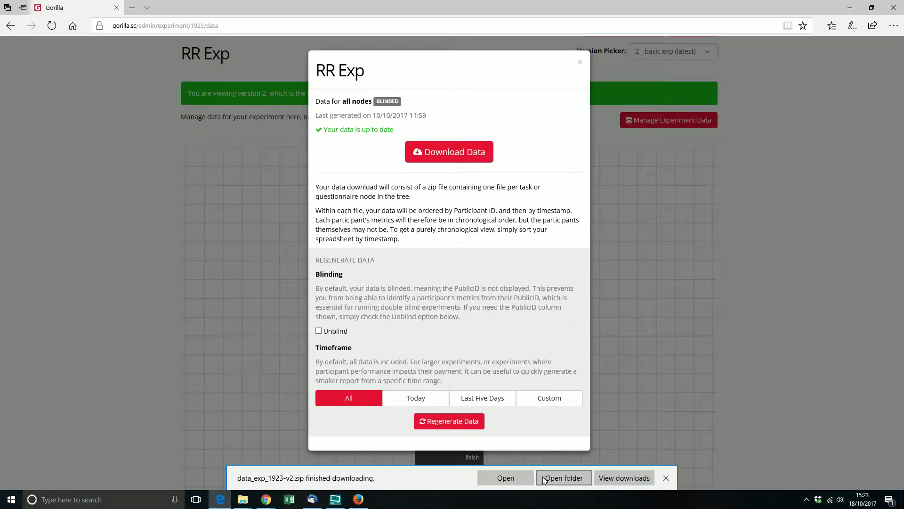
pyautogui.click(624, 478)
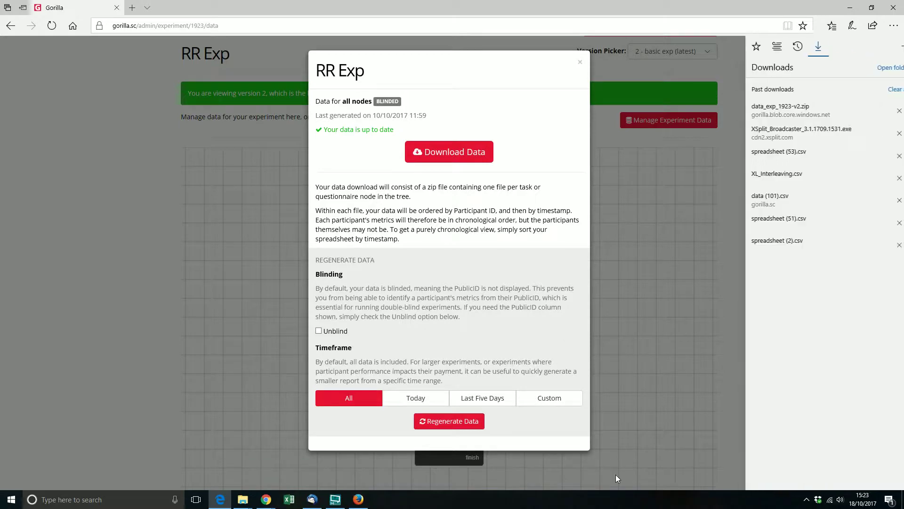
# Step: Locate the downloaded data zip in the Downloads folder and start Extract All
pyautogui.click(774, 115)
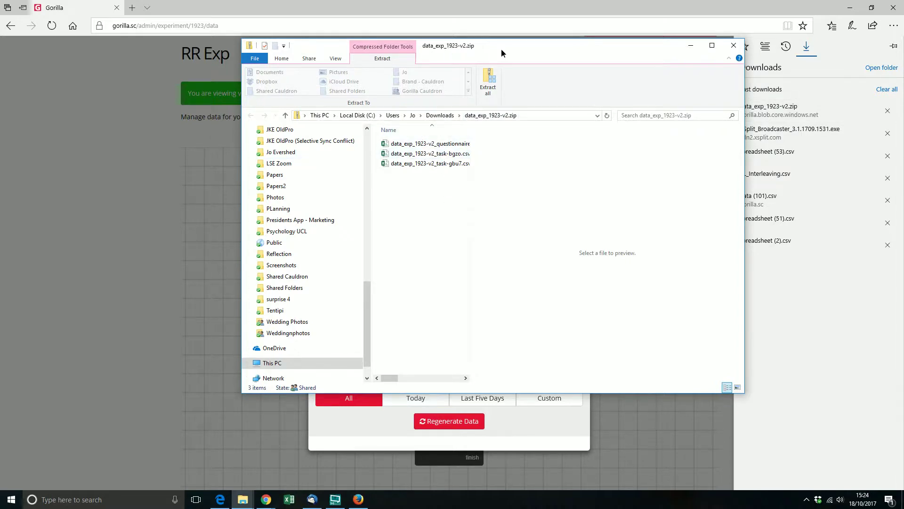
pyautogui.moveTo(503, 53); pyautogui.dragTo(434, 51)
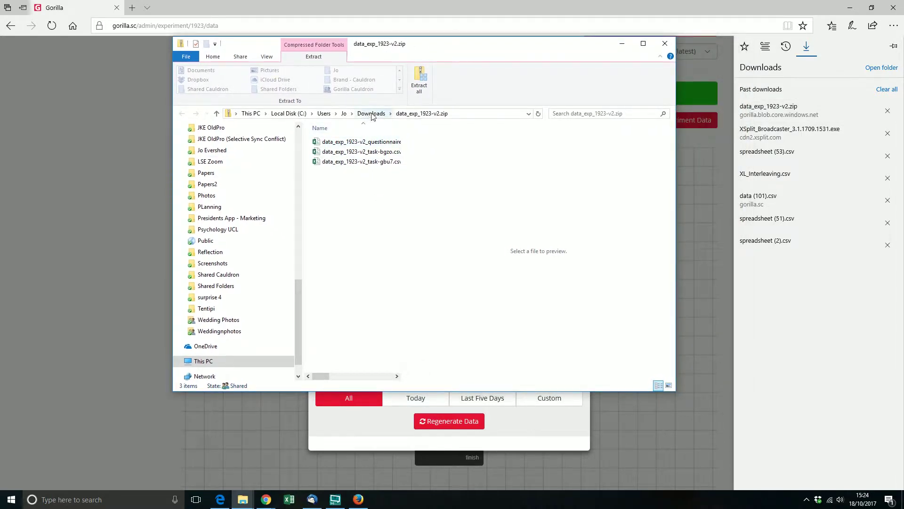
pyautogui.click(372, 114)
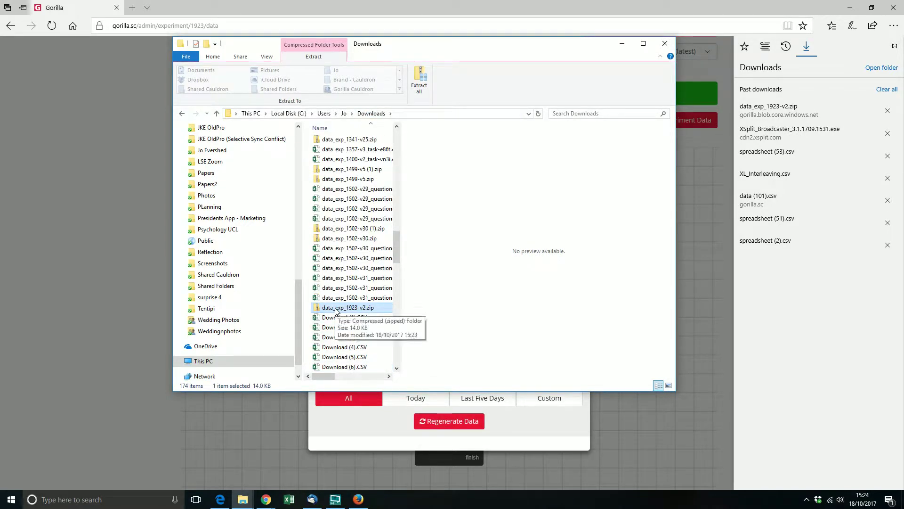
pyautogui.rightClick(341, 309)
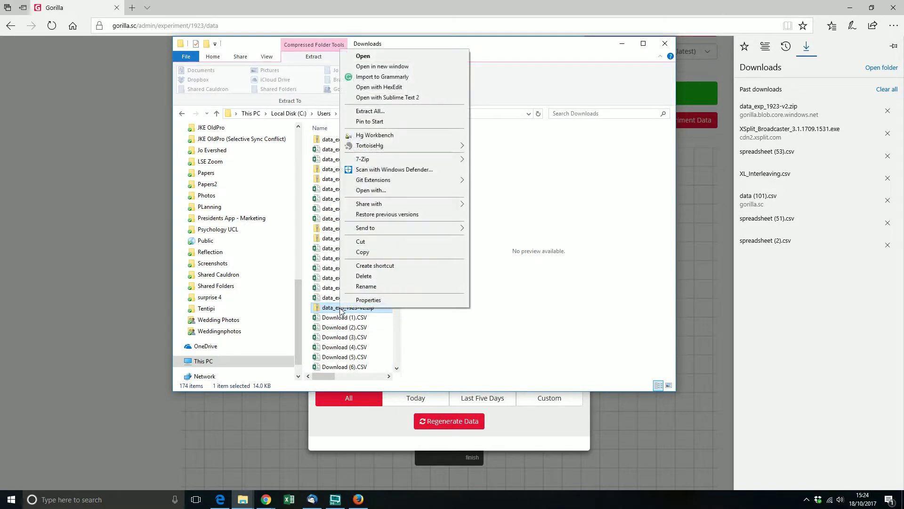
pyautogui.click(381, 113)
# Step: Extract into a new Desktop folder 'Gorilla Pivot Table' and open the task-bgzo CSV in Excel
pyautogui.click(550, 265)
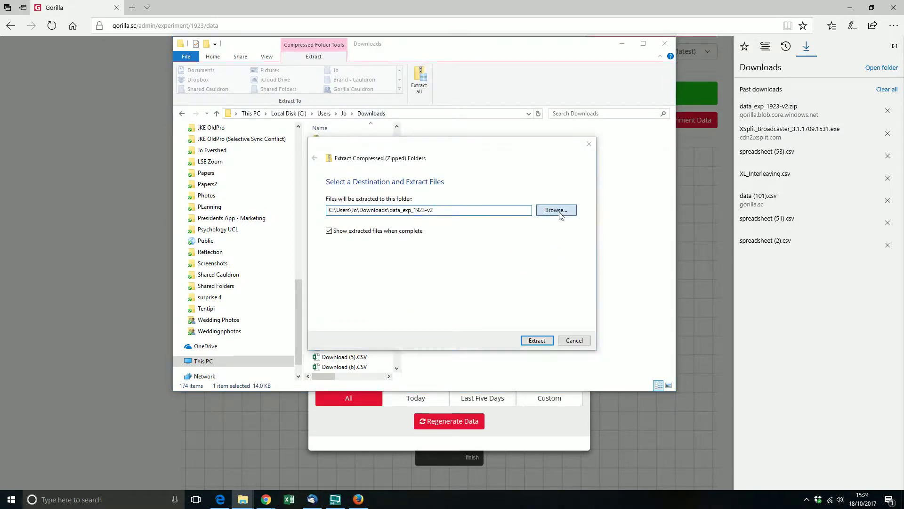
pyautogui.moveTo(497, 327); pyautogui.dragTo(497, 217)
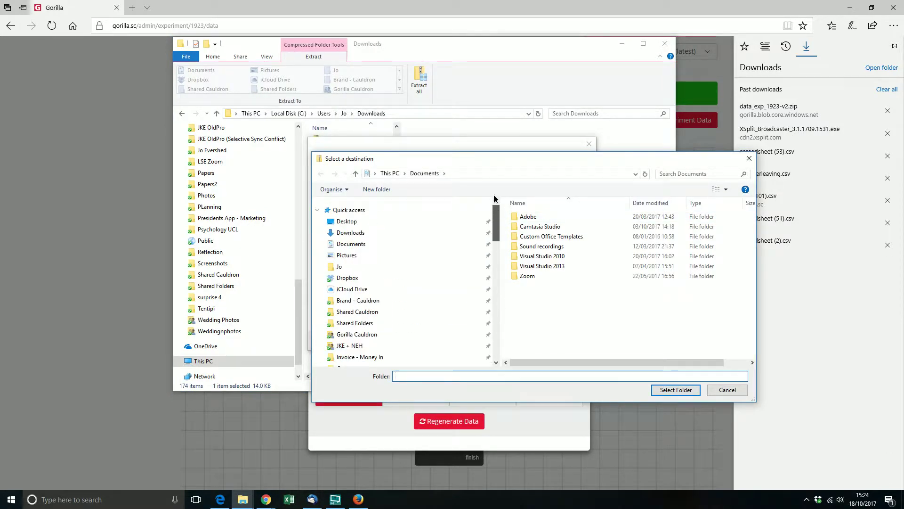
pyautogui.click(366, 225)
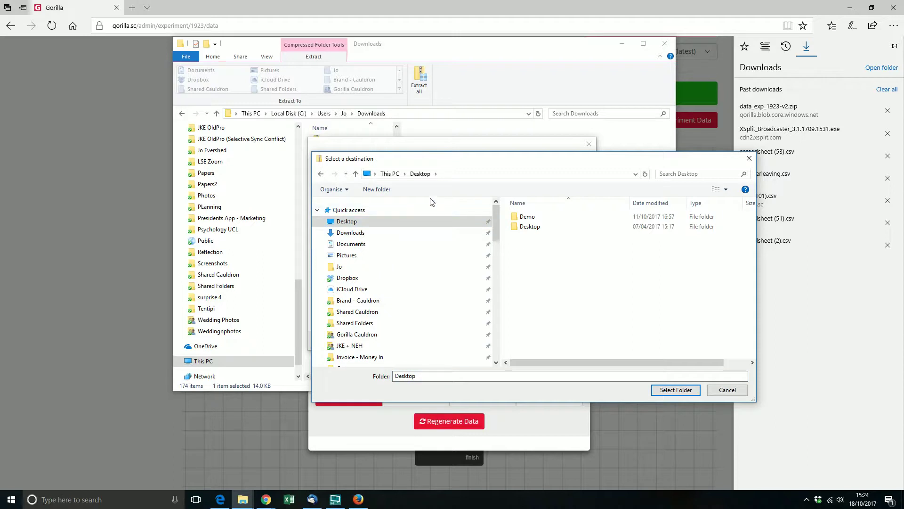
pyautogui.click(377, 190)
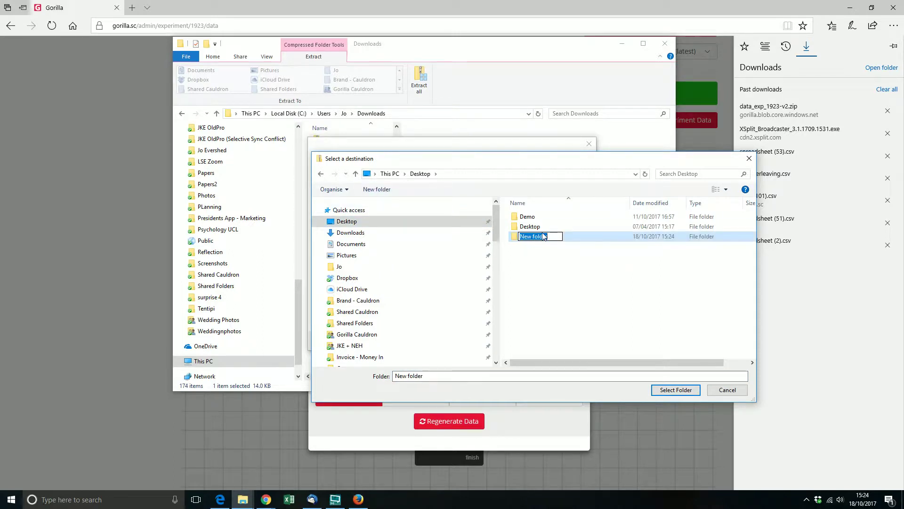
pyautogui.write('Gorilla Pivot Table')
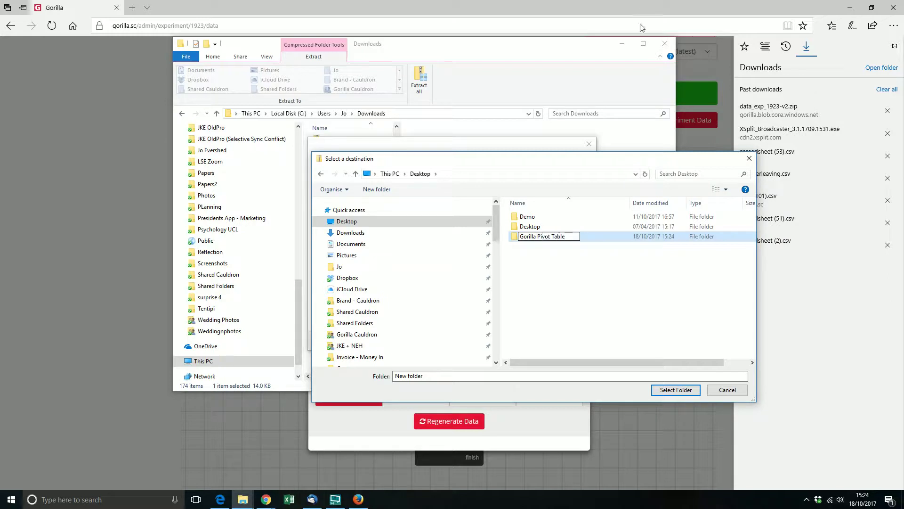
pyautogui.press('Return')
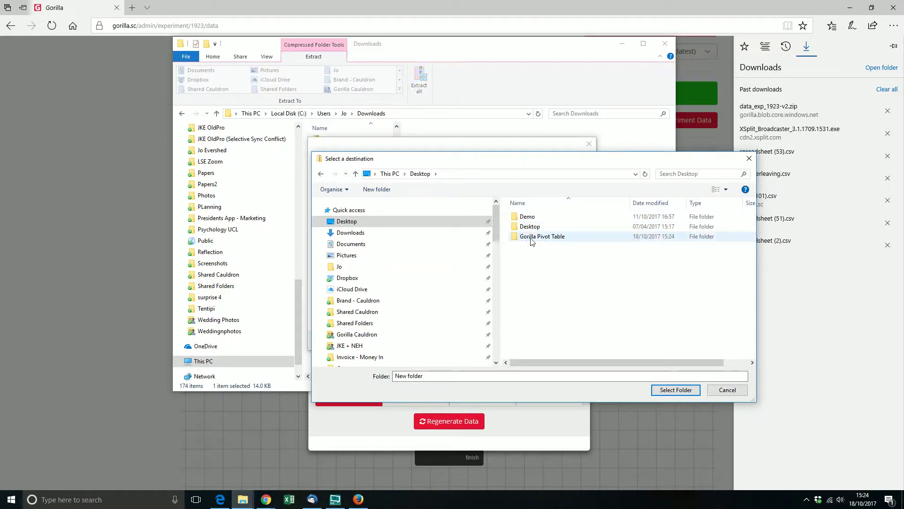
pyautogui.doubleClick(533, 237)
pyautogui.click(676, 391)
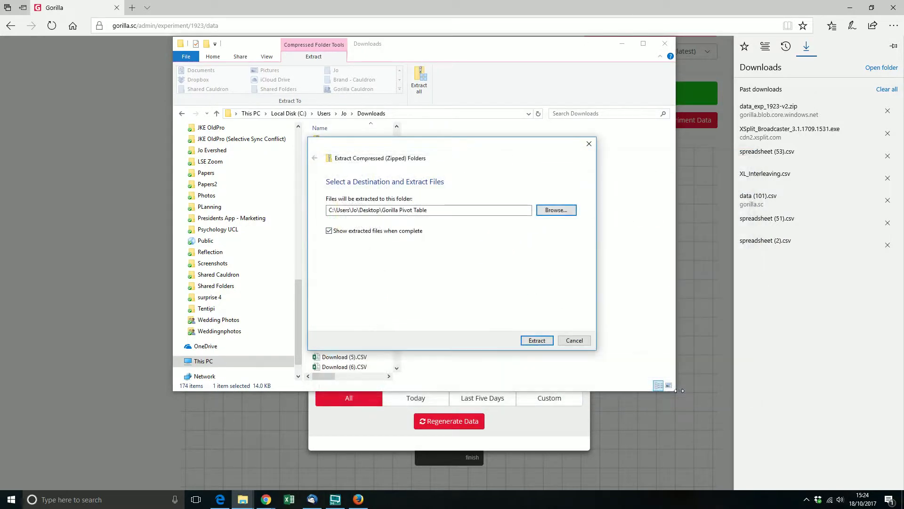
pyautogui.click(537, 341)
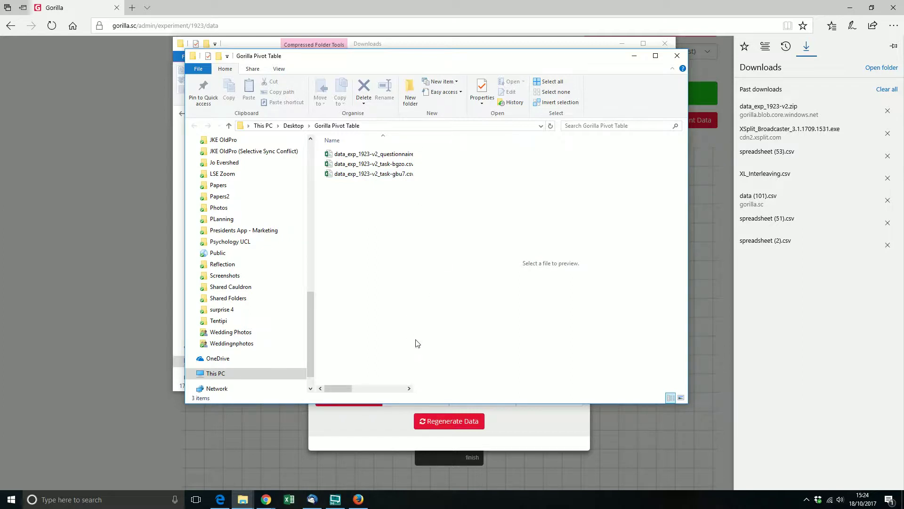
pyautogui.moveTo(414, 339); pyautogui.dragTo(531, 345)
pyautogui.click(394, 165)
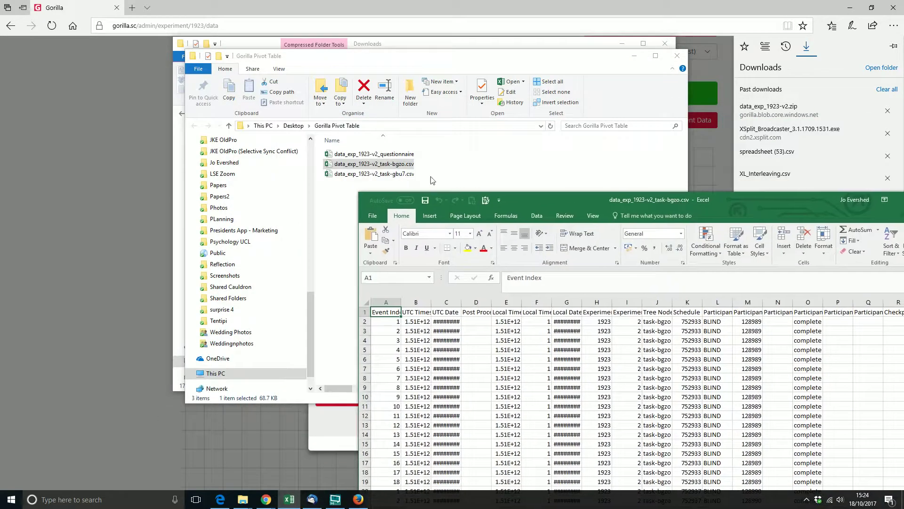
# Step: Open the task-gbu7 CSV in Excel alongside task-bgzo
pyautogui.doubleClick(384, 174)
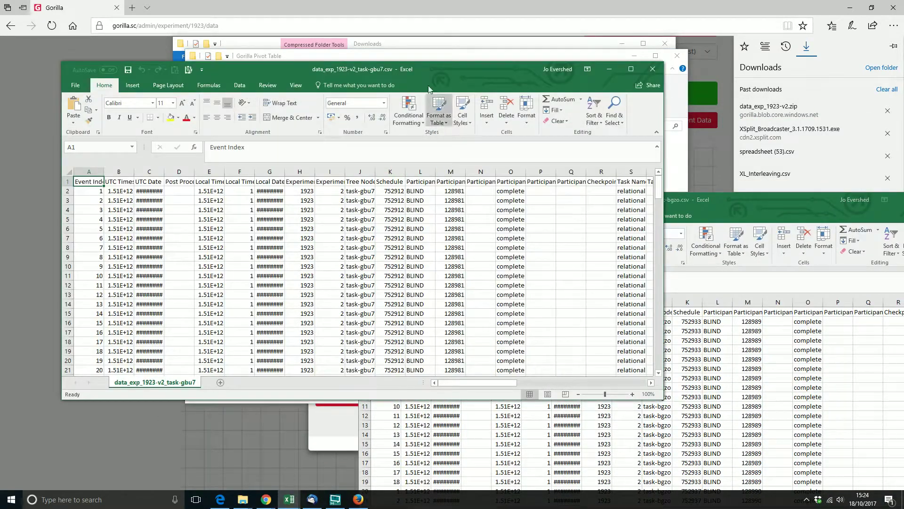
pyautogui.moveTo(434, 76); pyautogui.dragTo(685, 315)
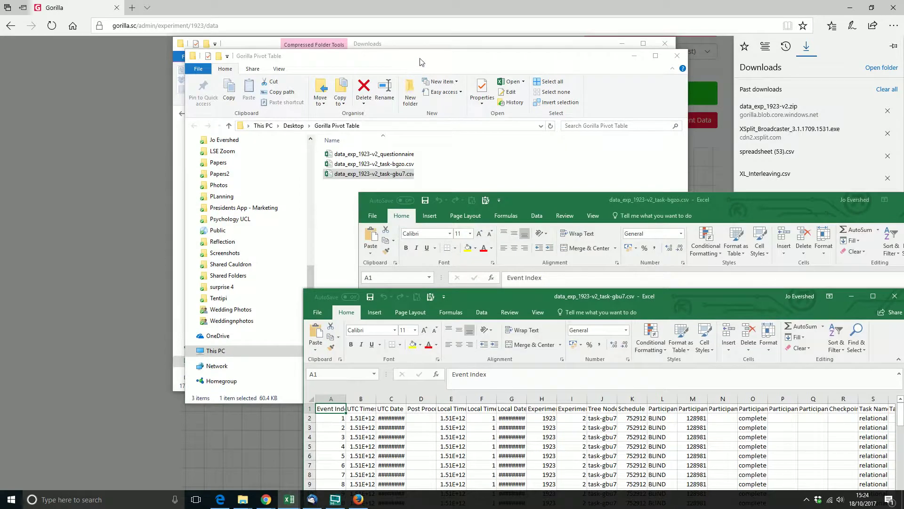
pyautogui.moveTo(421, 62); pyautogui.dragTo(466, 39)
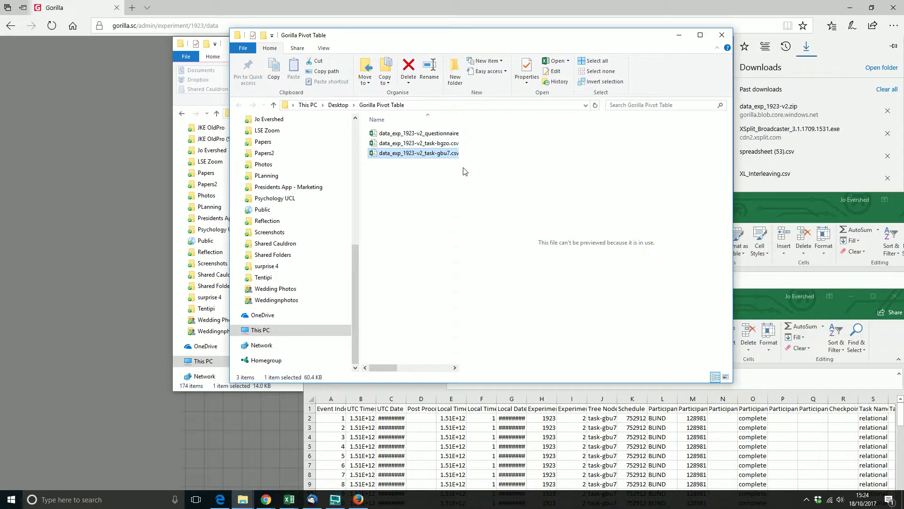
pyautogui.moveTo(459, 169); pyautogui.dragTo(495, 171)
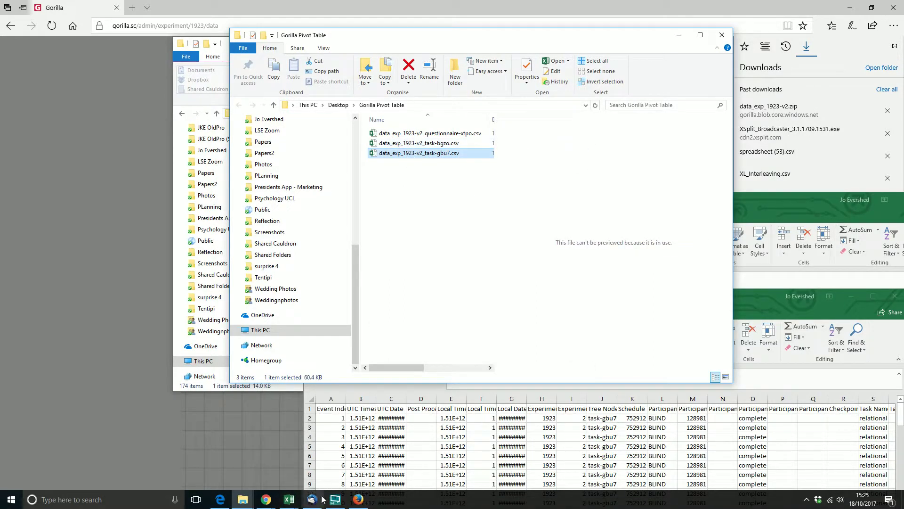
# Step: Close the RR Exp data dialog in Gorilla and reposition the Gorilla Pivot Table folder window
pyautogui.click(87, 12)
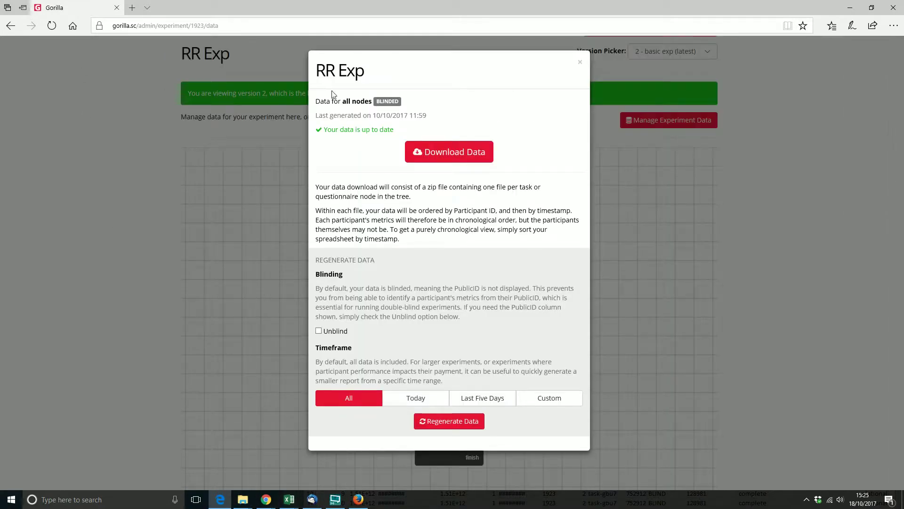
pyautogui.click(576, 64)
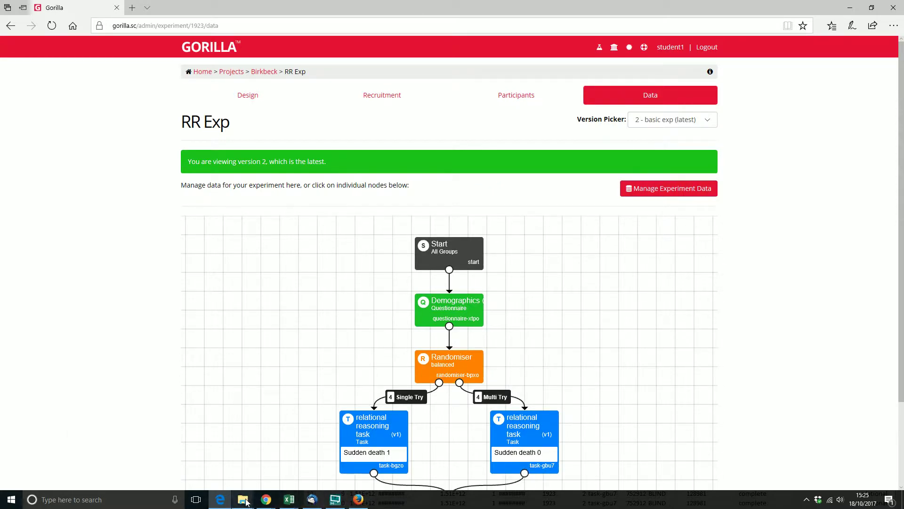
pyautogui.moveTo(250, 500)
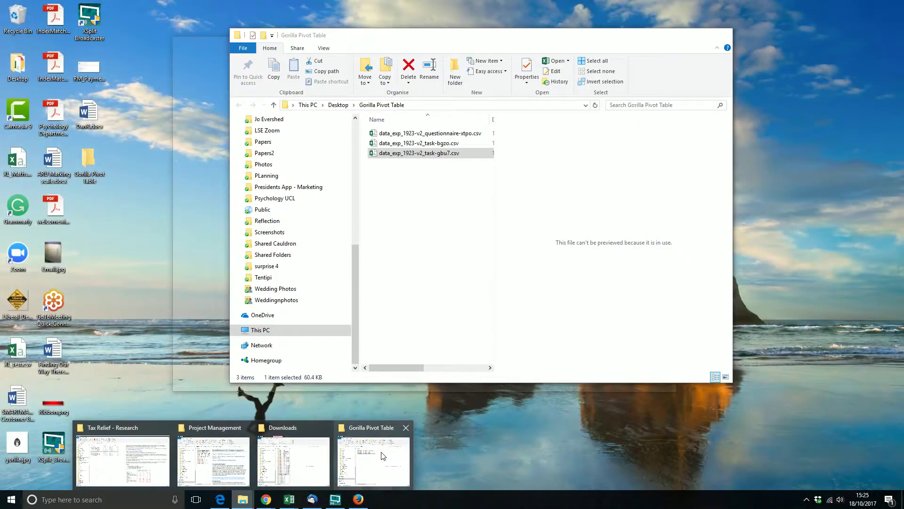
pyautogui.click(373, 456)
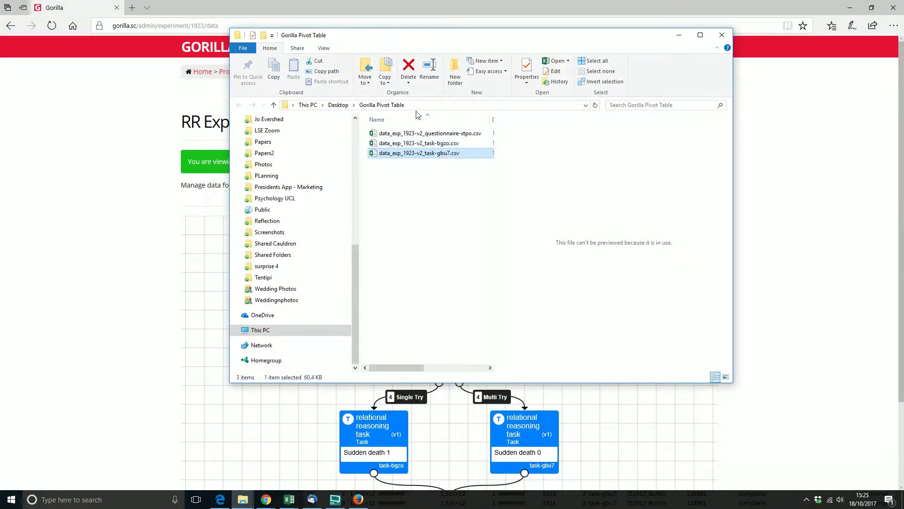
pyautogui.moveTo(443, 40); pyautogui.dragTo(344, 309)
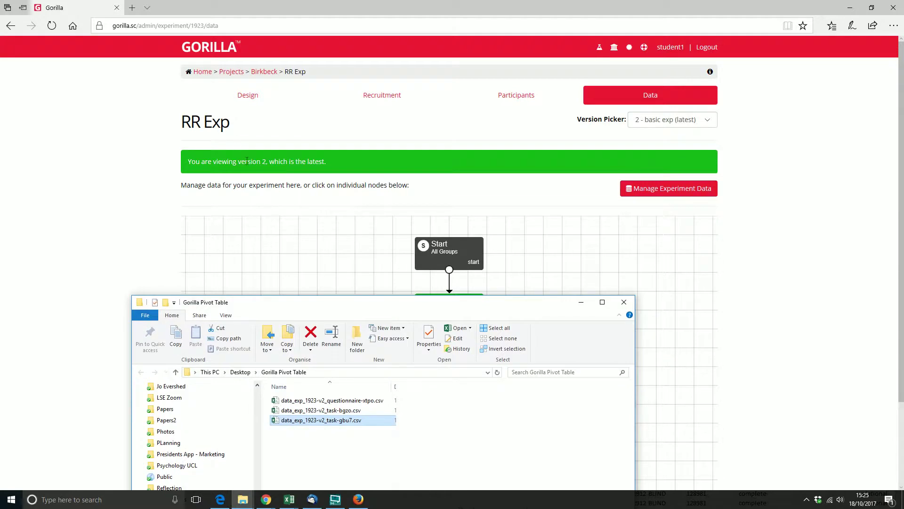
pyautogui.moveTo(436, 312); pyautogui.dragTo(485, 114)
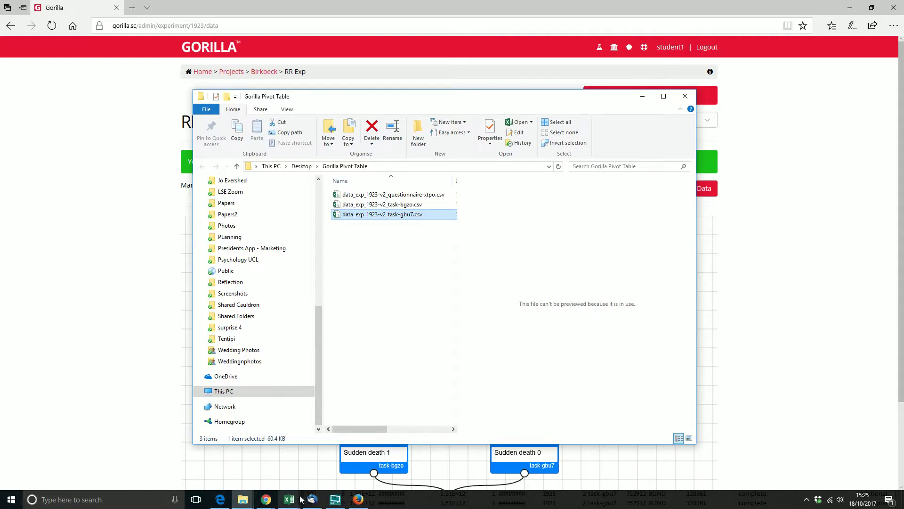
# Step: Arrange the gbu7 and bgzo spreadsheet windows so both are visible
pyautogui.moveTo(289, 499)
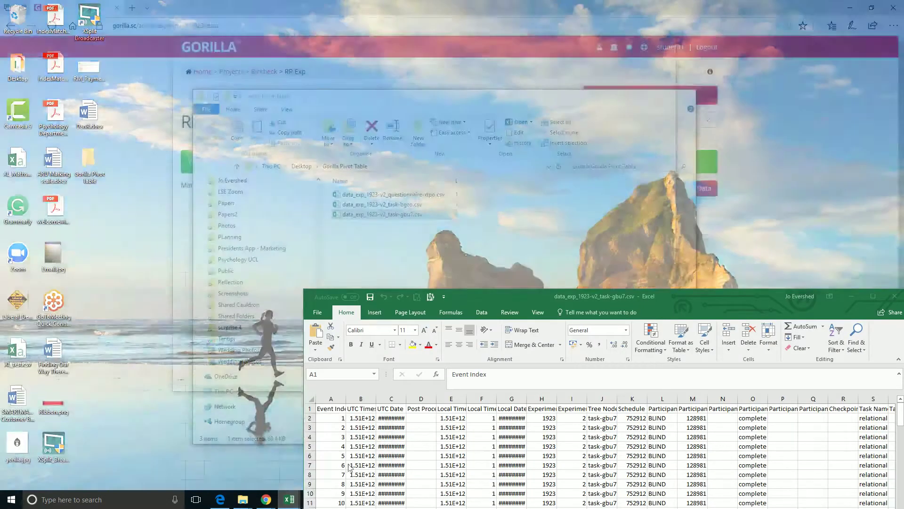
pyautogui.click(319, 474)
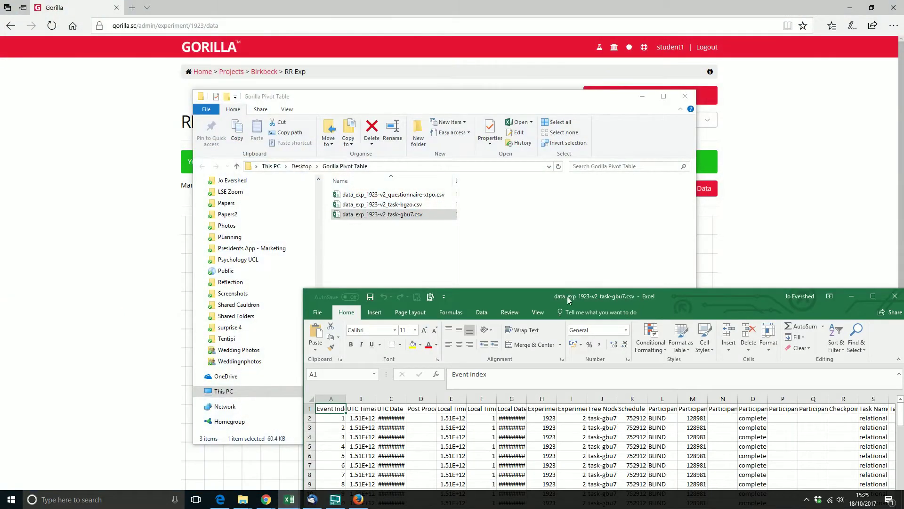
pyautogui.moveTo(567, 297); pyautogui.dragTo(564, 75)
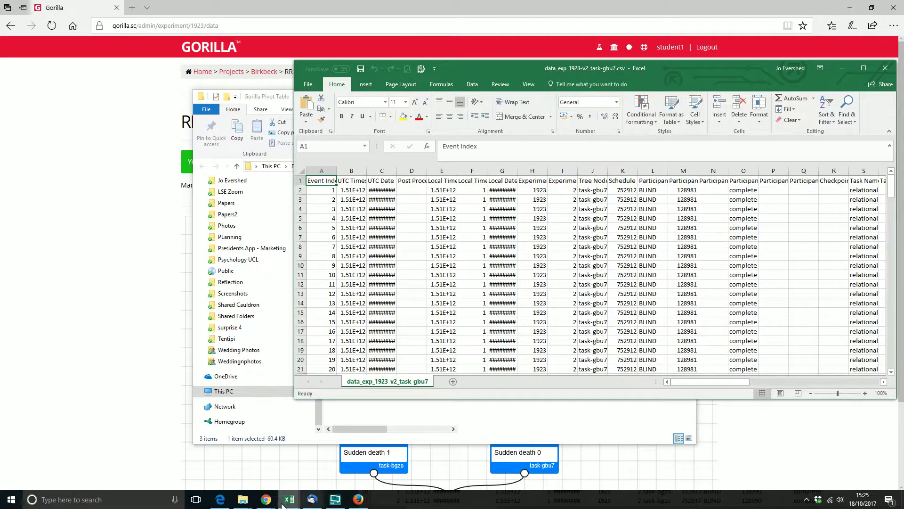
pyautogui.moveTo(290, 500)
pyautogui.click(261, 445)
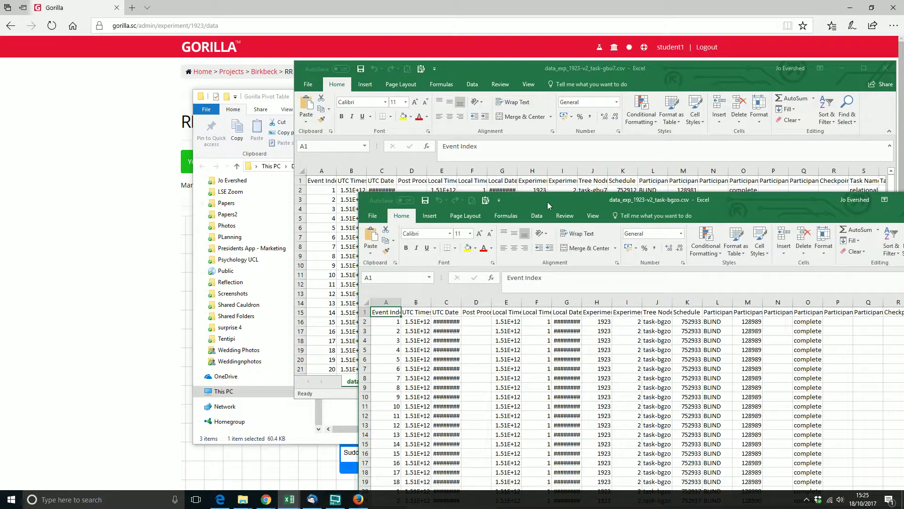
pyautogui.moveTo(548, 205); pyautogui.dragTo(341, 163)
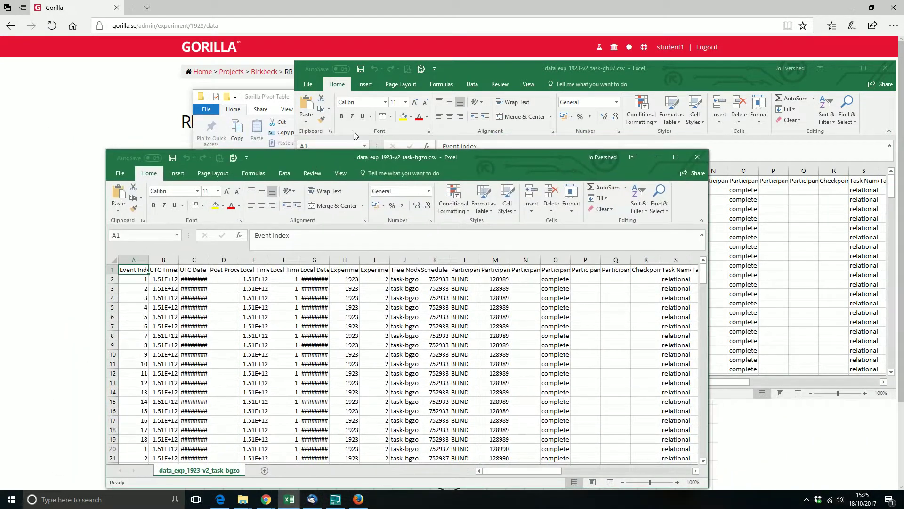
pyautogui.moveTo(535, 68); pyautogui.dragTo(531, 28)
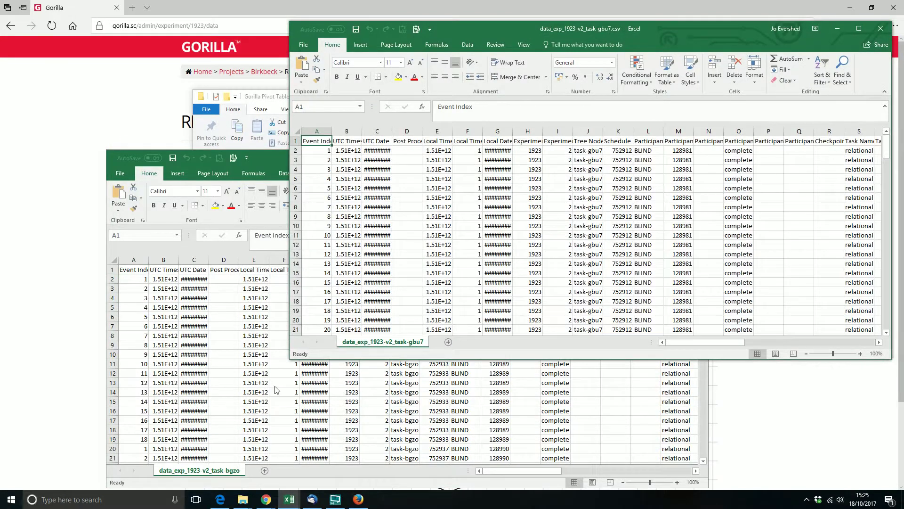
# Step: Copy all bgzo data and paste it below gbu7's END OF FILE row
pyautogui.click(250, 354)
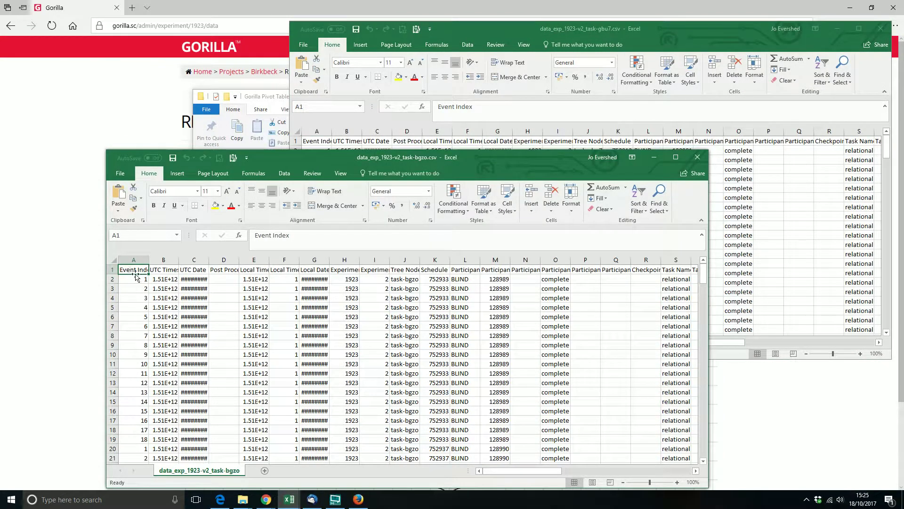
pyautogui.hotkey('ctrl', 'shift', 'End')
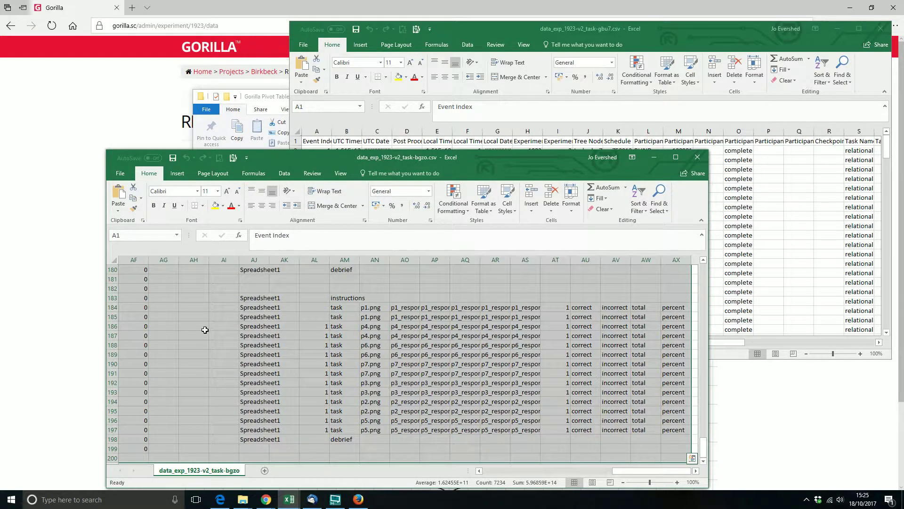
pyautogui.hotkey('ctrl', 'c')
pyautogui.click(335, 215)
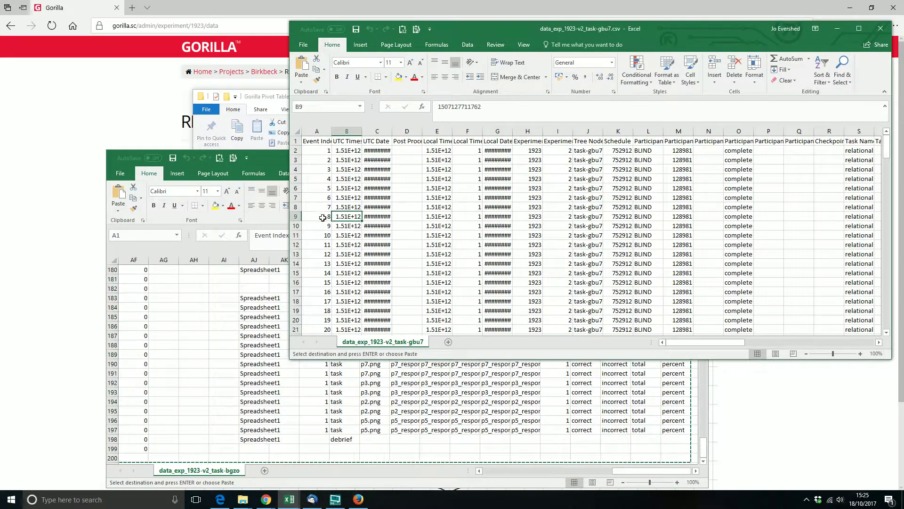
pyautogui.click(323, 217)
pyautogui.hotkey('ctrl', 'Down')
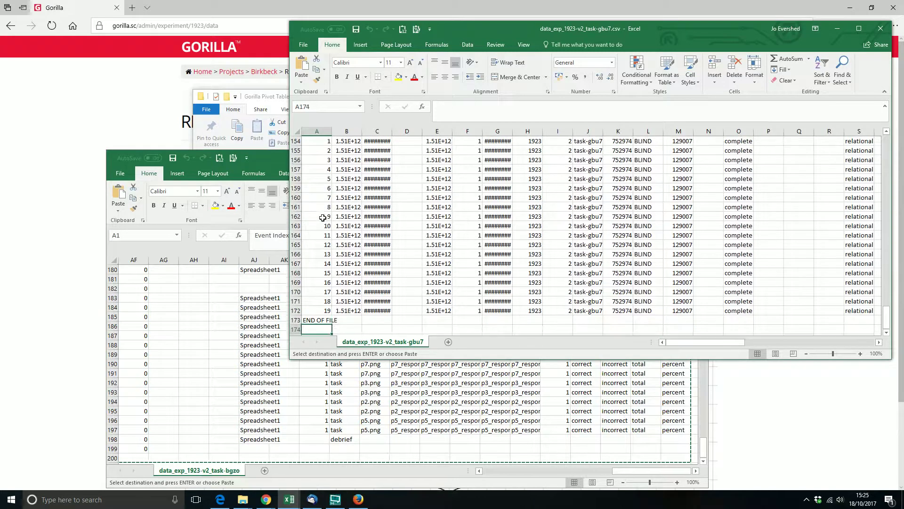
pyautogui.hotkey('ctrl', 'v')
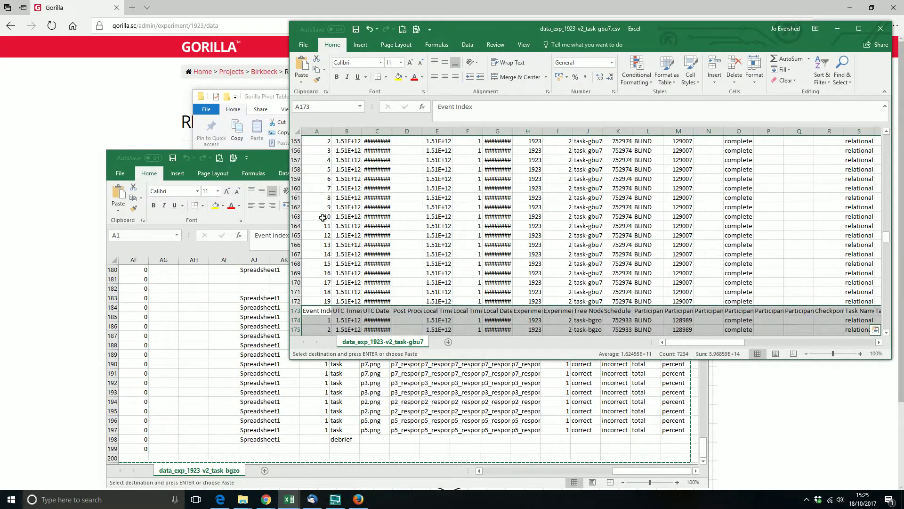
# Step: Delete the duplicate header row 173 and check the END OF FILE cell at the bottom
pyautogui.click(295, 310)
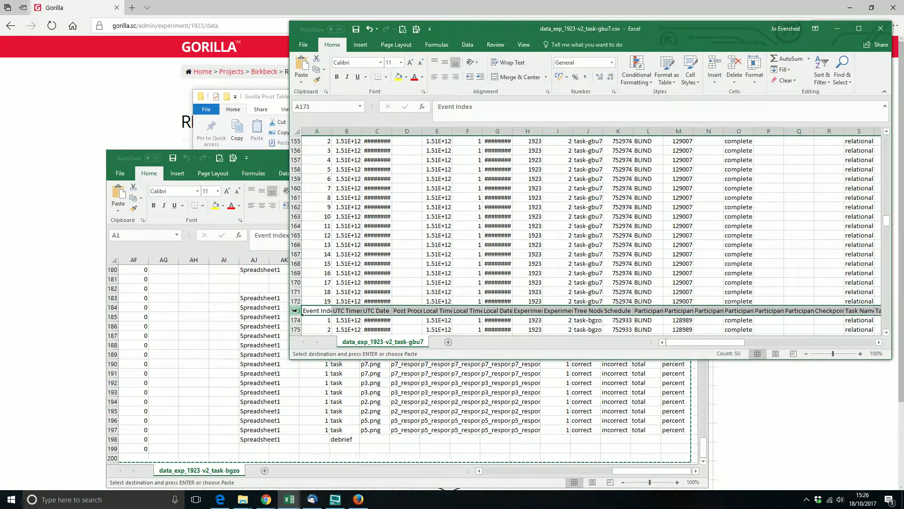
pyautogui.rightClick(295, 310)
pyautogui.click(325, 396)
pyautogui.click(438, 237)
pyautogui.scroll(-11, 439, 242)
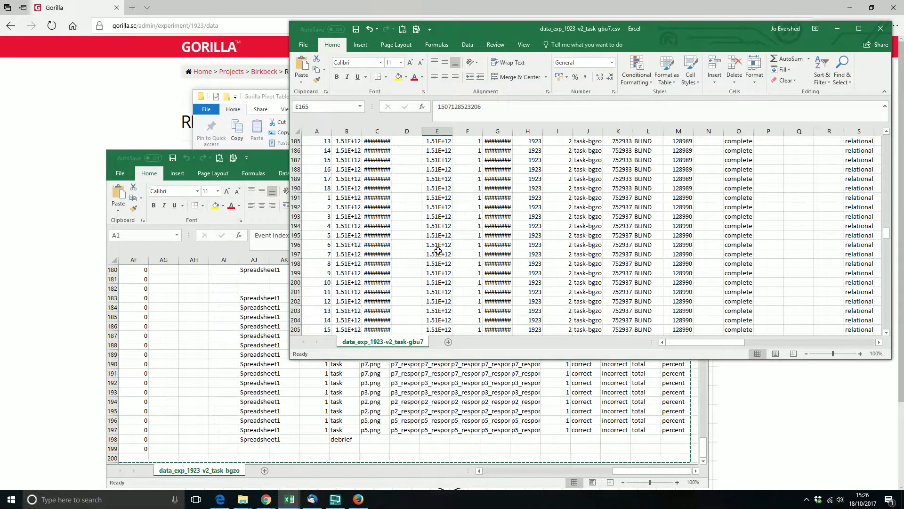
pyautogui.moveTo(887, 238); pyautogui.dragTo(888, 137)
pyautogui.click(327, 318)
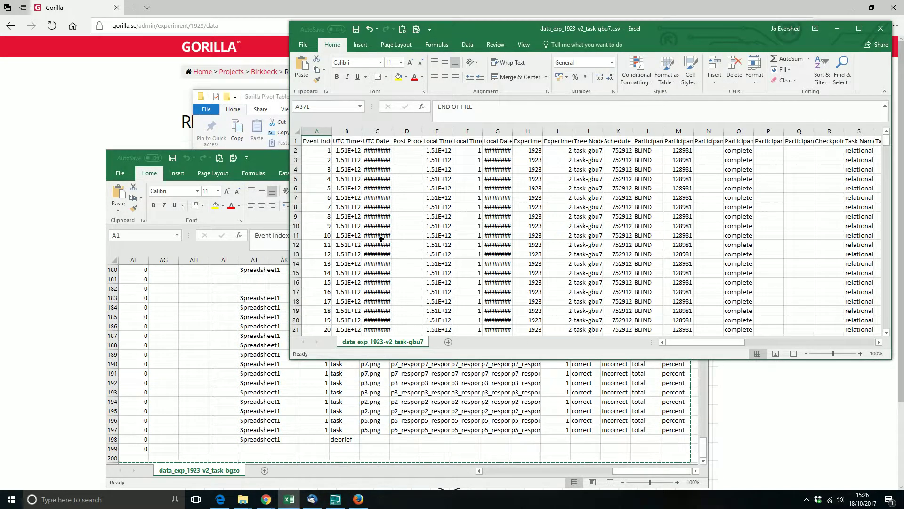
# Step: Select the combined data range from A1 and open the sort and filter options
pyautogui.click(319, 142)
pyautogui.hotkey('ctrl', 'shift', 'Right')
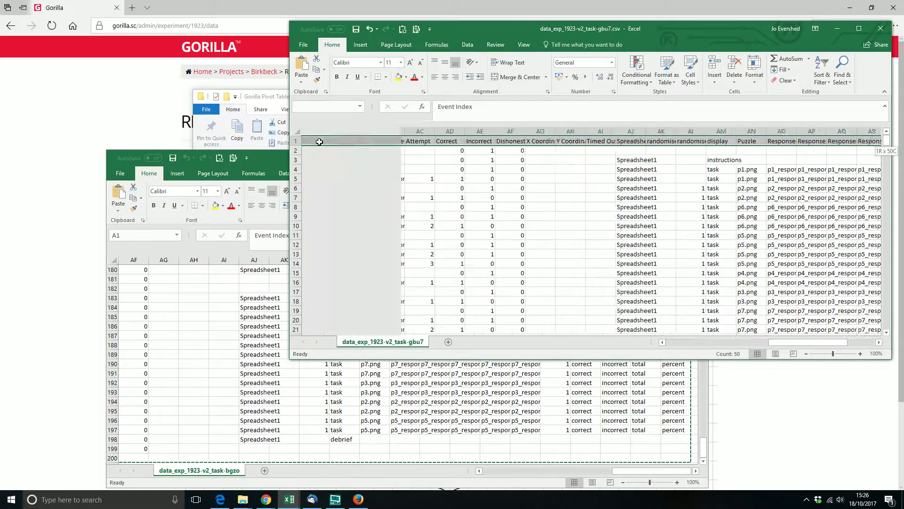
pyautogui.hotkey('ctrl', 'shift', 'Down')
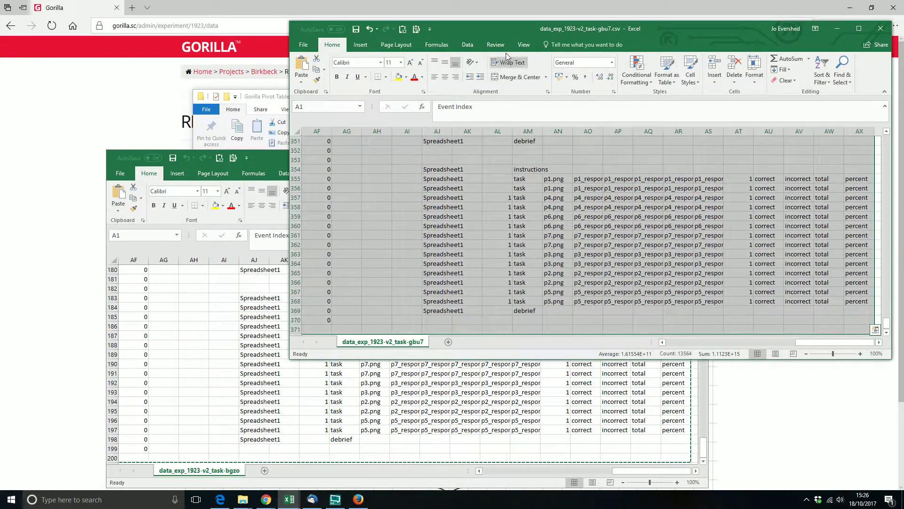
pyautogui.click(468, 44)
# Step: Add filter buttons to every column header of the experiment data, with the window maximized
pyautogui.click(582, 68)
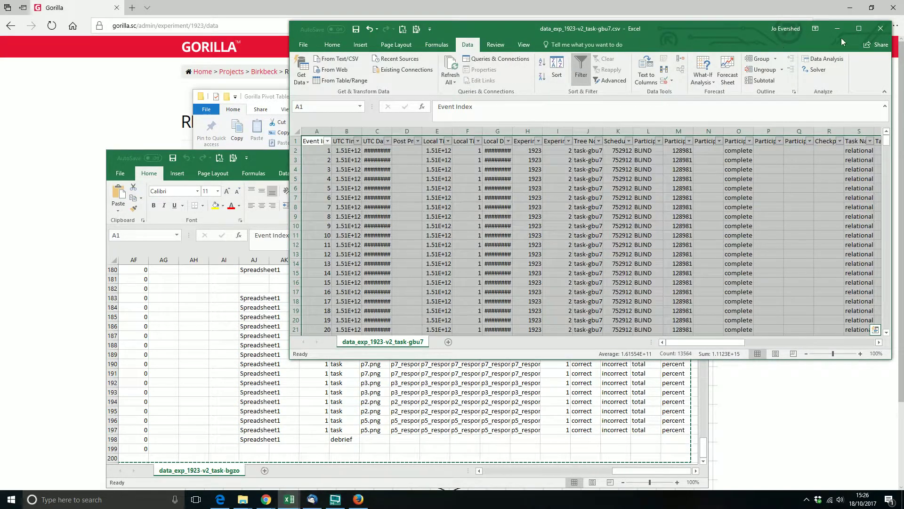
pyautogui.click(859, 28)
pyautogui.click(268, 260)
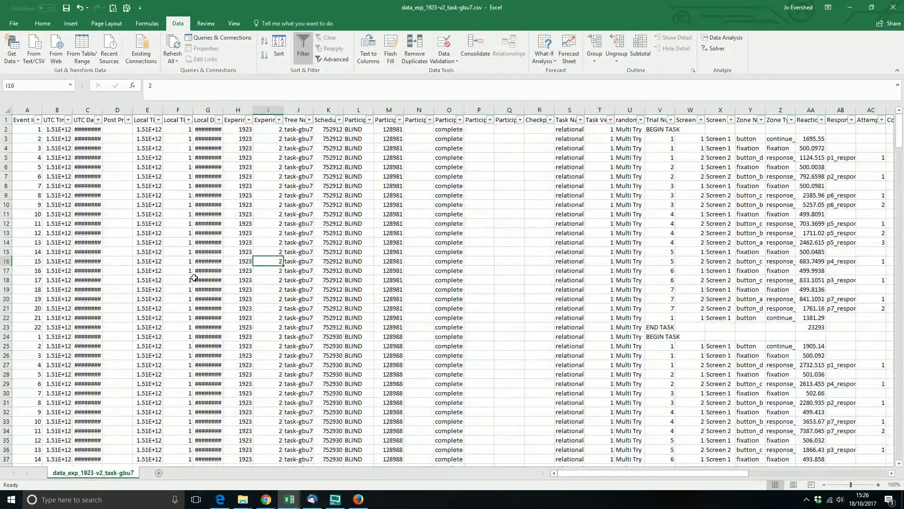
pyautogui.click(179, 177)
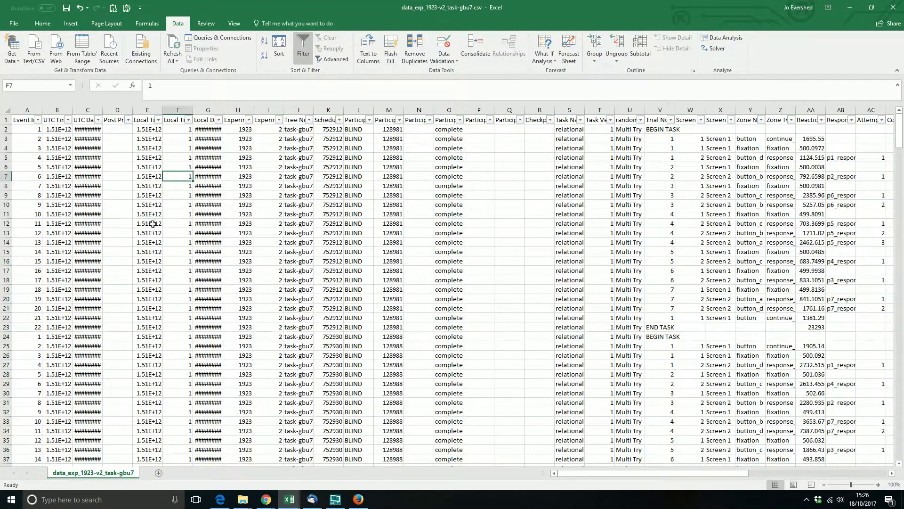
pyautogui.scroll(-6, 143, 261)
pyautogui.scroll(6, 144, 261)
# Step: Filter Participant Private ID to show only the first participant's rows
pyautogui.doubleClick(403, 111)
pyautogui.click(443, 120)
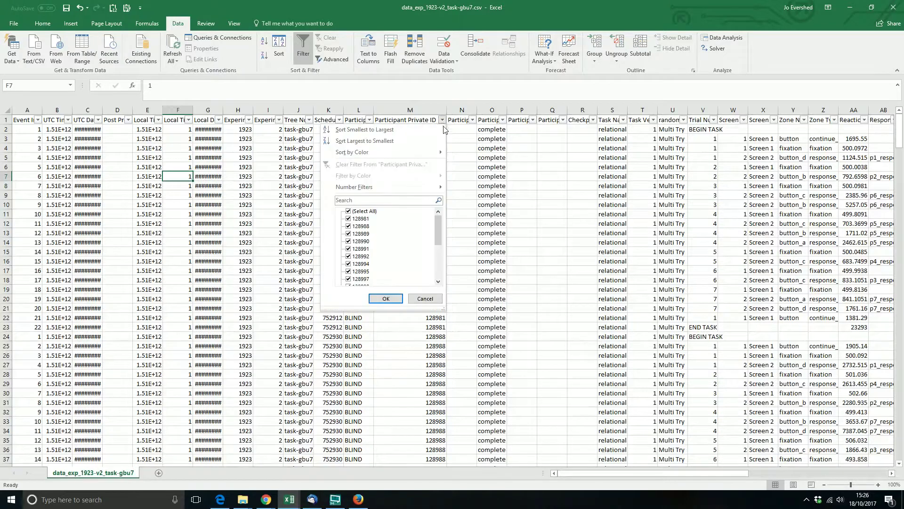
pyautogui.click(349, 211)
pyautogui.click(358, 219)
pyautogui.click(385, 299)
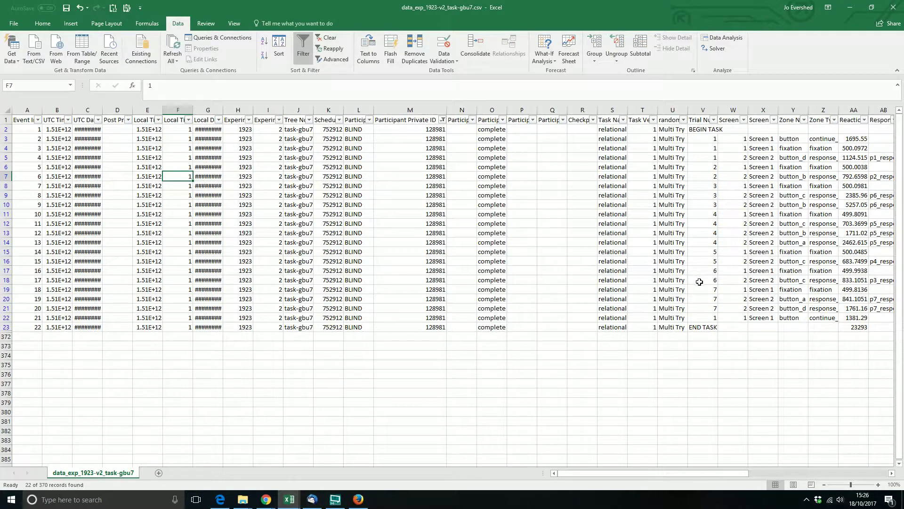
# Step: Further filter Zone Type to response_button_image only, leaving 11 of 370 records
pyautogui.click(824, 157)
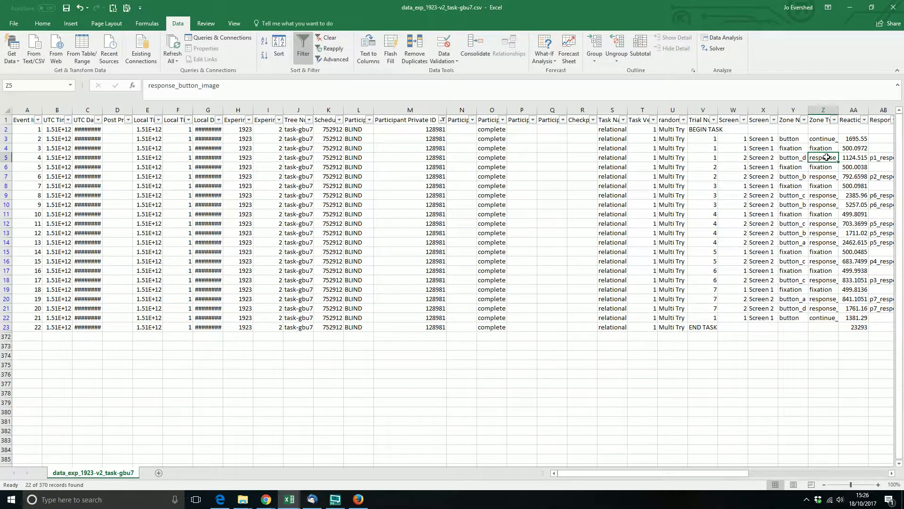
pyautogui.doubleClick(838, 110)
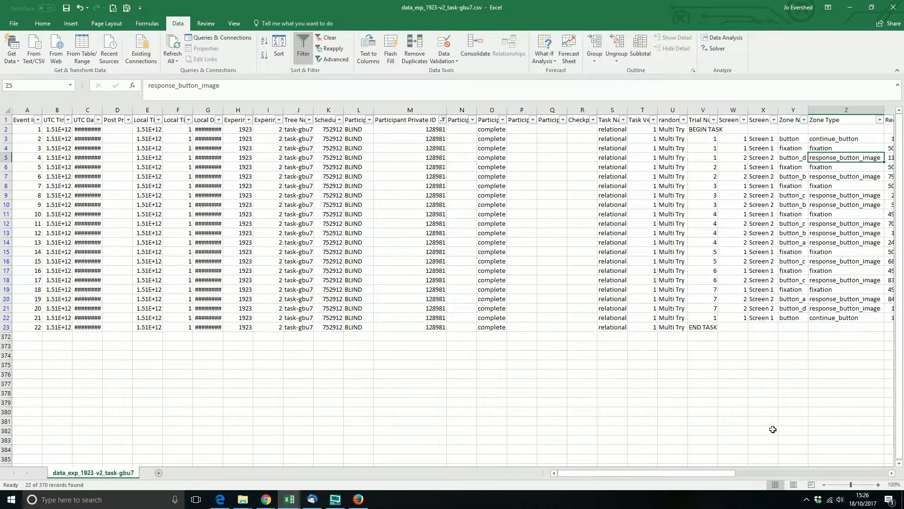
pyautogui.moveTo(726, 474); pyautogui.dragTo(770, 469)
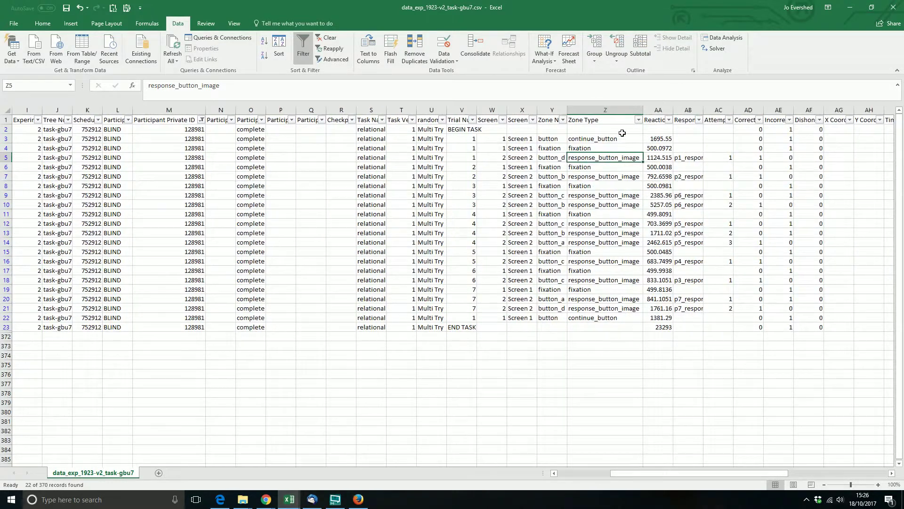
pyautogui.click(640, 121)
pyautogui.click(561, 211)
pyautogui.click(577, 234)
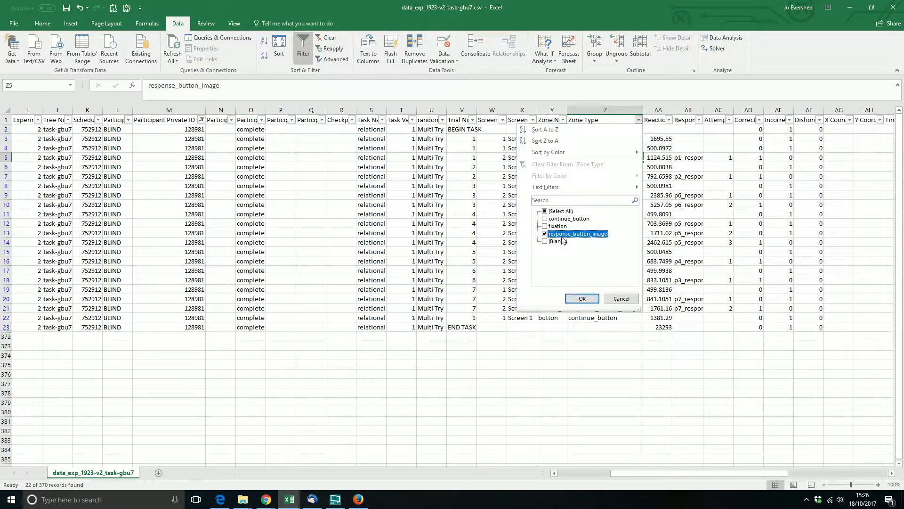
pyautogui.click(581, 299)
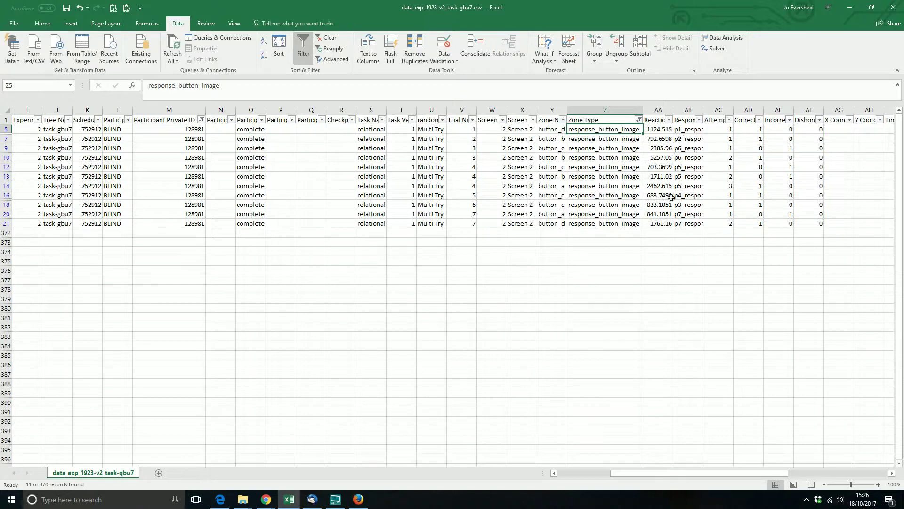
# Step: Review the Reaction time values in column AA, then clear all filters
pyautogui.moveTo(658, 129); pyautogui.dragTo(661, 222)
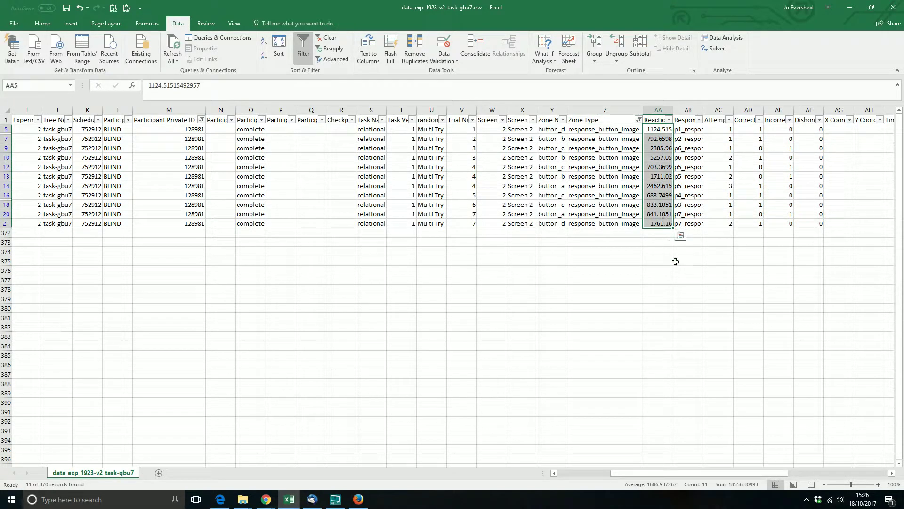
pyautogui.moveTo(687, 477); pyautogui.dragTo(640, 475)
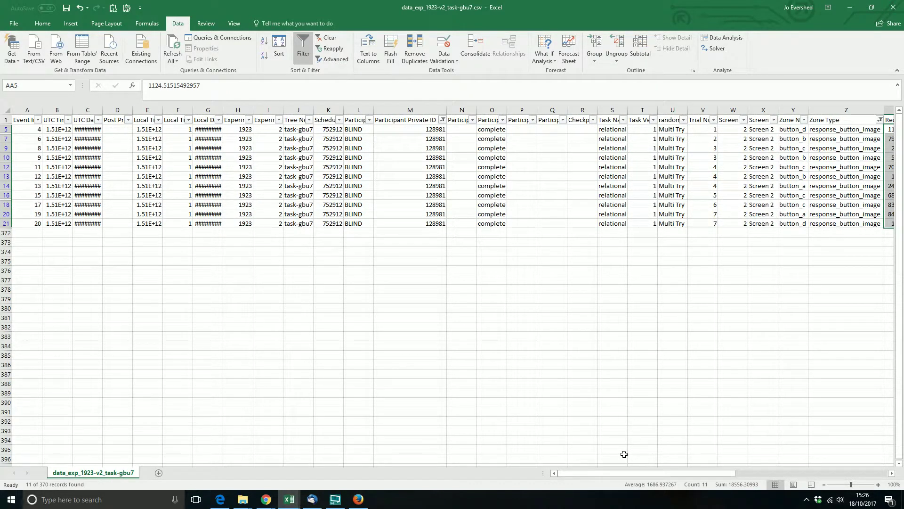
pyautogui.click(461, 167)
pyautogui.click(325, 37)
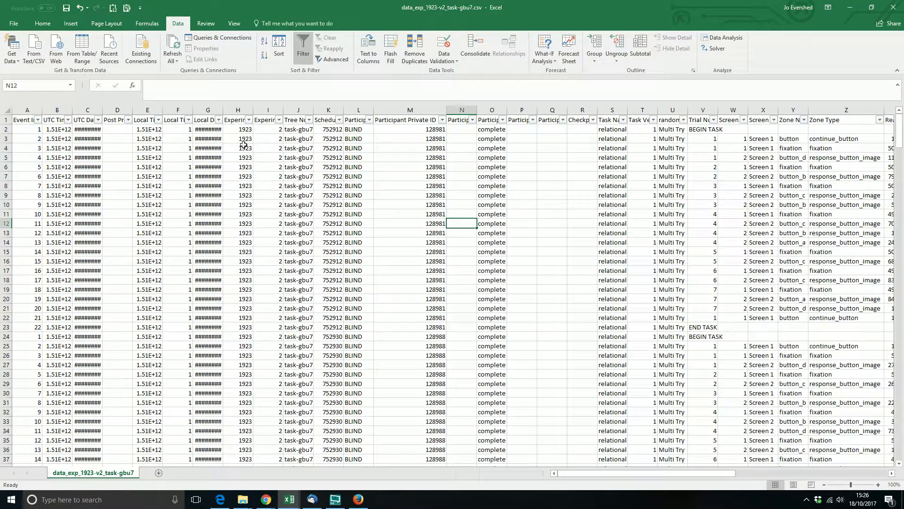
# Step: Select the whole data range from Event Index and insert a PivotTable on a new worksheet
pyautogui.click(142, 195)
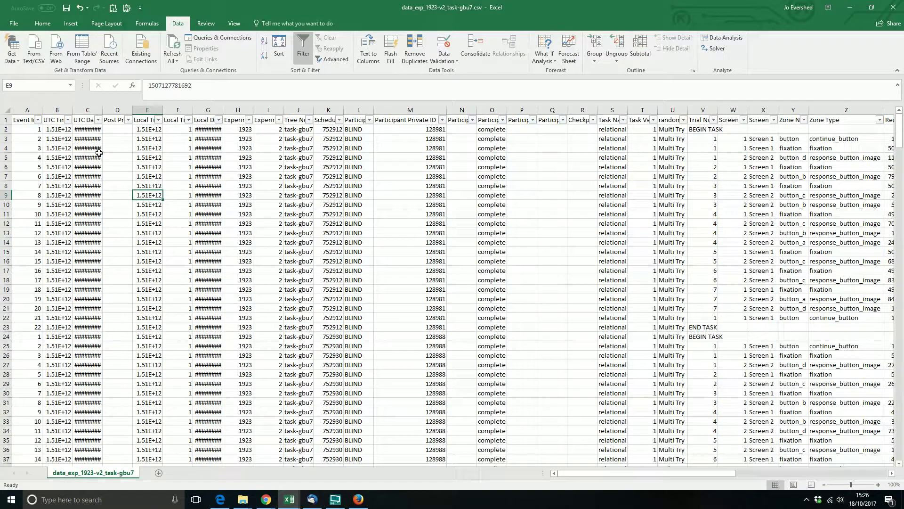
pyautogui.click(28, 121)
pyautogui.hotkey('ctrl', 'shift', 'Right')
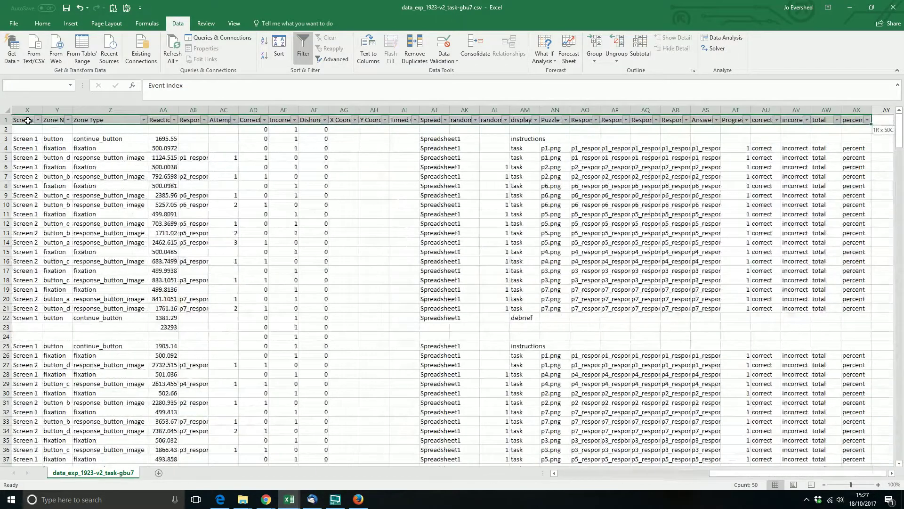
pyautogui.hotkey('ctrl', 'shift', 'Down')
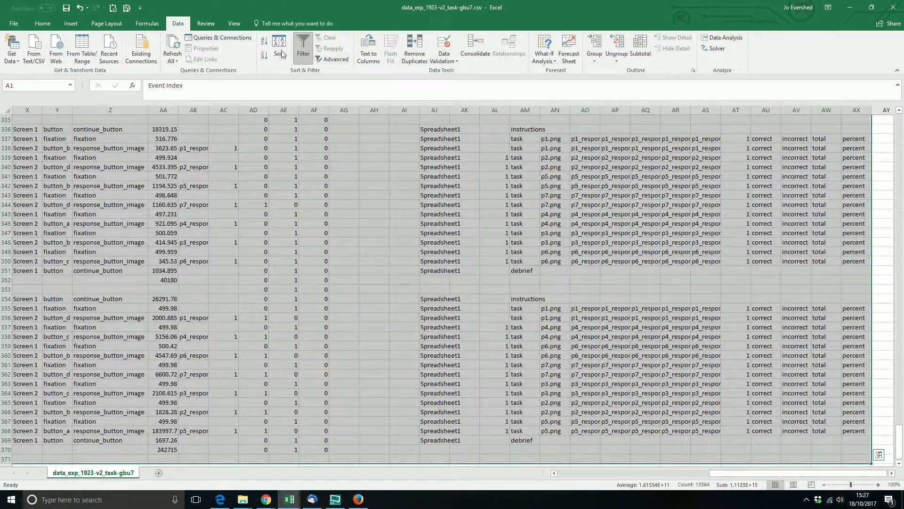
pyautogui.click(68, 24)
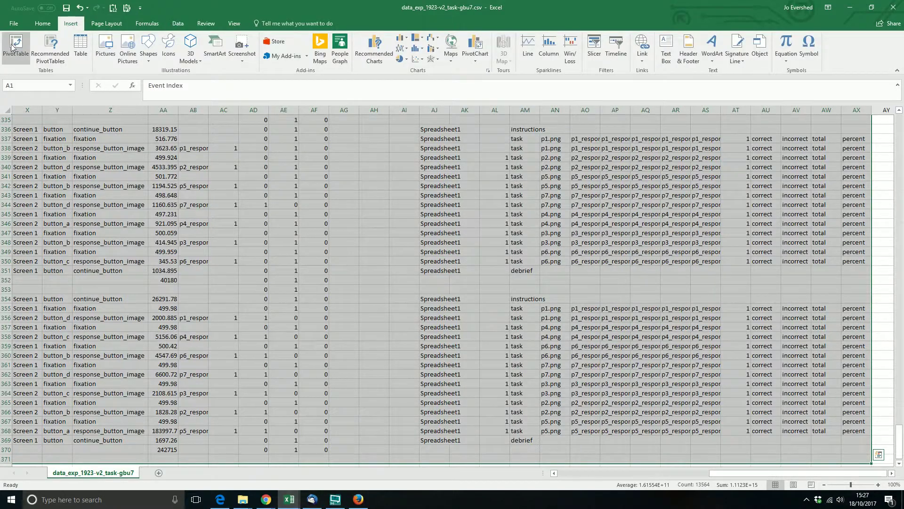
pyautogui.click(16, 47)
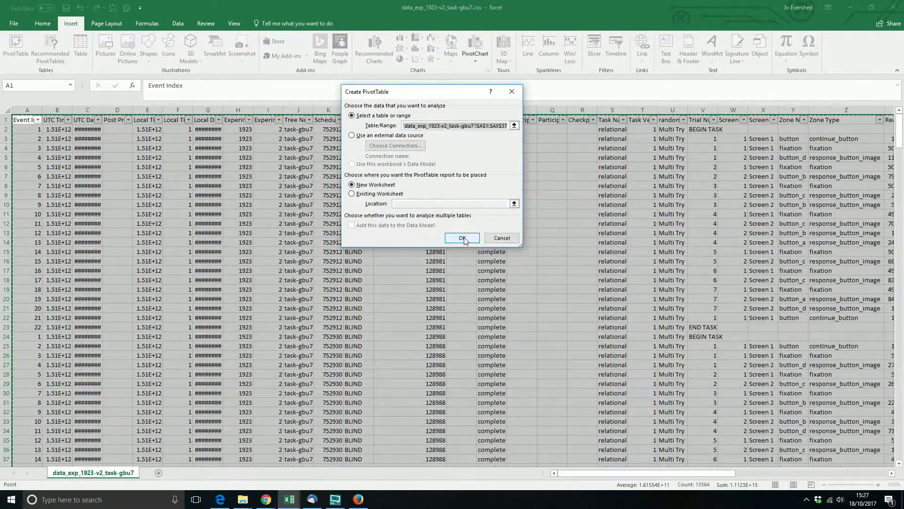
pyautogui.click(462, 237)
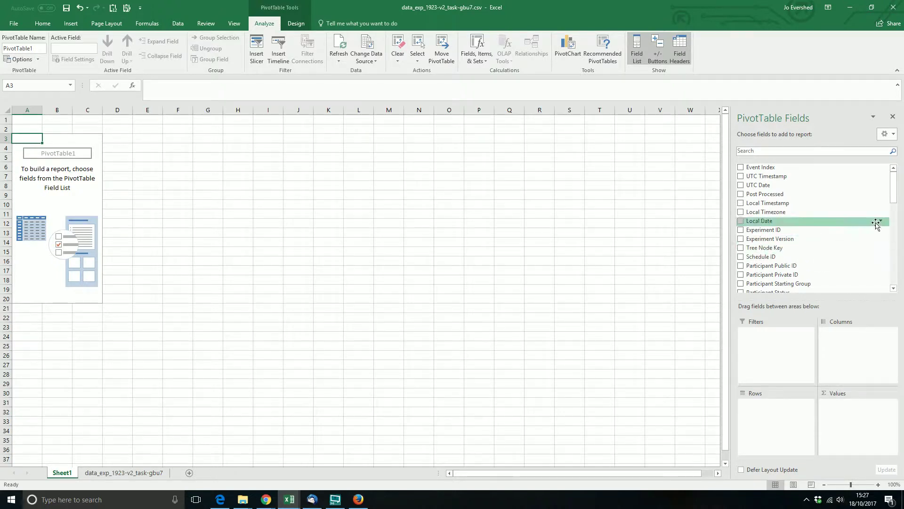
# Step: Move the raw data sheet before Sheet1 in the tab order
pyautogui.moveTo(877, 224); pyautogui.dragTo(804, 414)
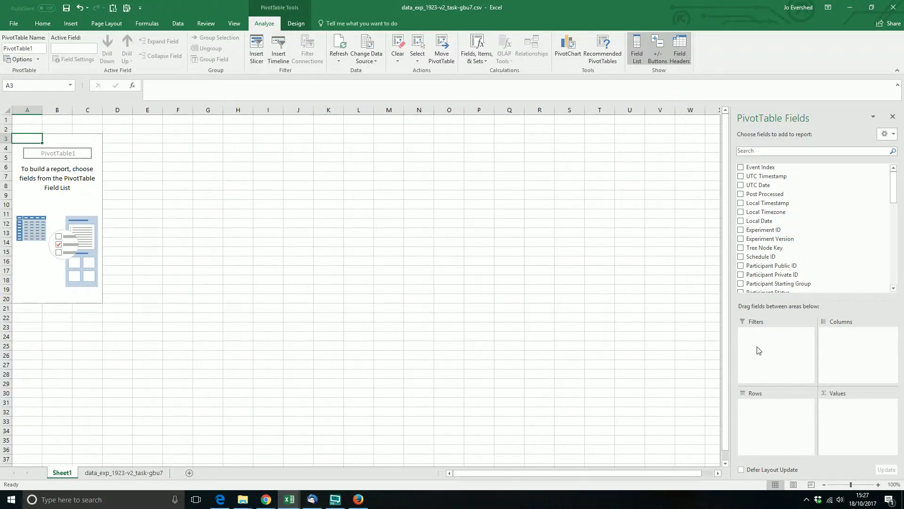
pyautogui.click(126, 474)
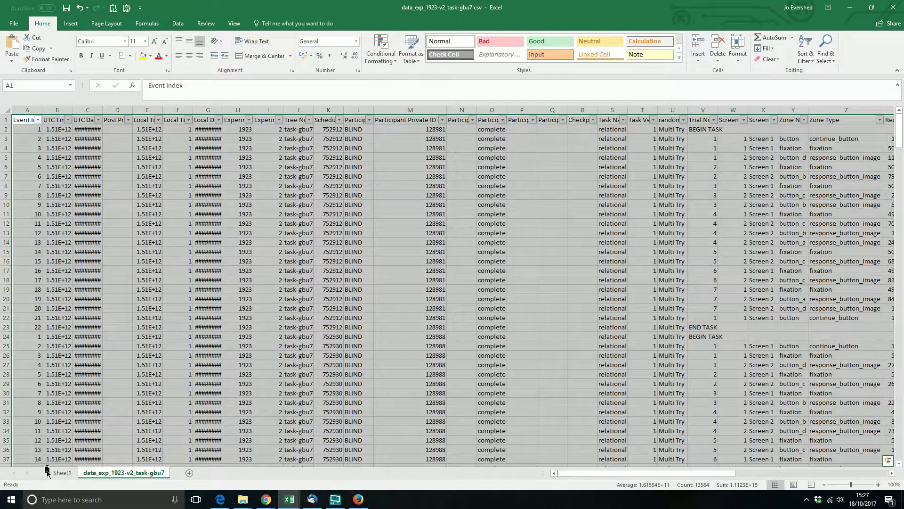
pyautogui.moveTo(47, 473); pyautogui.dragTo(47, 472)
pyautogui.click(443, 167)
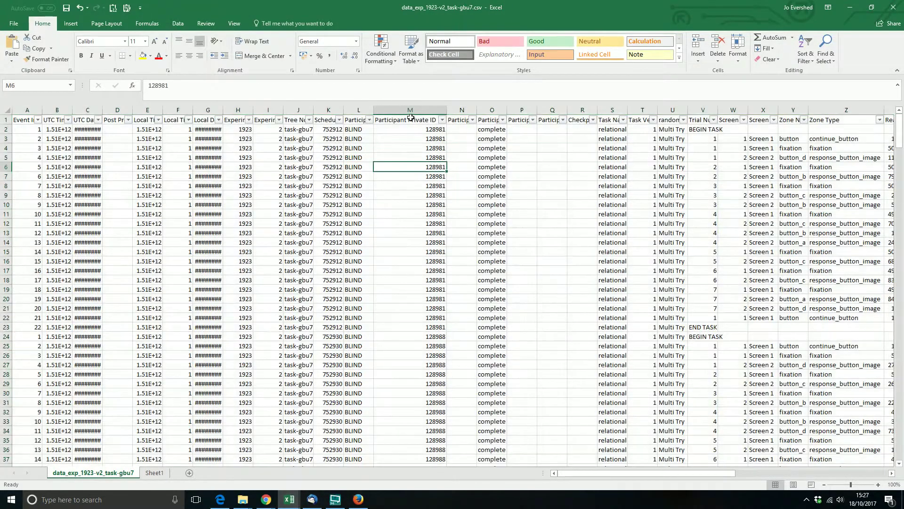
pyautogui.click(155, 473)
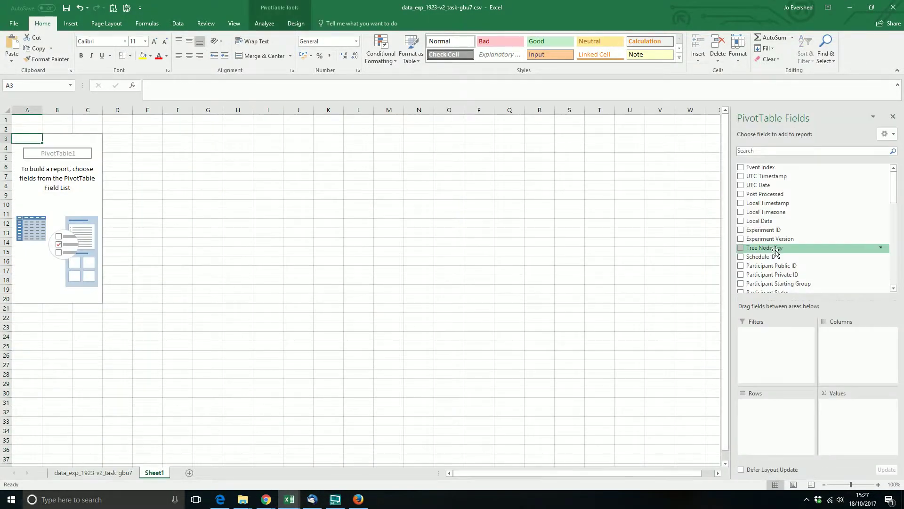
# Step: Add Participant Private ID as pivot rows and randomiser-bpxo as pivot columns
pyautogui.moveTo(788, 275); pyautogui.dragTo(780, 444)
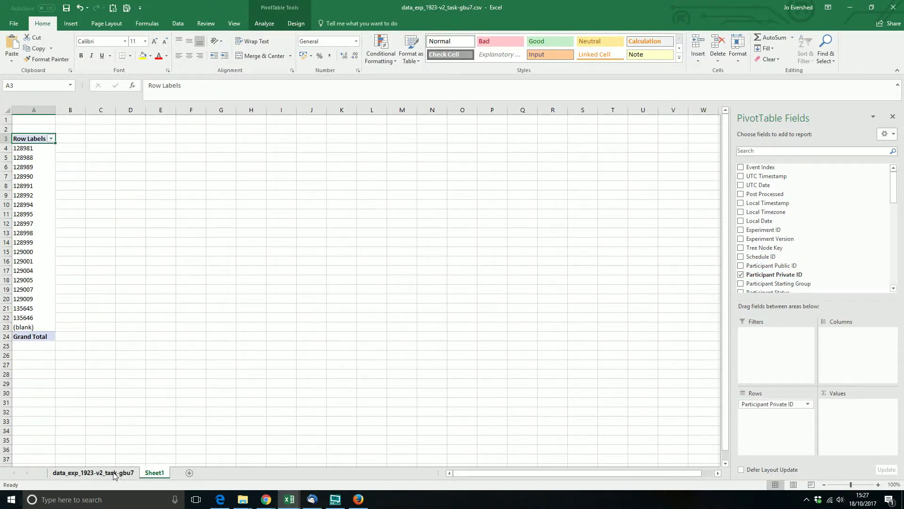
pyautogui.click(115, 473)
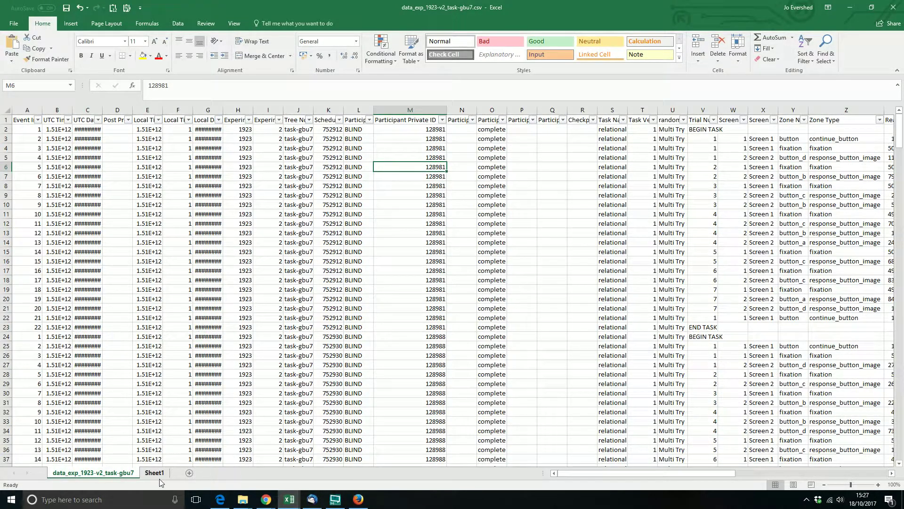
pyautogui.click(676, 119)
pyautogui.doubleClick(687, 106)
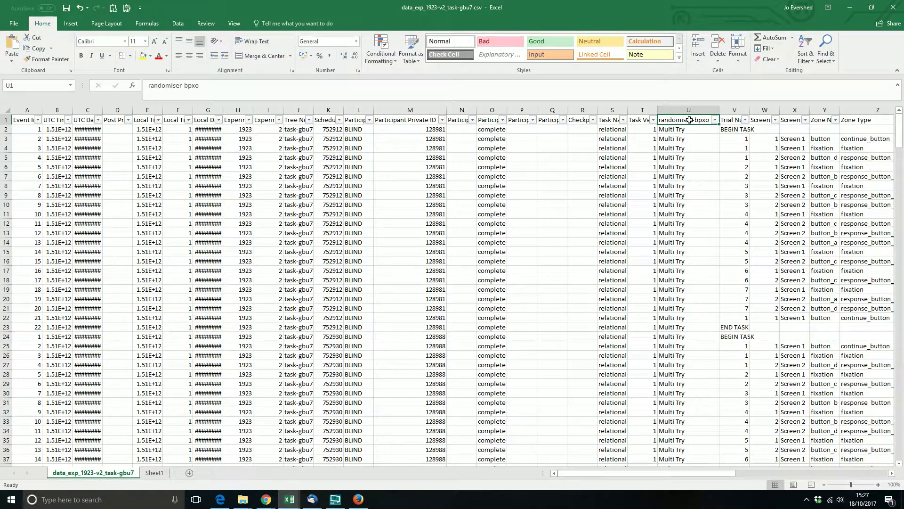
pyautogui.click(154, 472)
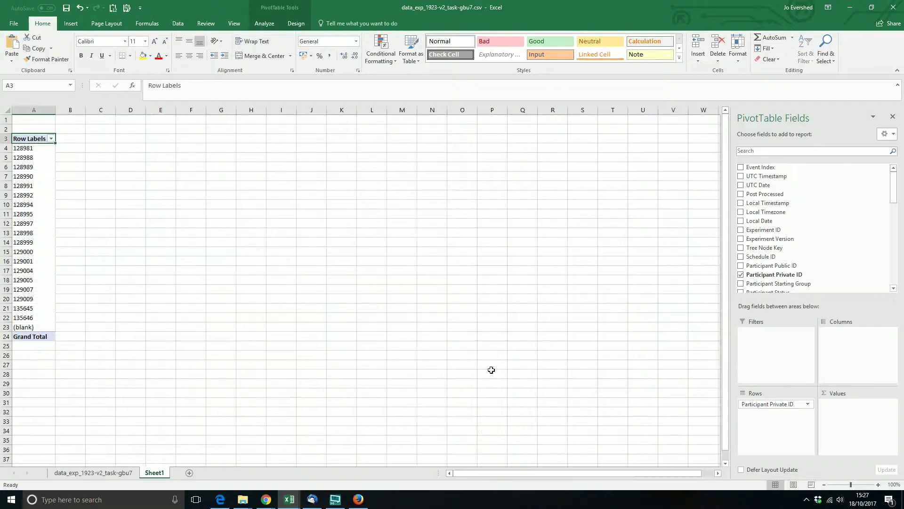
pyautogui.scroll(-2, 819, 259)
pyautogui.moveTo(894, 178); pyautogui.dragTo(899, 271)
pyautogui.scroll(10, 782, 217)
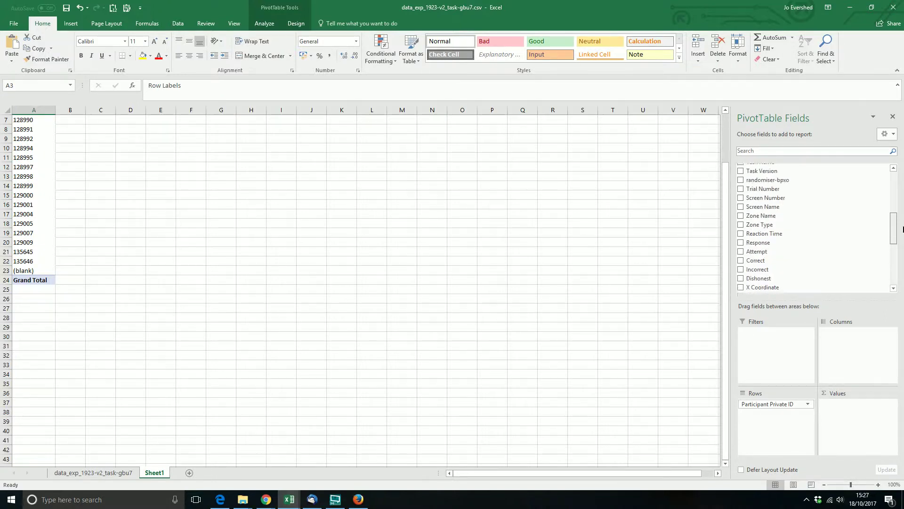
pyautogui.moveTo(782, 218); pyautogui.dragTo(870, 347)
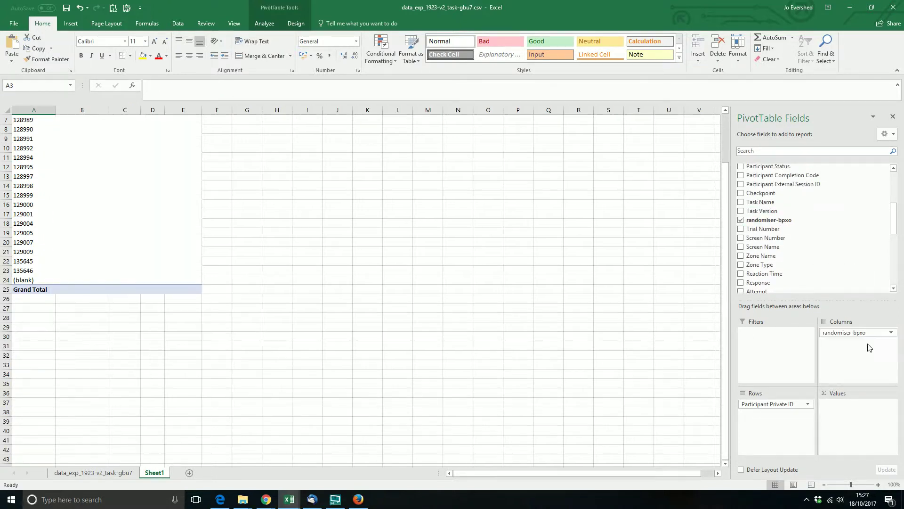
pyautogui.scroll(2, 132, 239)
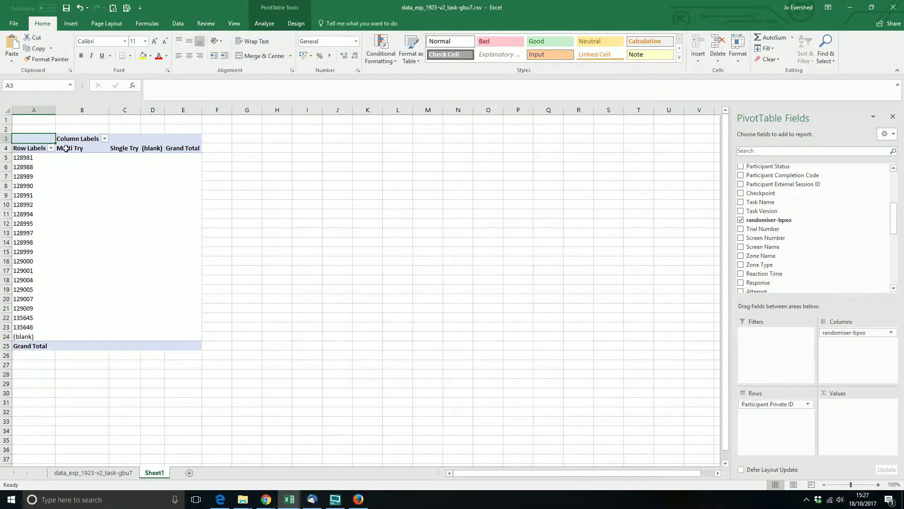
# Step: Check the Multi Try and Single Try columns, and widen the data's Attempt column
pyautogui.click(75, 148)
pyautogui.click(124, 148)
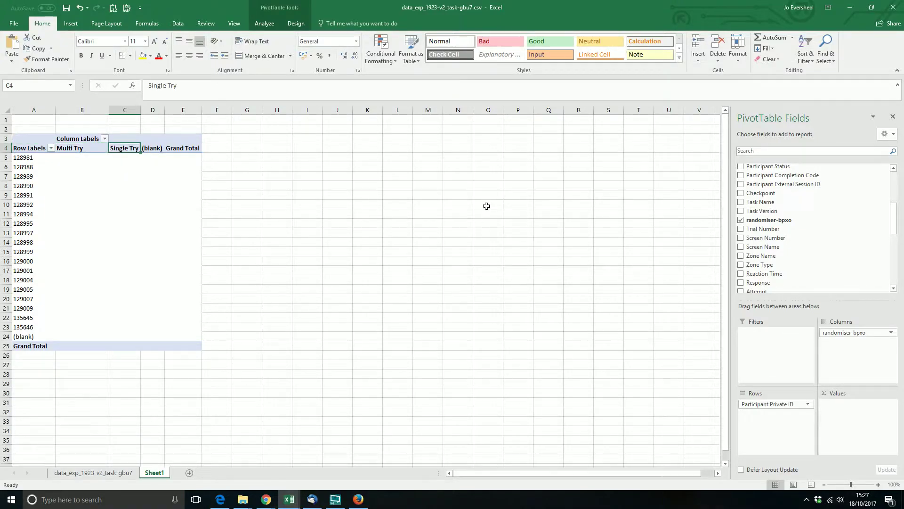
pyautogui.click(93, 472)
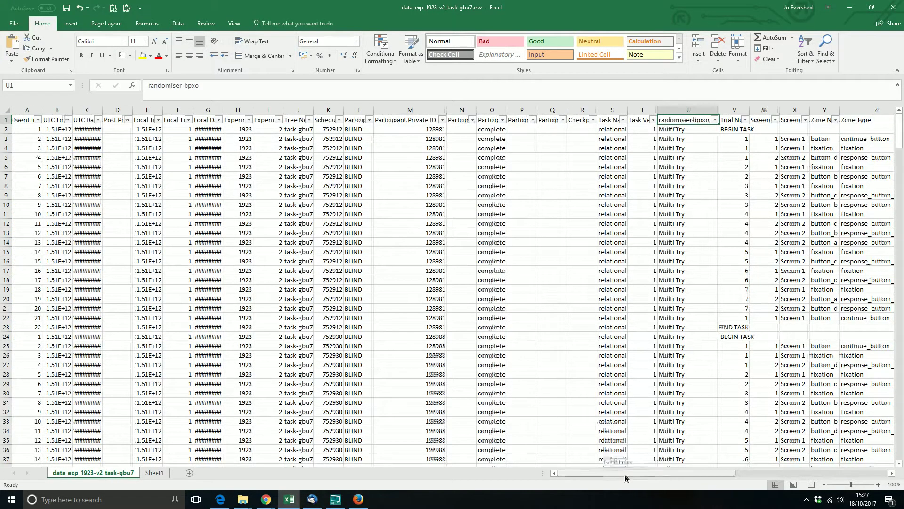
pyautogui.moveTo(637, 471); pyautogui.dragTo(713, 468)
pyautogui.moveTo(526, 157); pyautogui.dragTo(534, 304)
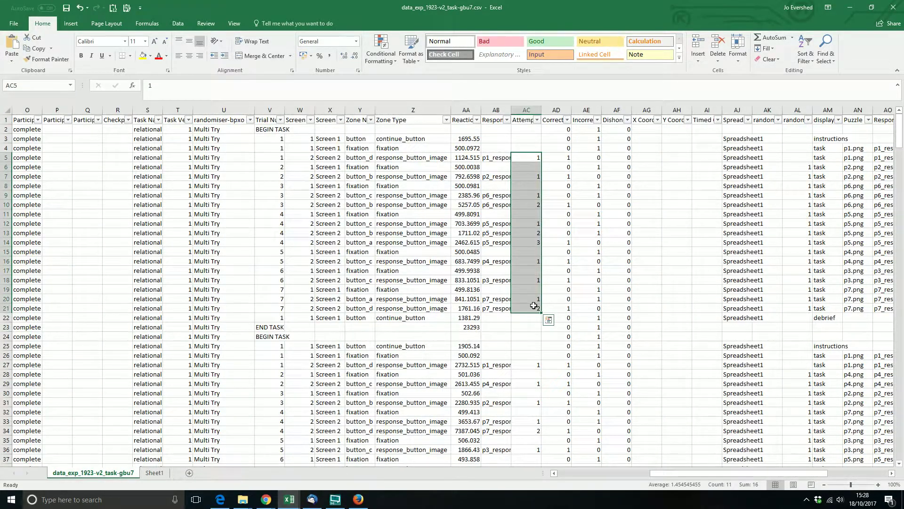
pyautogui.click(529, 108)
pyautogui.doubleClick(542, 110)
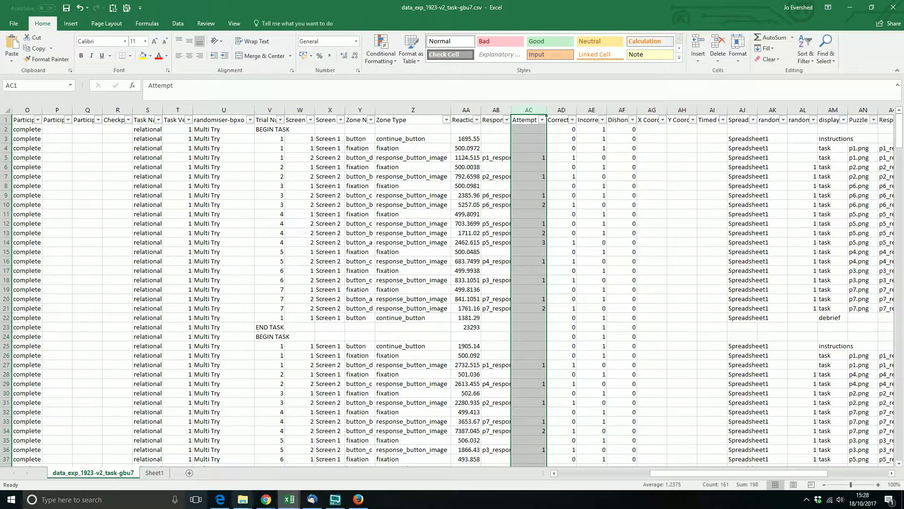
pyautogui.click(155, 473)
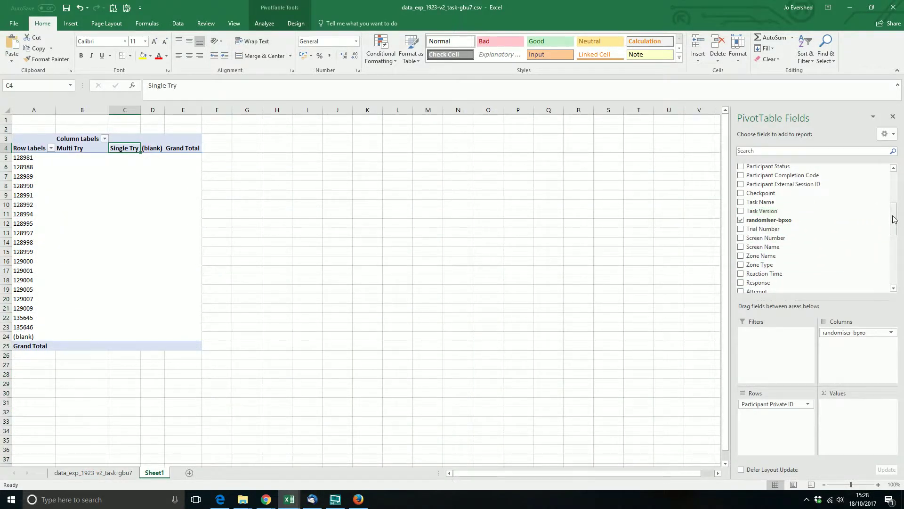
pyautogui.scroll(-3, 867, 231)
pyautogui.moveTo(758, 219); pyautogui.dragTo(852, 405)
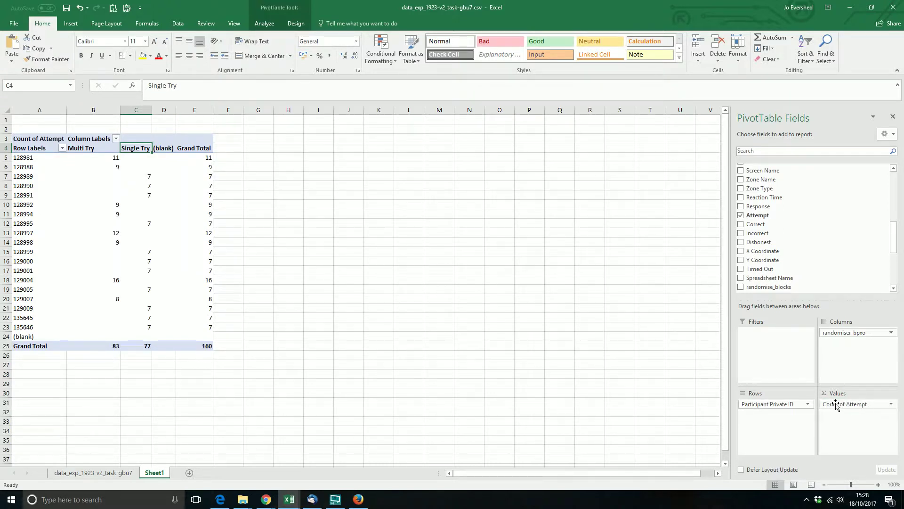
pyautogui.click(121, 472)
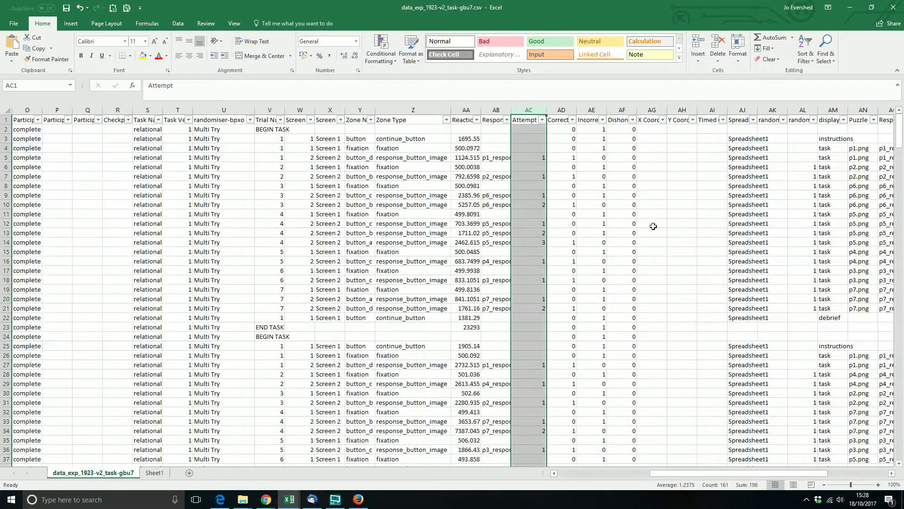
pyautogui.click(534, 195)
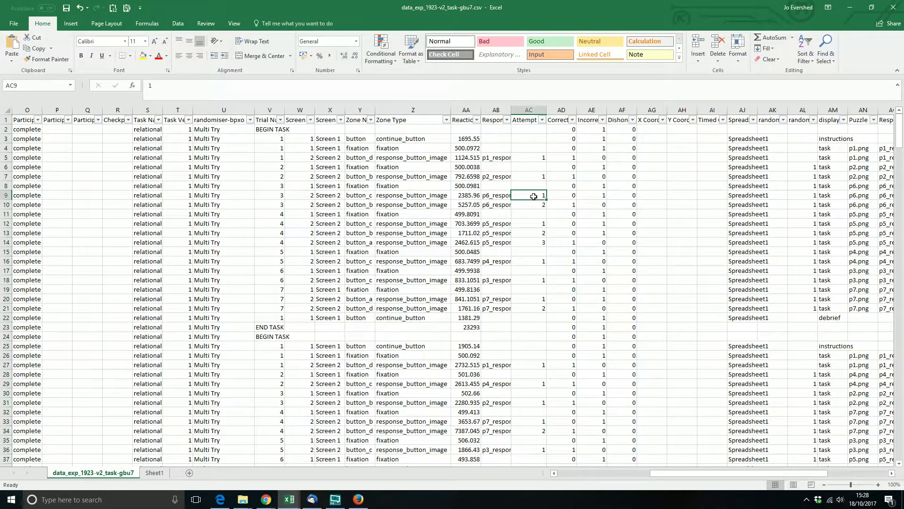
pyautogui.click(535, 205)
pyautogui.moveTo(534, 195); pyautogui.dragTo(536, 204)
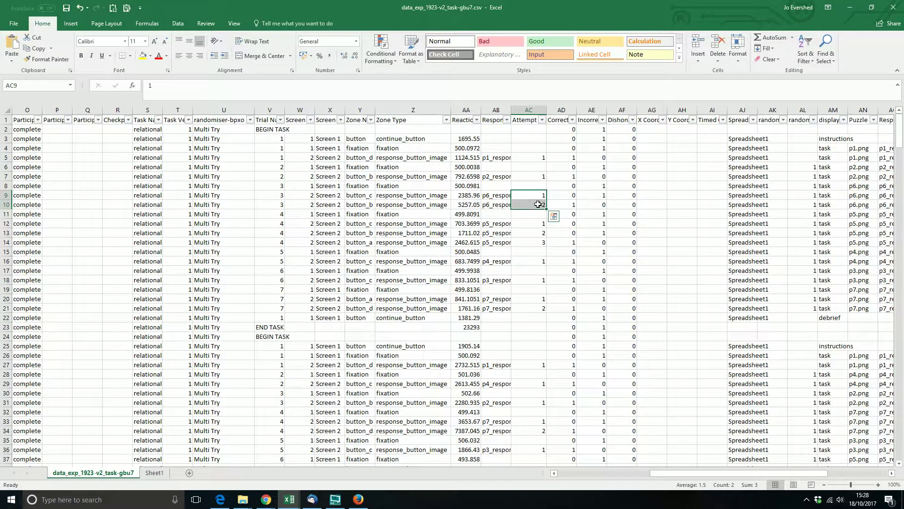
pyautogui.click(157, 473)
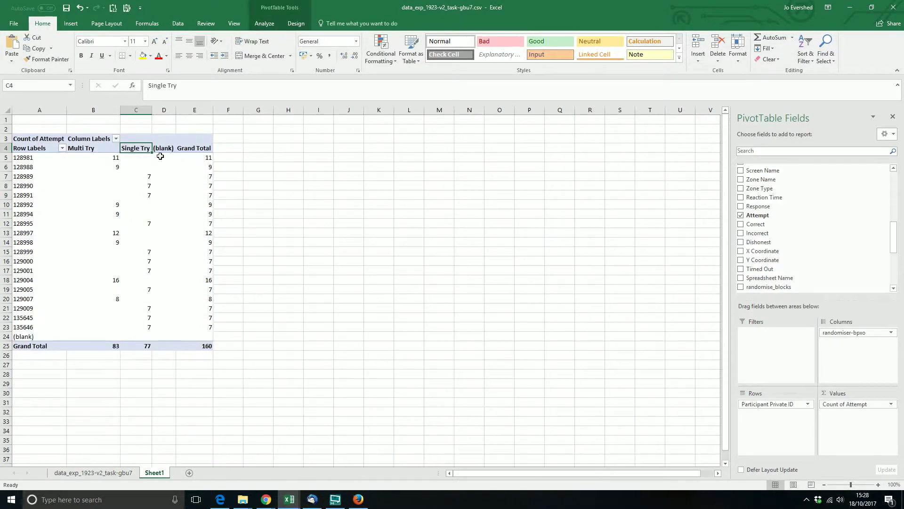
pyautogui.click(139, 110)
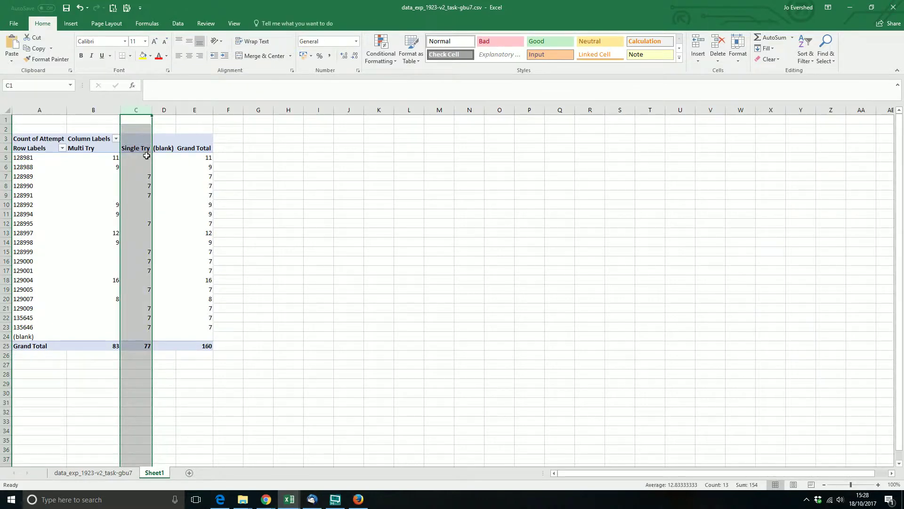
pyautogui.moveTo(139, 176); pyautogui.dragTo(142, 193)
pyautogui.click(141, 223)
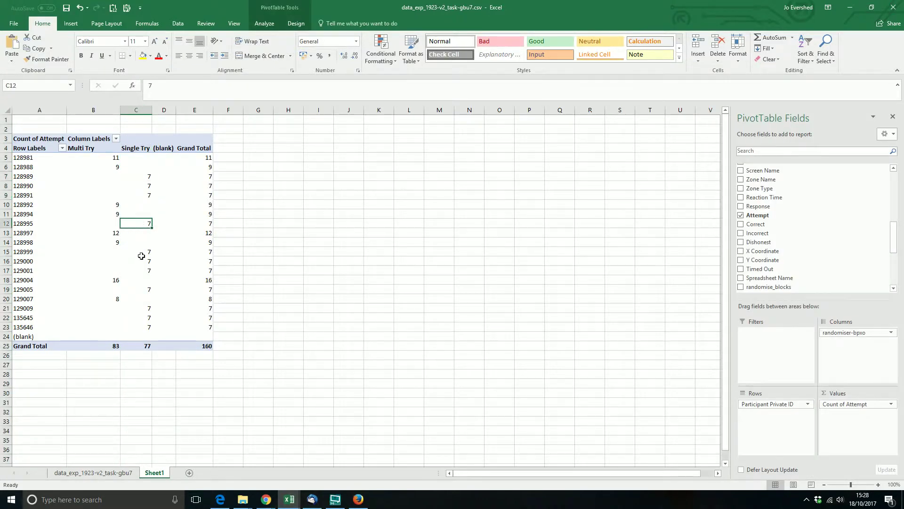
pyautogui.moveTo(141, 252); pyautogui.dragTo(146, 273)
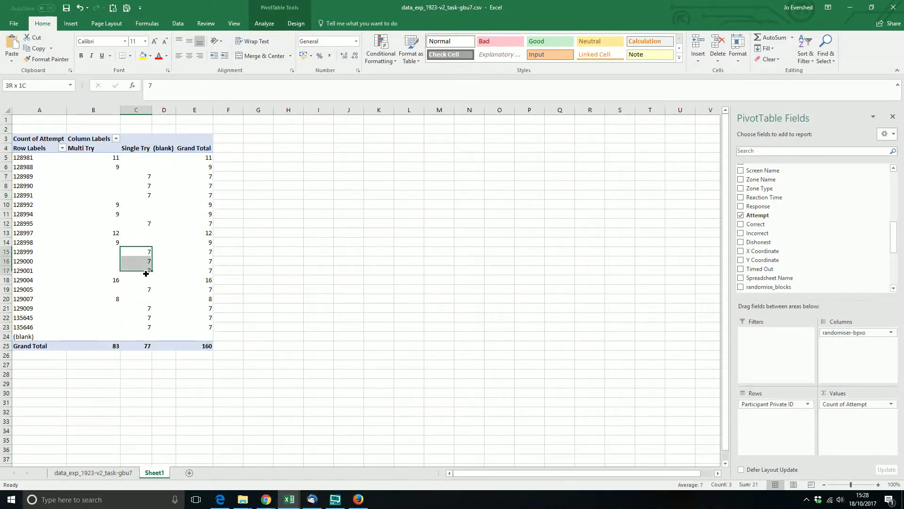
pyautogui.click(88, 142)
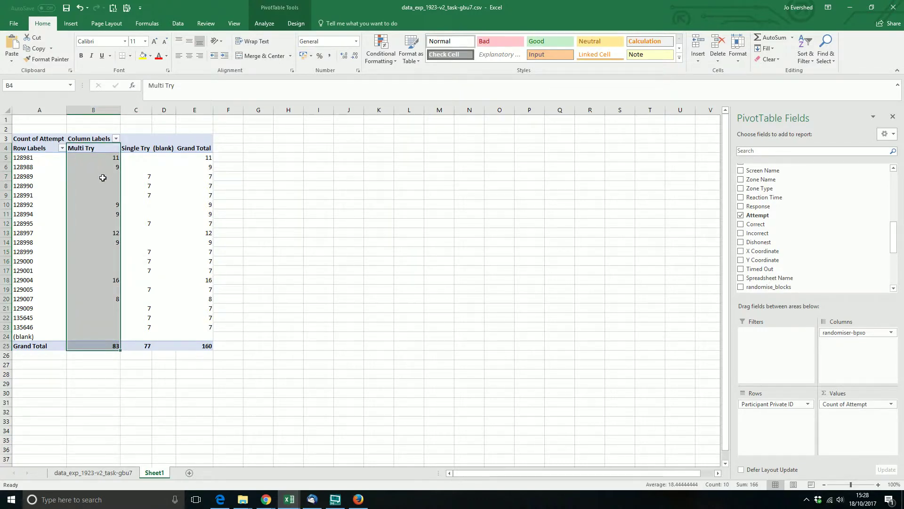
pyautogui.moveTo(103, 205); pyautogui.dragTo(107, 243)
pyautogui.click(107, 279)
pyautogui.click(107, 297)
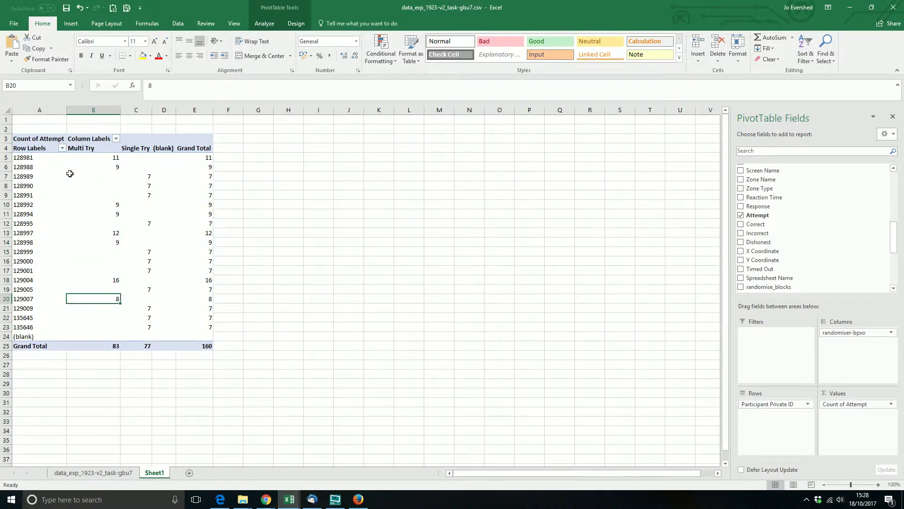
# Step: Copy the Sheet1 pivot sheet to the end as Sheet1 (2)
pyautogui.rightClick(157, 474)
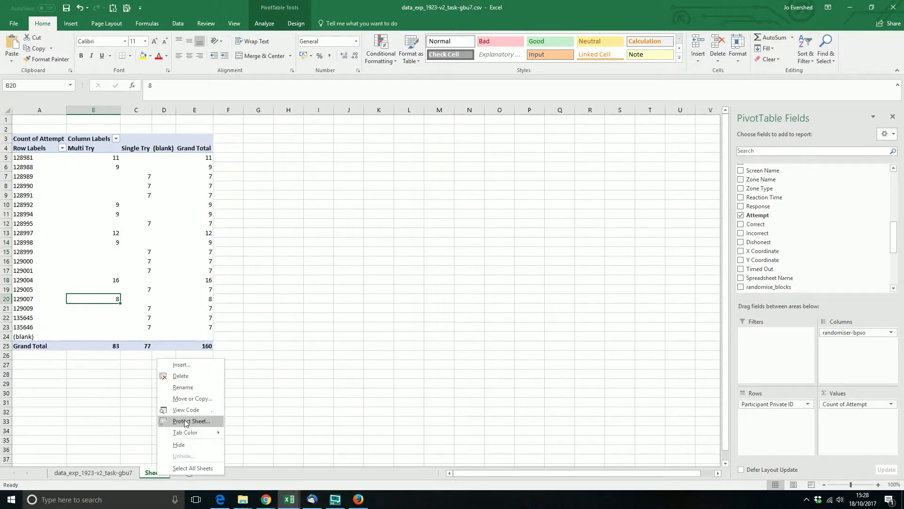
pyautogui.click(196, 398)
pyautogui.click(159, 430)
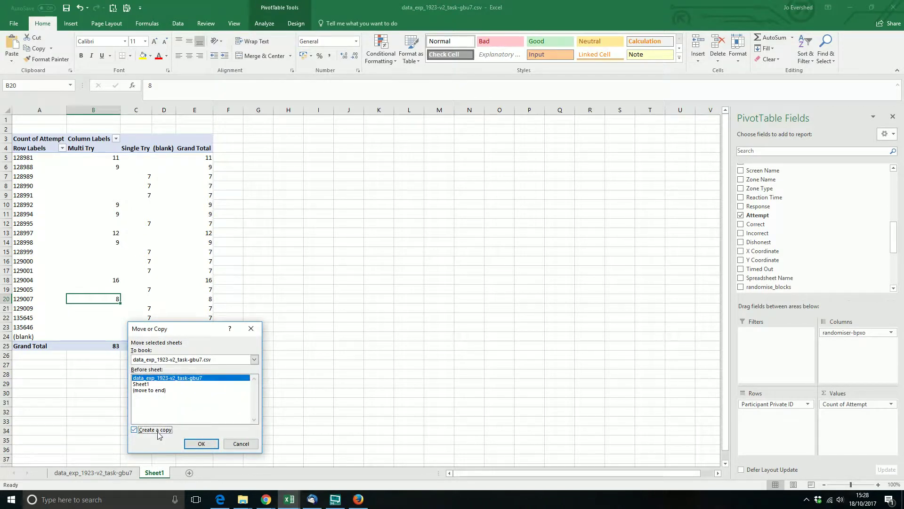
pyautogui.click(155, 390)
pyautogui.click(200, 443)
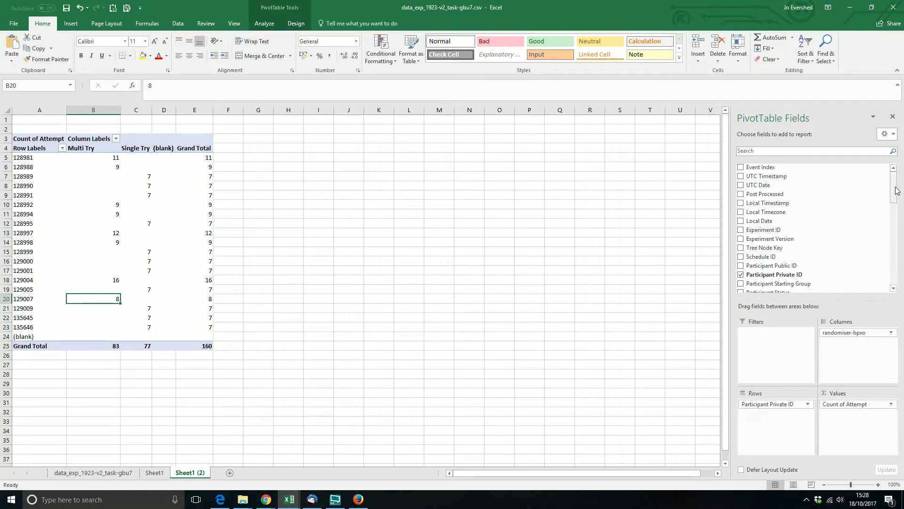
# Step: Replace Count of Attempt in the pivot values with Correct, summarised as Sum
pyautogui.moveTo(894, 189); pyautogui.dragTo(900, 239)
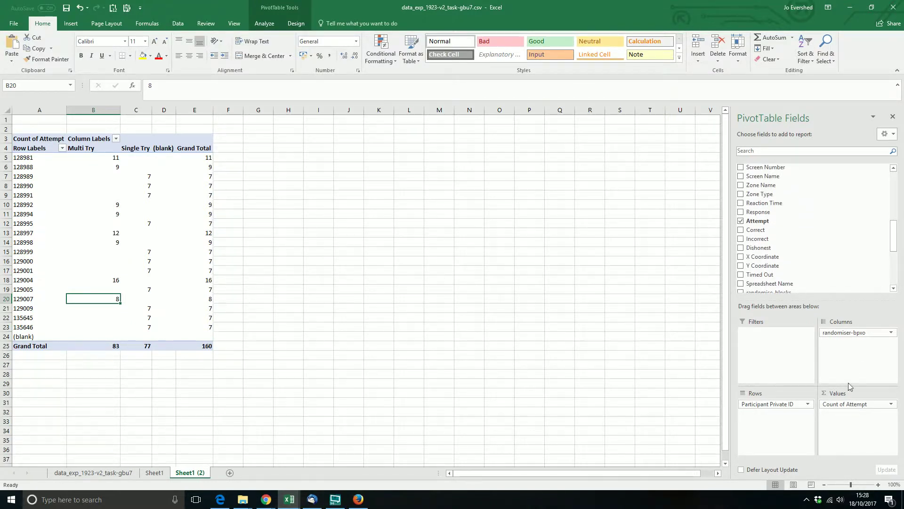
pyautogui.moveTo(857, 408); pyautogui.dragTo(817, 253)
pyautogui.moveTo(756, 229); pyautogui.dragTo(848, 425)
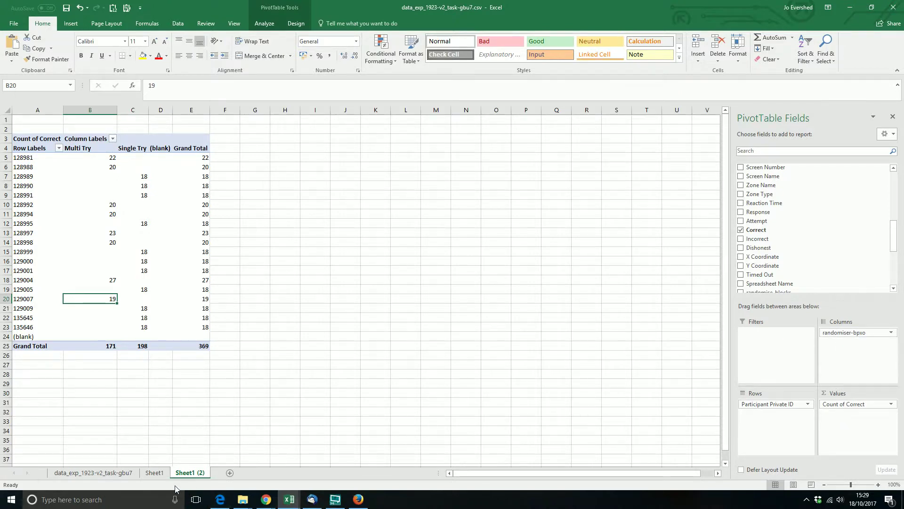
pyautogui.click(892, 404)
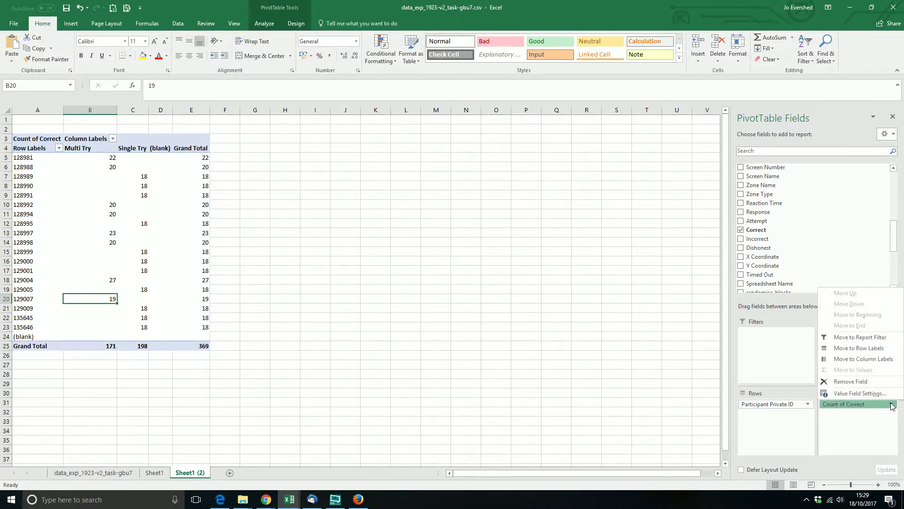
pyautogui.click(876, 395)
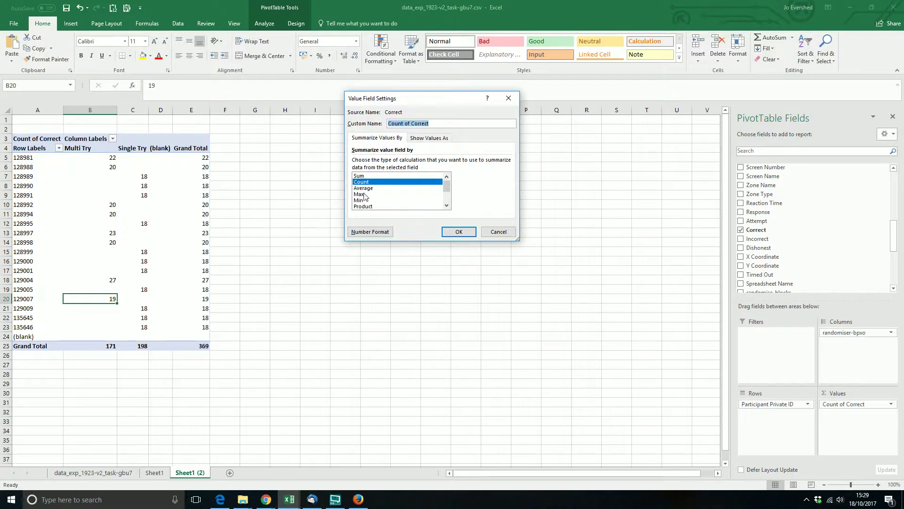
pyautogui.click(359, 176)
pyautogui.click(459, 231)
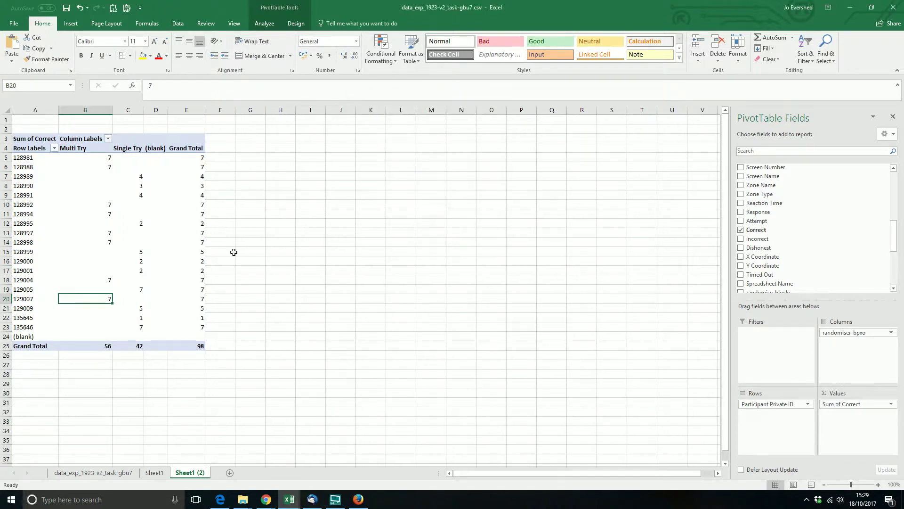
# Step: Review the Multi Try (56) and Single Try (42) sums and individual participants' values
pyautogui.click(87, 110)
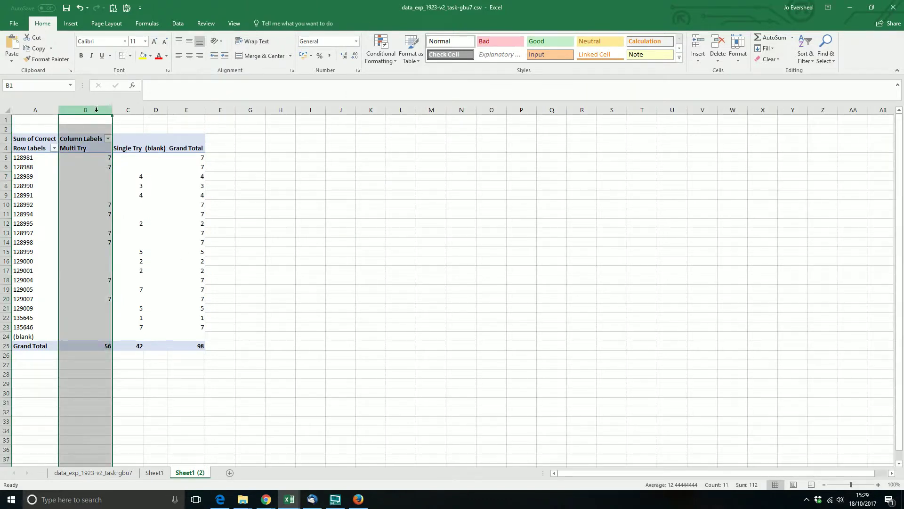
pyautogui.click(128, 110)
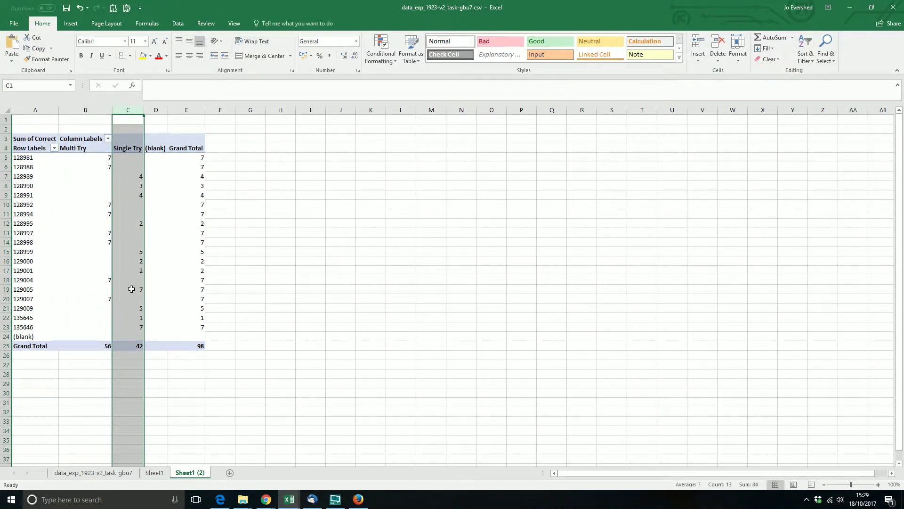
pyautogui.click(131, 289)
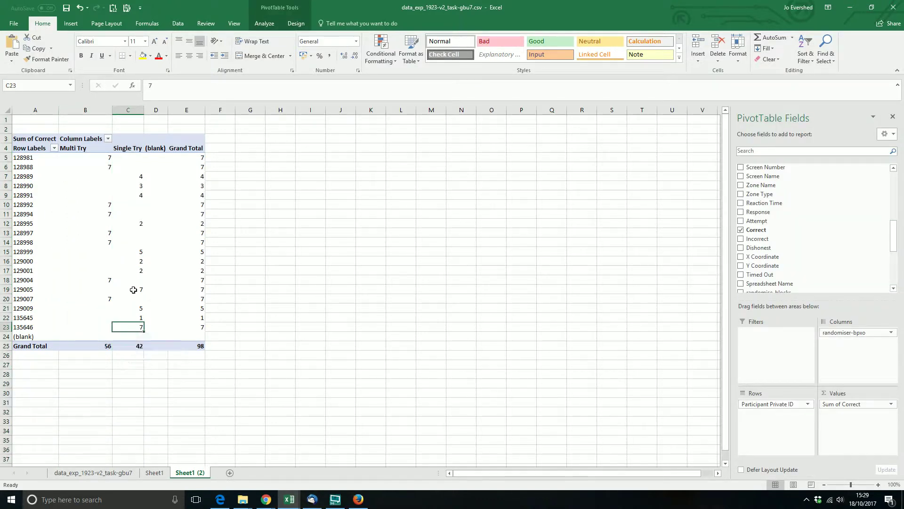
pyautogui.moveTo(133, 289)
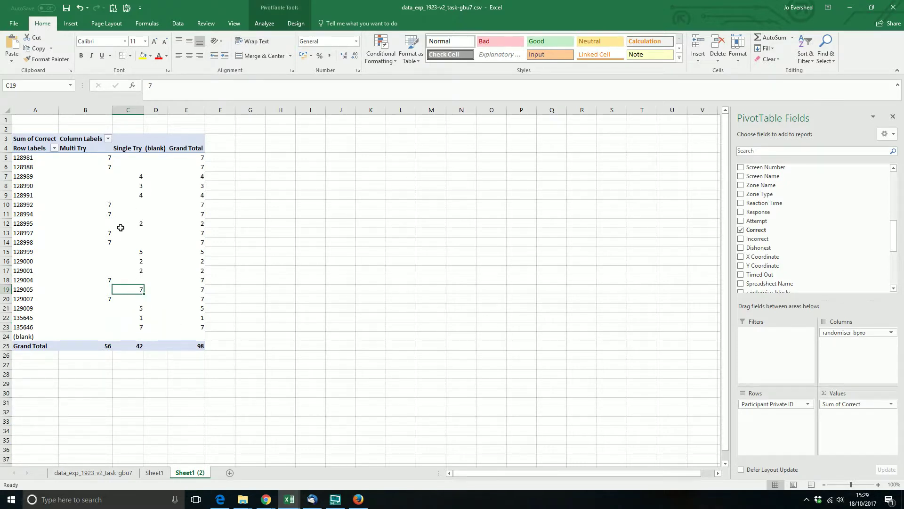
pyautogui.click(120, 176)
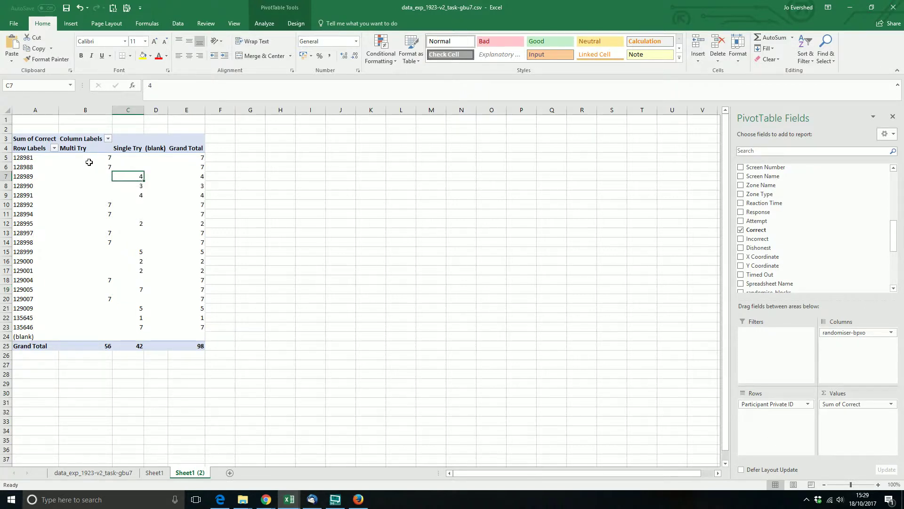
# Step: Copy Sheet1 (2) to the end as Sheet1 (3)
pyautogui.rightClick(196, 476)
pyautogui.click(229, 399)
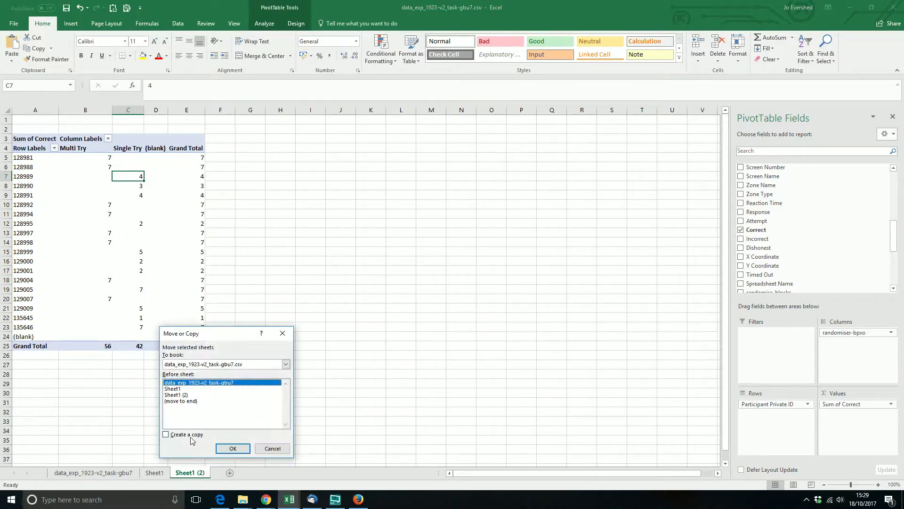
pyautogui.click(188, 434)
pyautogui.click(188, 401)
pyautogui.click(233, 447)
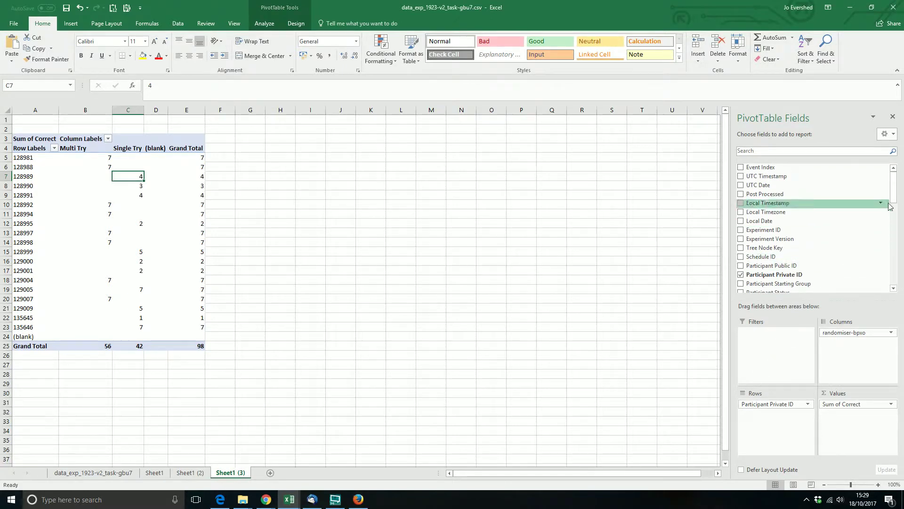
# Step: Add Attempt as a report filter and set it to show only Attempt 1
pyautogui.moveTo(894, 198); pyautogui.dragTo(895, 253)
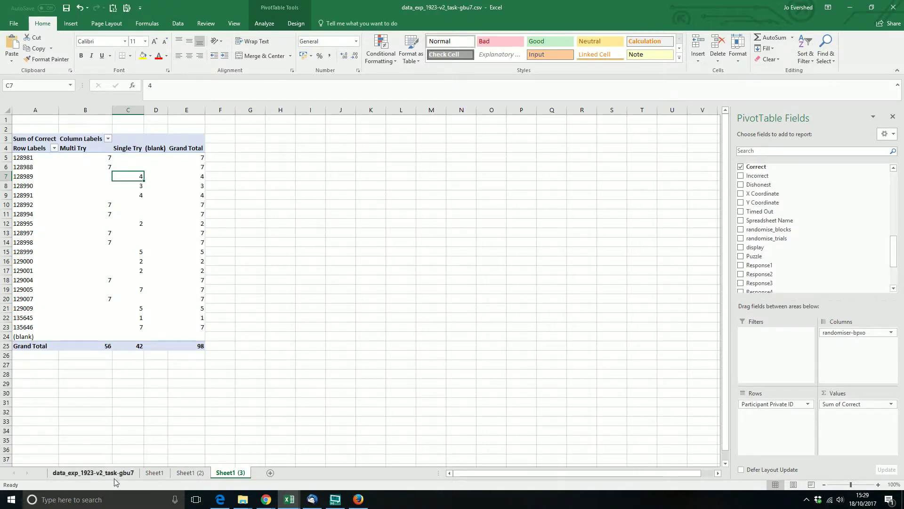
pyautogui.click(116, 473)
pyautogui.click(532, 112)
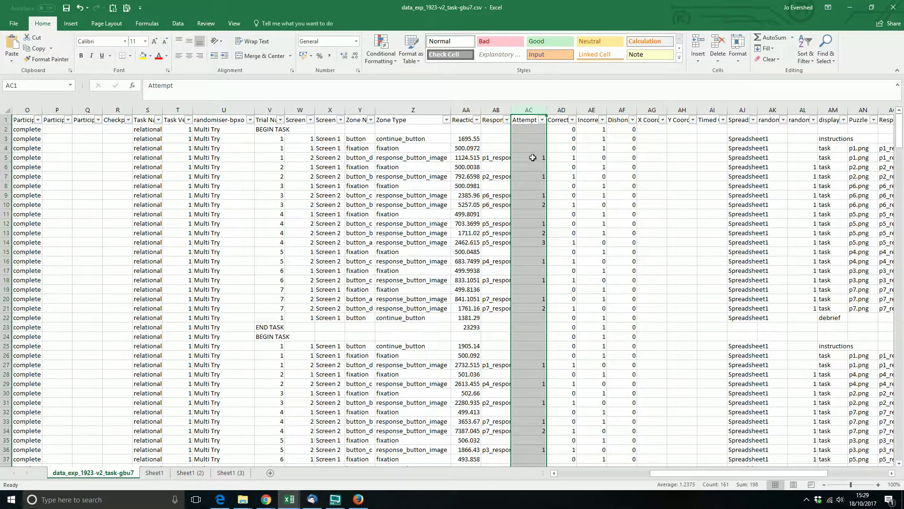
pyautogui.click(241, 474)
pyautogui.moveTo(894, 254); pyautogui.dragTo(892, 236)
pyautogui.moveTo(757, 234); pyautogui.dragTo(773, 334)
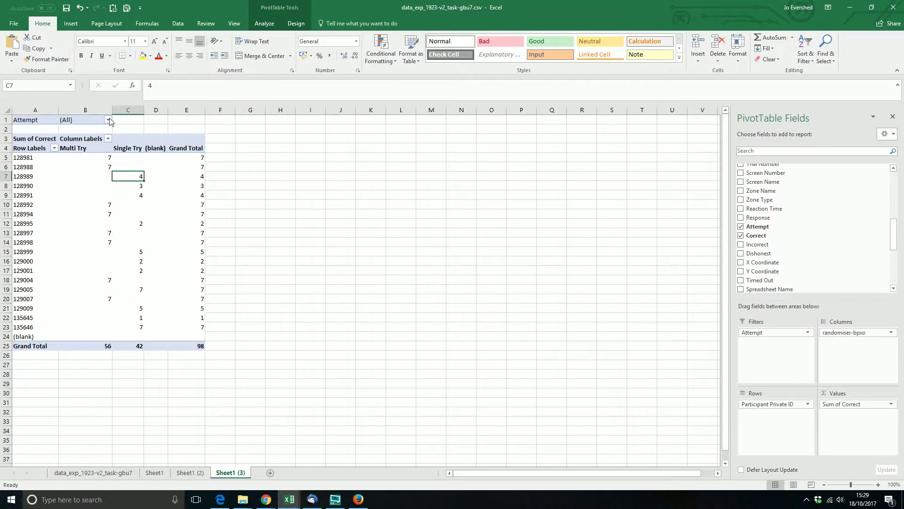
pyautogui.click(108, 119)
pyautogui.click(17, 149)
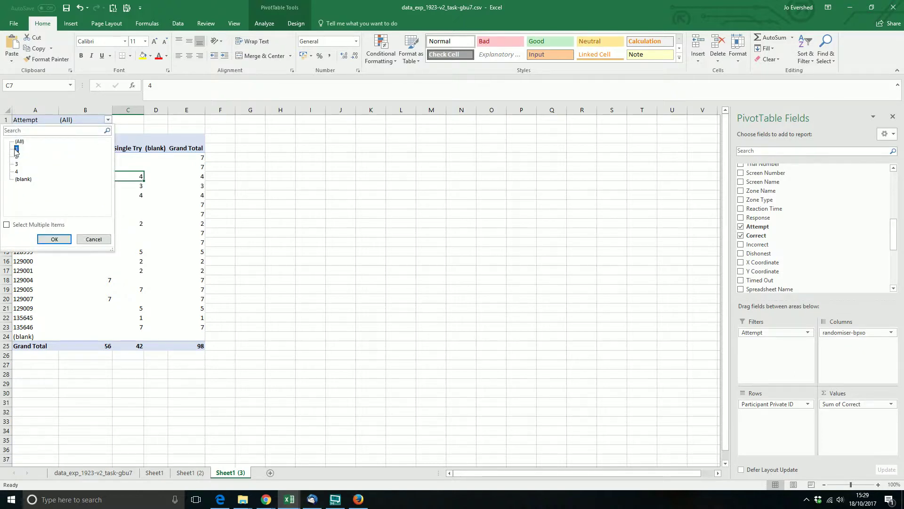
pyautogui.click(51, 239)
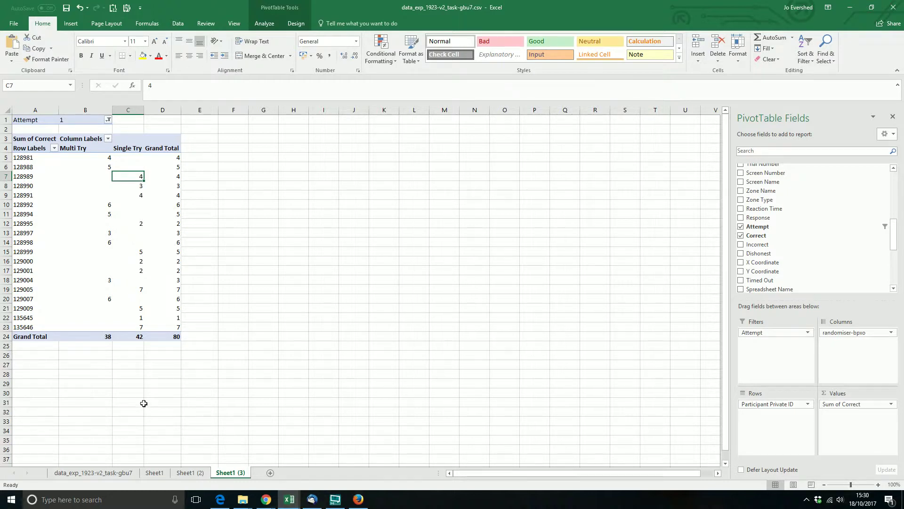
# Step: Verify the filtered totals: Multi Try 38, Single Try 42, grand total 80
pyautogui.moveTo(89, 158); pyautogui.dragTo(101, 298)
pyautogui.click(91, 337)
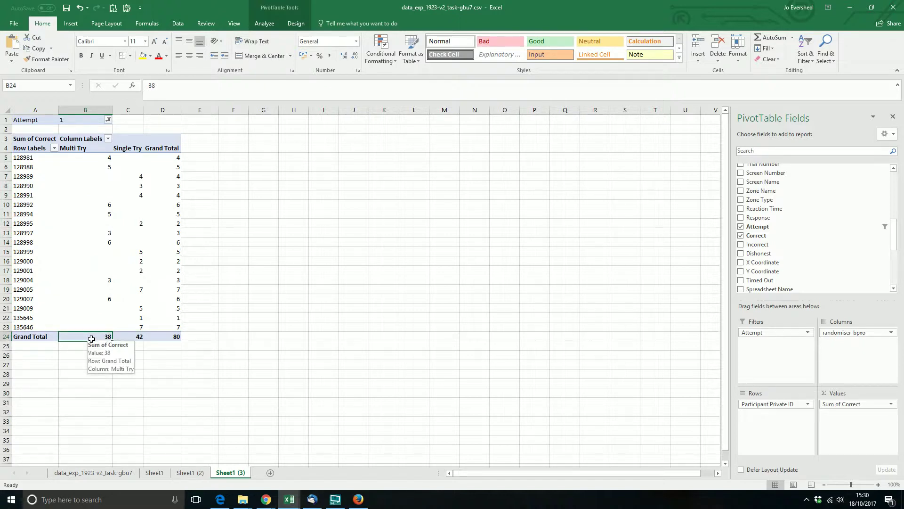
pyautogui.click(137, 336)
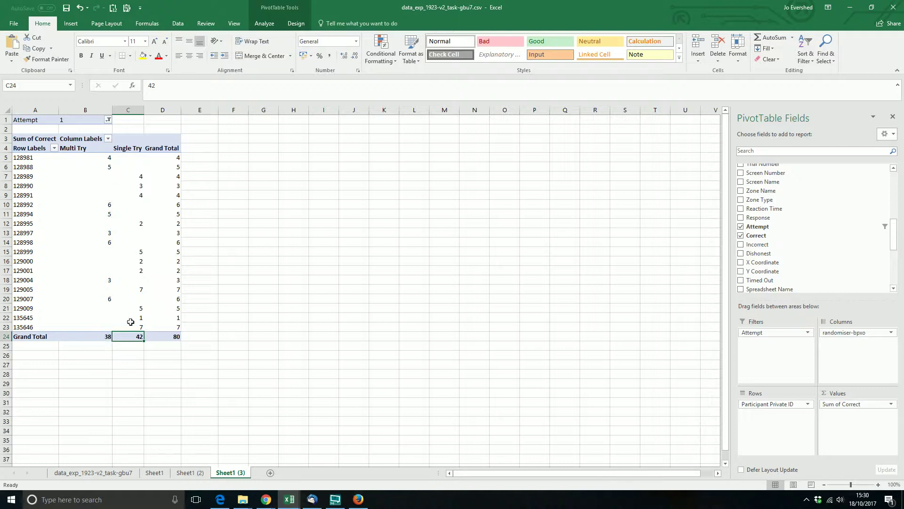
pyautogui.moveTo(96, 332)
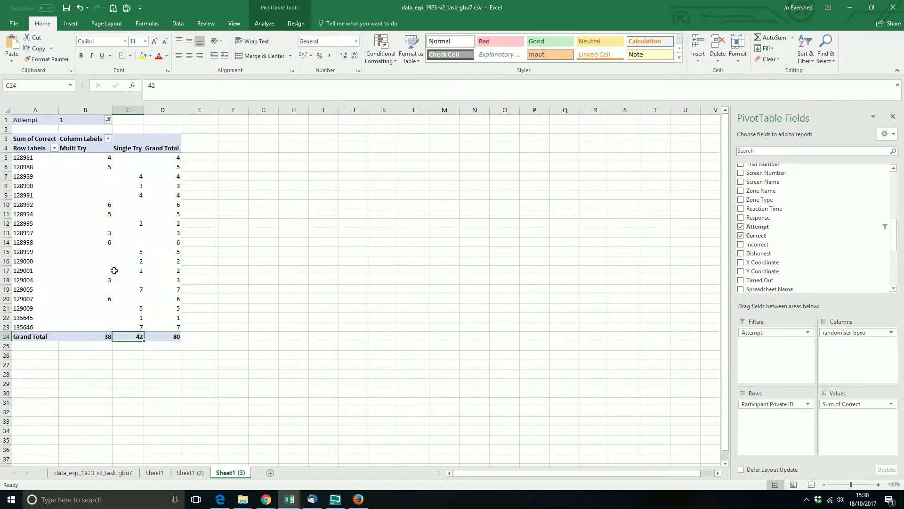
# Step: Open the code window for the Sheet1 (3) sheet, then close it and return to the workbook
pyautogui.rightClick(237, 476)
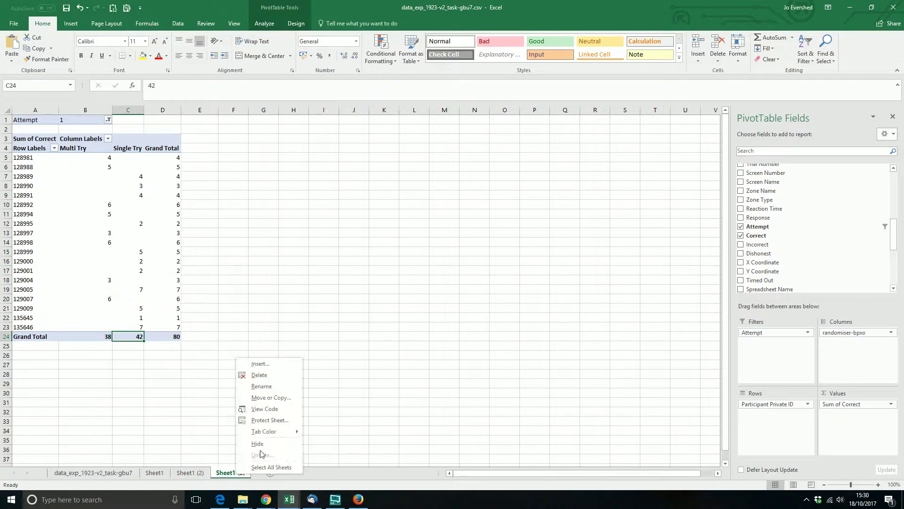
pyautogui.click(269, 408)
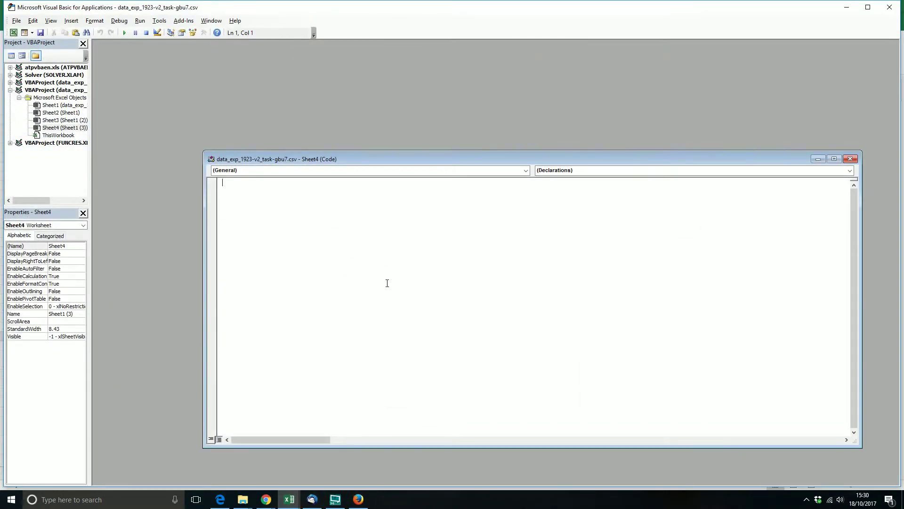
pyautogui.click(846, 7)
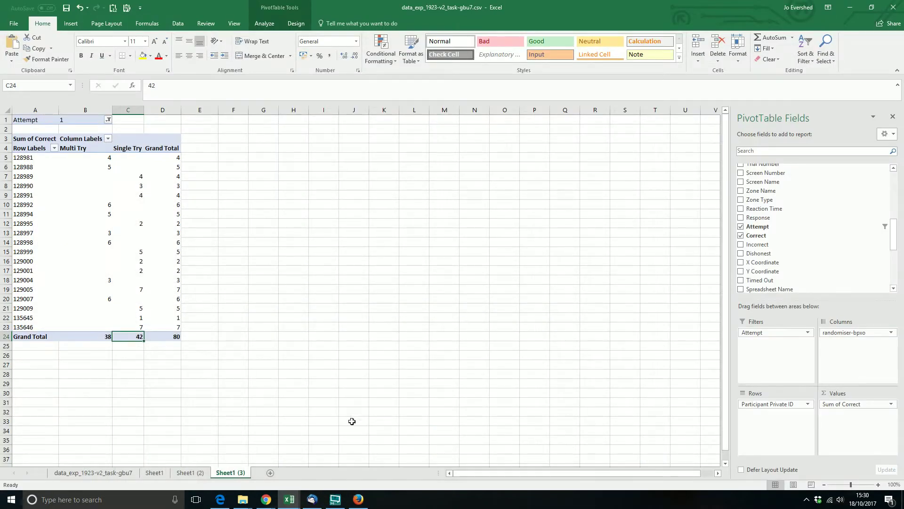
# Step: Copy the Sheet1 (3) sheet to the end of the workbook as Sheet1 (4)
pyautogui.rightClick(232, 474)
pyautogui.click(271, 397)
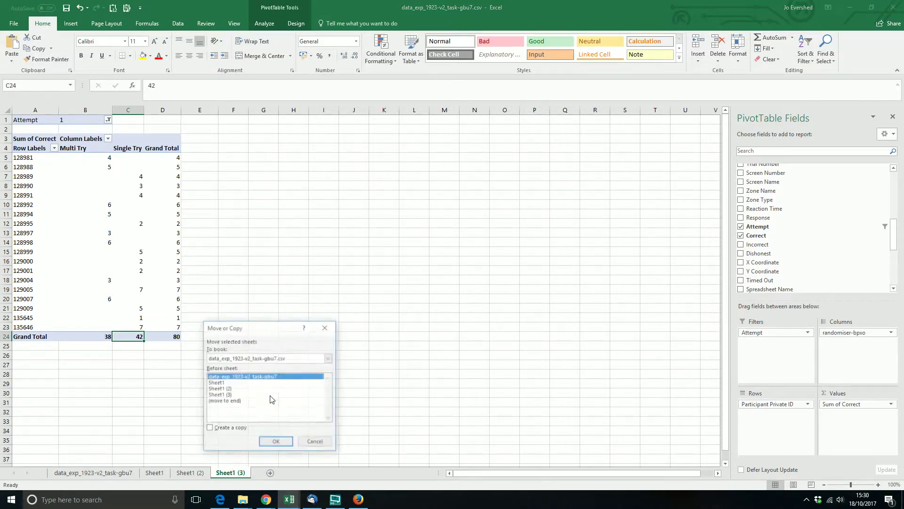
pyautogui.click(232, 428)
pyautogui.click(234, 401)
pyautogui.click(274, 443)
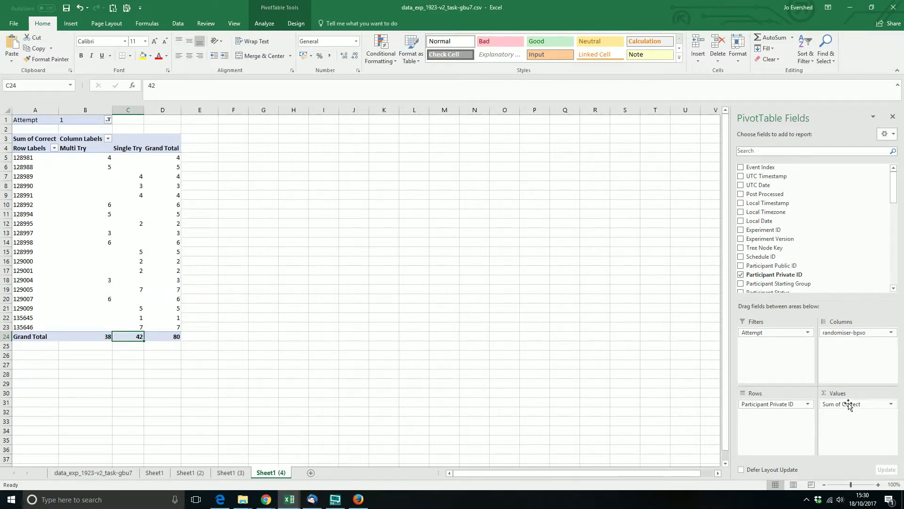
# Step: Widen column AA on the raw task data sheet to read Reaction Time, then return to Sheet1 (4)
pyautogui.click(113, 472)
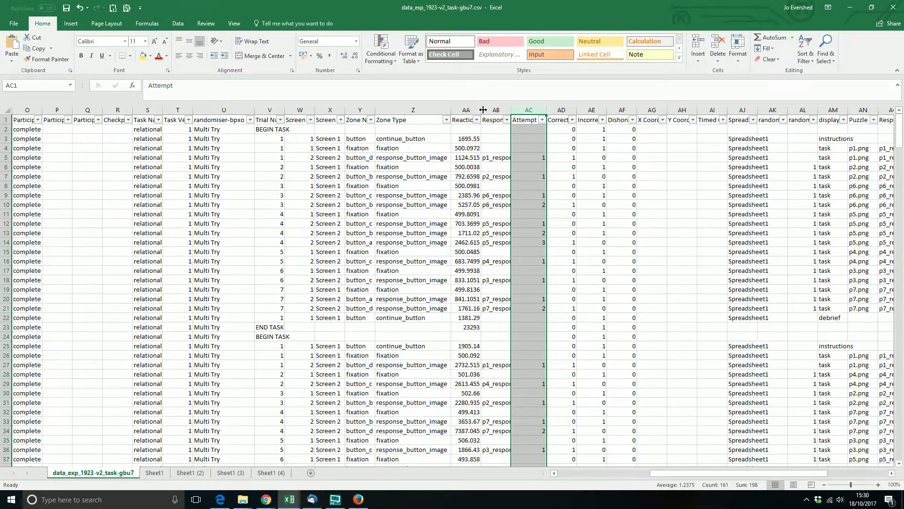
pyautogui.doubleClick(483, 110)
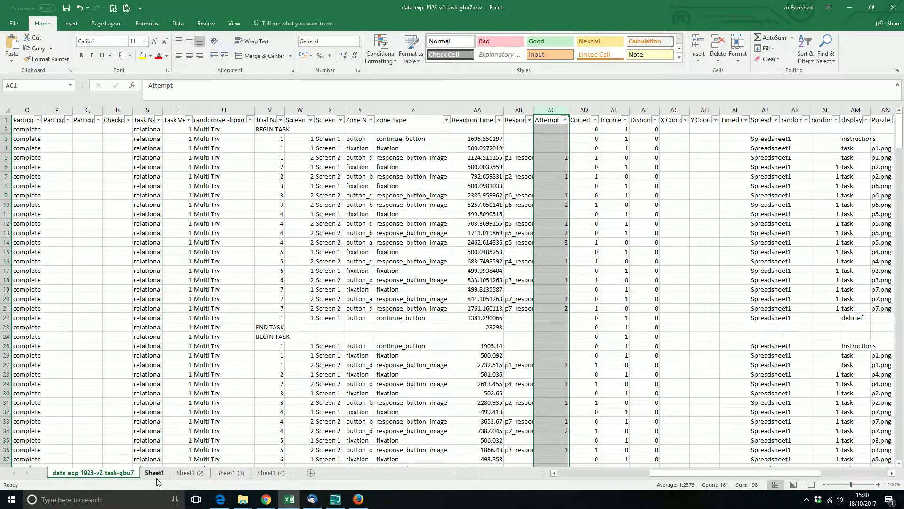
pyautogui.click(271, 472)
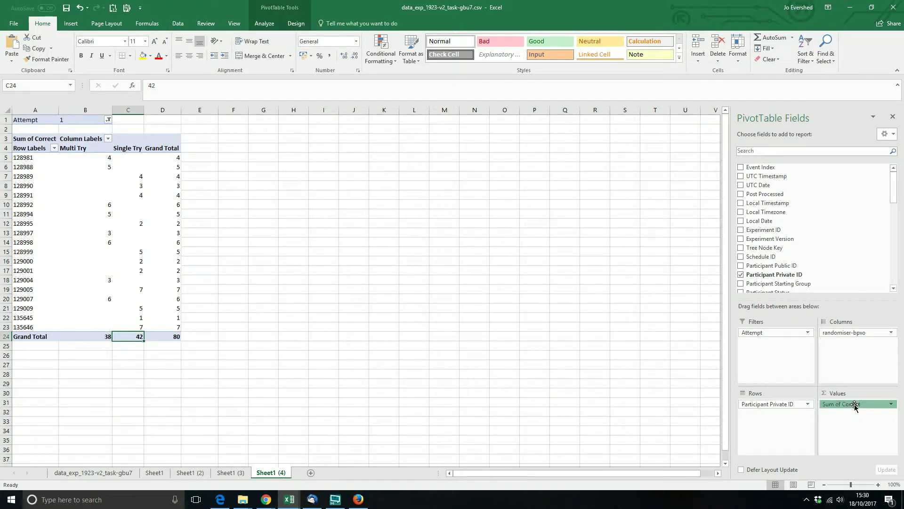
# Step: Replace Sum of Correct with Reaction Time in the pivot values, summarised as Average
pyautogui.moveTo(854, 405); pyautogui.dragTo(839, 236)
pyautogui.scroll(-10, 875, 197)
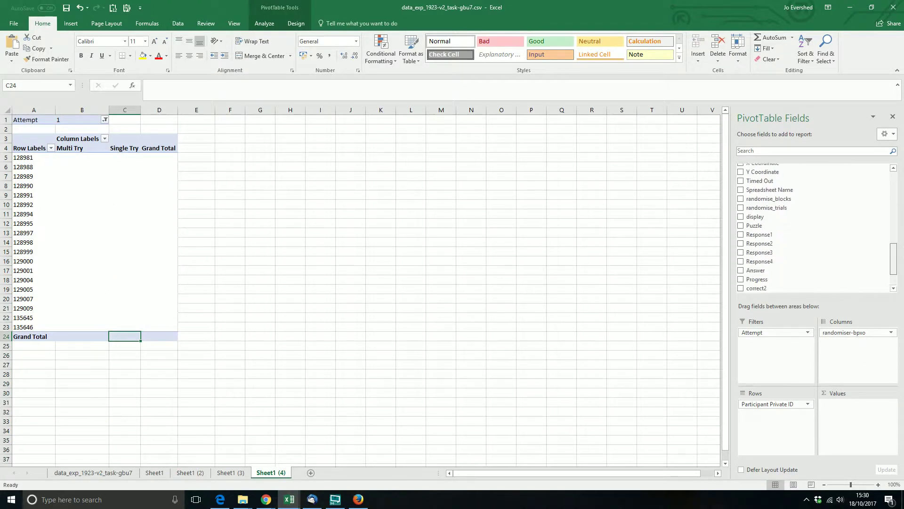
pyautogui.moveTo(894, 264); pyautogui.dragTo(894, 229)
pyautogui.moveTo(789, 239); pyautogui.dragTo(872, 436)
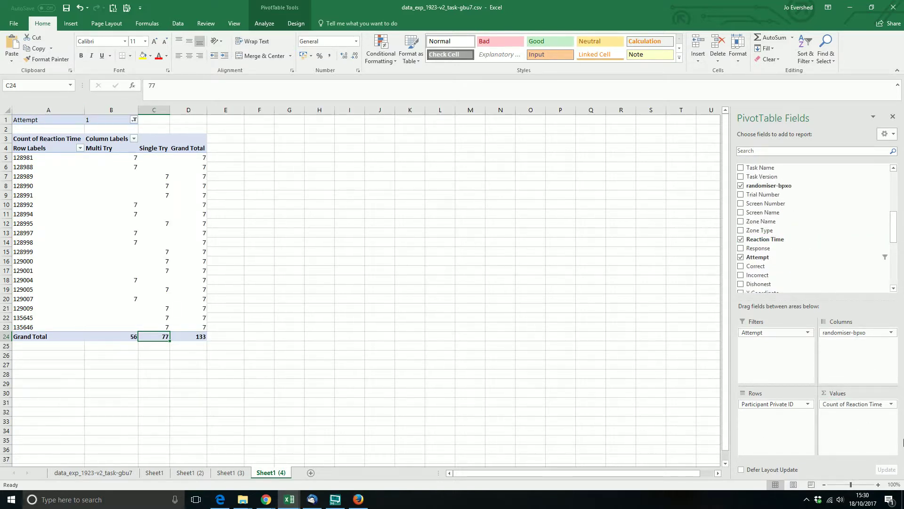
pyautogui.click(892, 404)
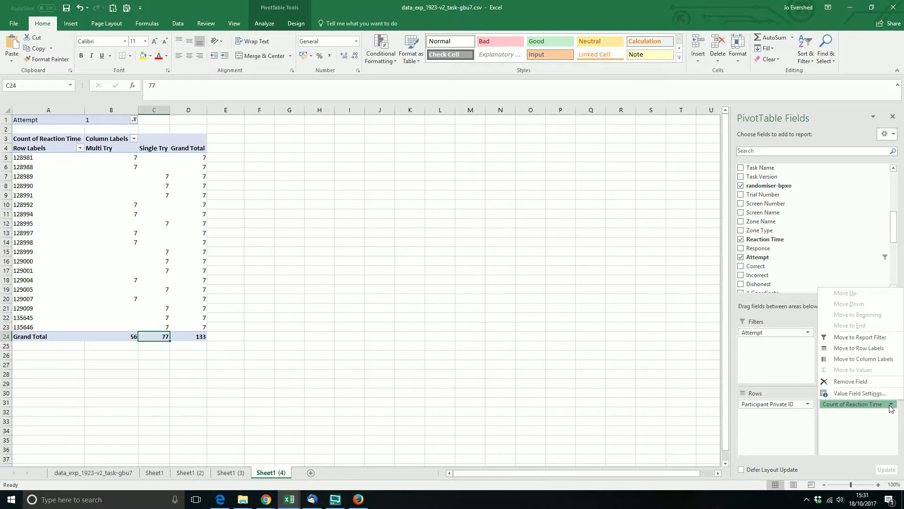
pyautogui.click(876, 394)
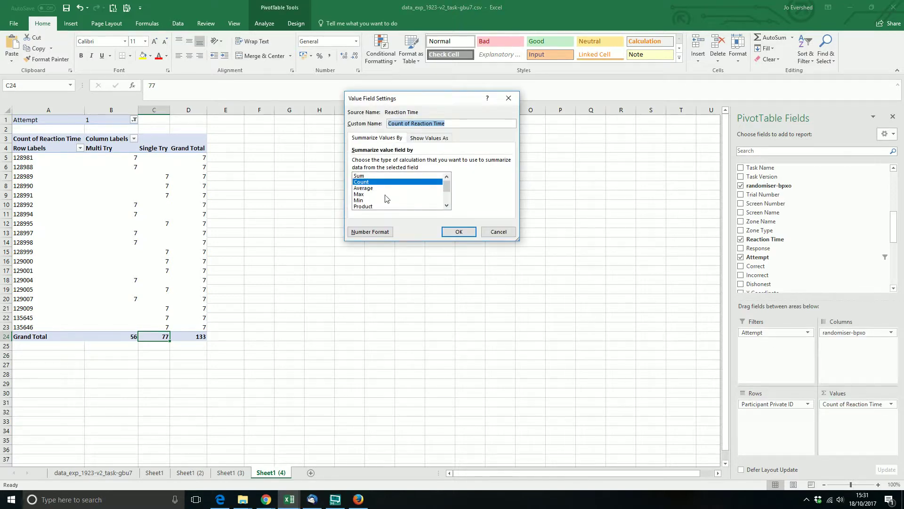
pyautogui.click(386, 188)
pyautogui.click(459, 232)
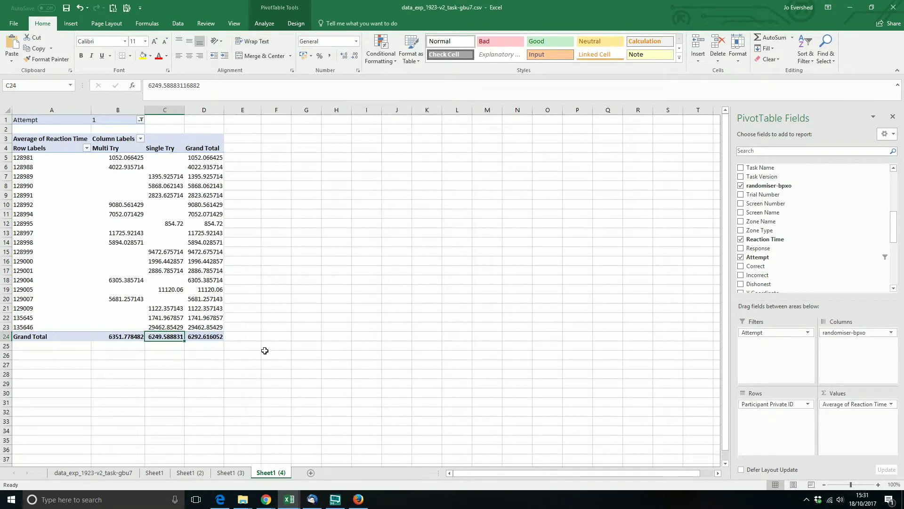
# Step: Round the averages in B5:D23 and the Grand Totals in B24:D24 to whole numbers
pyautogui.moveTo(121, 158); pyautogui.dragTo(205, 319)
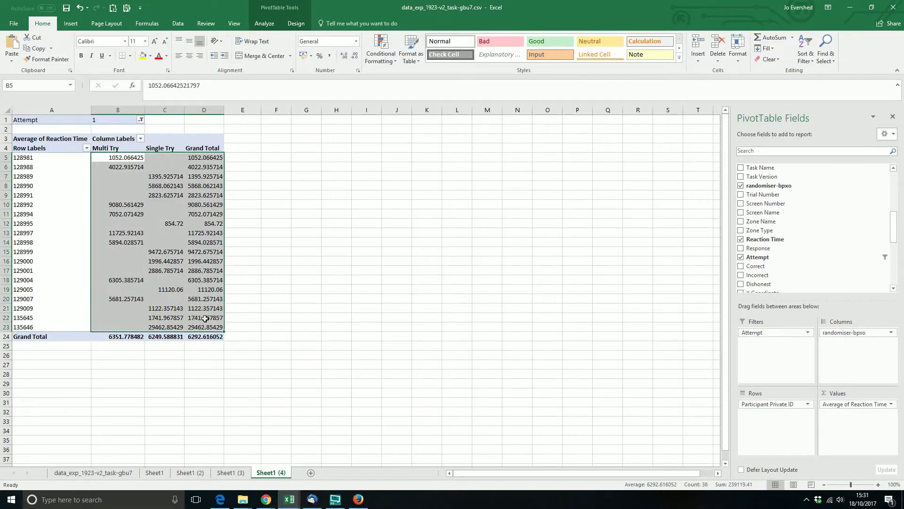
pyautogui.click(355, 55)
pyautogui.click(355, 55)
pyautogui.click(355, 56)
pyautogui.click(355, 56)
pyautogui.click(355, 56)
pyautogui.click(355, 55)
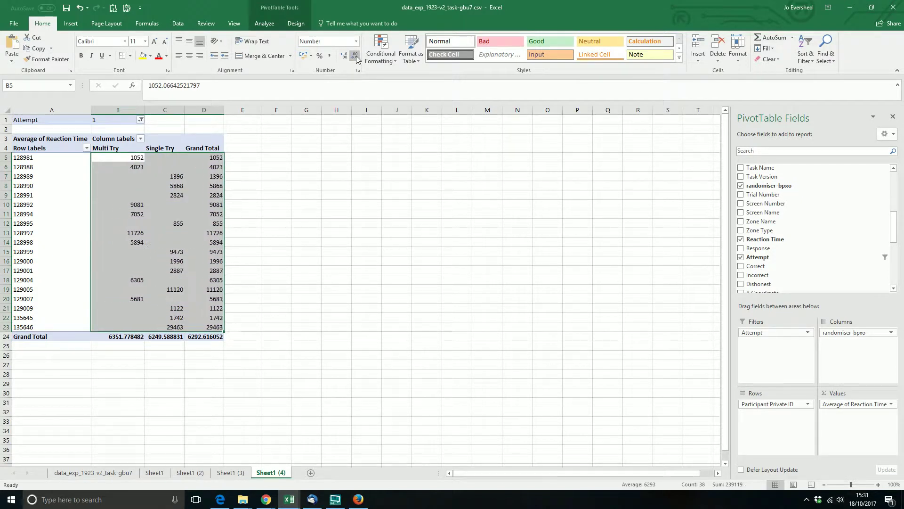
pyautogui.click(281, 280)
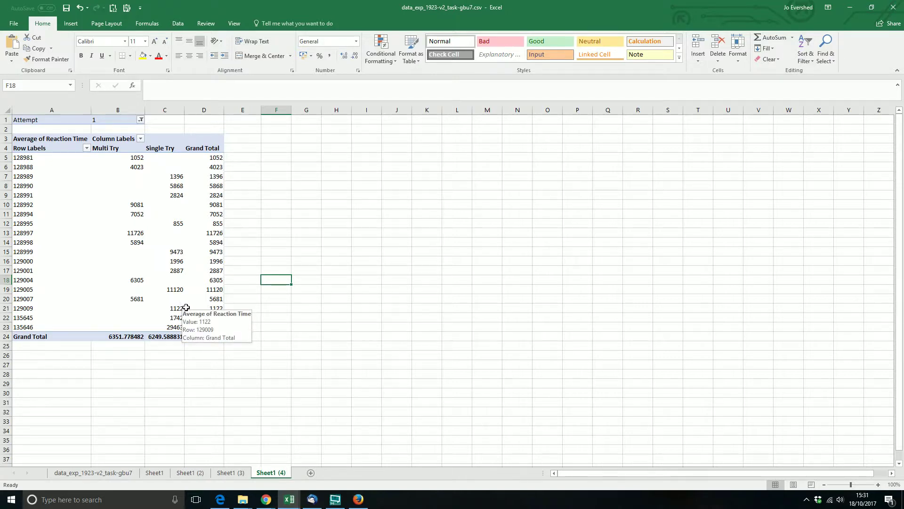
pyautogui.moveTo(116, 337); pyautogui.dragTo(222, 337)
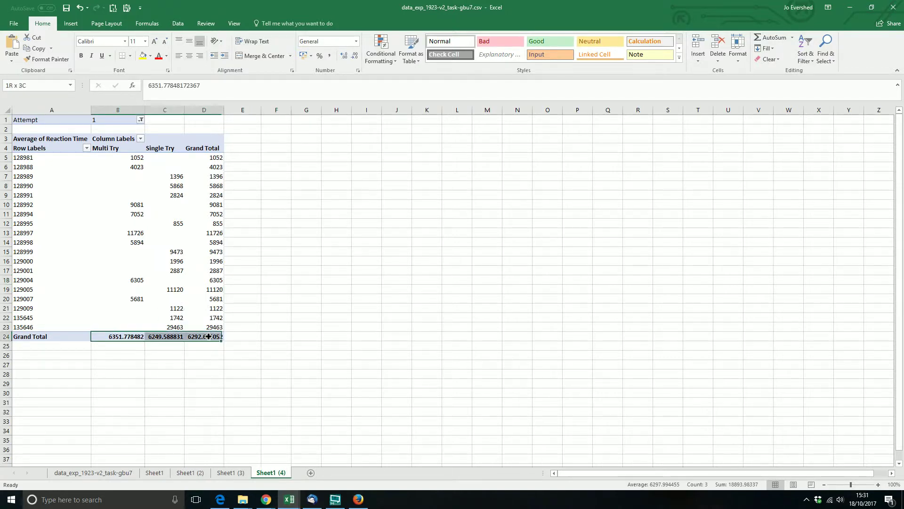
pyautogui.click(351, 61)
pyautogui.click(350, 61)
pyautogui.click(350, 61)
pyautogui.click(351, 61)
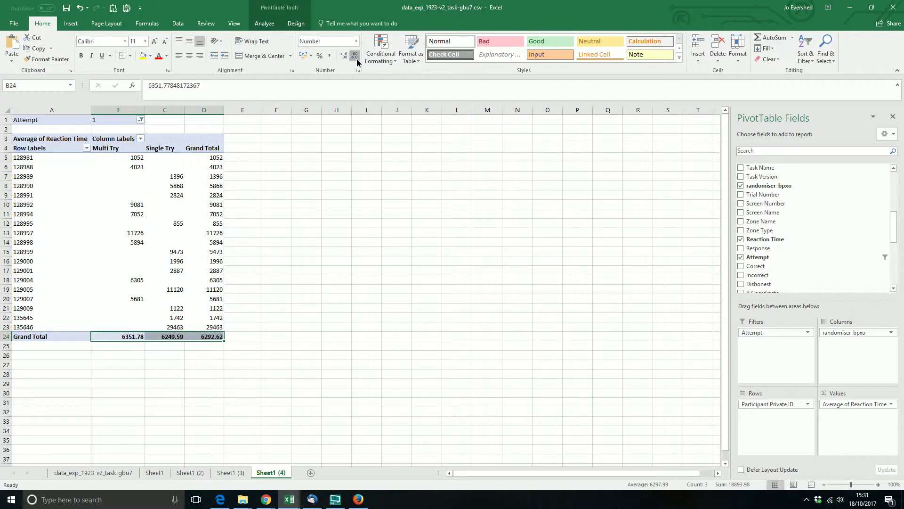
pyautogui.click(351, 62)
pyautogui.click(351, 61)
pyautogui.click(386, 327)
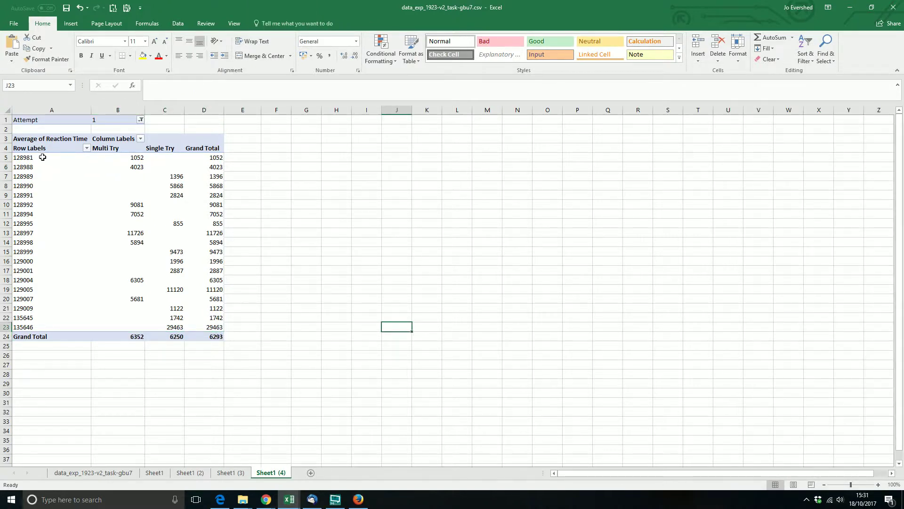
pyautogui.moveTo(28, 158); pyautogui.dragTo(72, 327)
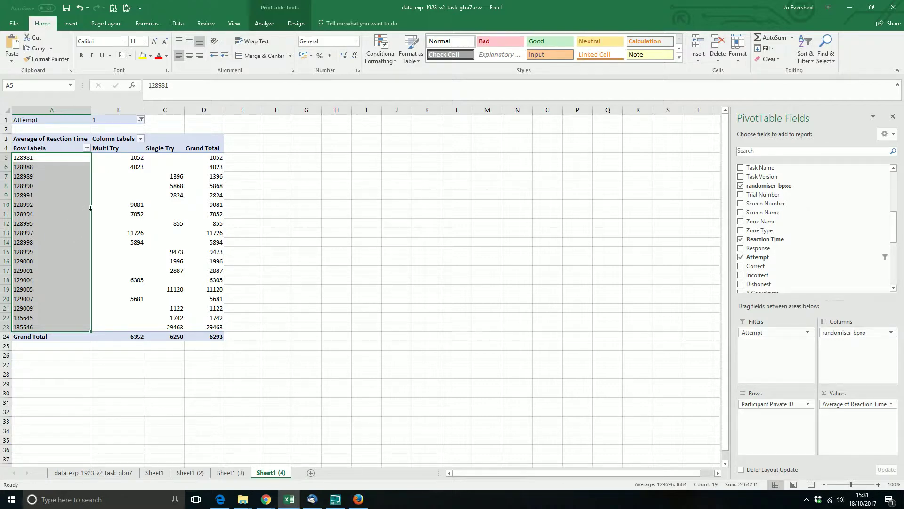
# Step: Open data_exp_1923-v2_questionnaire-xtpo.csv from the Gorilla Pivot Table folder in Excel
pyautogui.moveTo(898, 226); pyautogui.dragTo(893, 260)
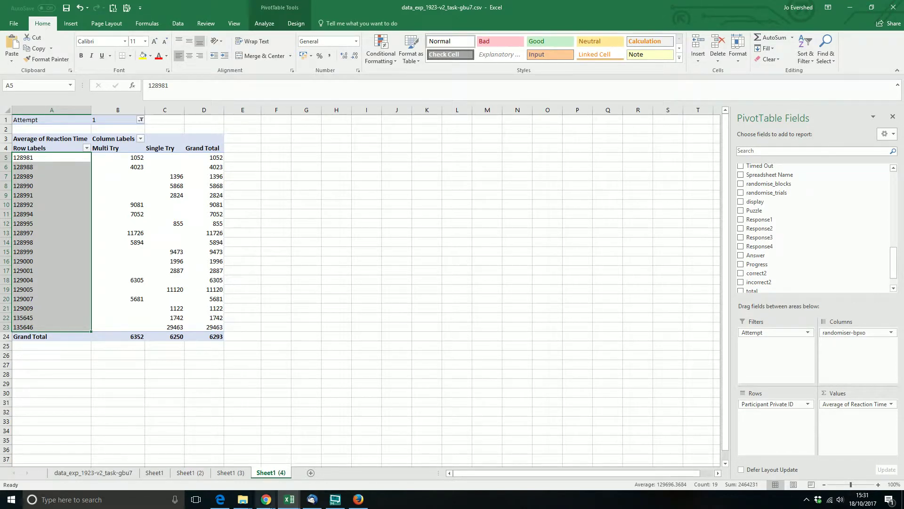
pyautogui.moveTo(244, 503)
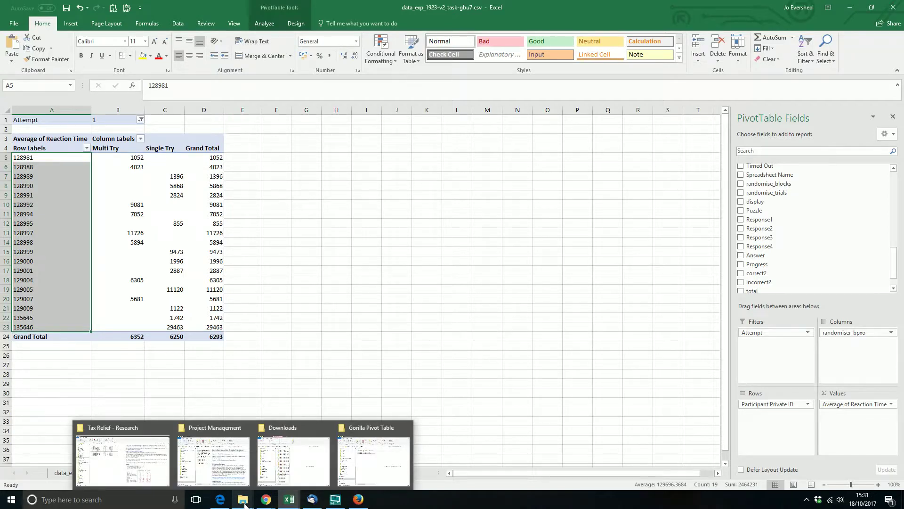
pyautogui.click(382, 459)
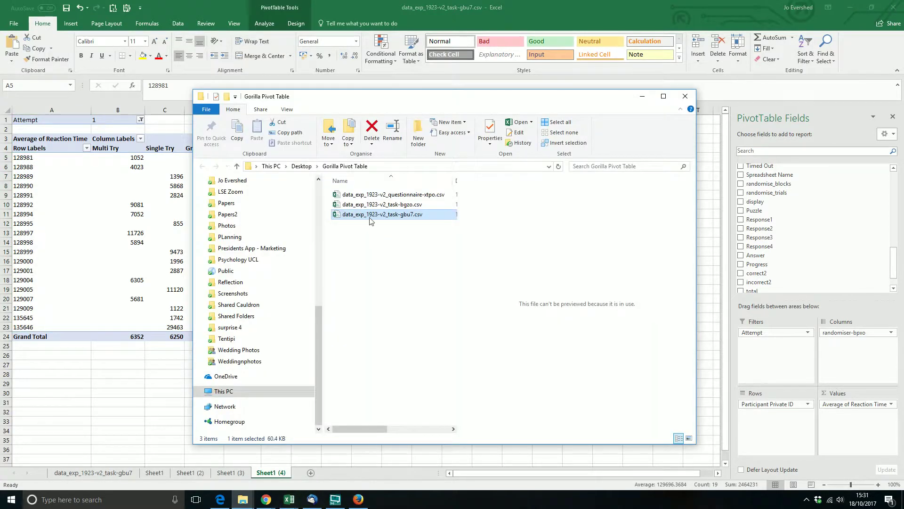
pyautogui.doubleClick(404, 195)
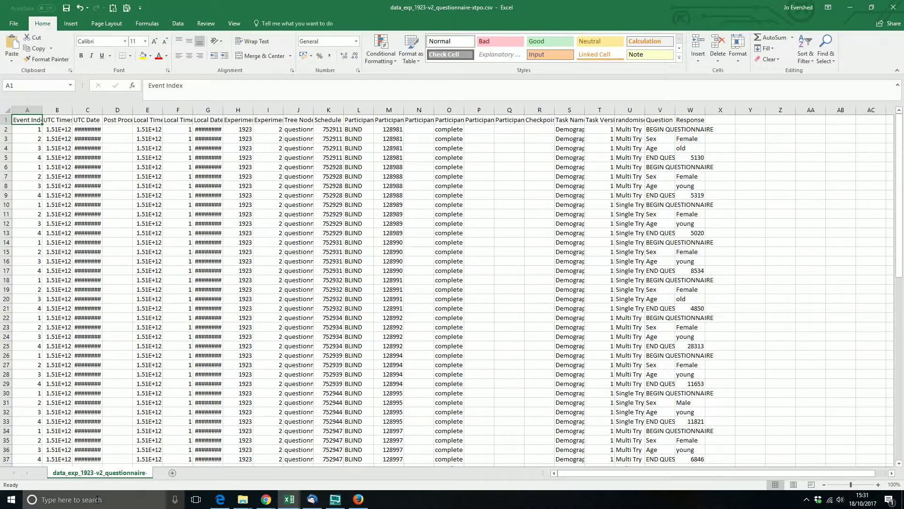
# Step: Start a Move or Copy of the questionnaire sheet, browse the target workbooks, then cancel
pyautogui.rightClick(128, 473)
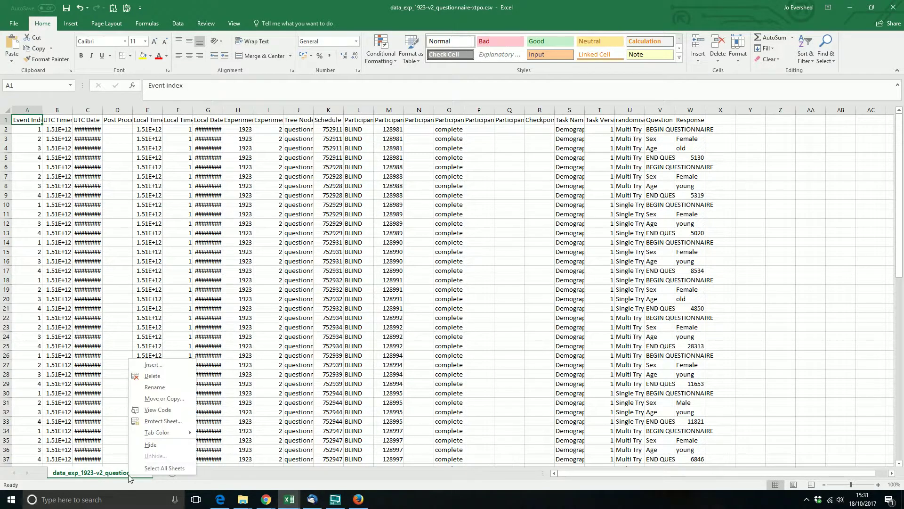
pyautogui.click(162, 399)
pyautogui.click(140, 434)
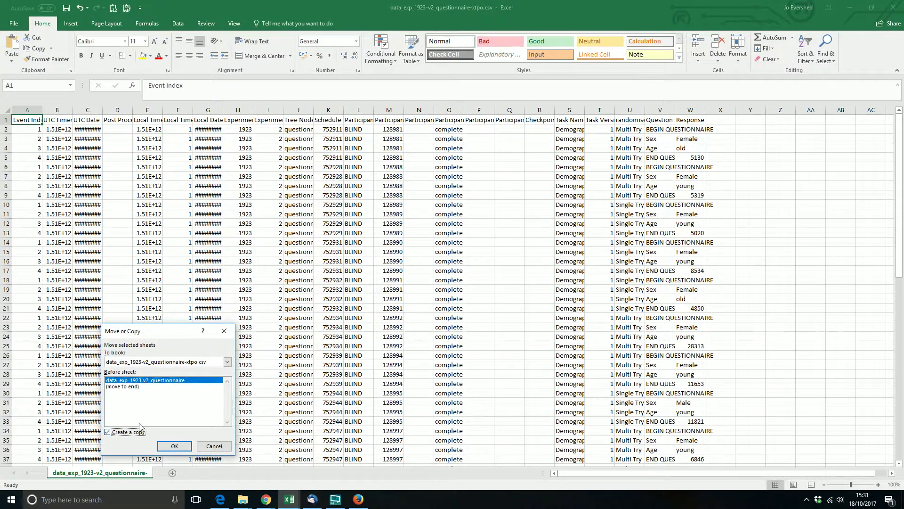
pyautogui.click(170, 362)
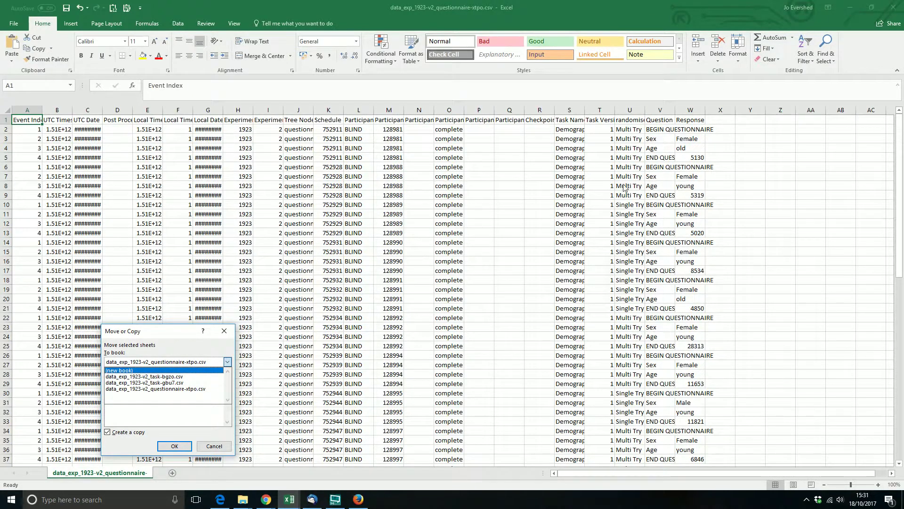
pyautogui.click(214, 446)
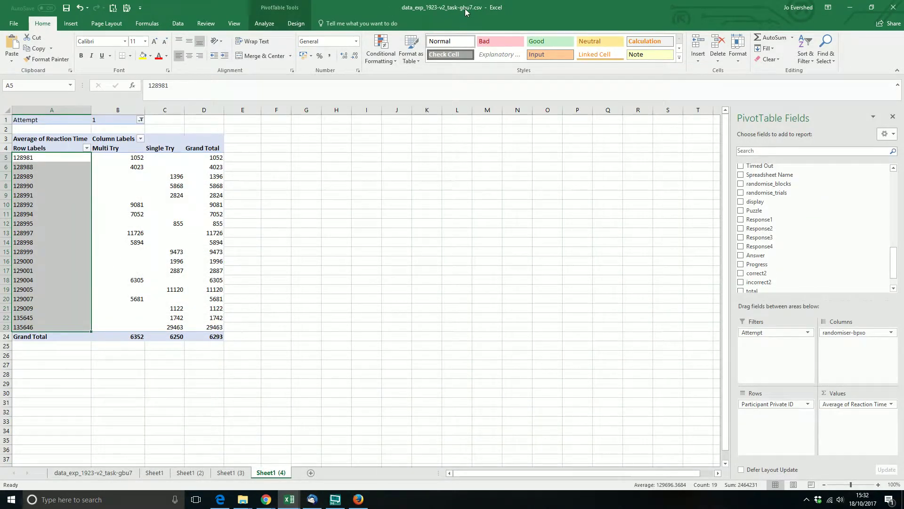
# Step: Save the task workbook as an Excel Workbook named Pivots.xlsx
pyautogui.click(14, 23)
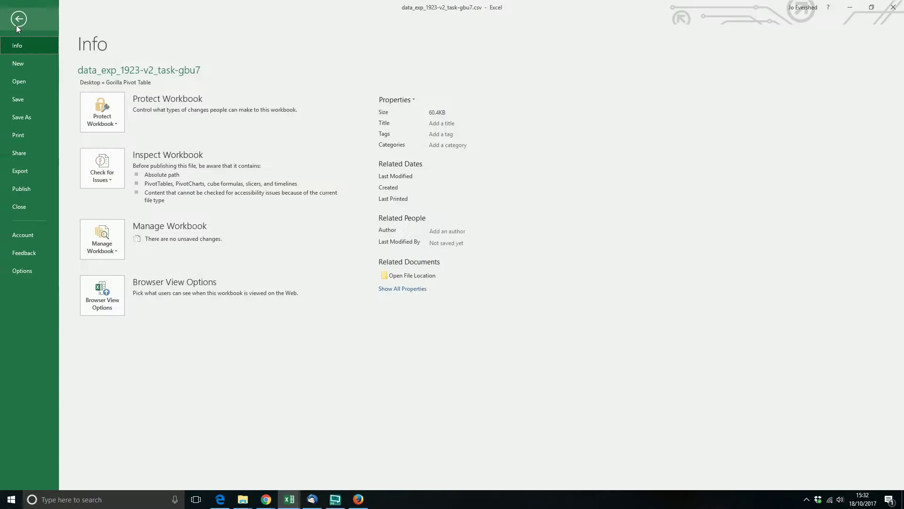
pyautogui.click(26, 119)
pyautogui.click(283, 97)
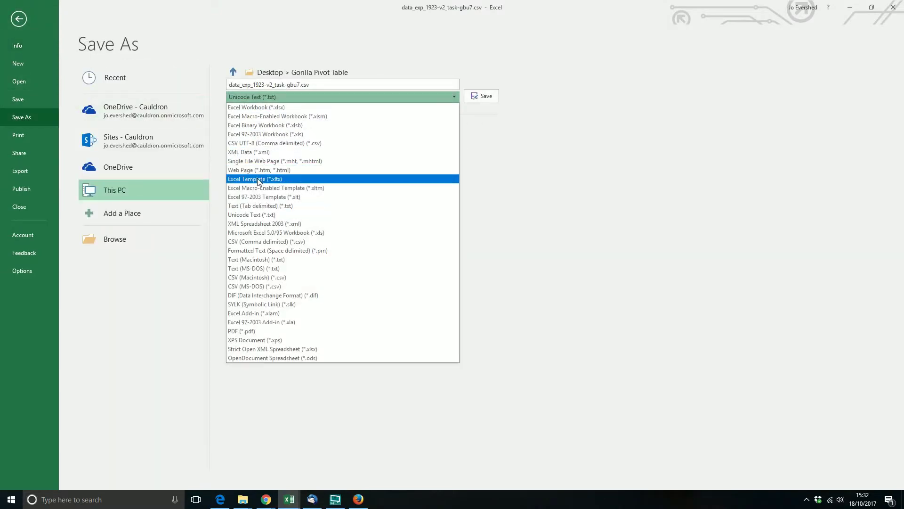
pyautogui.click(276, 109)
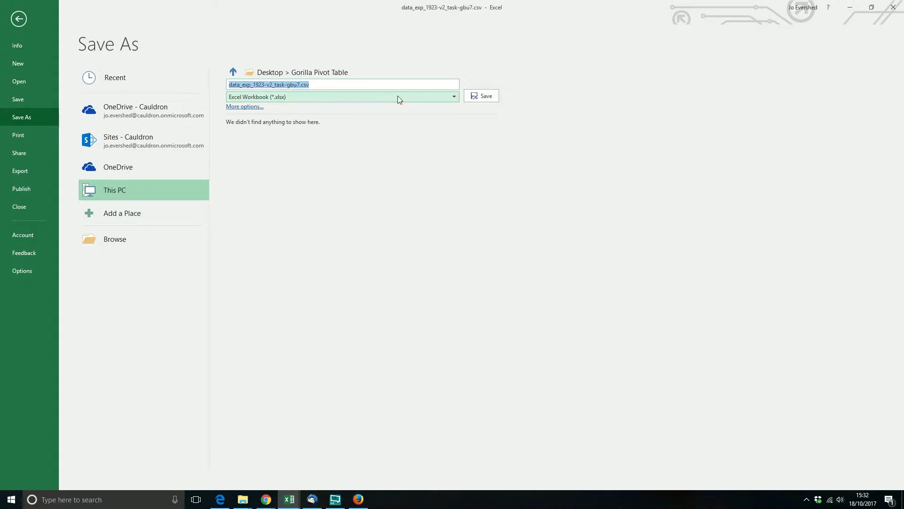
pyautogui.write('Pivots')
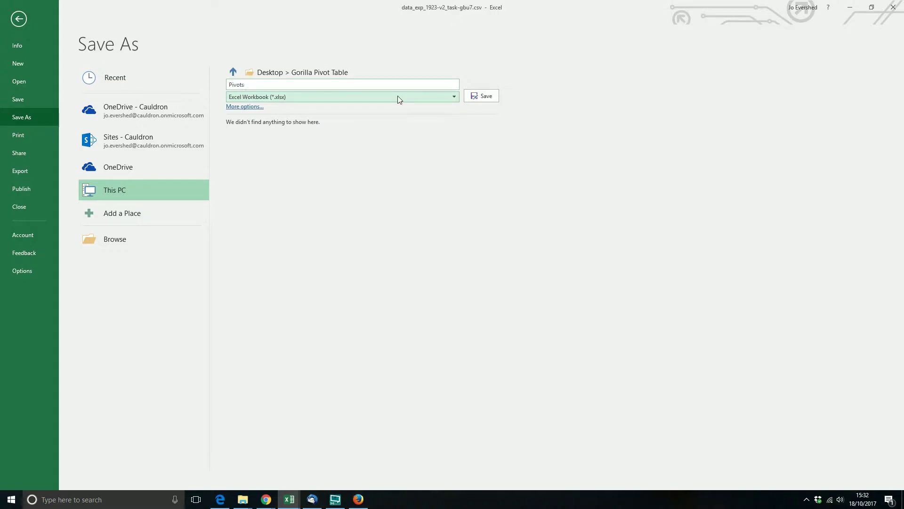
pyautogui.press('Return')
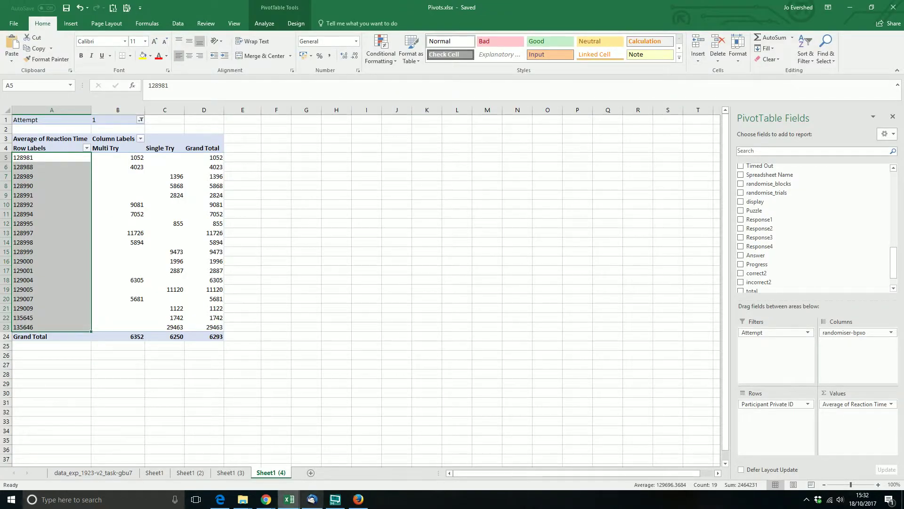
pyautogui.moveTo(289, 499)
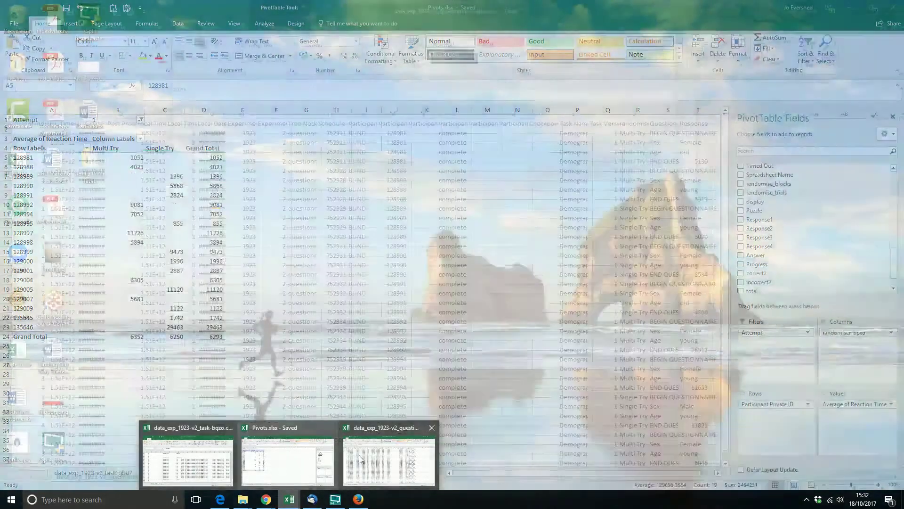
# Step: Copy the questionnaire data sheet into the Pivots.xlsx workbook
pyautogui.click(389, 459)
pyautogui.rightClick(113, 472)
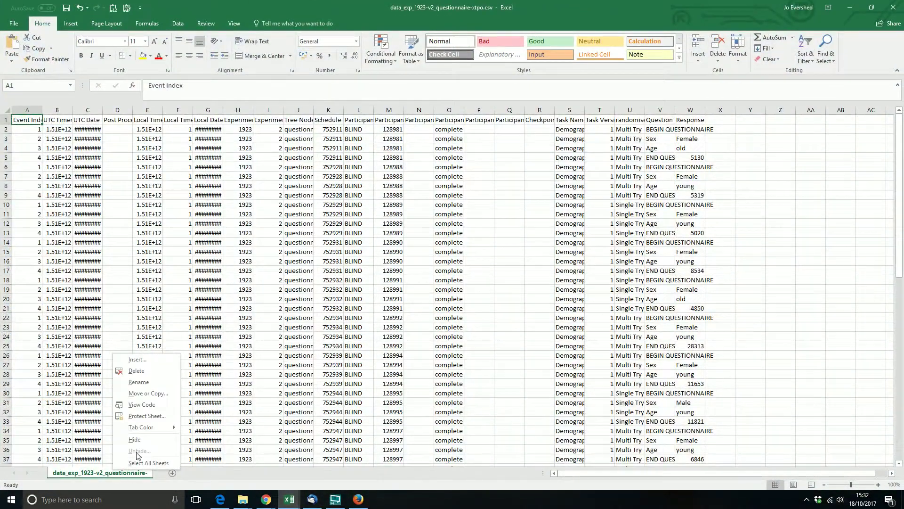
pyautogui.click(156, 394)
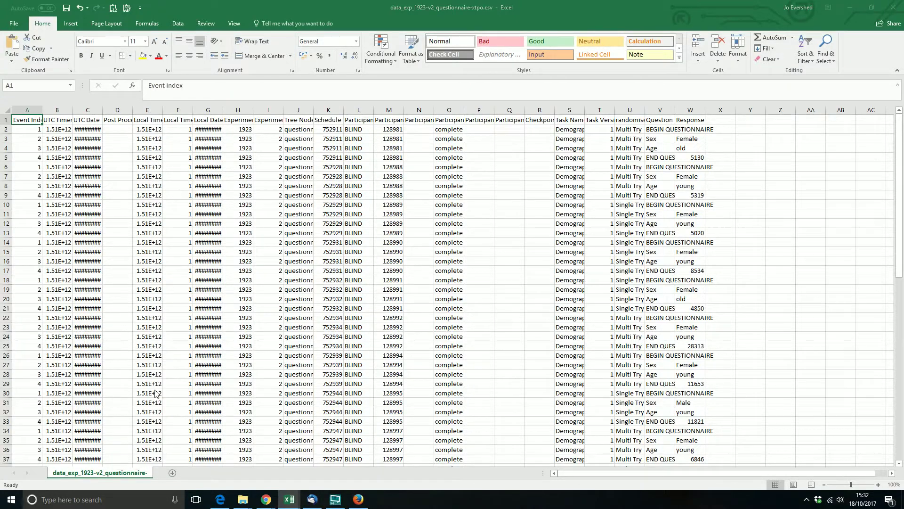
pyautogui.click(115, 425)
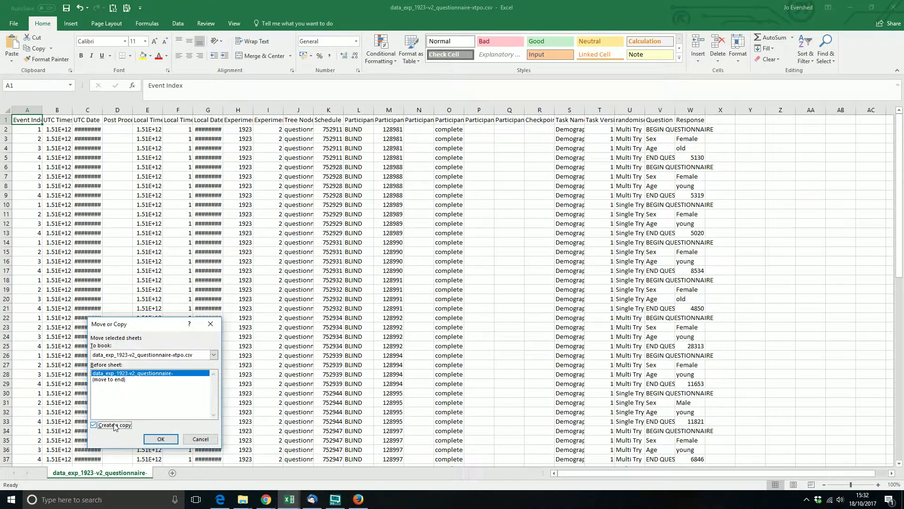
pyautogui.click(178, 356)
pyautogui.click(141, 381)
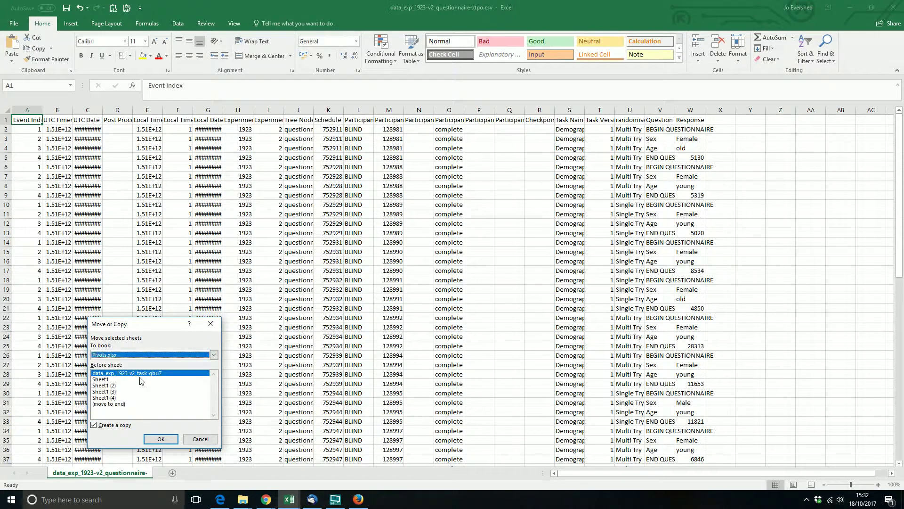
pyautogui.click(161, 439)
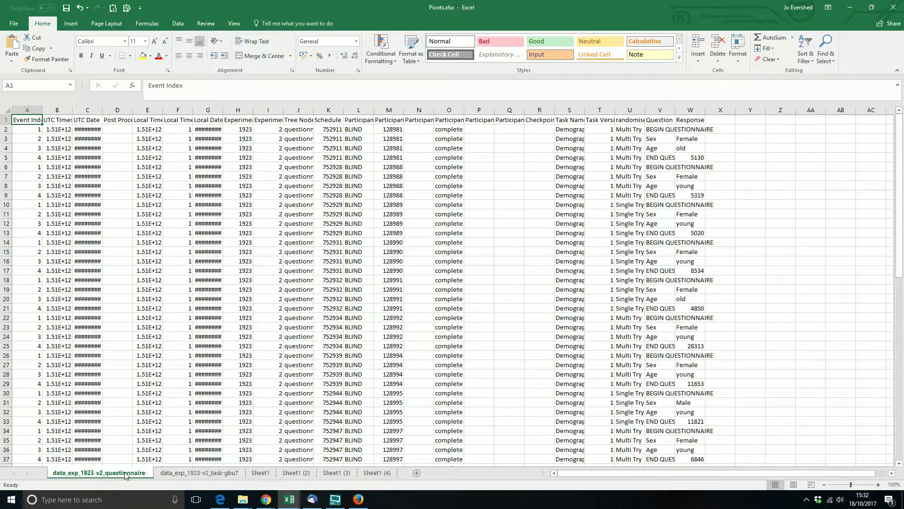
# Step: Select the full questionnaire data range from A1 and create a pivot table on a new sheet
pyautogui.click(87, 204)
pyautogui.click(87, 223)
pyautogui.click(31, 121)
pyautogui.hotkey('ctrl', 'shift', 'End')
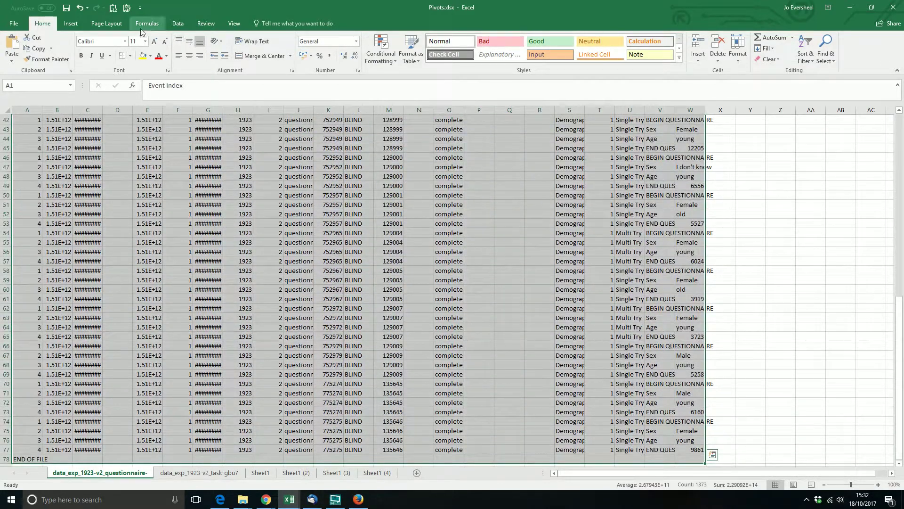
pyautogui.click(71, 24)
pyautogui.click(12, 47)
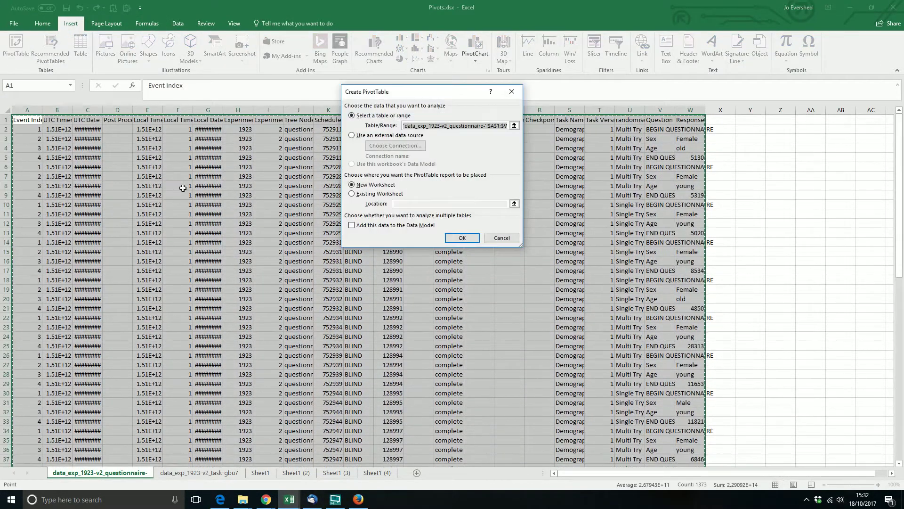
pyautogui.click(517, 236)
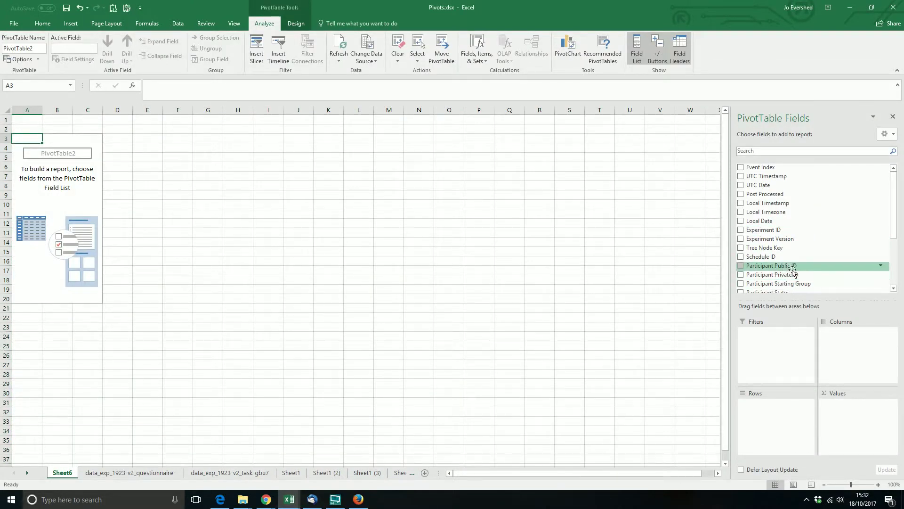
# Step: Put Participant Private ID in the new pivot's rows, comparing against the other sheets
pyautogui.moveTo(786, 277); pyautogui.dragTo(780, 434)
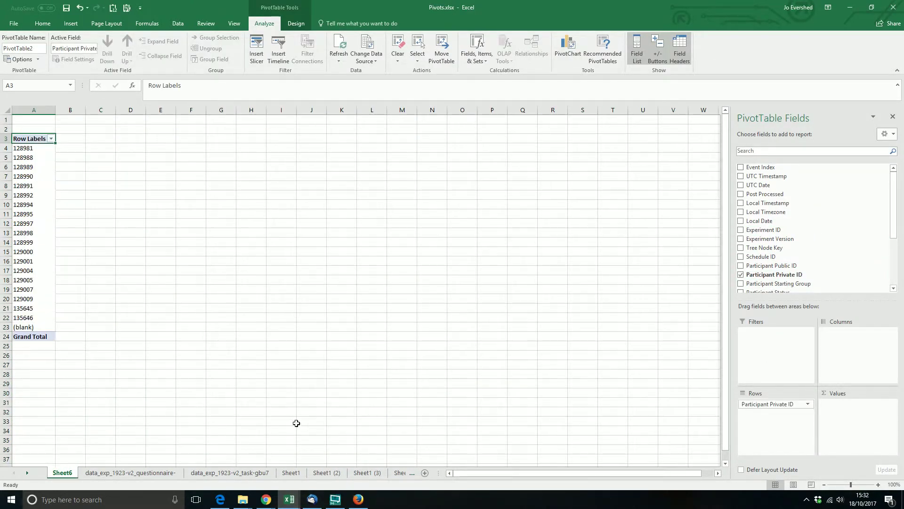
pyautogui.click(400, 473)
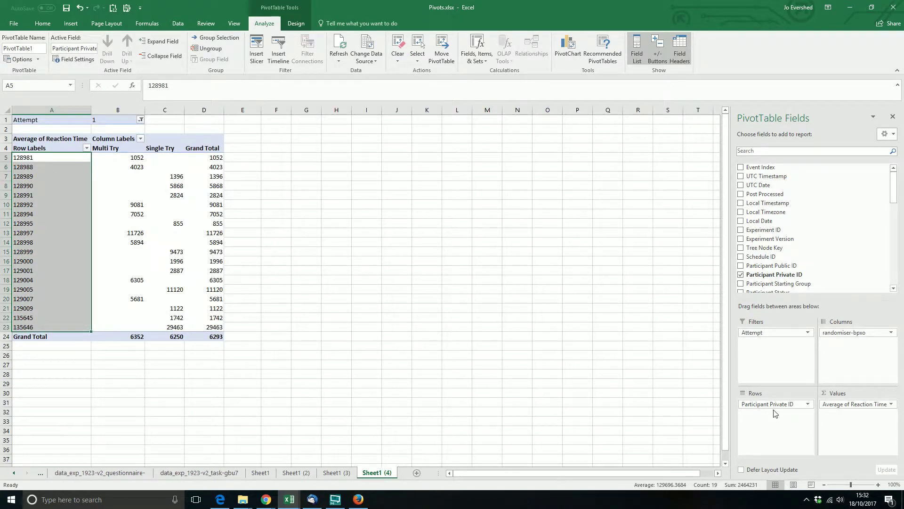
pyautogui.moveTo(441, 473); pyautogui.dragTo(582, 473)
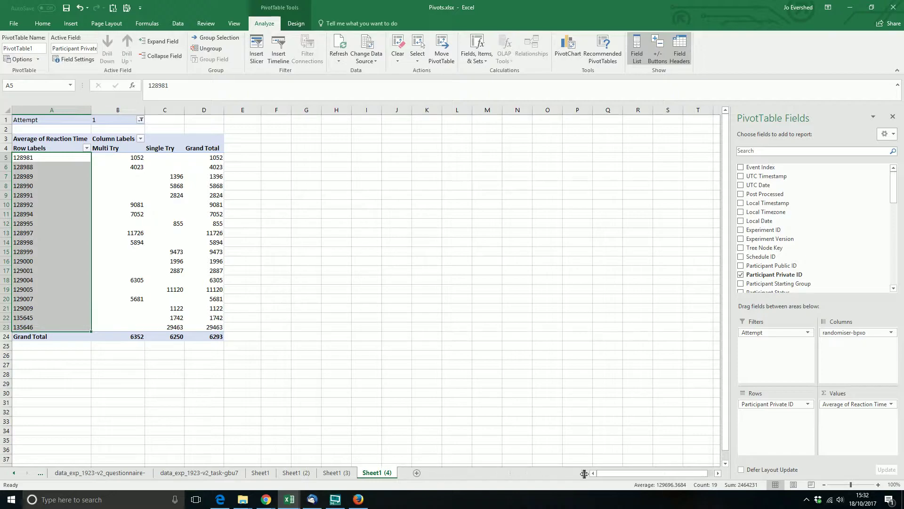
pyautogui.click(115, 473)
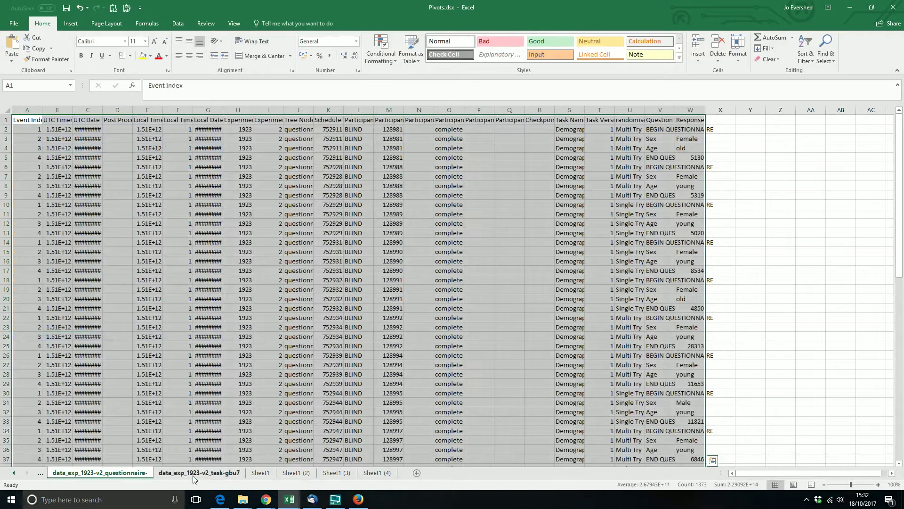
pyautogui.click(42, 474)
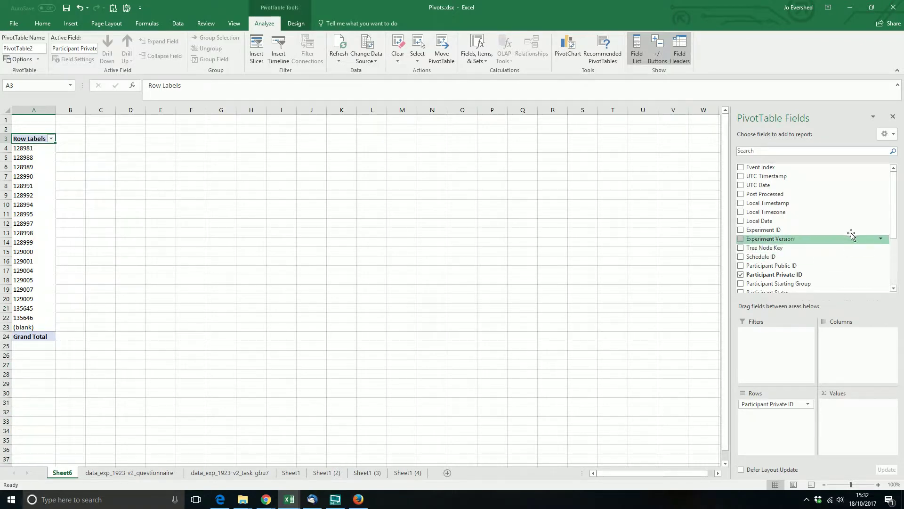
pyautogui.moveTo(894, 202); pyautogui.dragTo(894, 240)
pyautogui.scroll(-1, 815, 229)
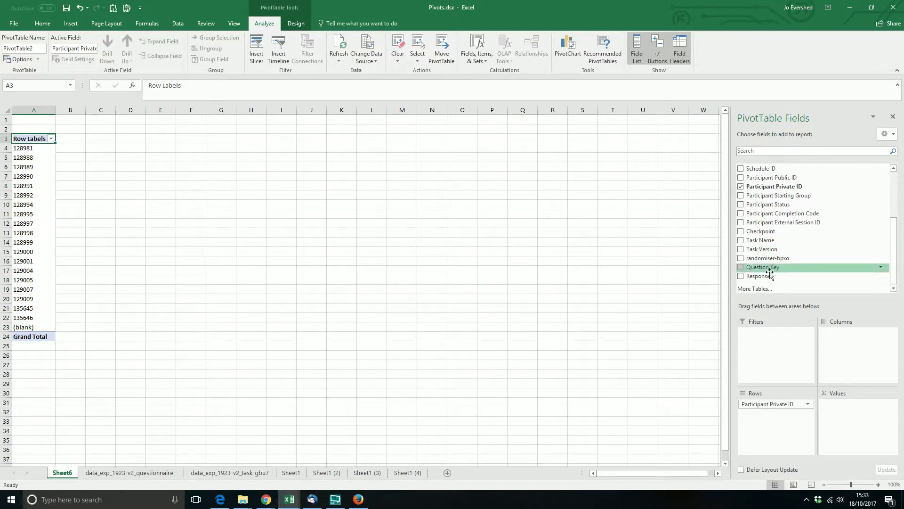
pyautogui.click(123, 473)
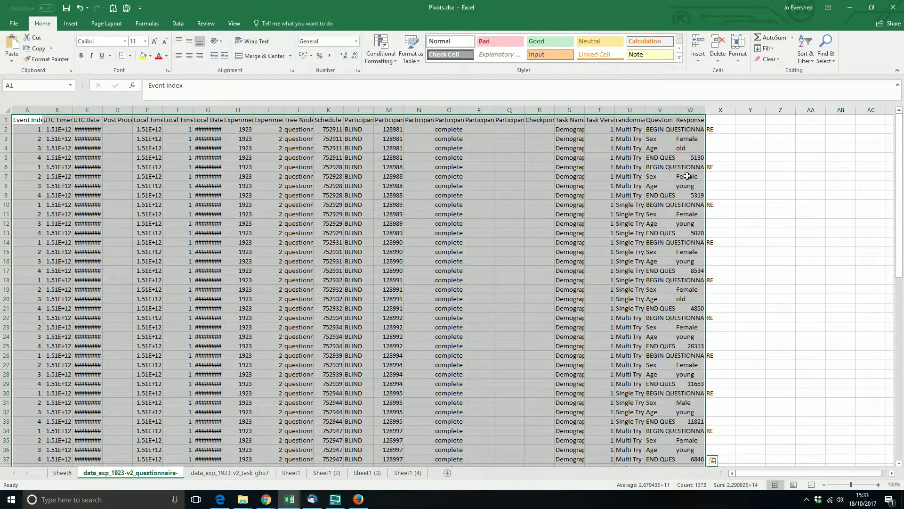
pyautogui.click(74, 473)
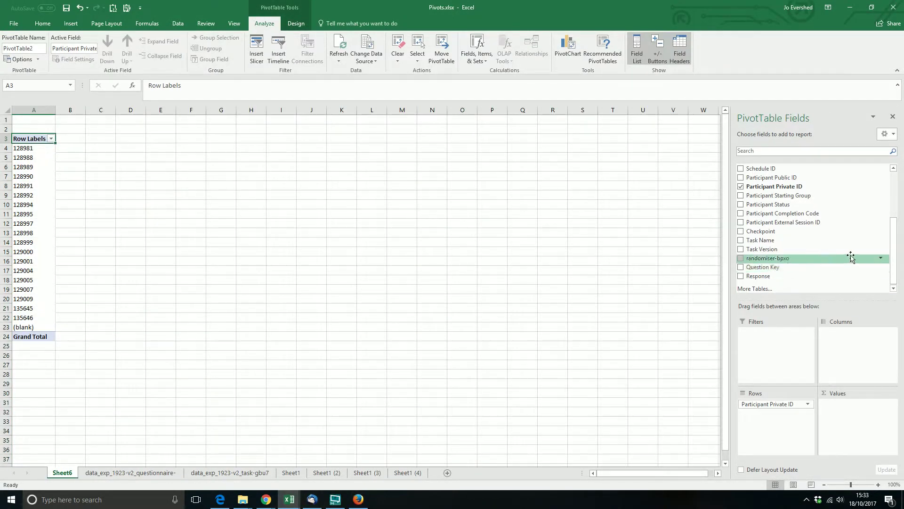
# Step: Add the Question Key and Response fields to the Sheet6 pivot layout
pyautogui.moveTo(851, 267); pyautogui.dragTo(845, 354)
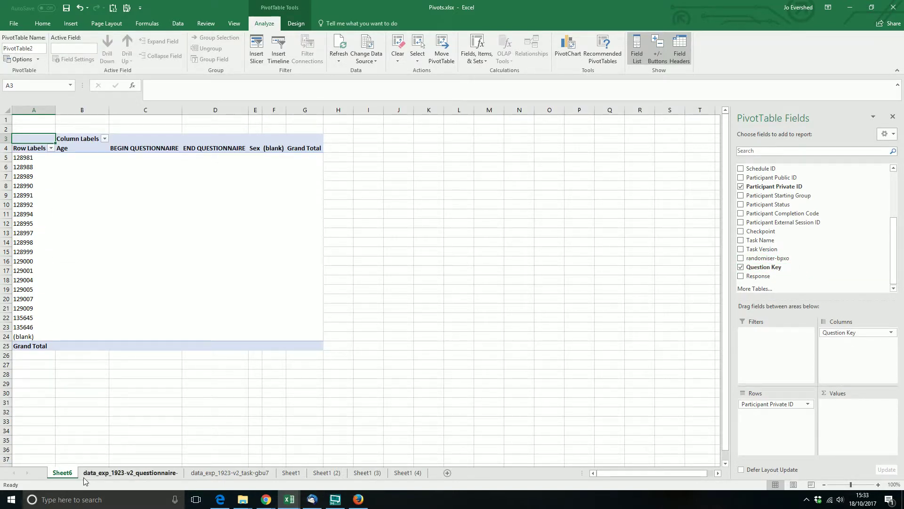
pyautogui.click(111, 474)
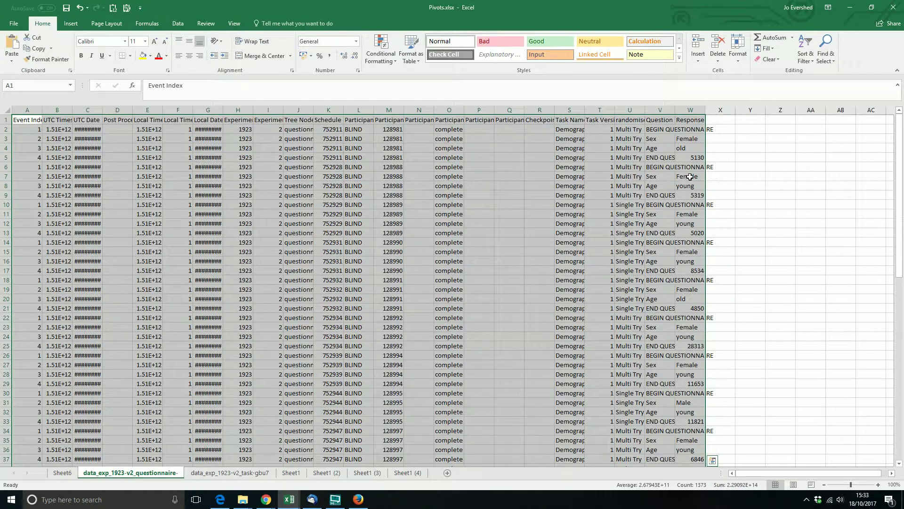
pyautogui.click(59, 472)
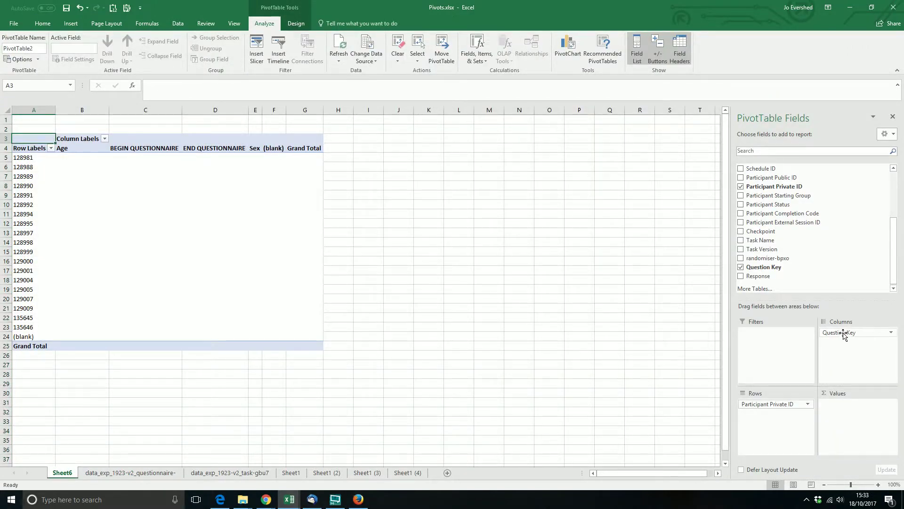
pyautogui.moveTo(843, 334); pyautogui.dragTo(854, 357)
pyautogui.moveTo(759, 276); pyautogui.dragTo(775, 342)
# Step: Filter the pivot's Question Key to Sex and count Response per participant
pyautogui.click(105, 120)
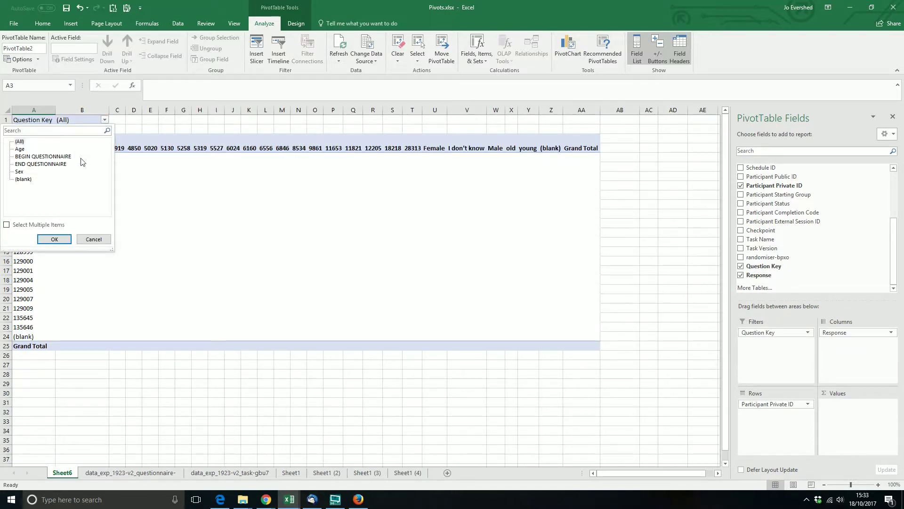
pyautogui.click(20, 171)
pyautogui.click(54, 239)
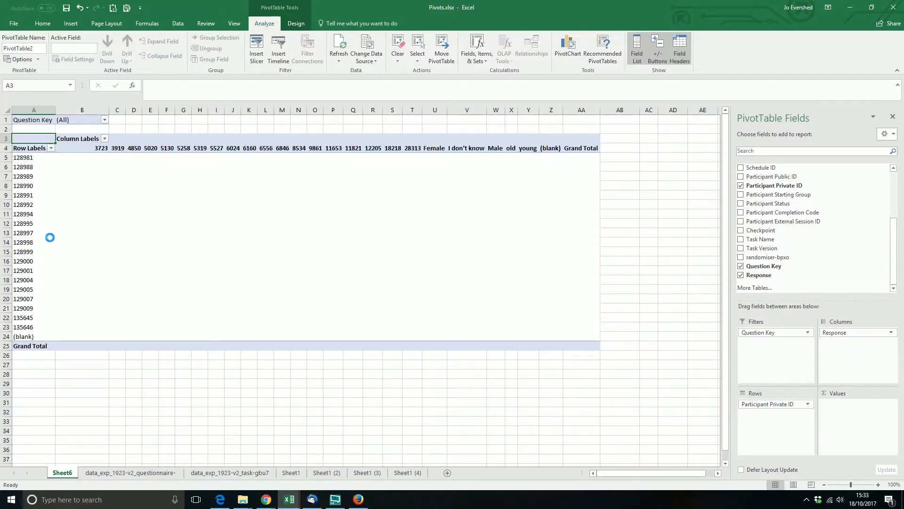
pyautogui.click(96, 181)
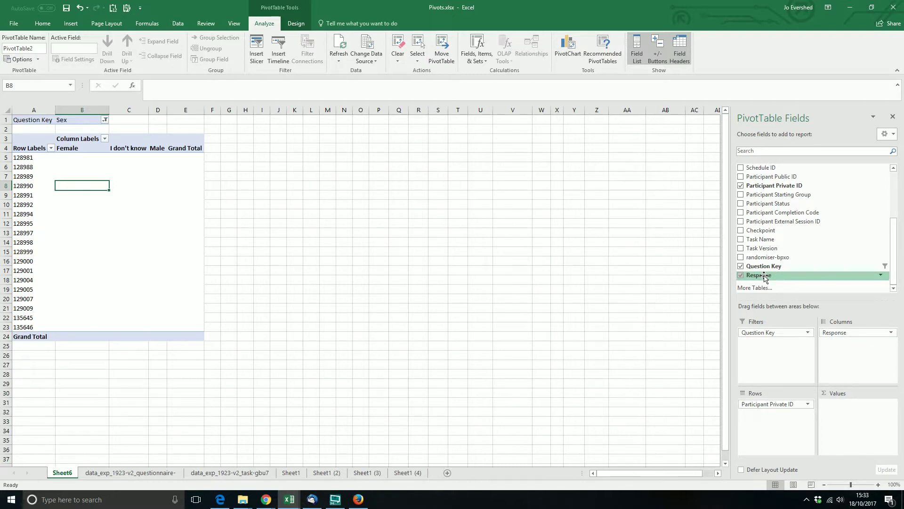
pyautogui.moveTo(836, 333); pyautogui.dragTo(862, 347)
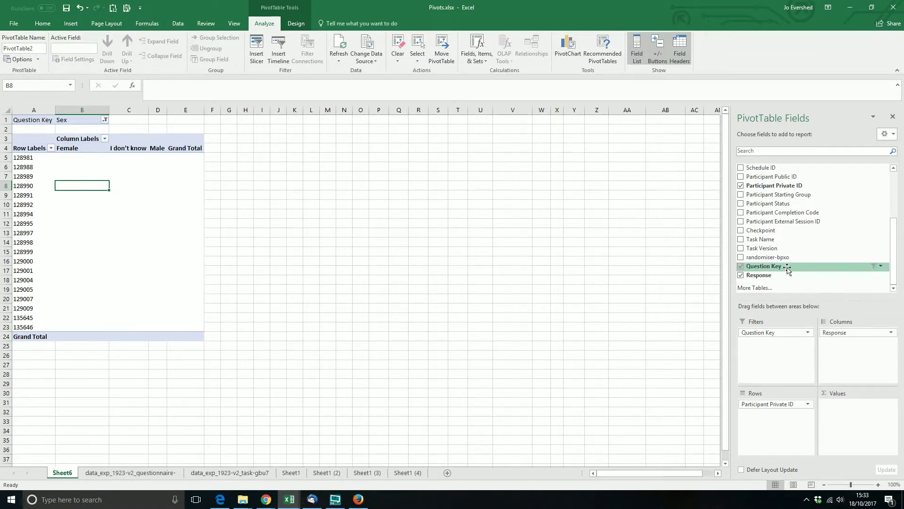
pyautogui.moveTo(760, 275); pyautogui.dragTo(869, 428)
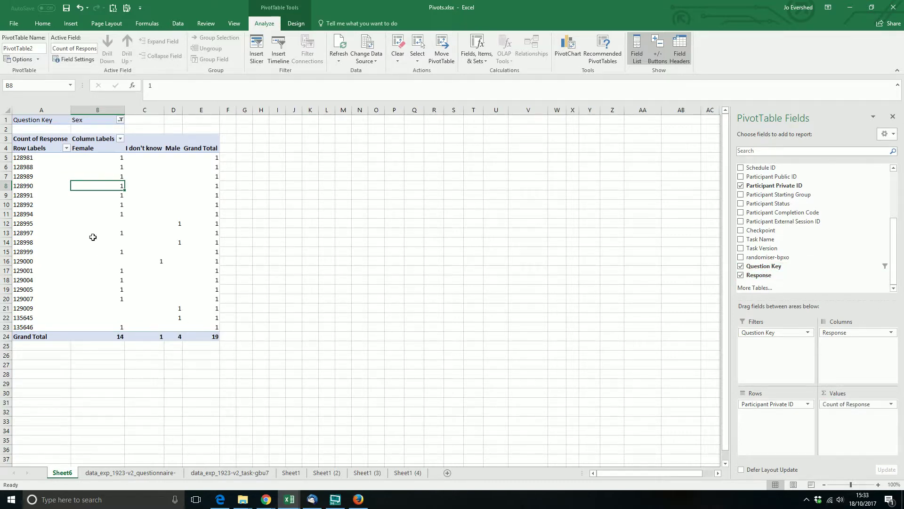
# Step: Review the Female and Male count columns of the Sex pivot
pyautogui.moveTo(99, 161); pyautogui.dragTo(118, 329)
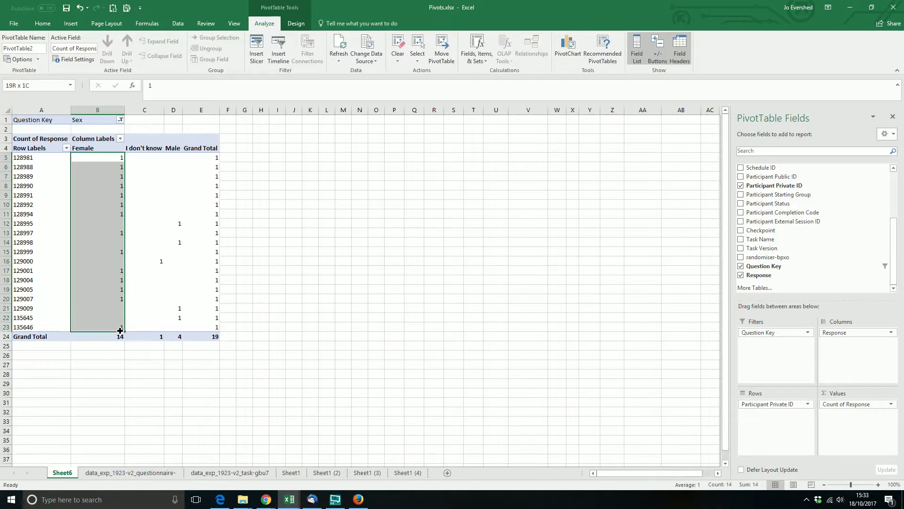
pyautogui.click(161, 261)
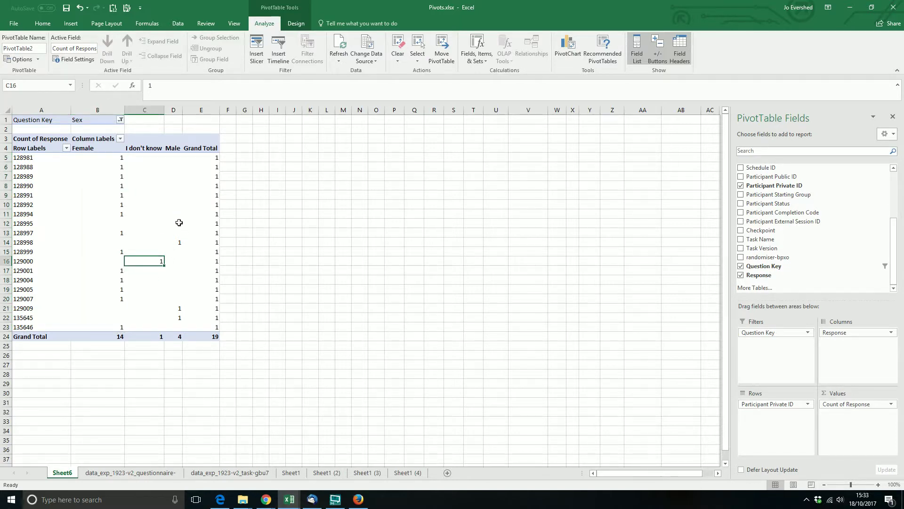
pyautogui.moveTo(179, 223); pyautogui.dragTo(177, 313)
pyautogui.click(363, 307)
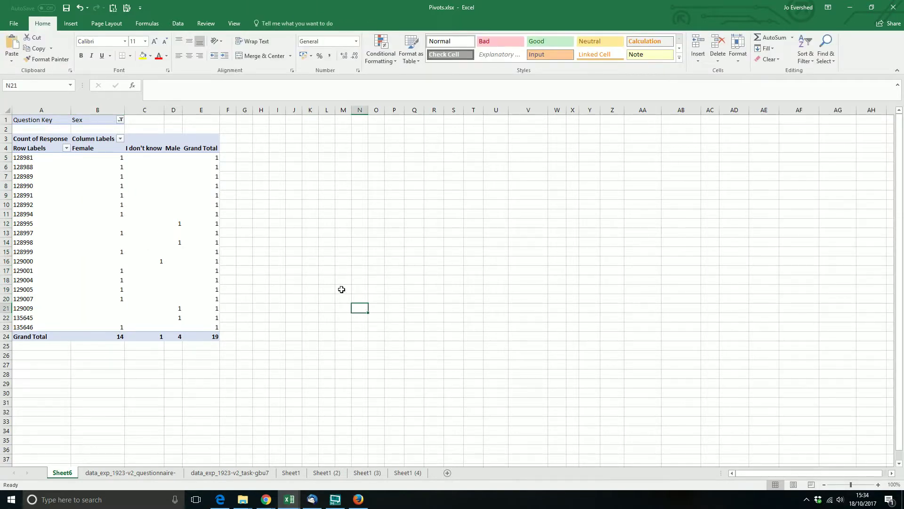
# Step: Rename the Sheet1 (4) reaction-time pivot sheet to Pivot RT
pyautogui.click(86, 212)
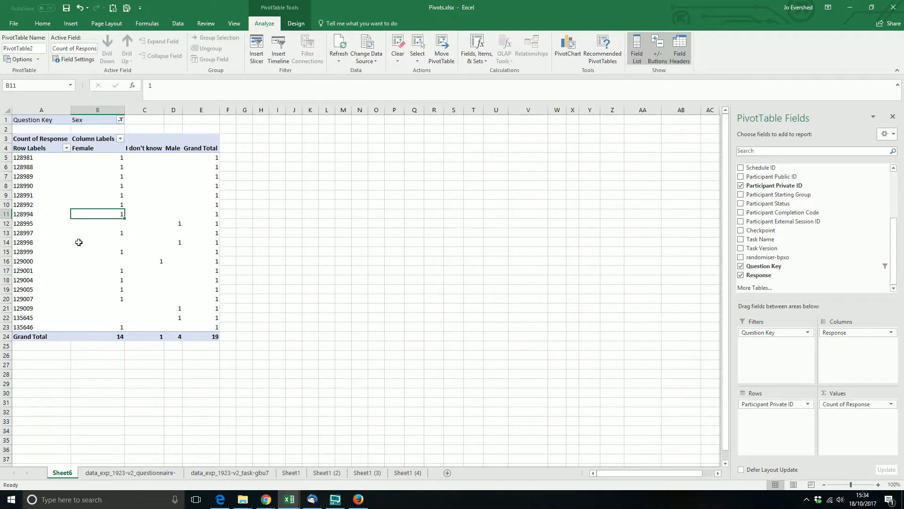
pyautogui.click(411, 474)
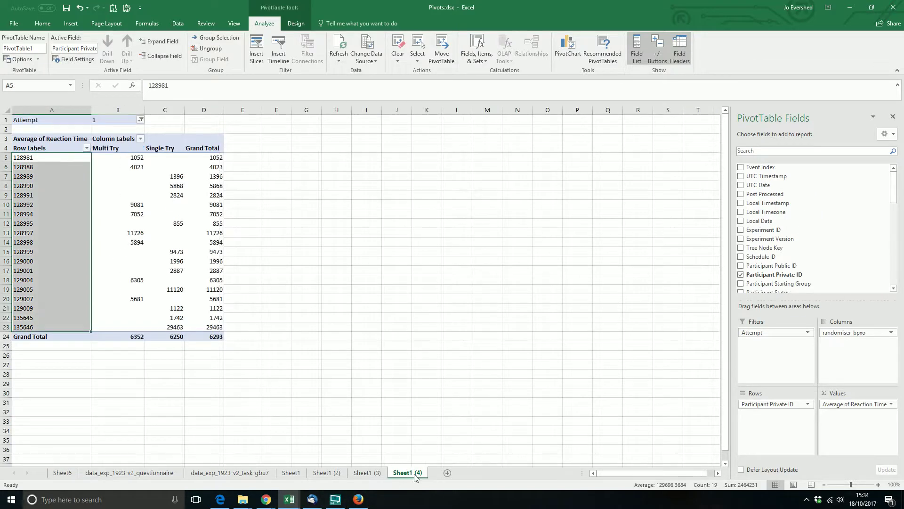
pyautogui.rightClick(416, 477)
pyautogui.click(445, 384)
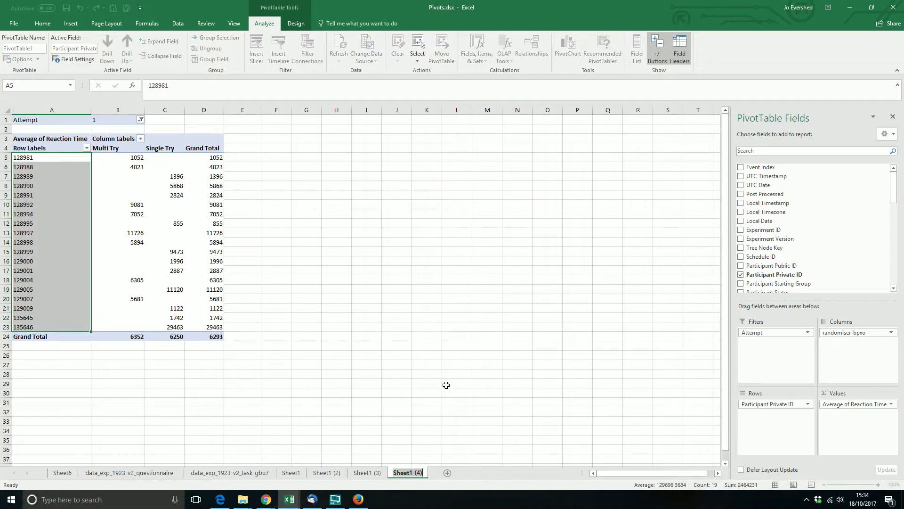
pyautogui.write('Pivot RT')
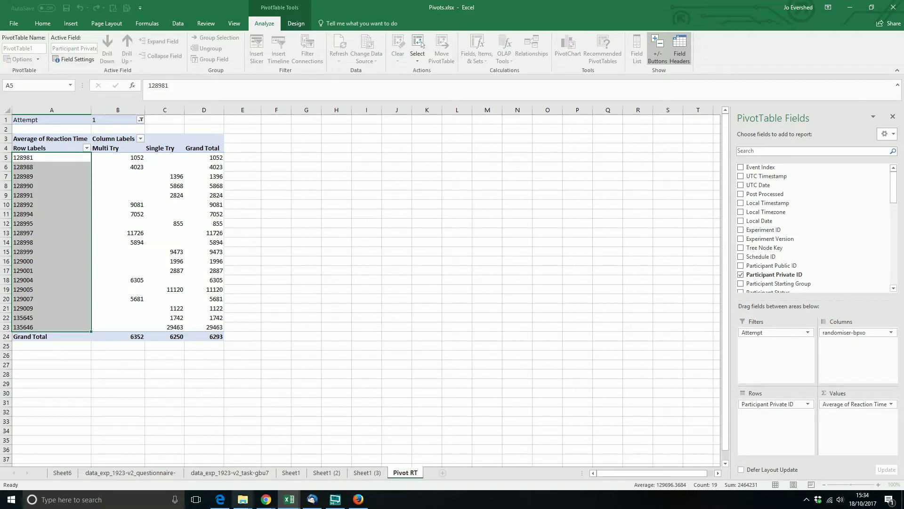
pyautogui.click(61, 475)
# Step: Rename the Sheet6 sex-count pivot sheet to Pivot Sex
pyautogui.rightClick(61, 476)
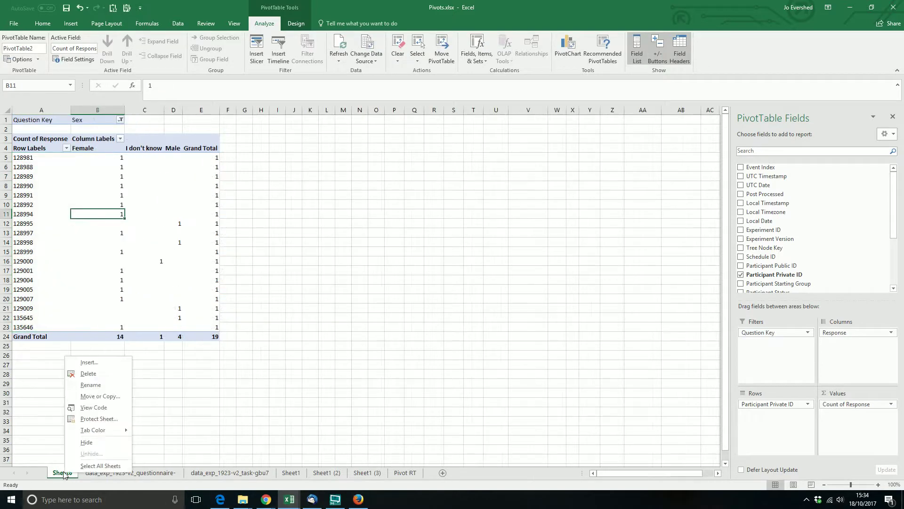
pyautogui.click(95, 388)
pyautogui.write('Pivot')
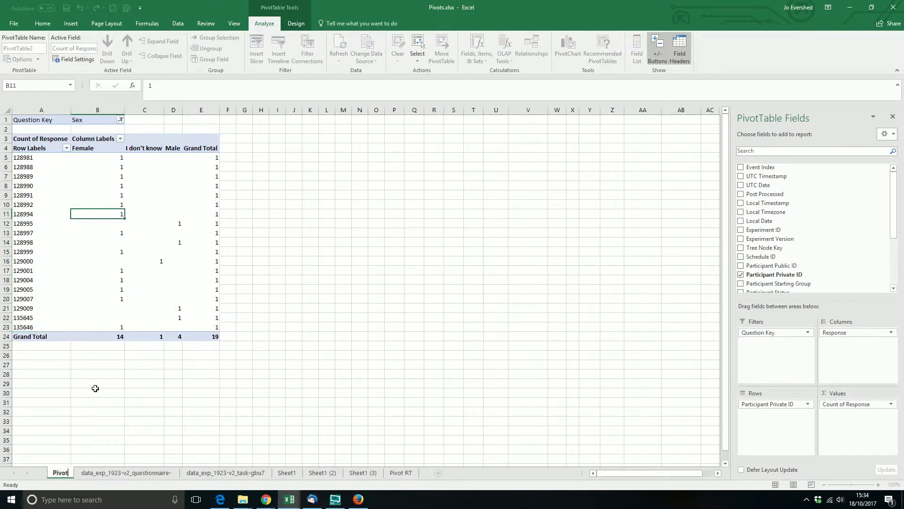
pyautogui.write(' Sex')
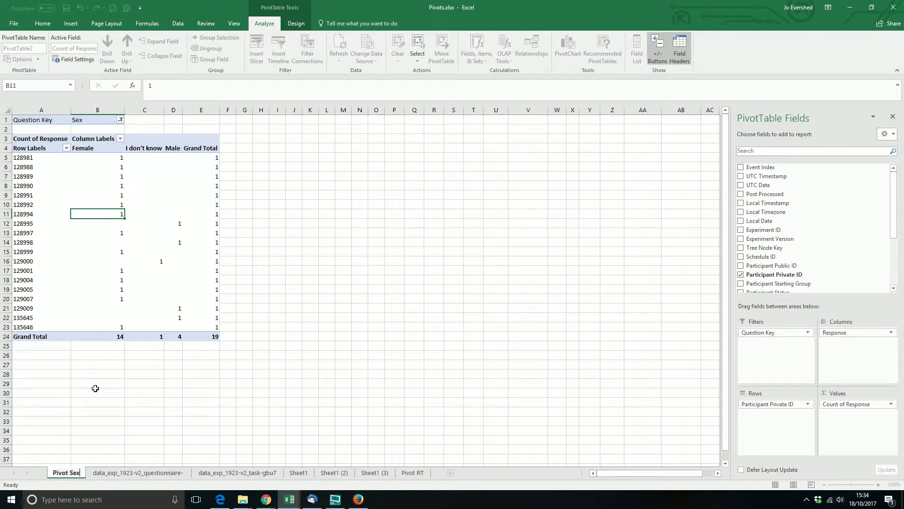
pyautogui.click(260, 421)
pyautogui.click(281, 157)
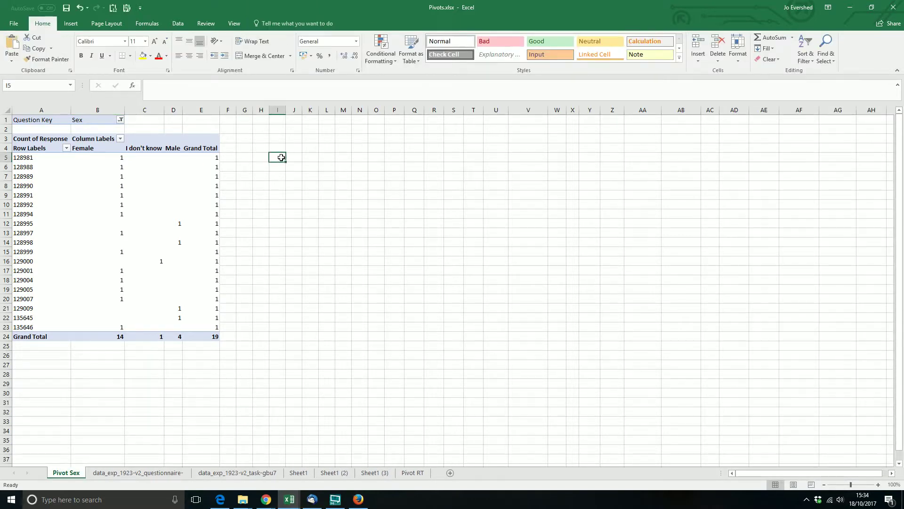
pyautogui.click(254, 161)
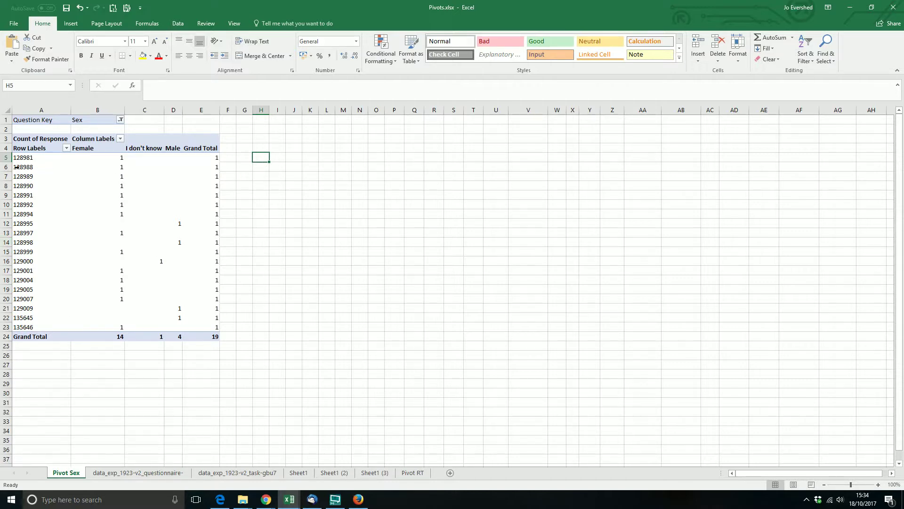
# Step: Copy pivot rows A5:E23 and paste them as values at L5, widening column L
pyautogui.moveTo(29, 159); pyautogui.dragTo(98, 229)
pyautogui.click(64, 223)
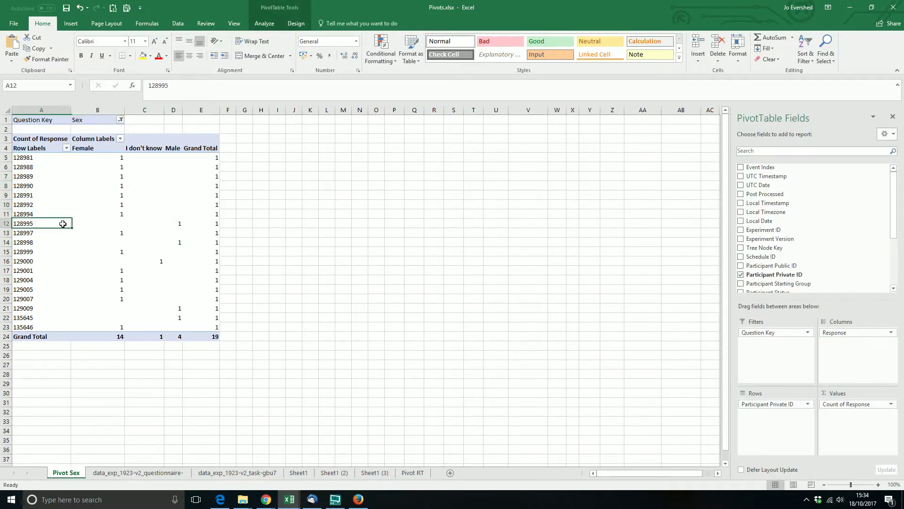
pyautogui.click(19, 158)
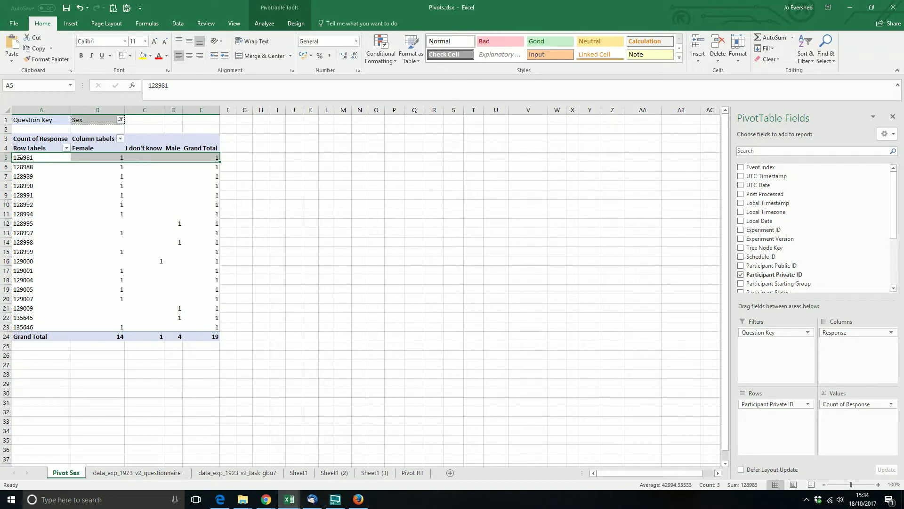
pyautogui.moveTo(20, 157); pyautogui.dragTo(32, 327)
pyautogui.hotkey('ctrl', 'c')
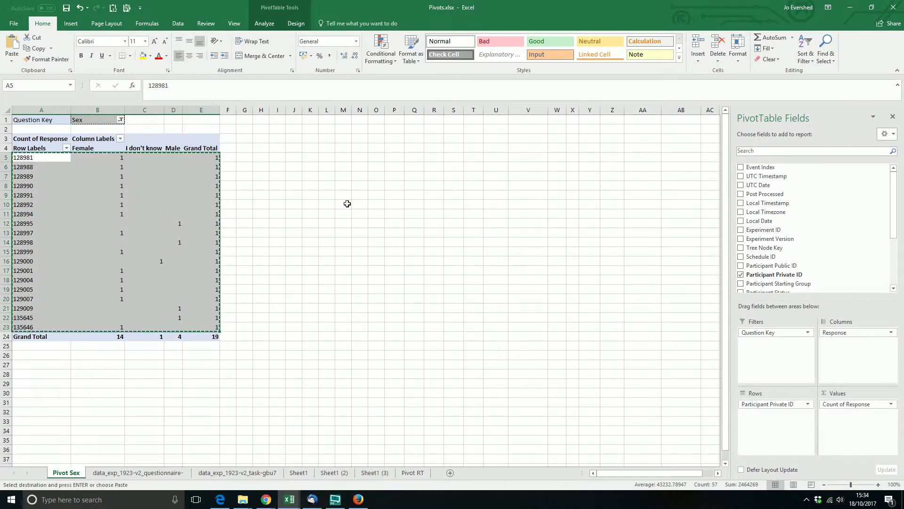
pyautogui.click(326, 157)
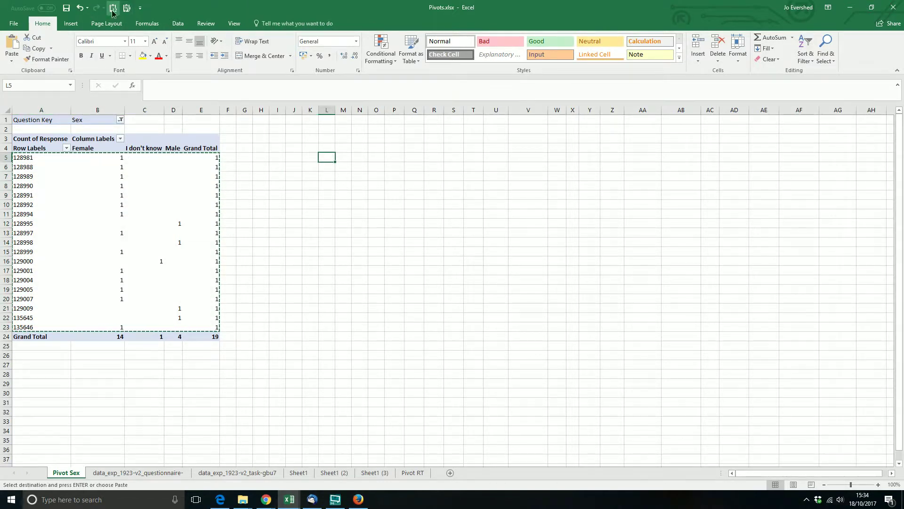
pyautogui.click(113, 8)
pyautogui.doubleClick(335, 110)
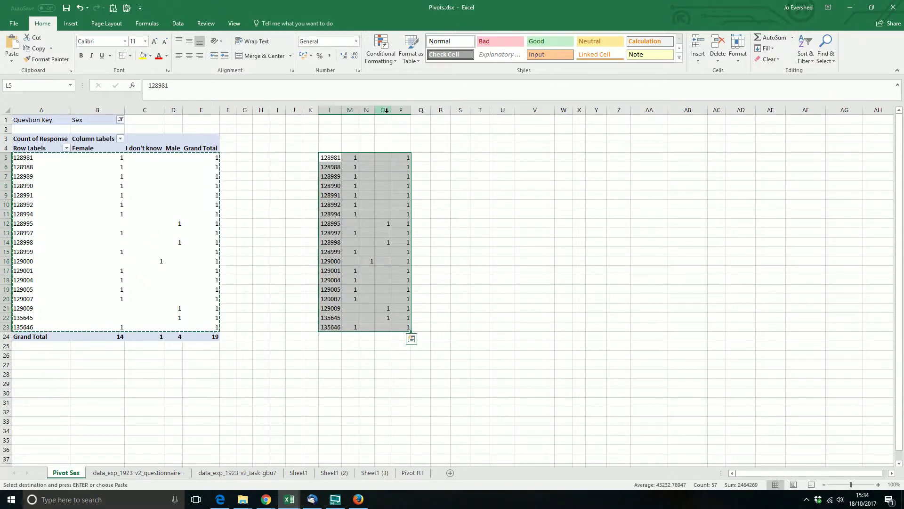
# Step: Enter =IF(M5=1,"Female","Male") in R5 and fill it down to R23
pyautogui.click(448, 156)
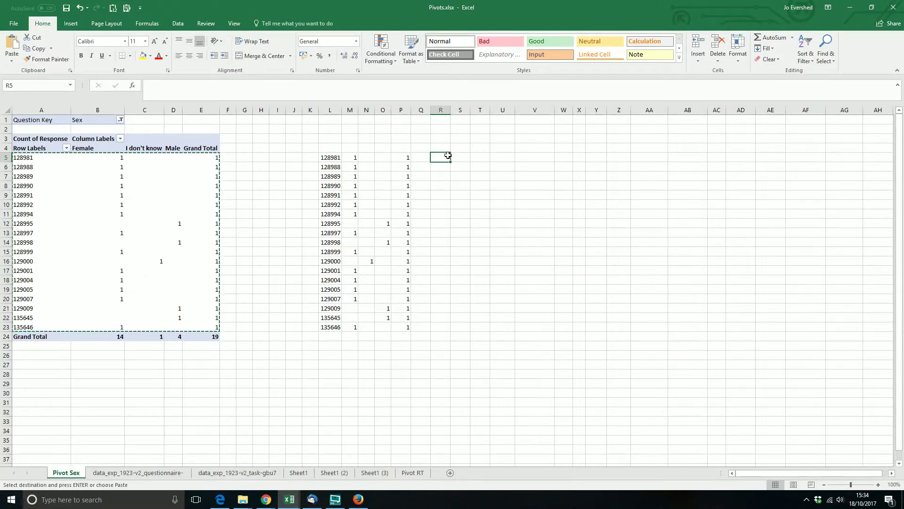
pyautogui.write('=if(')
pyautogui.press('Left')
pyautogui.press('Left')
pyautogui.press('Left')
pyautogui.press('Left')
pyautogui.press('Left')
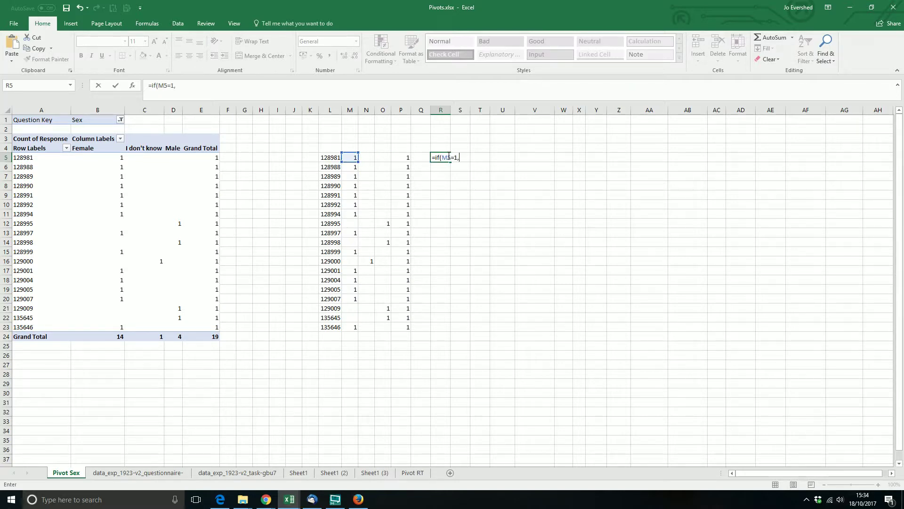
pyautogui.write('=1,"Female')
pyautogui.hotkey('ctrl', 'Return')
pyautogui.hotkey('shift', 'Down')
pyautogui.hotkey('shift', 'Down')
pyautogui.hotkey('shift', 'Down')
pyautogui.hotkey('shift', 'Down')
pyautogui.hotkey('shift', 'Down')
pyautogui.hotkey('shift', 'Down')
pyautogui.hotkey('shift', 'Down')
pyautogui.hotkey('shift', 'Down')
pyautogui.hotkey('shift', 'Down')
pyautogui.hotkey('shift', 'Down')
pyautogui.hotkey('shift', 'Down')
pyautogui.hotkey('shift', 'Down')
pyautogui.hotkey('shift', 'Down')
pyautogui.hotkey('shift', 'Down')
pyautogui.hotkey('shift', 'Down')
pyautogui.hotkey('shift', 'Down')
pyautogui.hotkey('shift', 'Down')
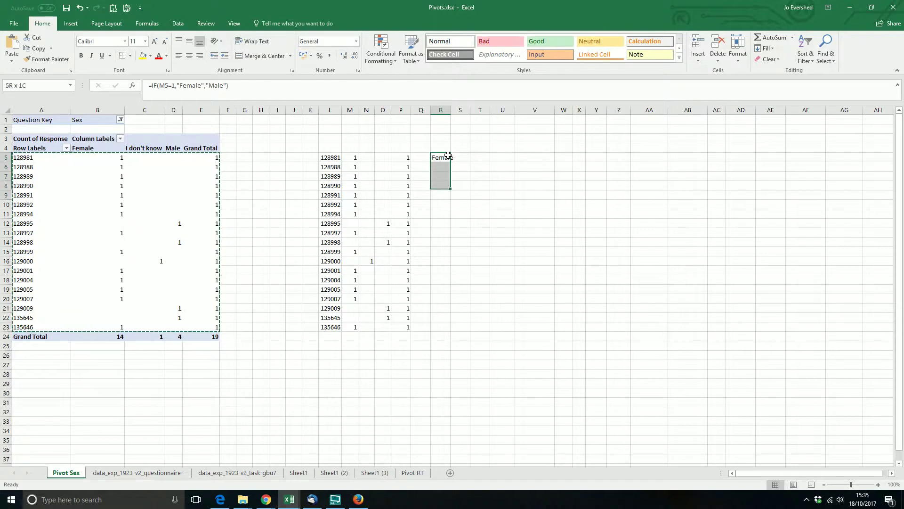
pyautogui.hotkey('shift', 'Down')
pyautogui.hotkey('ctrl', 'd')
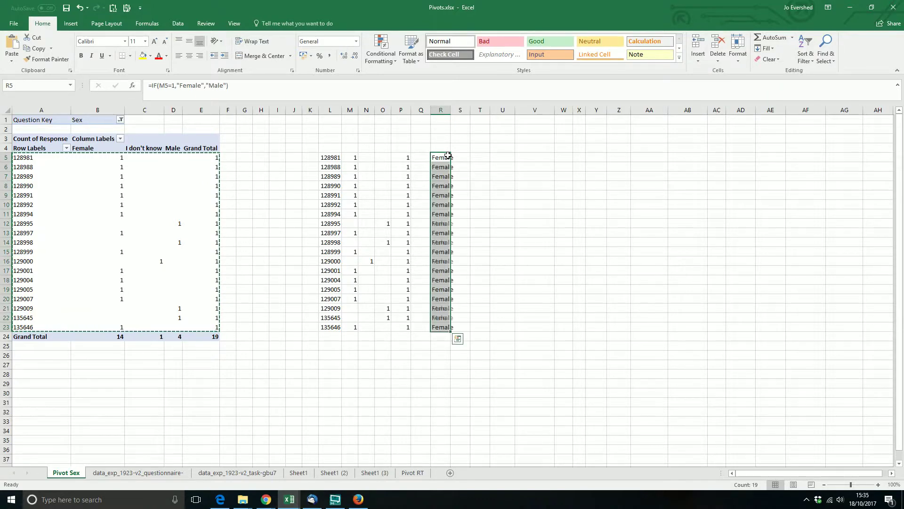
# Step: Overwrite R16 with I don't know, autofit column R, and select L5:L23 with R5:R23
pyautogui.press('Down')
pyautogui.press('Down')
pyautogui.press('Down')
pyautogui.press('Down')
pyautogui.press('Down')
pyautogui.press('Down')
pyautogui.press('Down')
pyautogui.press('Down')
pyautogui.press('Down')
pyautogui.press('Down')
pyautogui.press('Down')
pyautogui.press('Down')
pyautogui.press('Down')
pyautogui.press('Up')
pyautogui.press('Up')
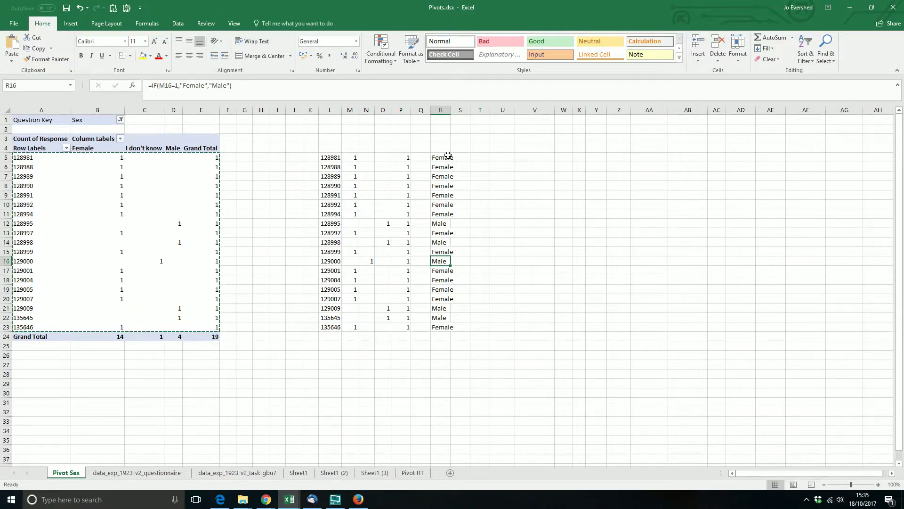
pyautogui.write("I don't know")
pyautogui.press('Return')
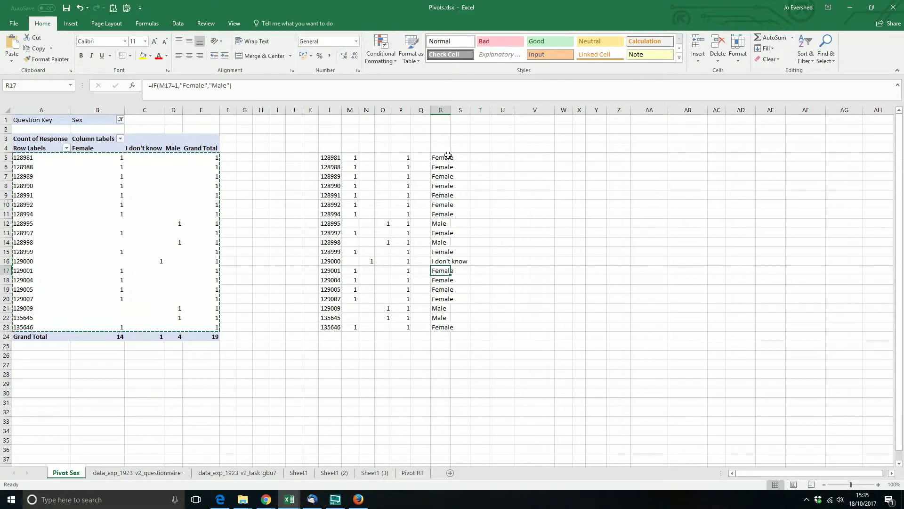
pyautogui.doubleClick(450, 110)
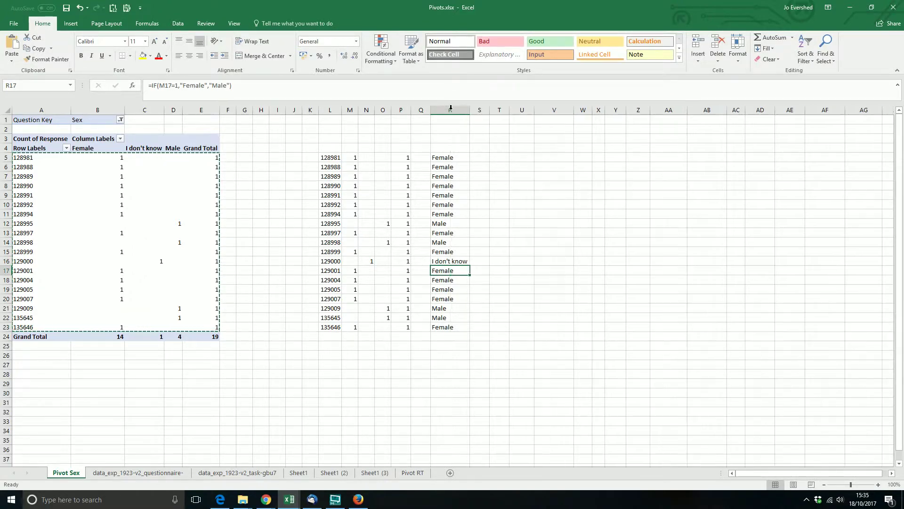
pyautogui.click(446, 158)
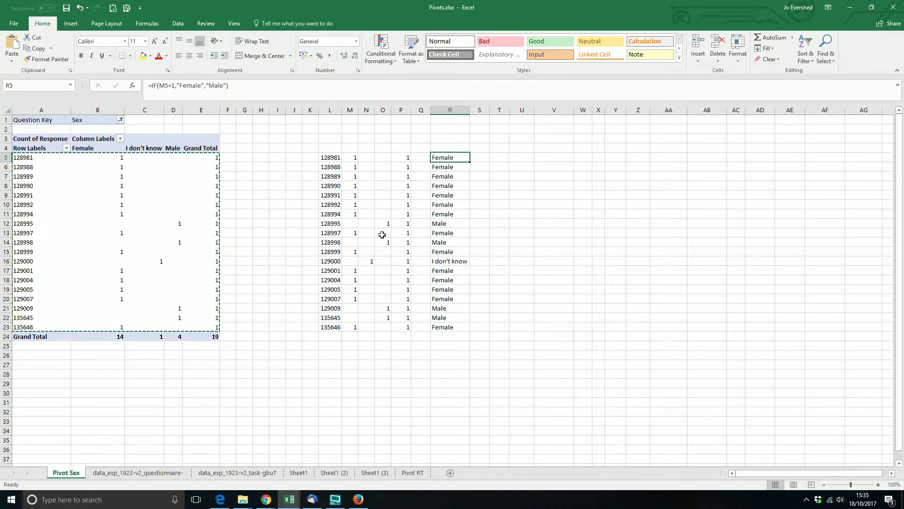
pyautogui.moveTo(330, 158); pyautogui.dragTo(338, 326)
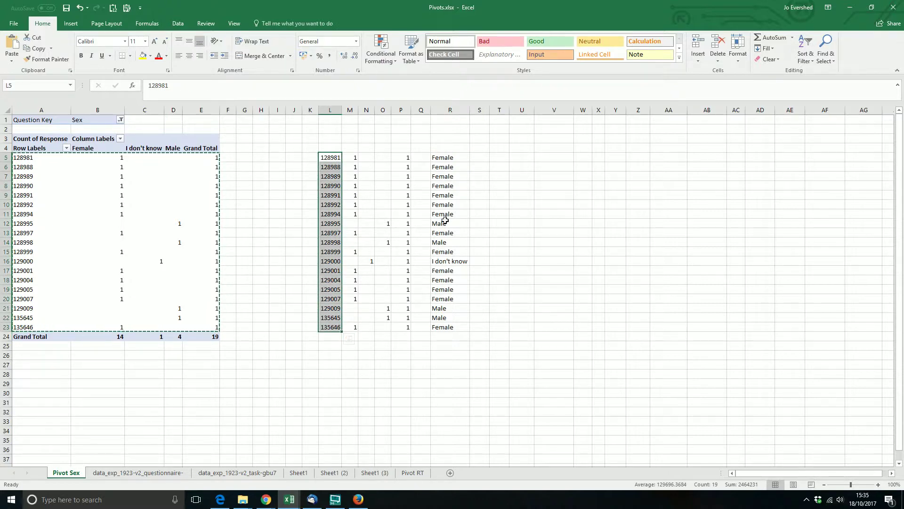
pyautogui.moveTo(443, 158); pyautogui.dragTo(445, 328)
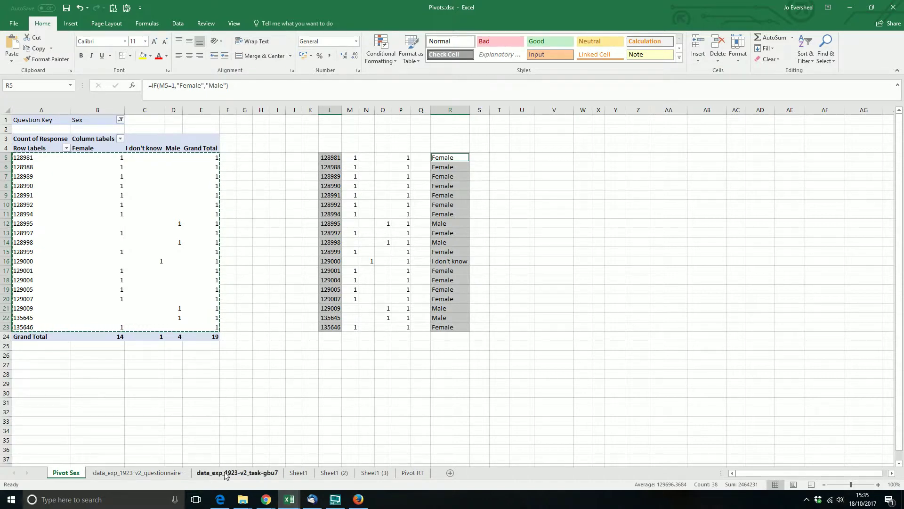
# Step: Show the data_exp_1923-v2_task-gbu7 sheet scrolled back to its first columns, selecting column N
pyautogui.click(245, 476)
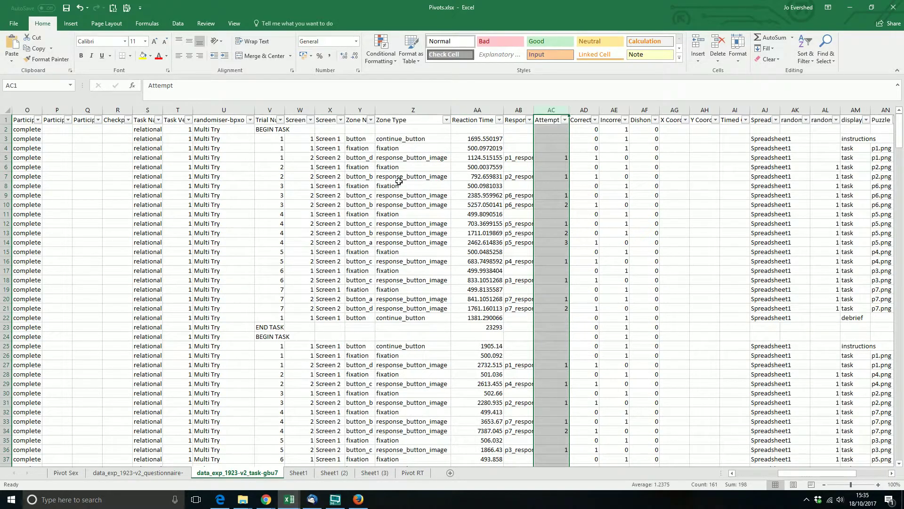
pyautogui.moveTo(789, 473); pyautogui.dragTo(746, 474)
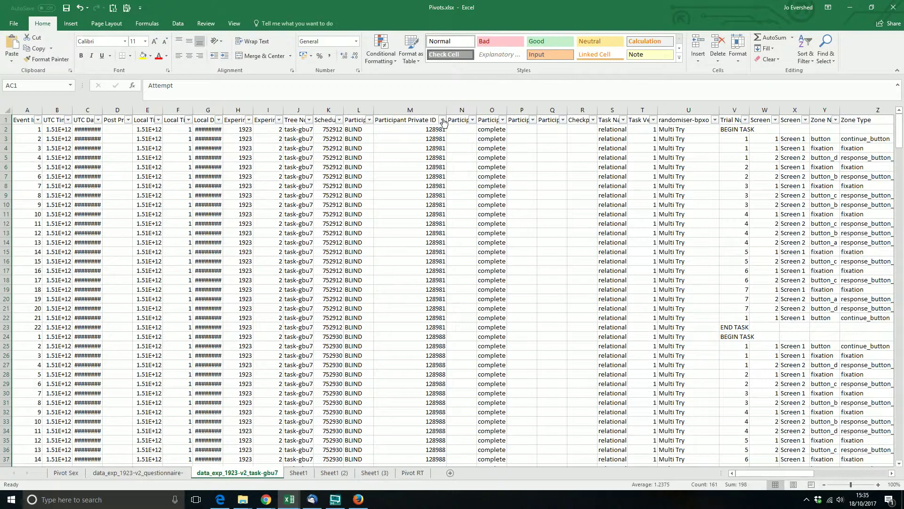
pyautogui.click(460, 105)
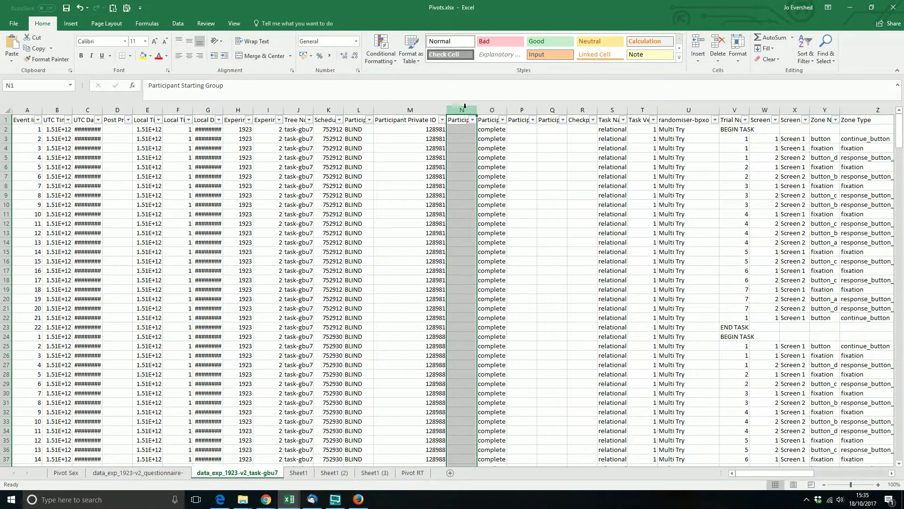
# Step: Insert a blank column N using Insert Copied Cells and give it the heading Sex
pyautogui.rightClick(465, 107)
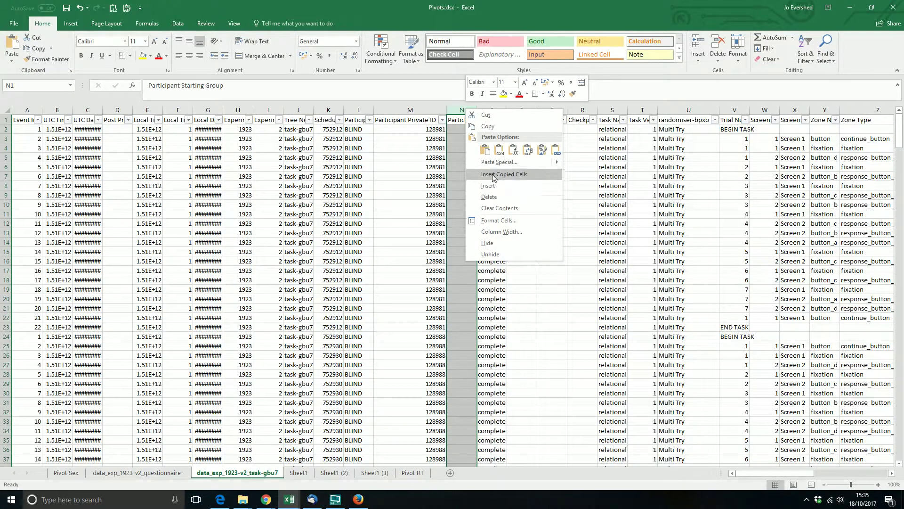
pyautogui.press('Escape')
pyautogui.click(522, 155)
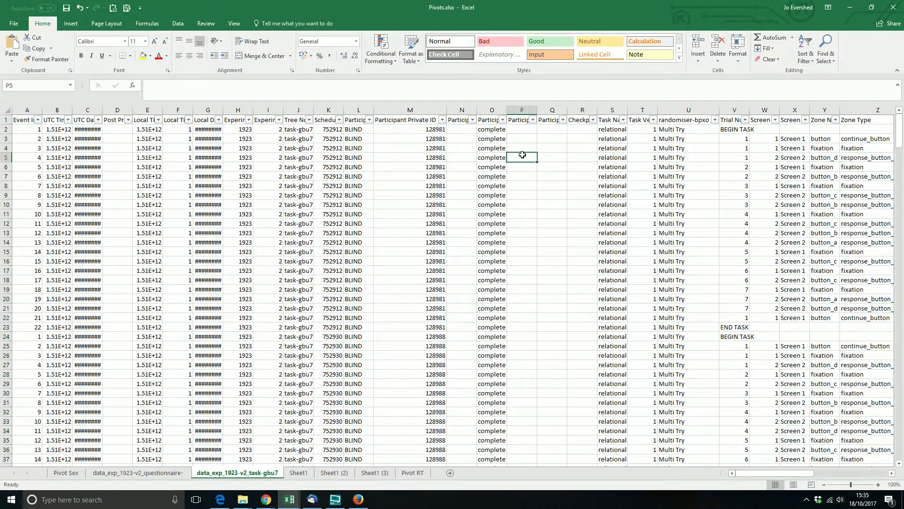
pyautogui.hotkey('ctrl', 'c')
pyautogui.click(466, 110)
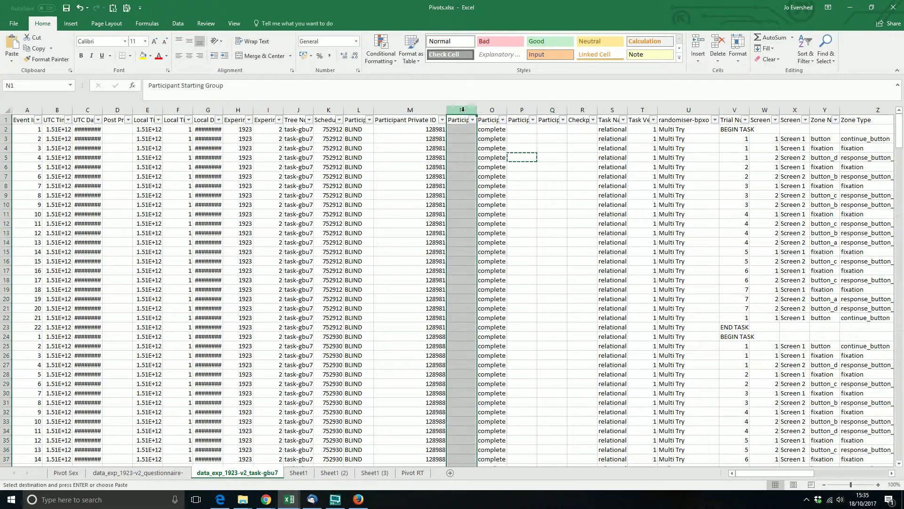
pyautogui.rightClick(467, 110)
pyautogui.click(499, 177)
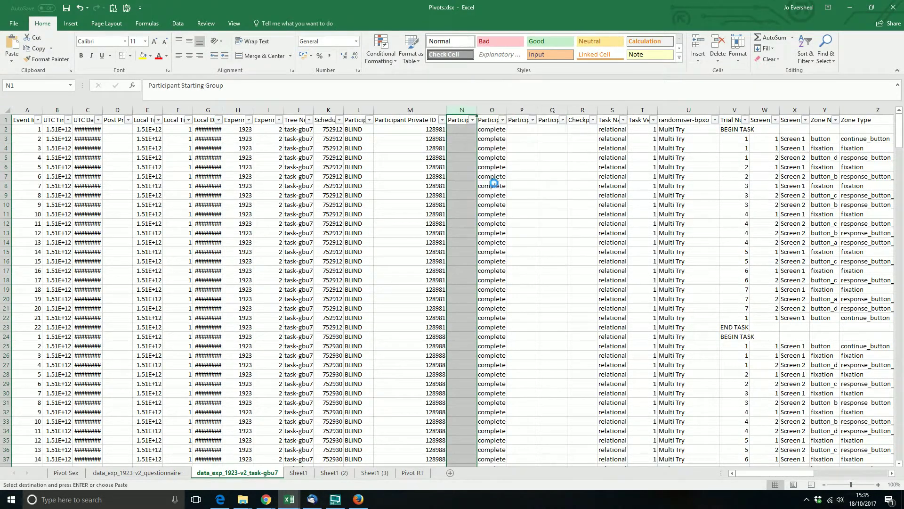
pyautogui.click(471, 120)
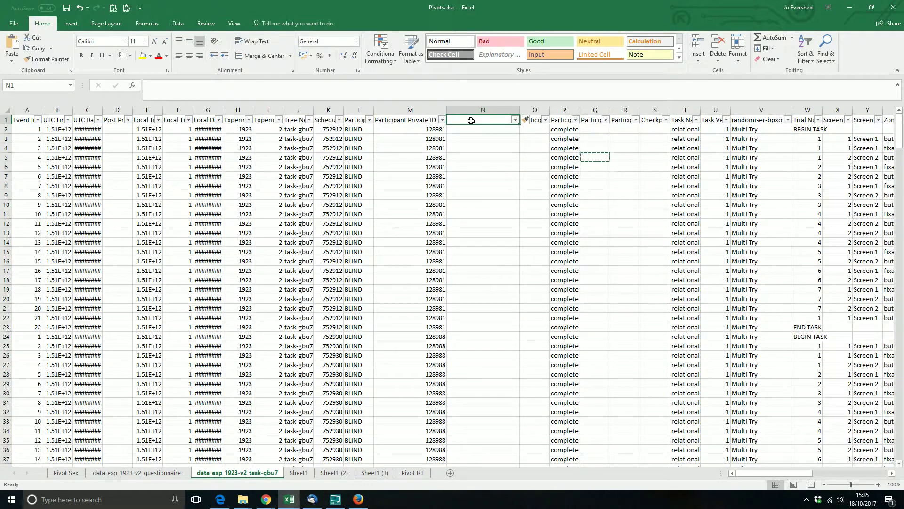
pyautogui.write('Sex')
pyautogui.press('Return')
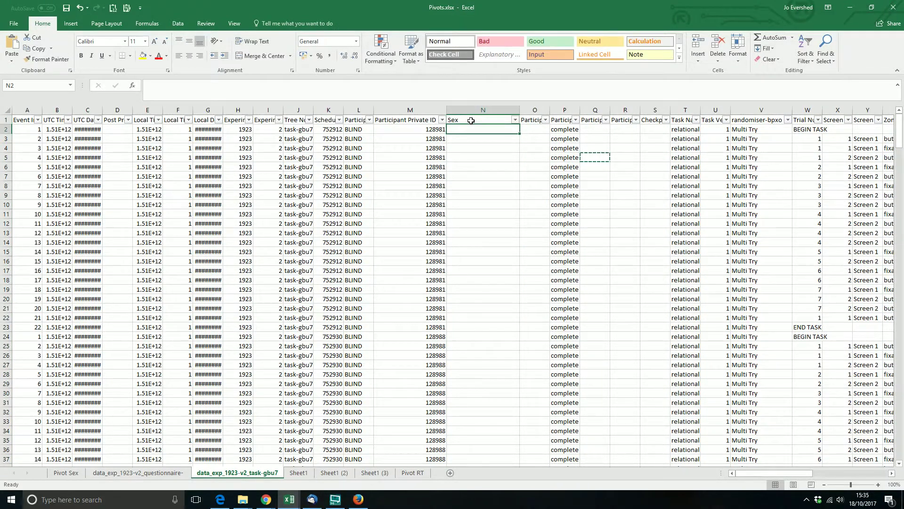
pyautogui.write('=index(')
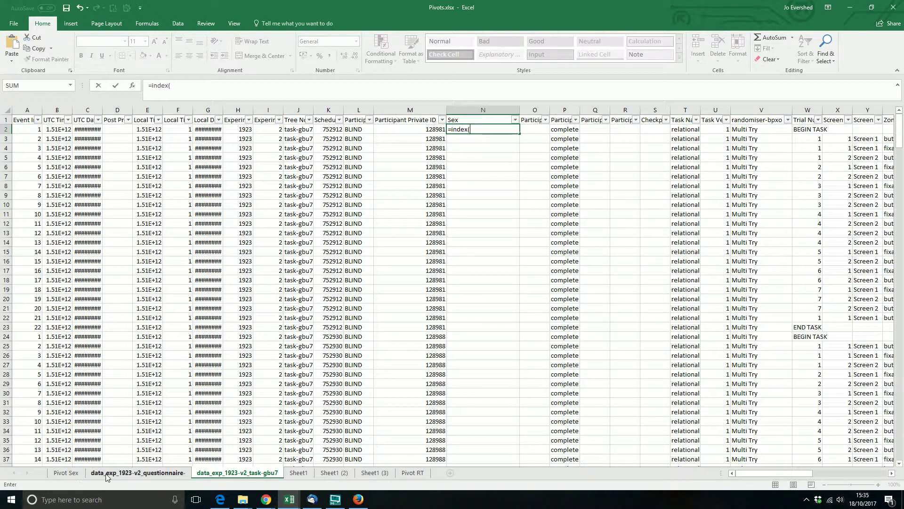
# Step: Enter =INDEX('Pivot Sex'!$R$5:$R$23,MATCH(M2,'Pivot Sex'!$L$5:$L$23,0)) in N2, returning Female
pyautogui.click(75, 473)
pyautogui.moveTo(459, 158); pyautogui.dragTo(451, 325)
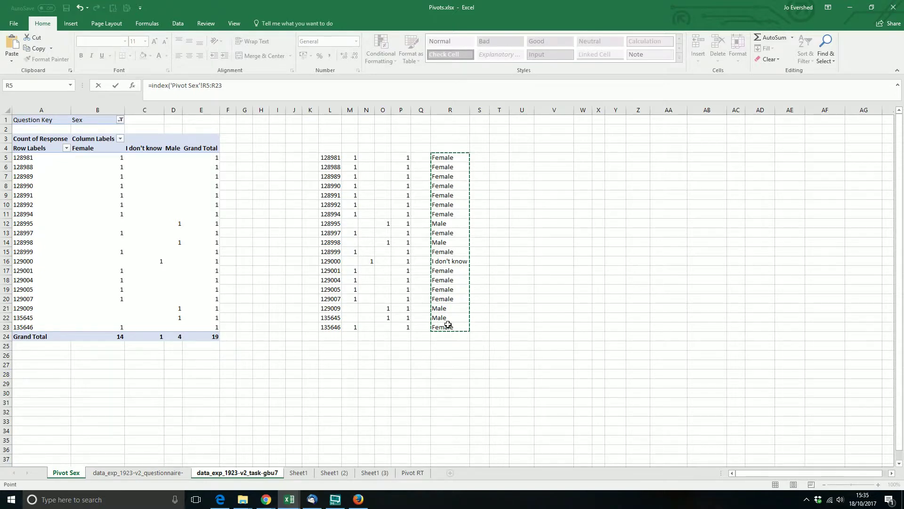
pyautogui.press('F4')
pyautogui.write(',')
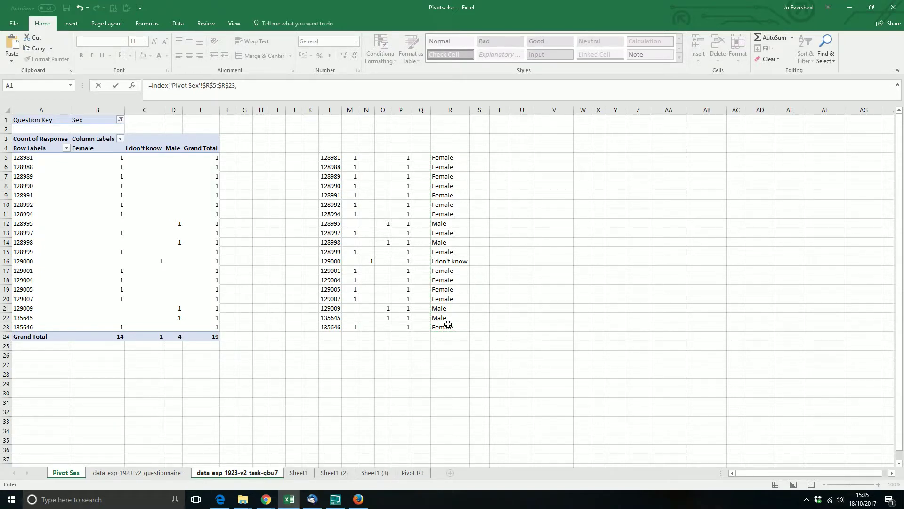
pyautogui.write('match(')
pyautogui.click(217, 473)
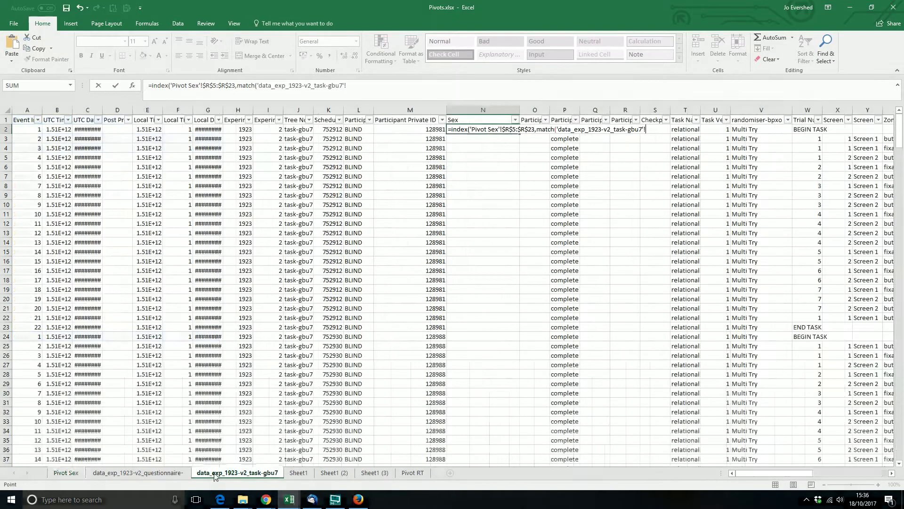
pyautogui.click(414, 128)
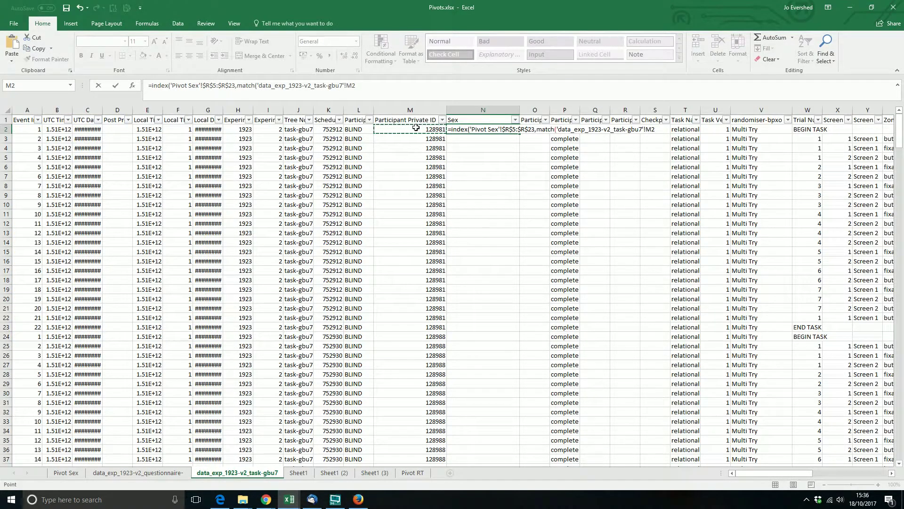
pyautogui.write(',')
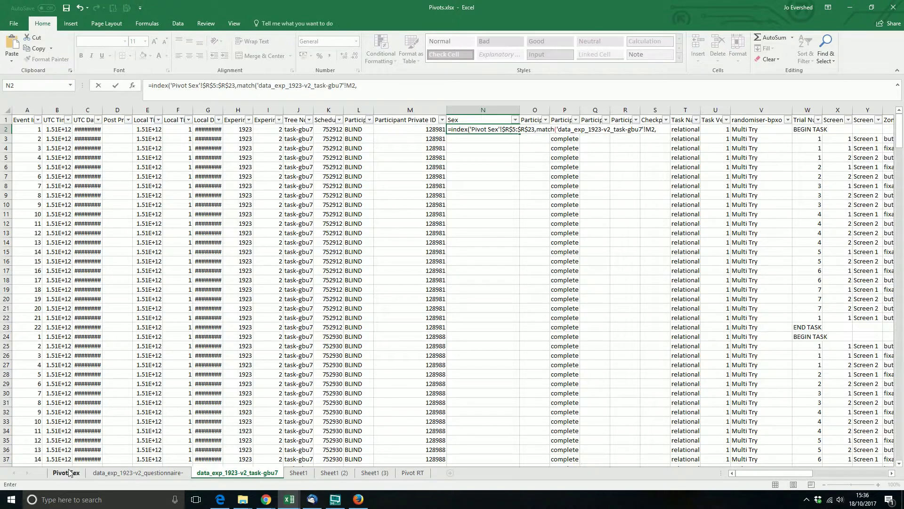
pyautogui.click(66, 473)
pyautogui.moveTo(333, 152); pyautogui.dragTo(332, 325)
pyautogui.write(',0))')
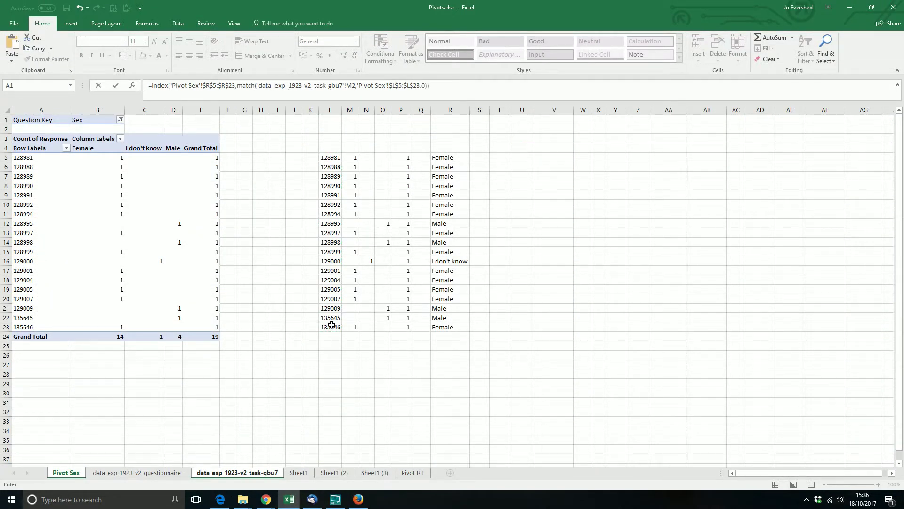
pyautogui.press('Return')
# Step: Find the last participant row in column M
pyautogui.press('Up')
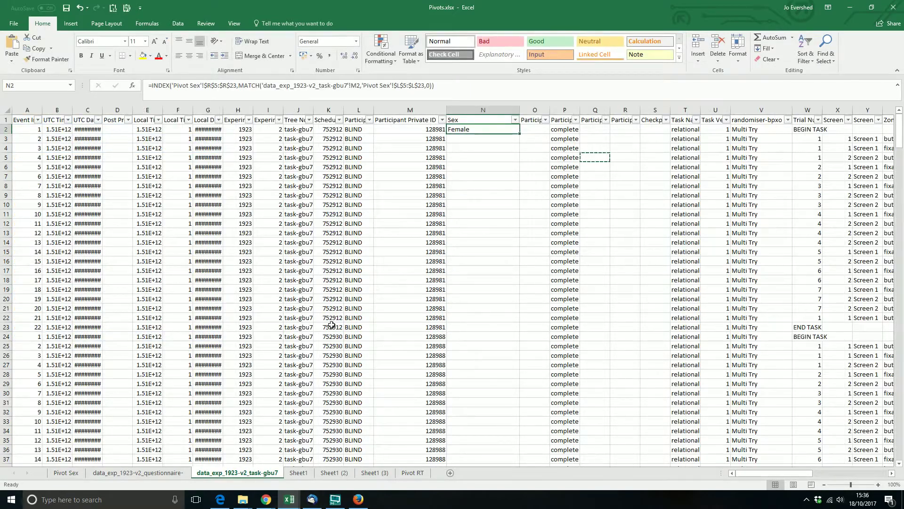
pyautogui.press('Left')
pyautogui.hotkey('ctrl', 'Down')
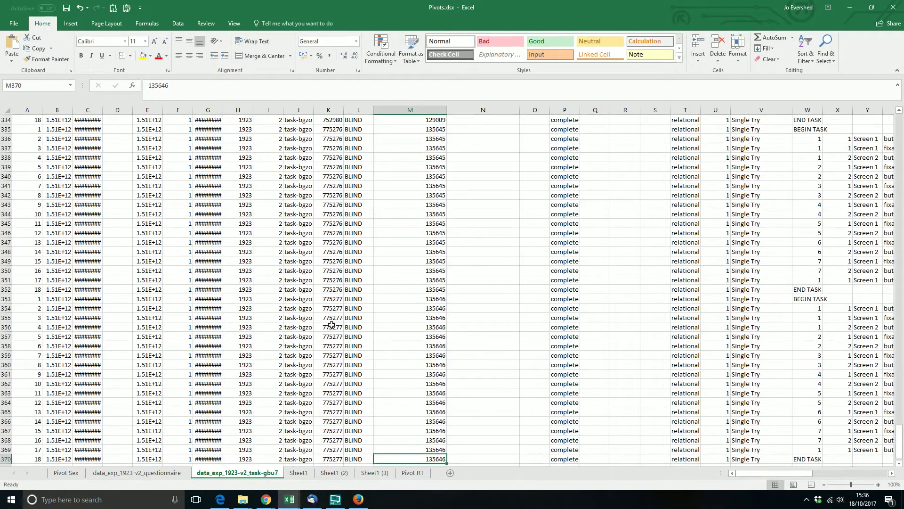
# Step: Copy the N2 lookup formula and paste it into N370, the last data row
pyautogui.hotkey('ctrl', 'Up')
pyautogui.press('Right')
pyautogui.press('Down')
pyautogui.press('Left')
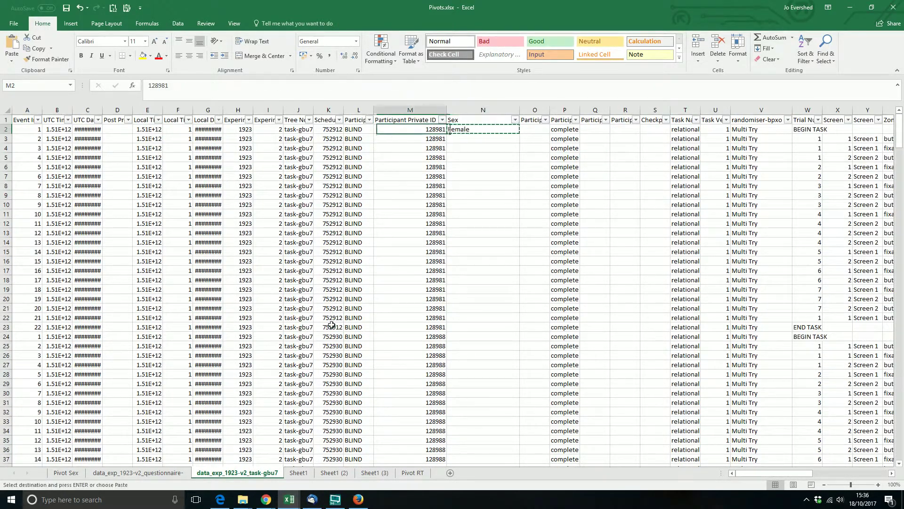
pyautogui.hotkey('ctrl', 'Down')
pyautogui.press('Right')
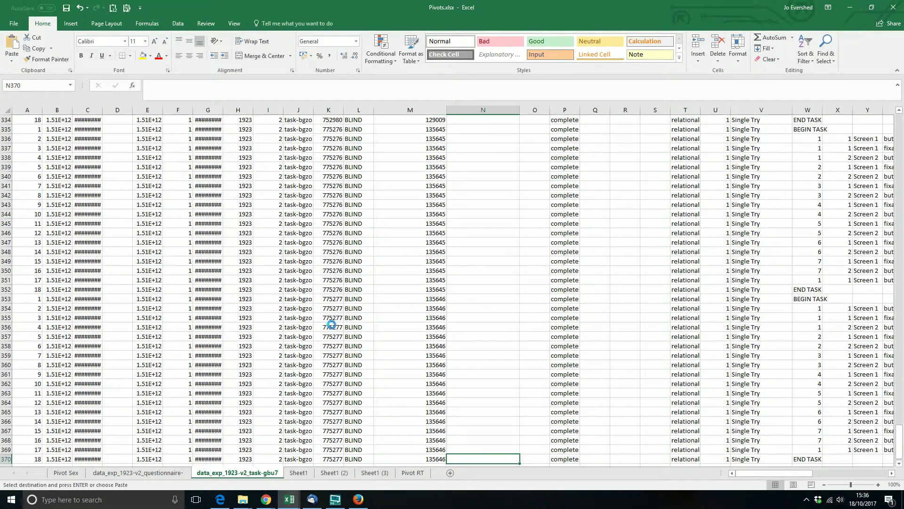
pyautogui.hotkey('ctrl', 'v')
# Step: Paste the lookup formula through N2:N370 so every row shows Female or Male
pyautogui.press('Down')
pyautogui.press('Up')
pyautogui.hotkey('ctrl', 'Up')
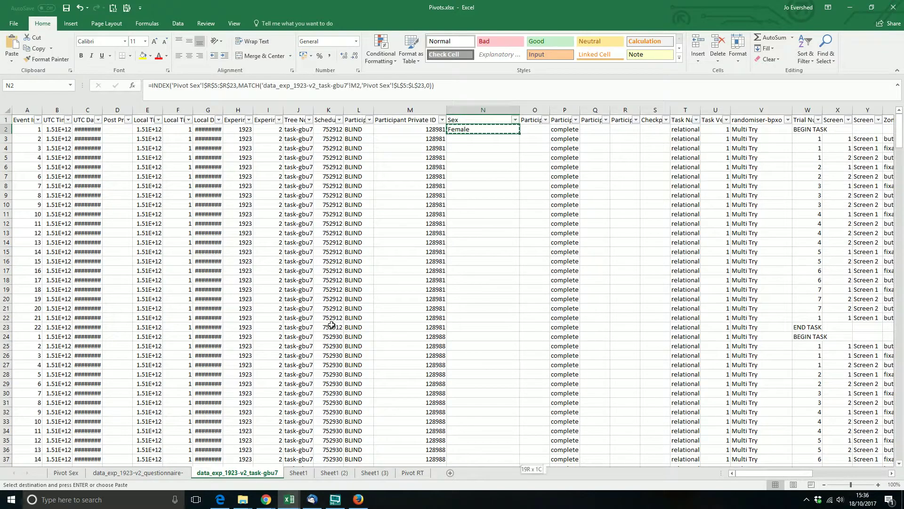
pyautogui.hotkey('ctrl', 'shift', 'Down')
pyautogui.hotkey('ctrl', 'v')
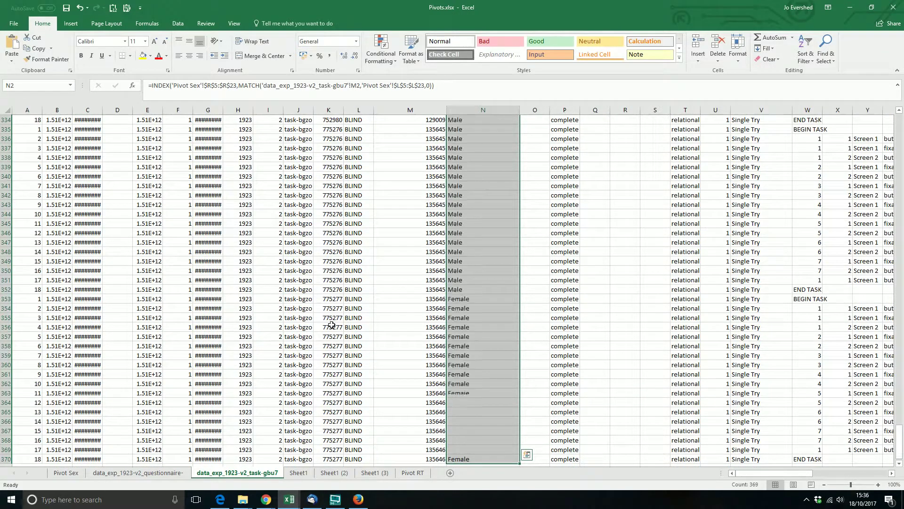
pyautogui.hotkey('ctrl', 'Up')
pyautogui.press('Down')
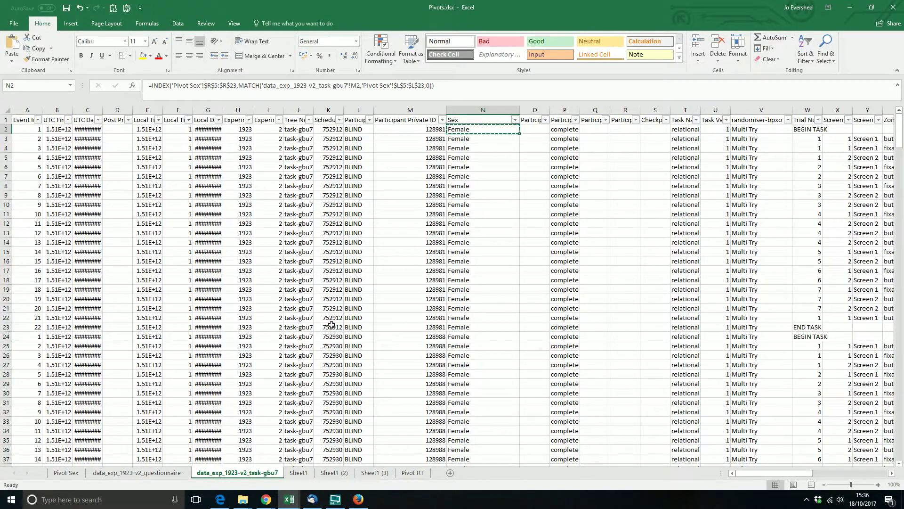
pyautogui.hotkey('ctrl', 'space')
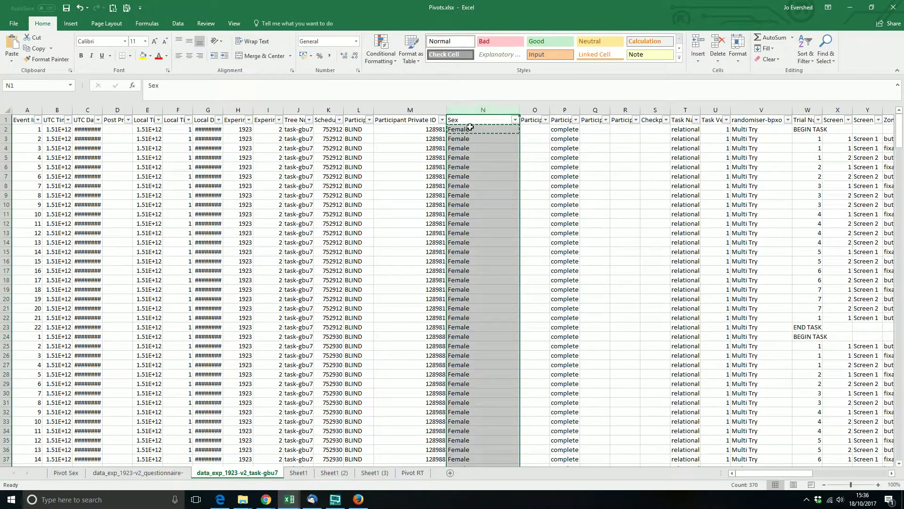
pyautogui.click(452, 131)
pyautogui.click(419, 131)
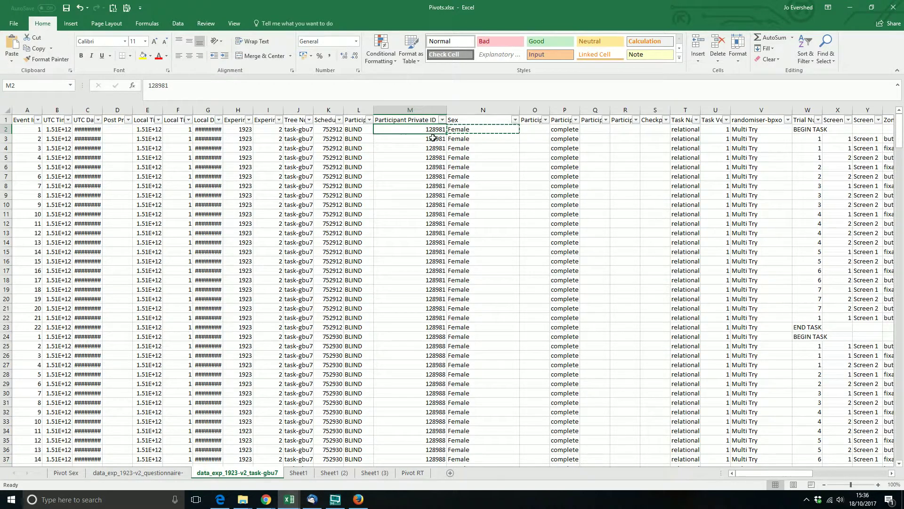
pyautogui.moveTo(432, 131); pyautogui.dragTo(430, 324)
pyautogui.click(462, 130)
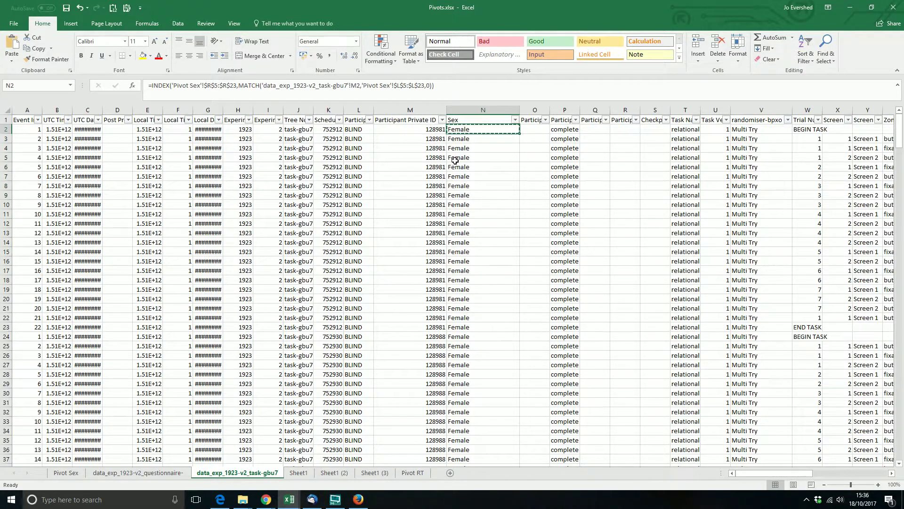
pyautogui.click(434, 131)
pyautogui.click(465, 130)
pyautogui.doubleClick(247, 85)
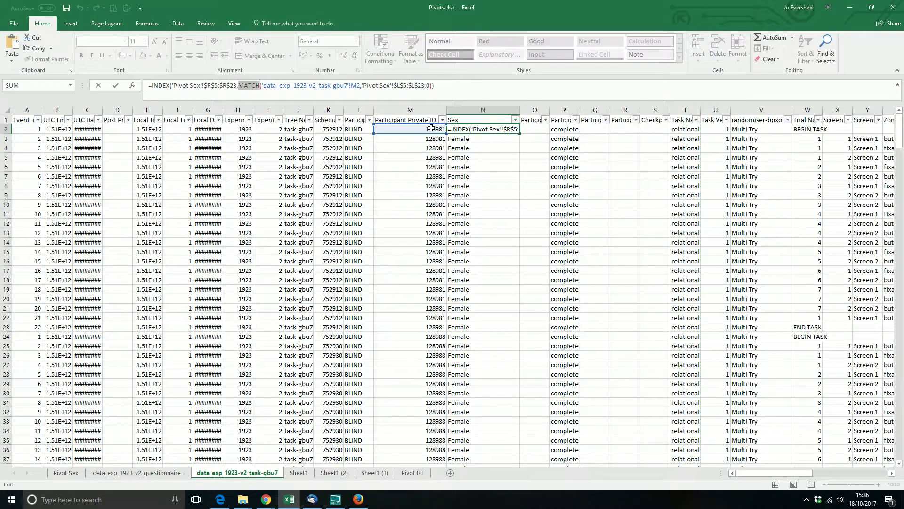
pyautogui.click(66, 472)
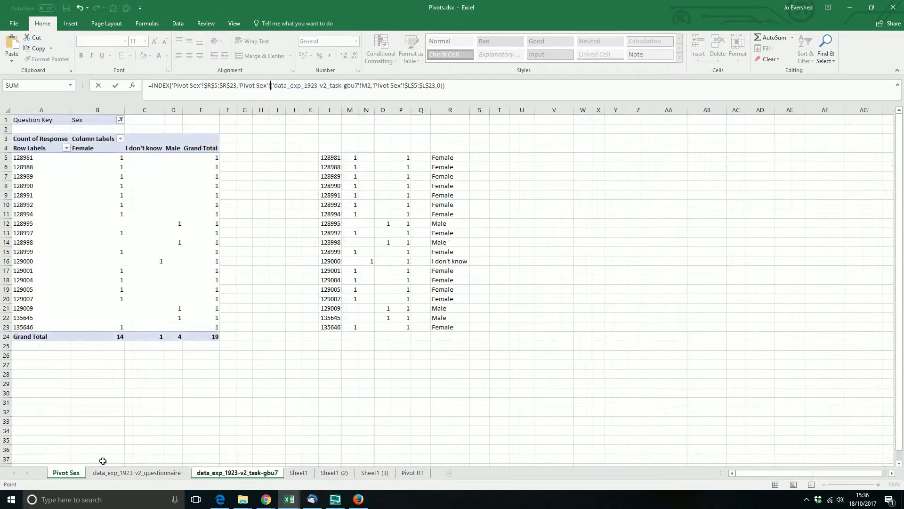
pyautogui.moveTo(328, 158); pyautogui.dragTo(325, 327)
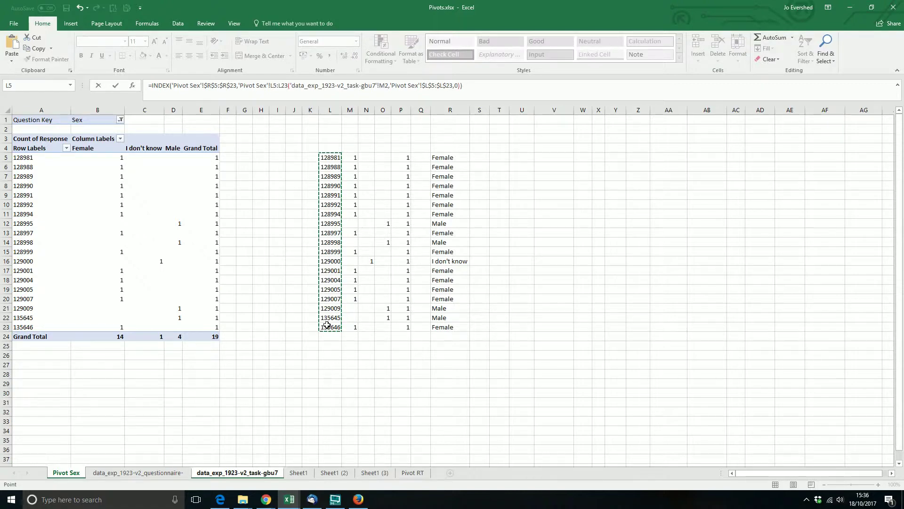
pyautogui.press('Escape')
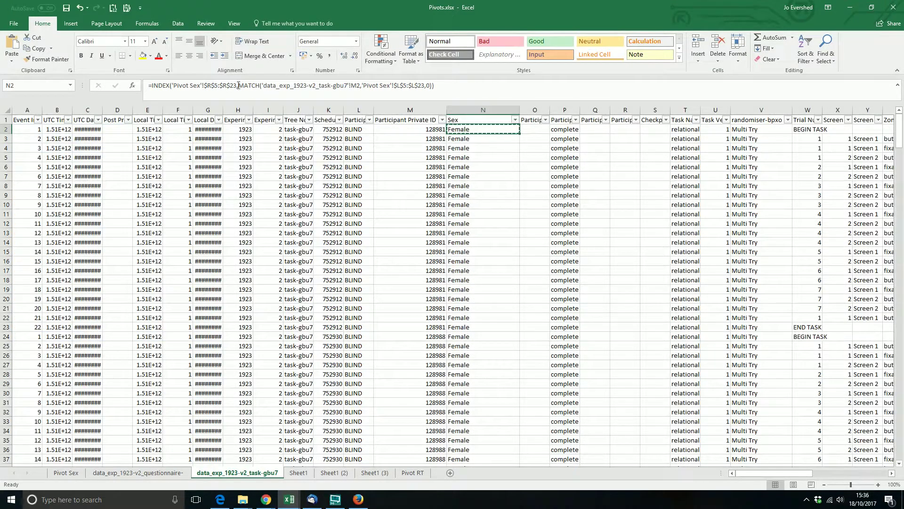
pyautogui.moveTo(238, 85); pyautogui.dragTo(431, 86)
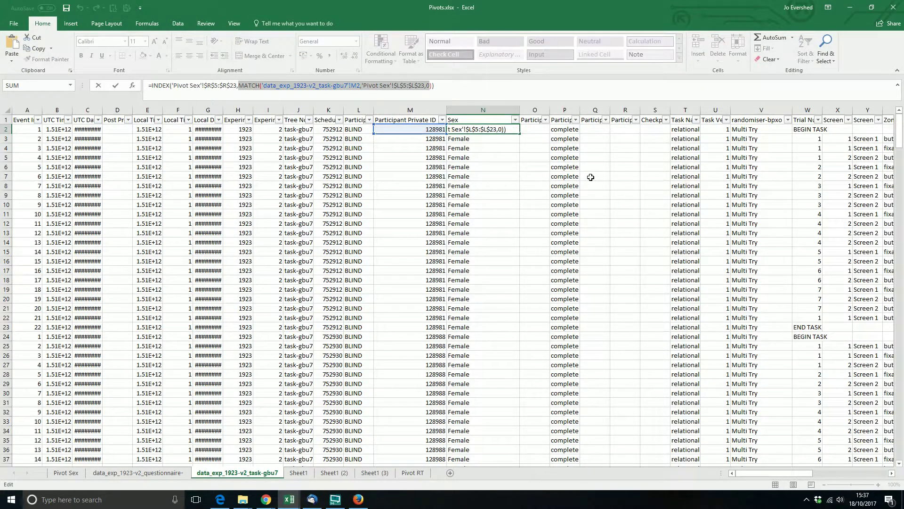
pyautogui.hotkey('shift', 'Right')
pyautogui.write('1')
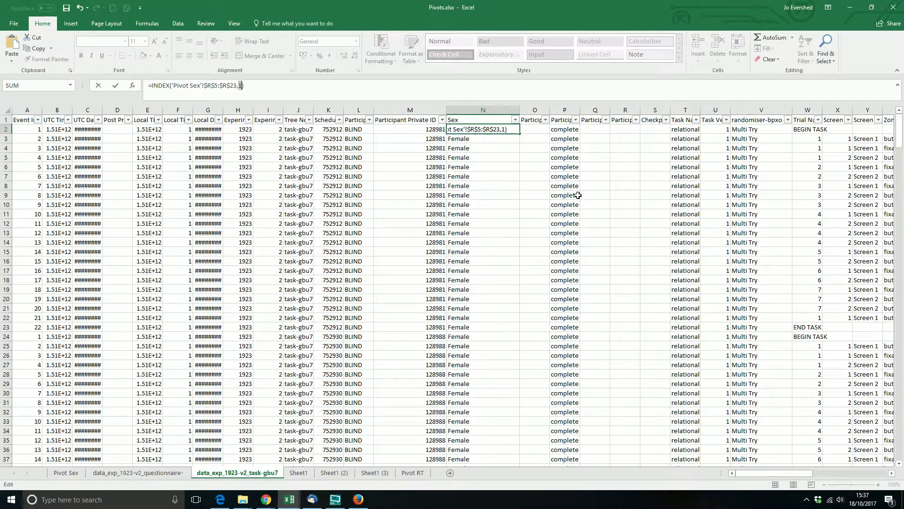
pyautogui.press('Escape')
pyautogui.hotkey('ctrl', 'c')
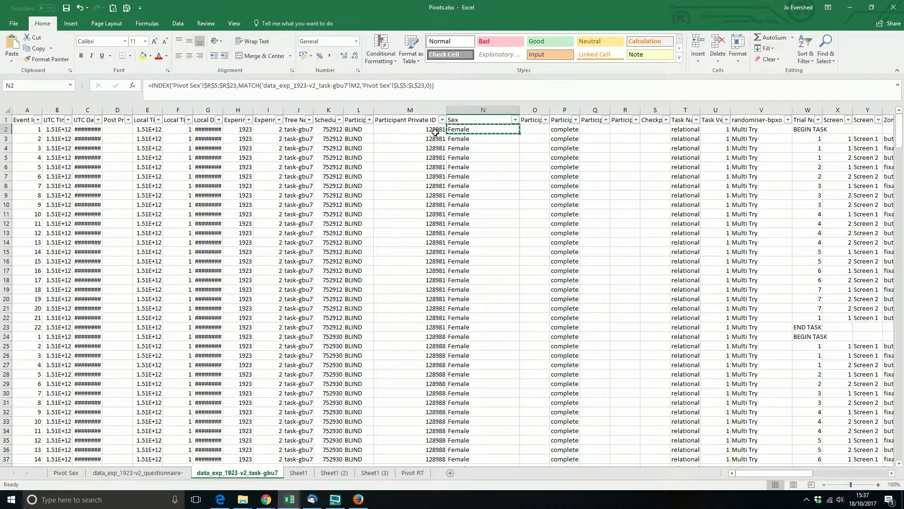
pyautogui.click(66, 472)
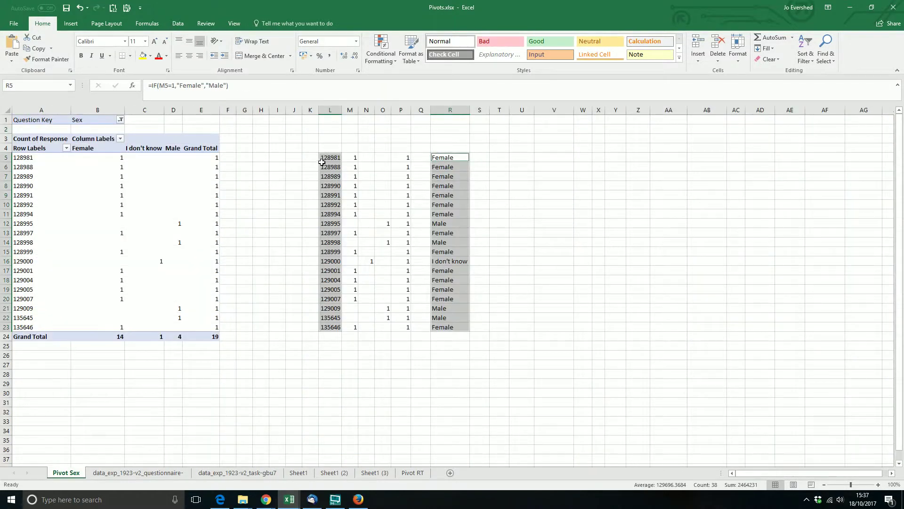
pyautogui.click(237, 472)
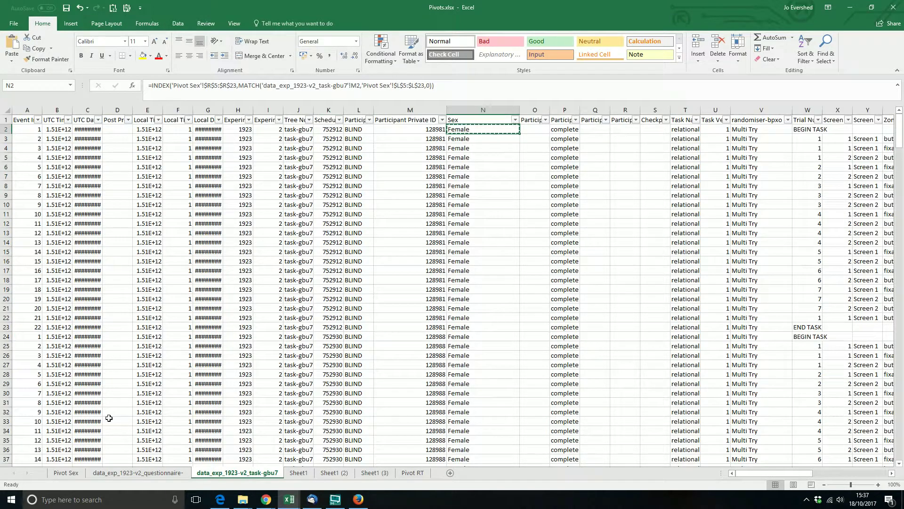
pyautogui.click(71, 474)
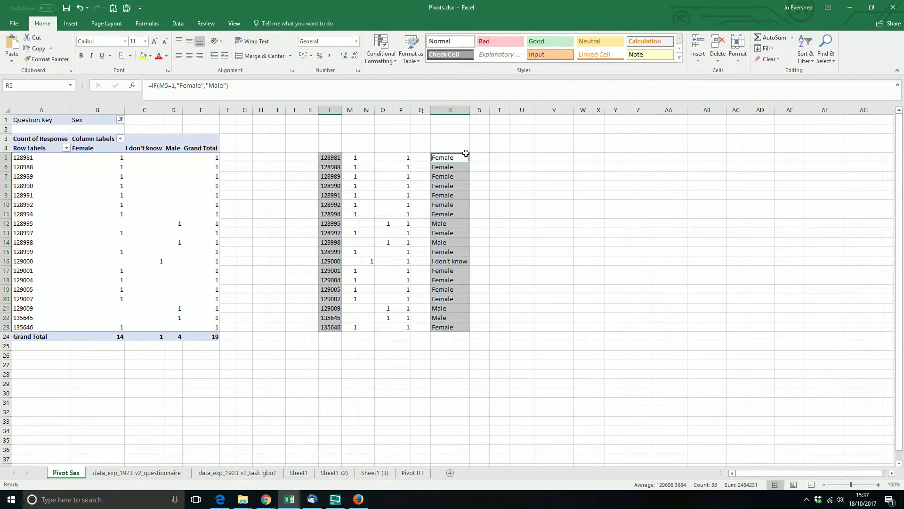
pyautogui.click(237, 472)
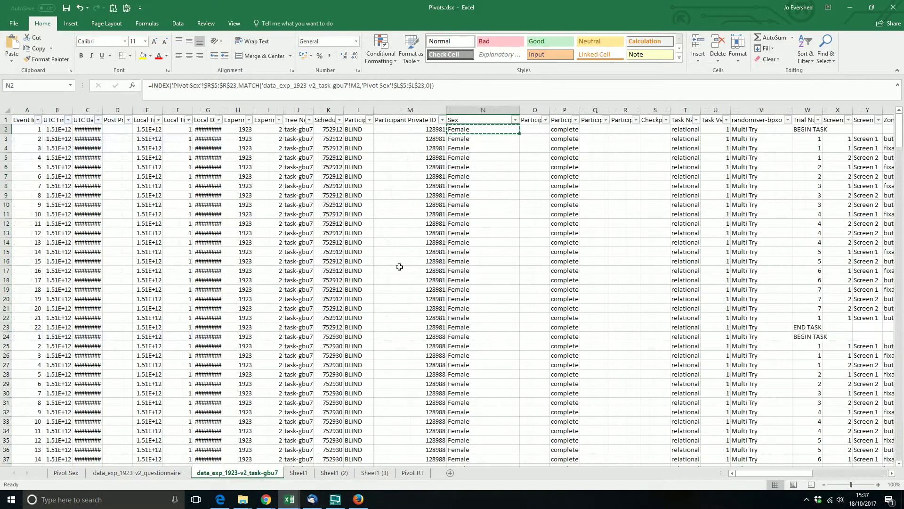
pyautogui.scroll(-8, 472, 272)
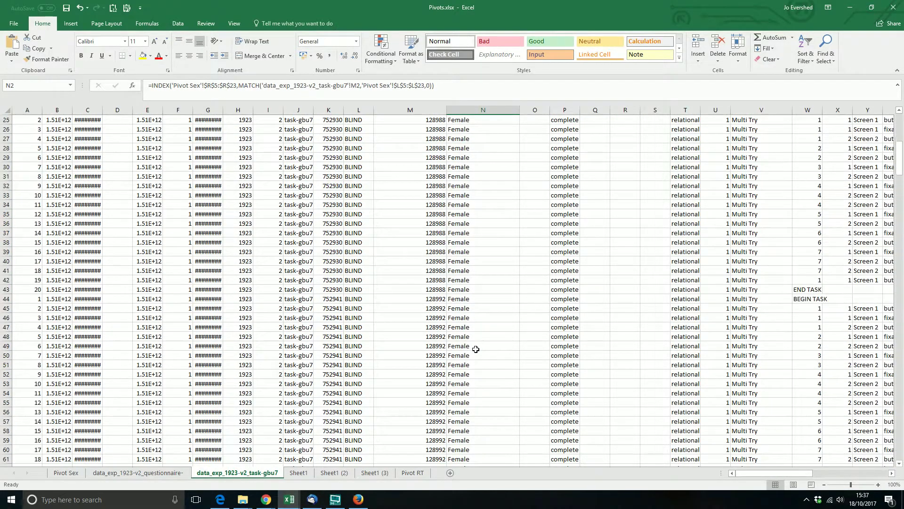
pyautogui.moveTo(900, 166); pyautogui.dragTo(899, 208)
pyautogui.scroll(-20, 539, 430)
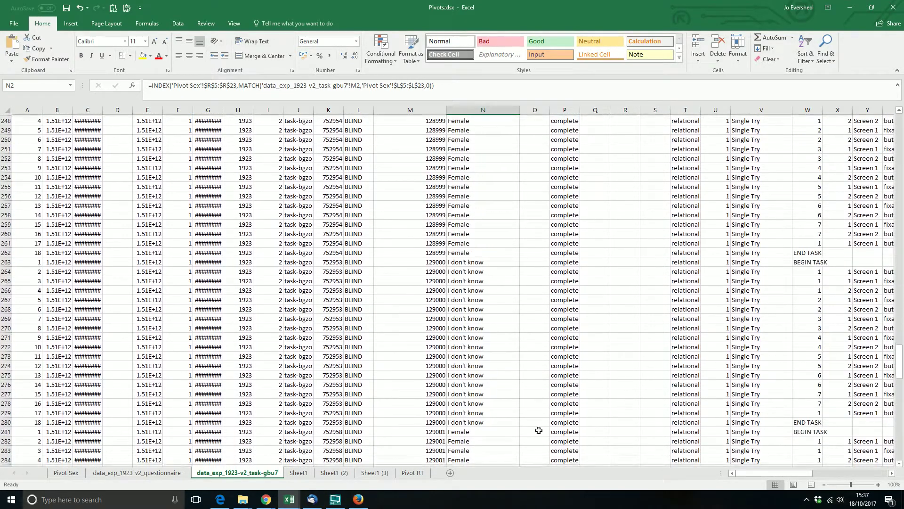
# Step: Refresh the Pivot RT pivot table so the new Sex field is available
pyautogui.click(413, 472)
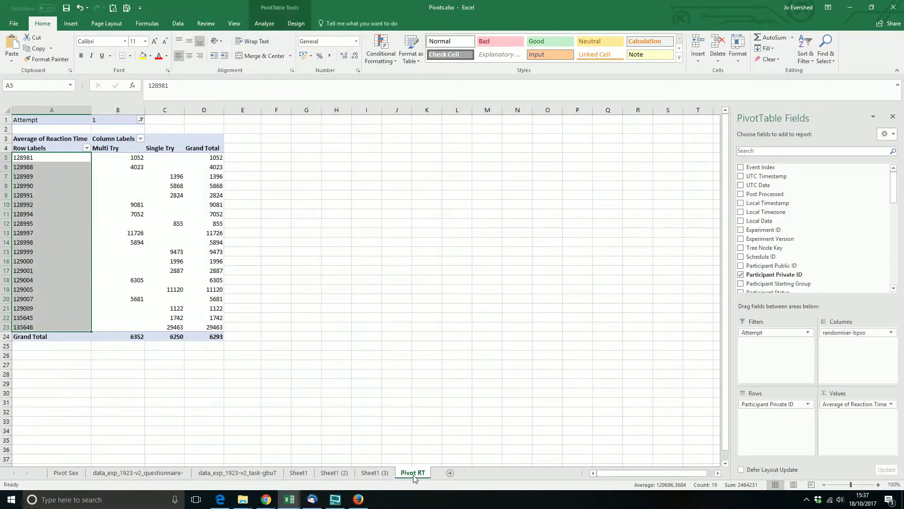
pyautogui.click(38, 138)
pyautogui.rightClick(40, 142)
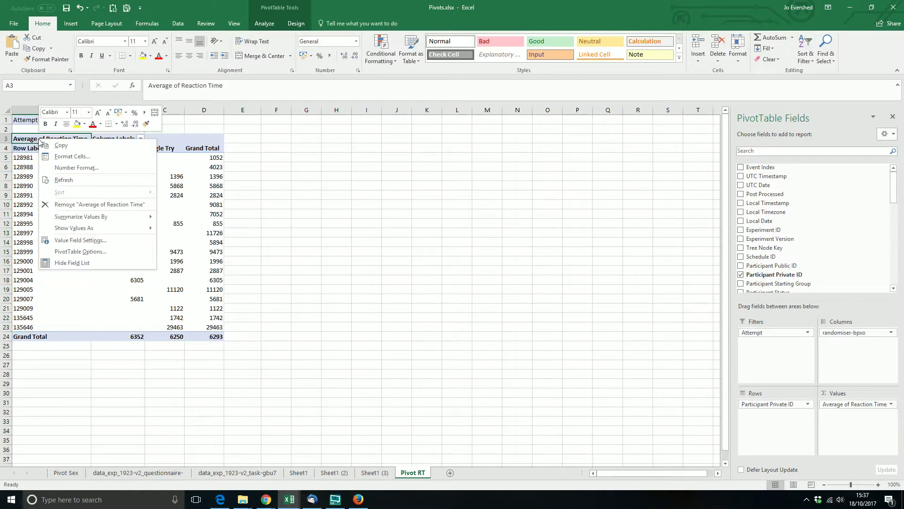
pyautogui.click(65, 179)
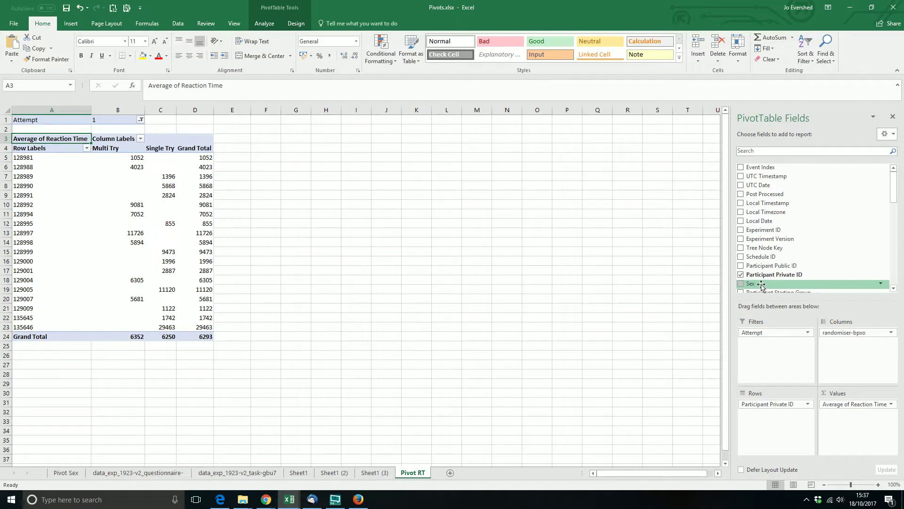
# Step: Add Sex to the pivot rows beneath Participant Private ID
pyautogui.moveTo(761, 284); pyautogui.dragTo(769, 419)
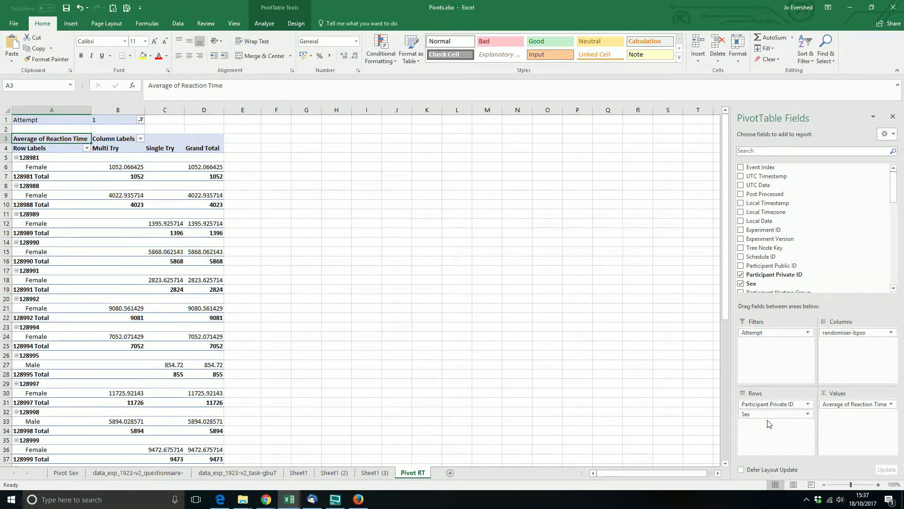
pyautogui.scroll(-1, 29, 170)
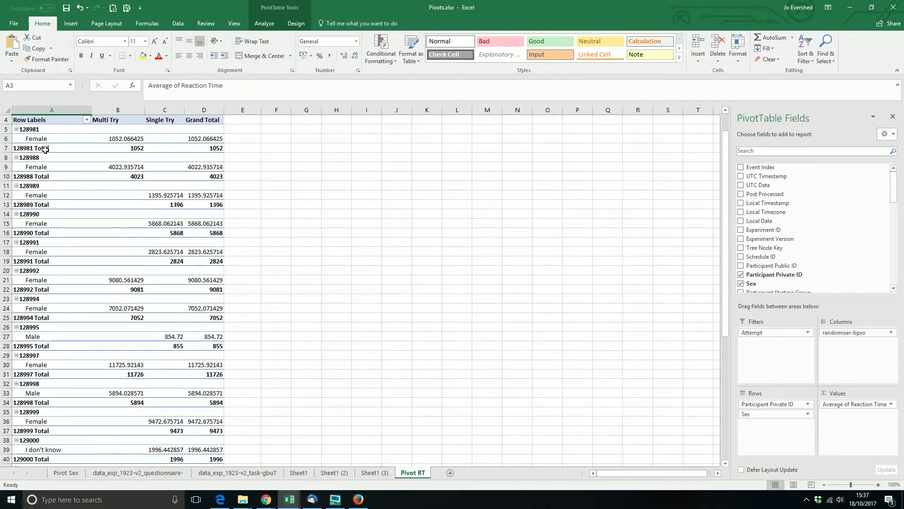
pyautogui.scroll(1, 61, 189)
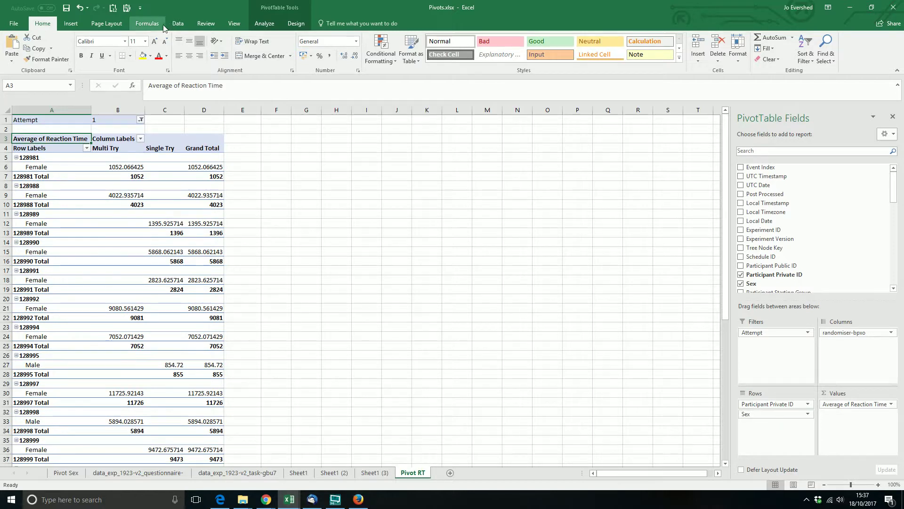
pyautogui.click(295, 23)
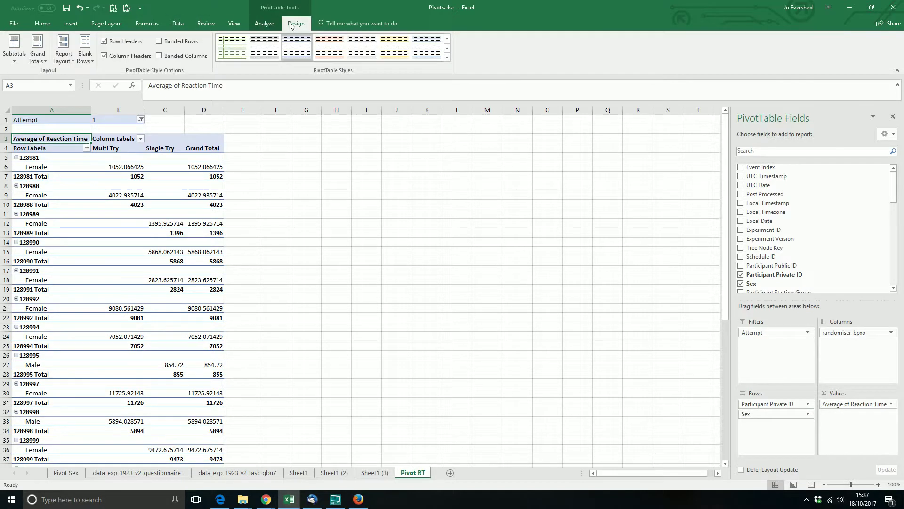
pyautogui.click(68, 63)
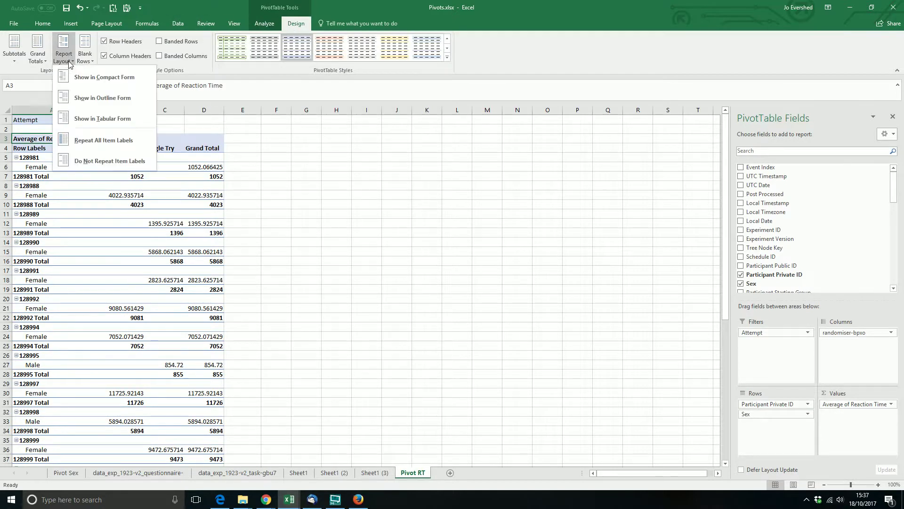
# Step: Switch the pivot's report layout to Tabular Form
pyautogui.click(86, 118)
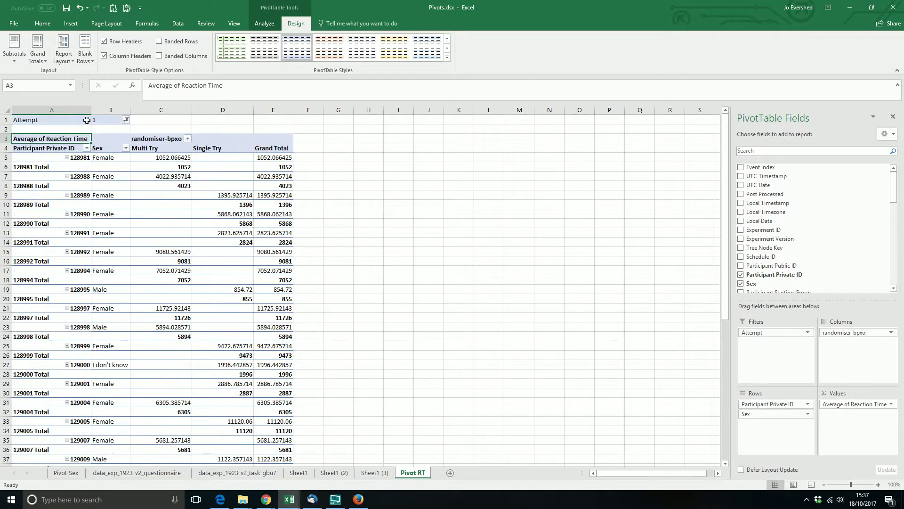
pyautogui.click(63, 58)
pyautogui.click(77, 139)
# Step: Remove Average of Reaction Time from the pivot values
pyautogui.rightClick(59, 149)
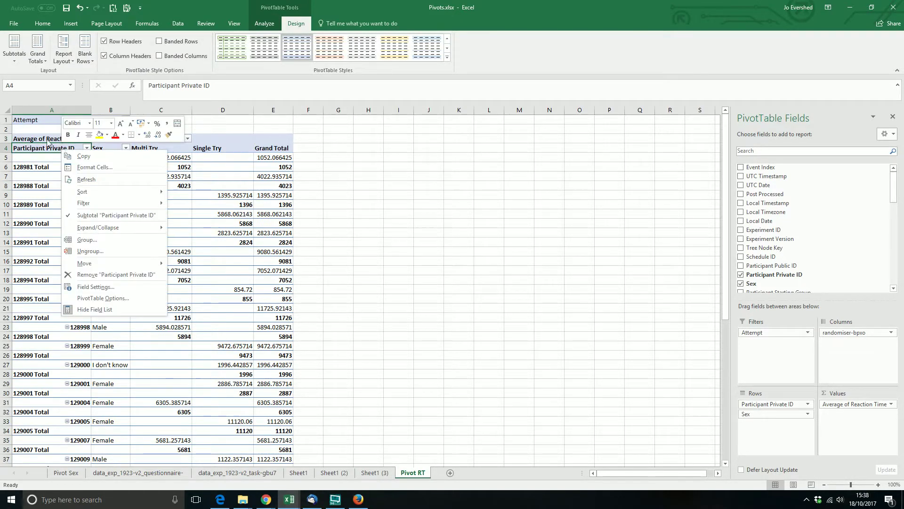
pyautogui.rightClick(49, 140)
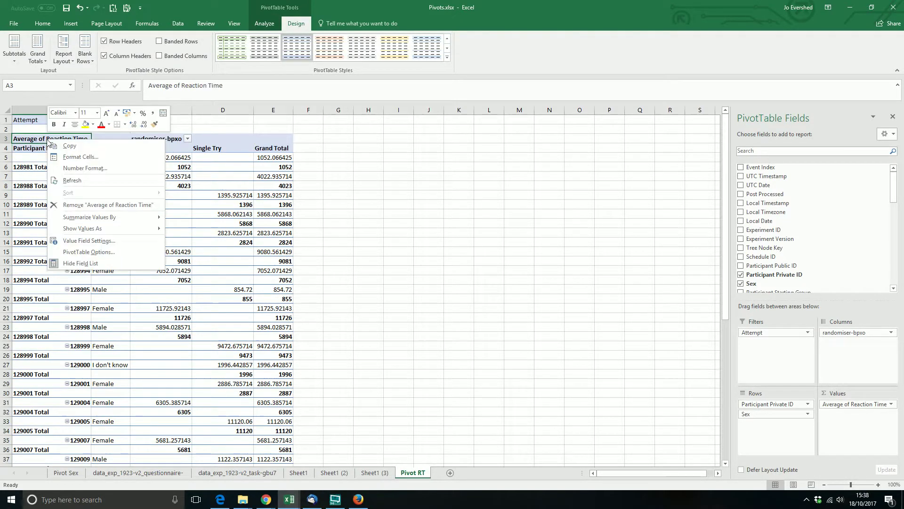
pyautogui.click(88, 203)
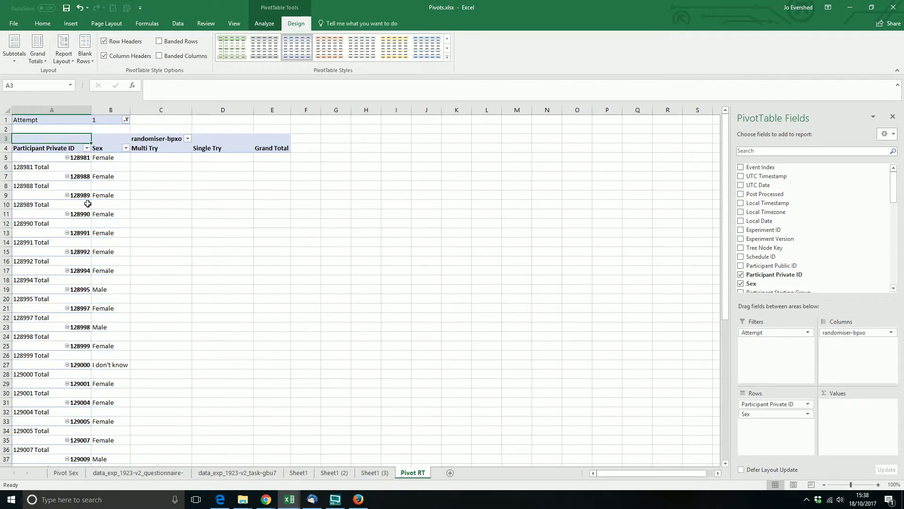
# Step: Try adding Response to Values as an Average, then take it back out
pyautogui.rightClick(69, 139)
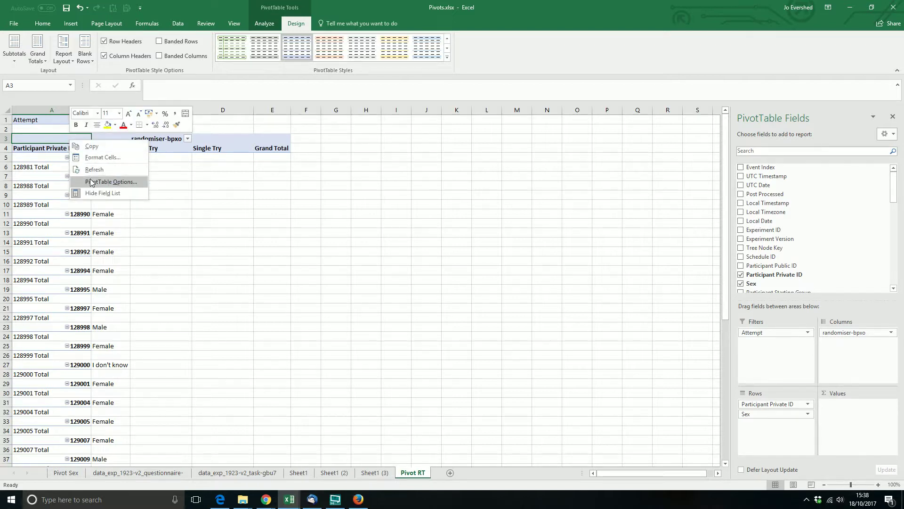
pyautogui.click(866, 426)
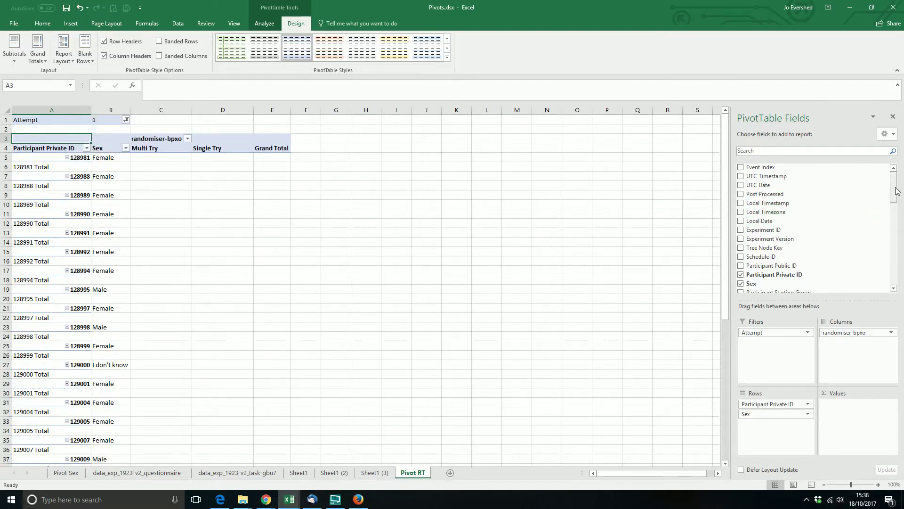
pyautogui.scroll(-5, 815, 229)
pyautogui.scroll(3, 897, 243)
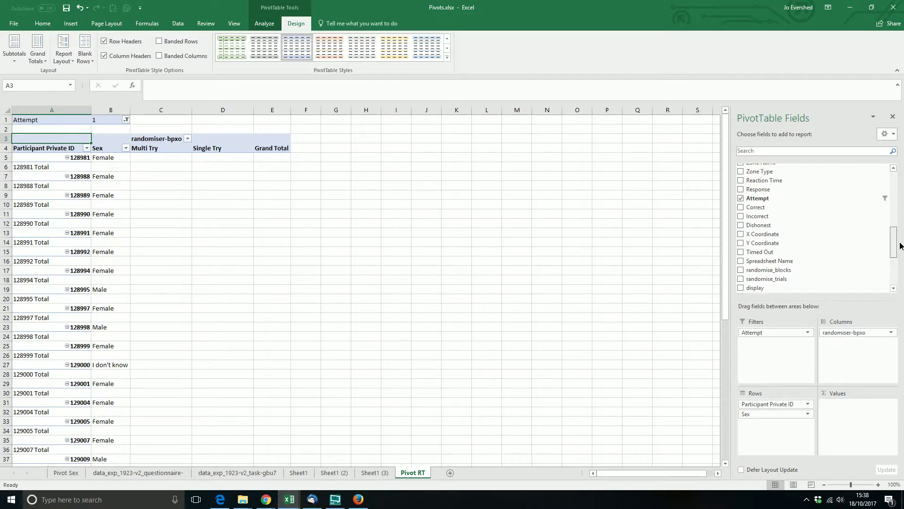
pyautogui.scroll(-1, 771, 206)
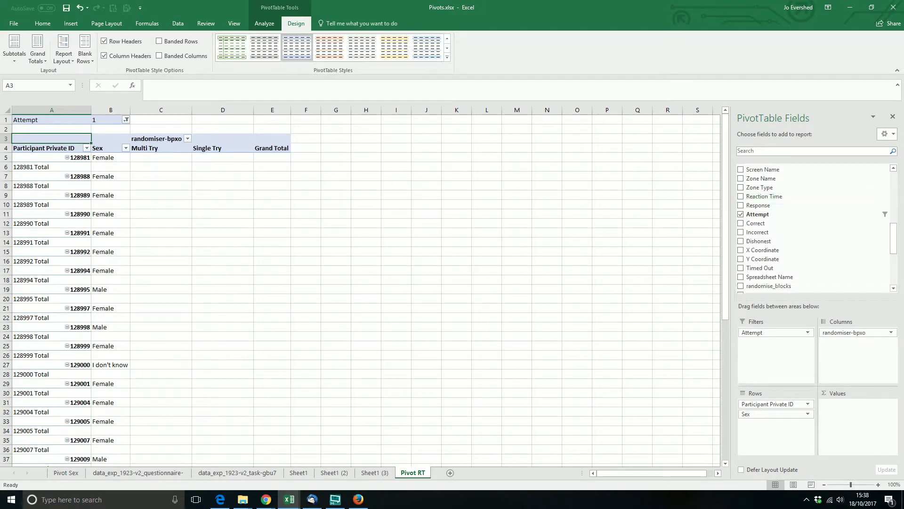
pyautogui.moveTo(771, 206); pyautogui.dragTo(891, 406)
pyautogui.click(891, 404)
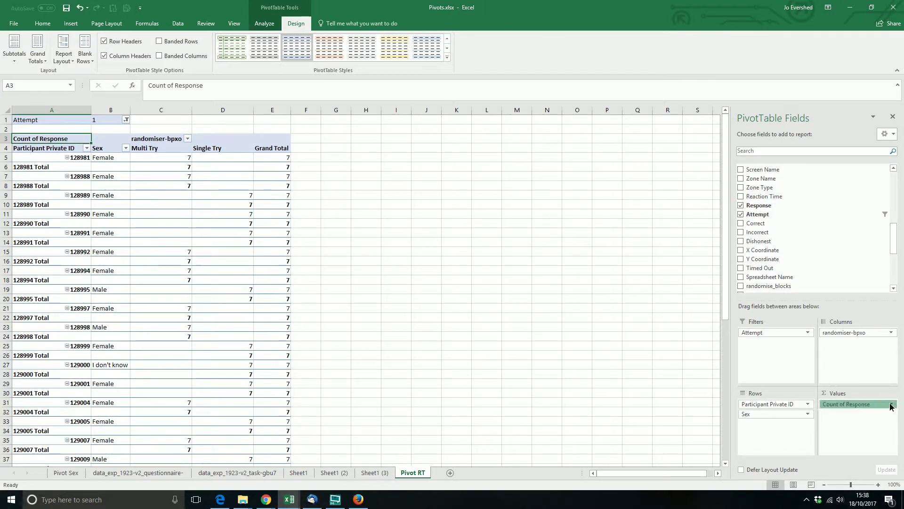
pyautogui.click(863, 394)
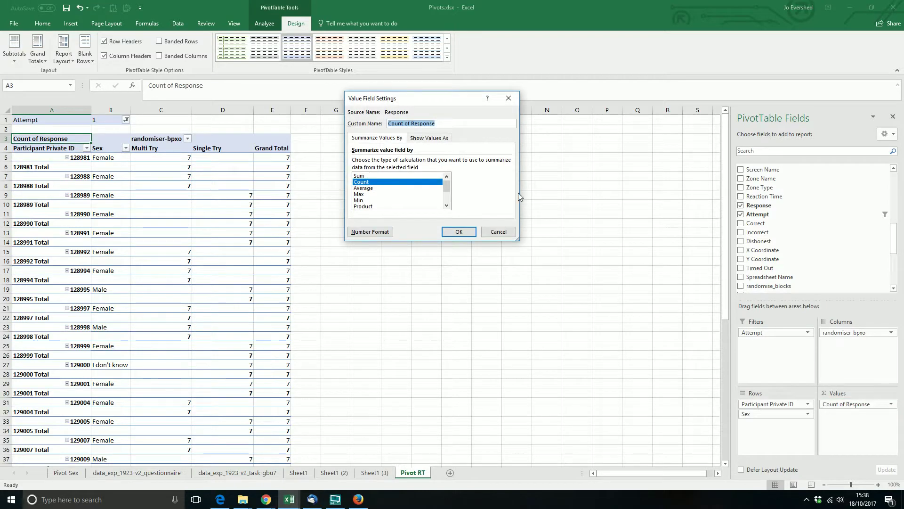
pyautogui.click(363, 188)
pyautogui.click(459, 232)
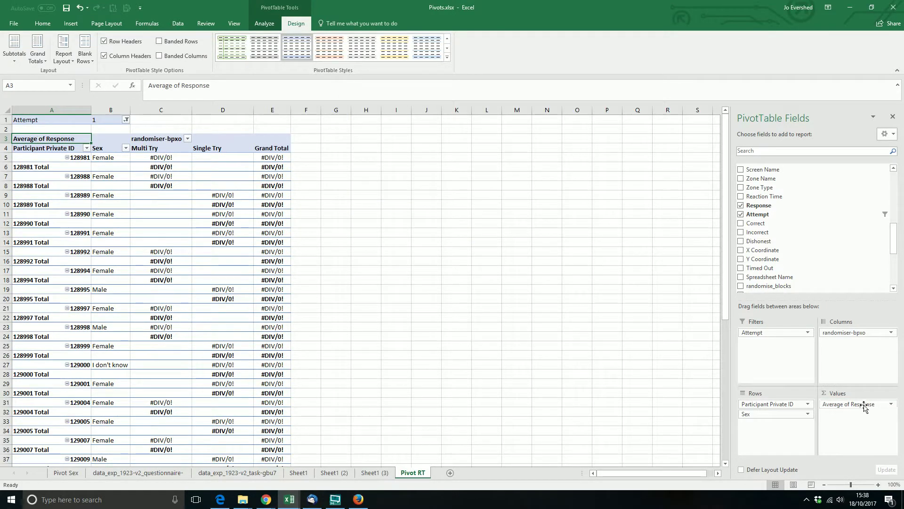
pyautogui.moveTo(867, 404); pyautogui.dragTo(824, 236)
# Step: Add Reaction Time to Values, summarized as Average
pyautogui.moveTo(763, 200); pyautogui.dragTo(846, 431)
pyautogui.click(892, 404)
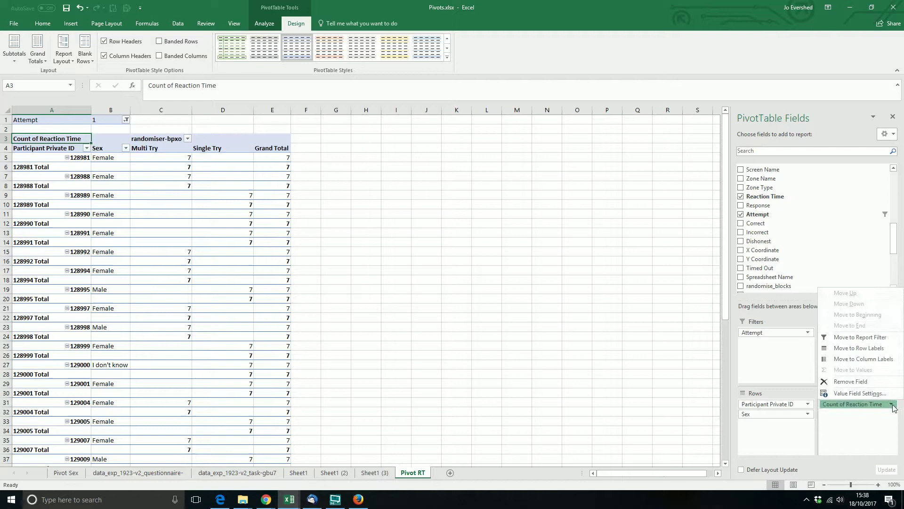
pyautogui.click(859, 393)
pyautogui.click(371, 188)
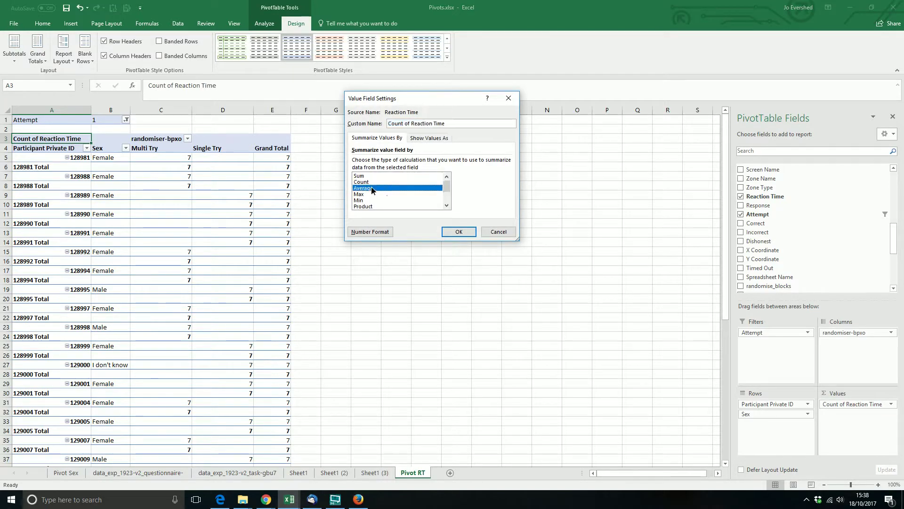
pyautogui.click(464, 232)
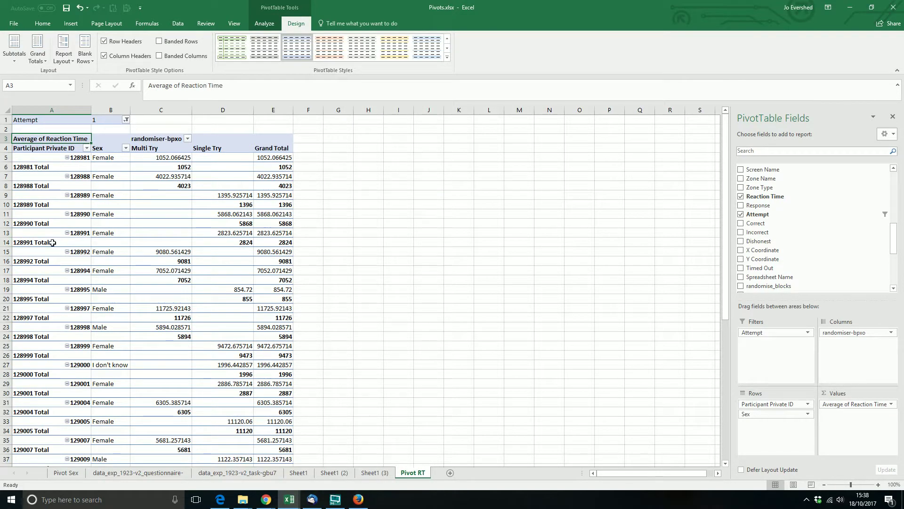
# Step: Remove the per-participant subtotal rows and the Grand Total column
pyautogui.click(24, 167)
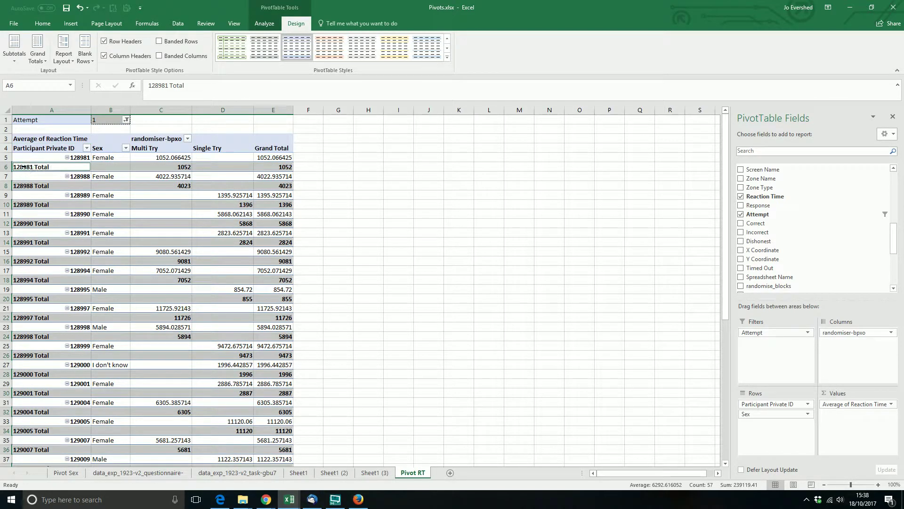
pyautogui.rightClick(267, 166)
pyautogui.click(317, 231)
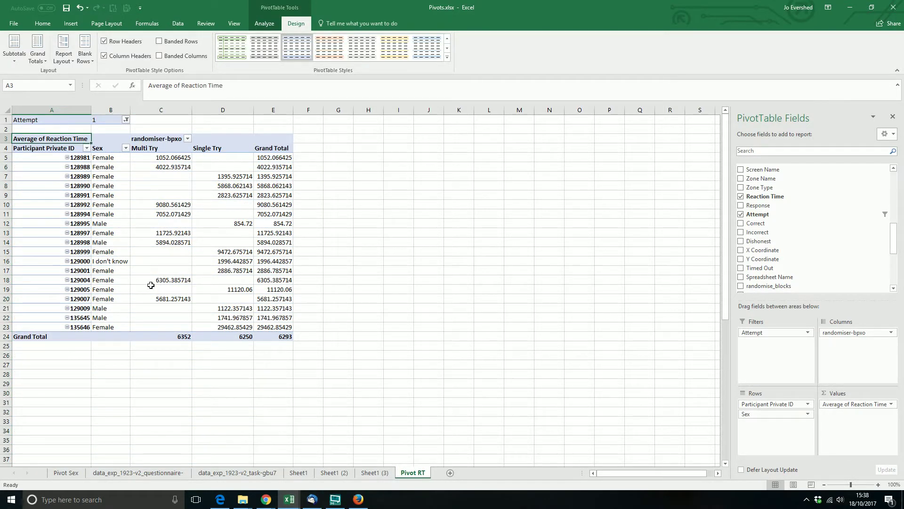
pyautogui.rightClick(273, 149)
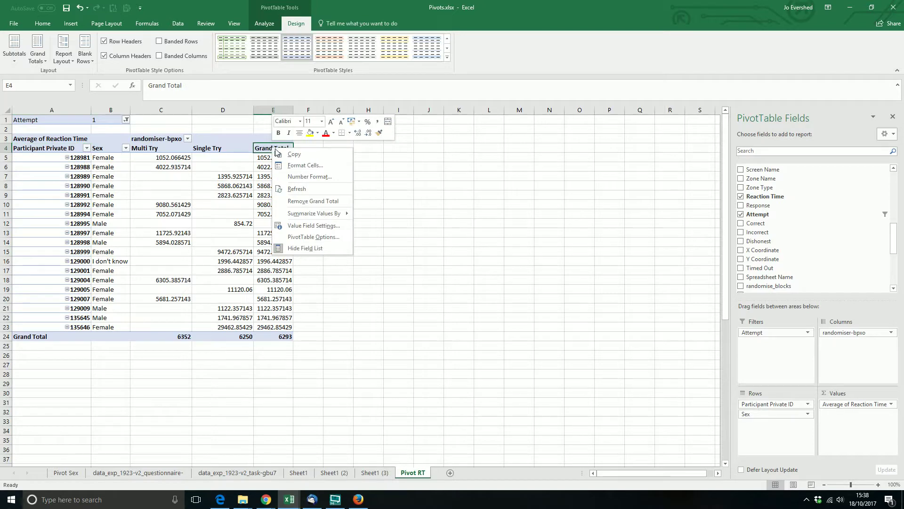
pyautogui.click(313, 201)
pyautogui.click(343, 204)
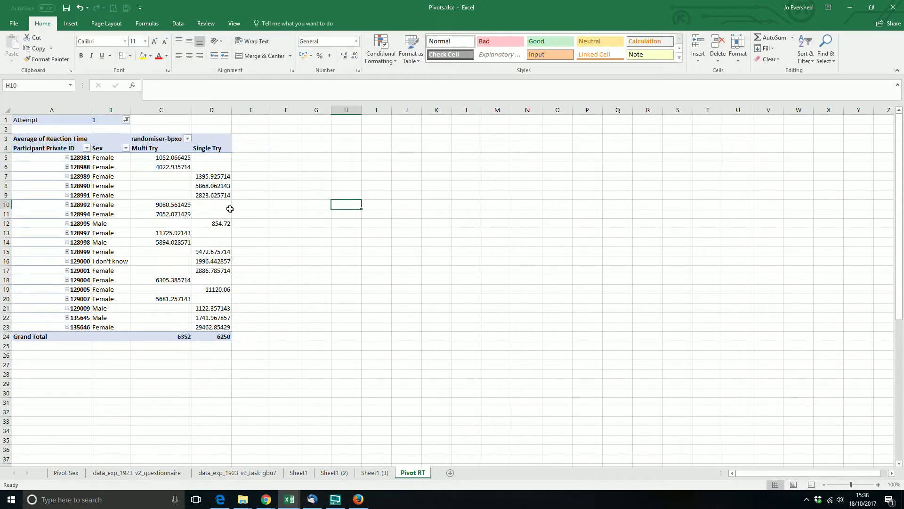
# Step: Reduce the average reaction times in C5:D23 to one decimal place
pyautogui.moveTo(159, 157); pyautogui.dragTo(221, 327)
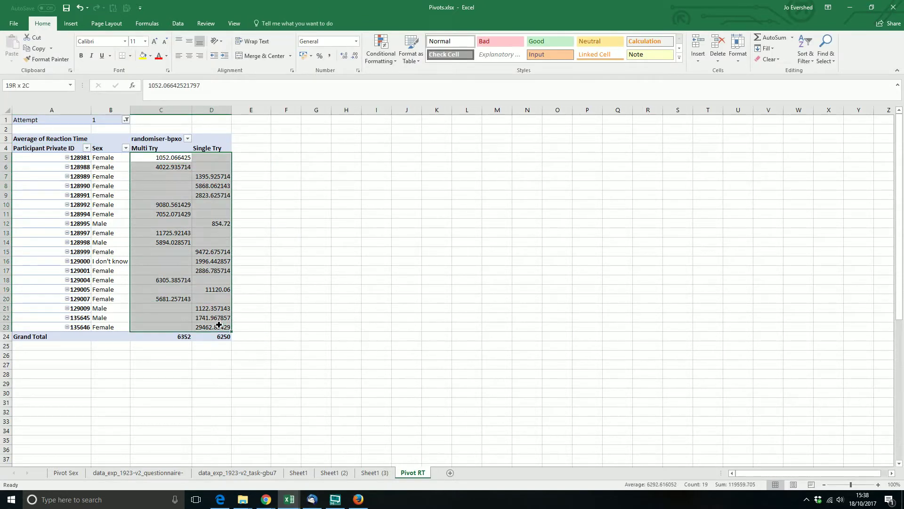
pyautogui.click(355, 56)
pyautogui.click(354, 56)
pyautogui.click(354, 56)
pyautogui.click(354, 55)
pyautogui.click(354, 56)
pyautogui.click(375, 234)
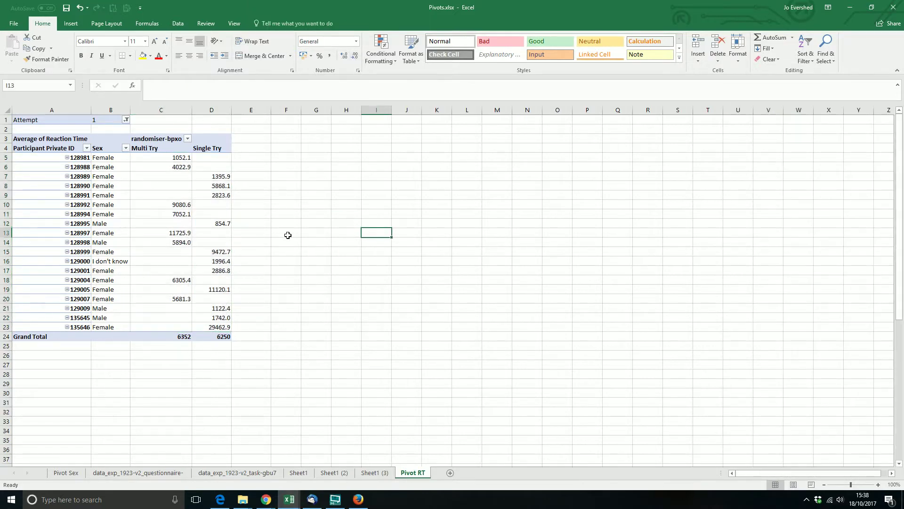
# Step: Copy the pivot rows A5:D23 and paste them as values at I4
pyautogui.moveTo(71, 157); pyautogui.dragTo(220, 327)
pyautogui.hotkey('ctrl', 'c')
pyautogui.click(411, 147)
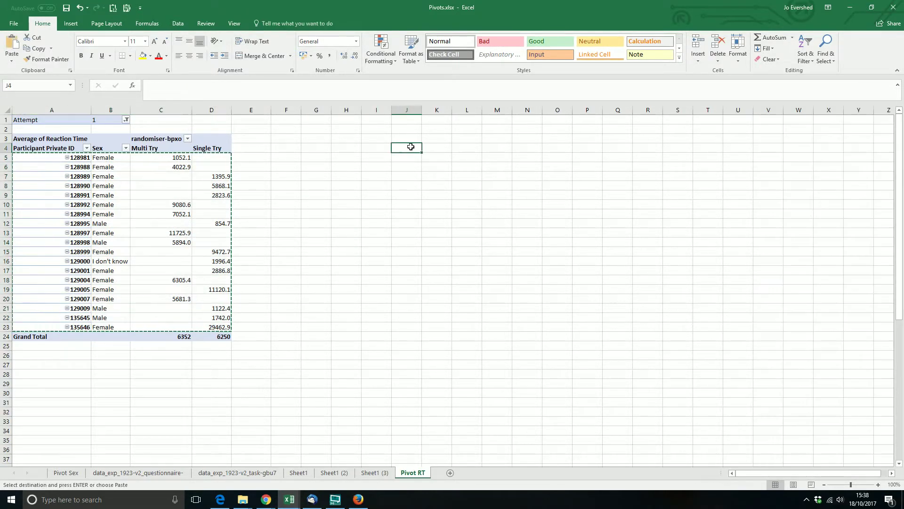
pyautogui.click(375, 150)
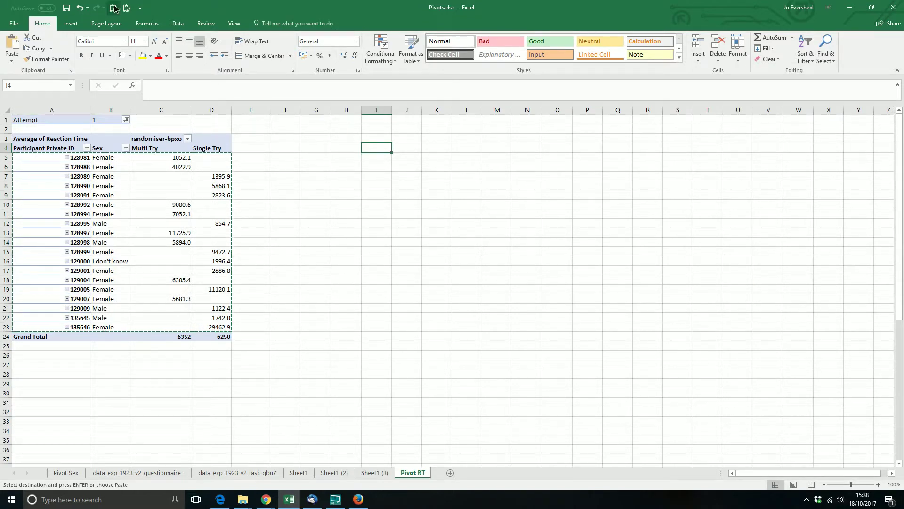
pyautogui.hotkey('ctrl', 'v')
# Step: Check the cells above the pasted ID, Sex, Multi Try and Single Try columns
pyautogui.click(382, 138)
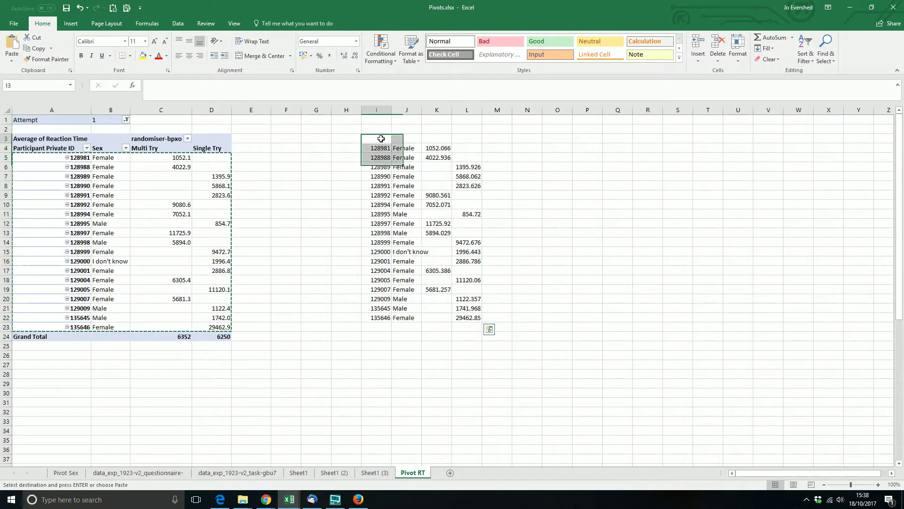
pyautogui.click(406, 138)
pyautogui.click(440, 140)
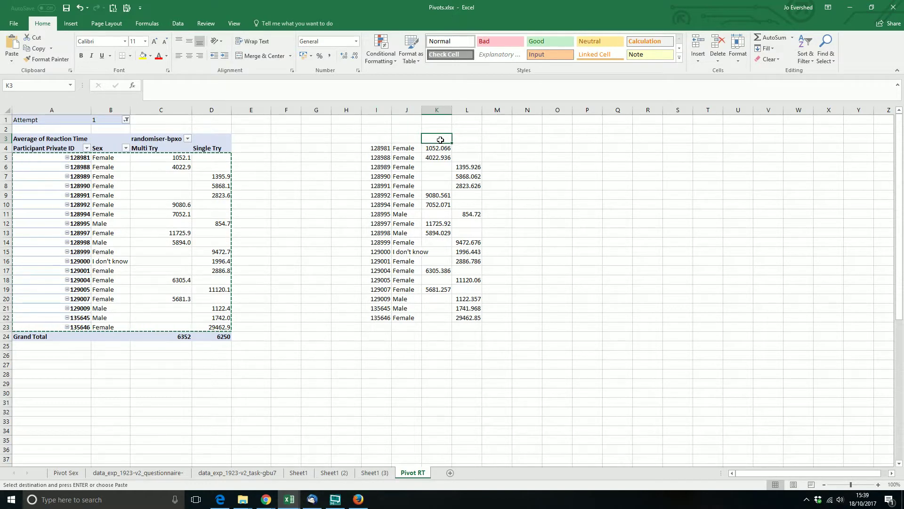
pyautogui.click(472, 140)
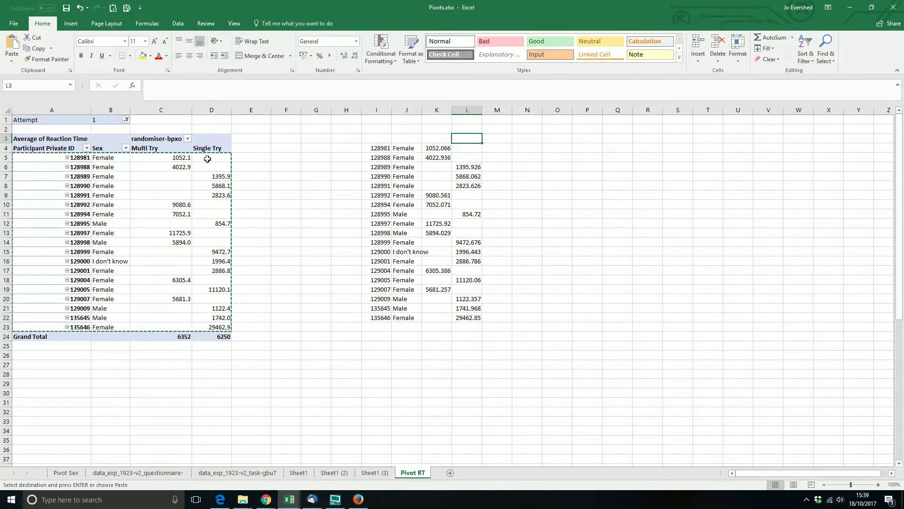
pyautogui.click(46, 144)
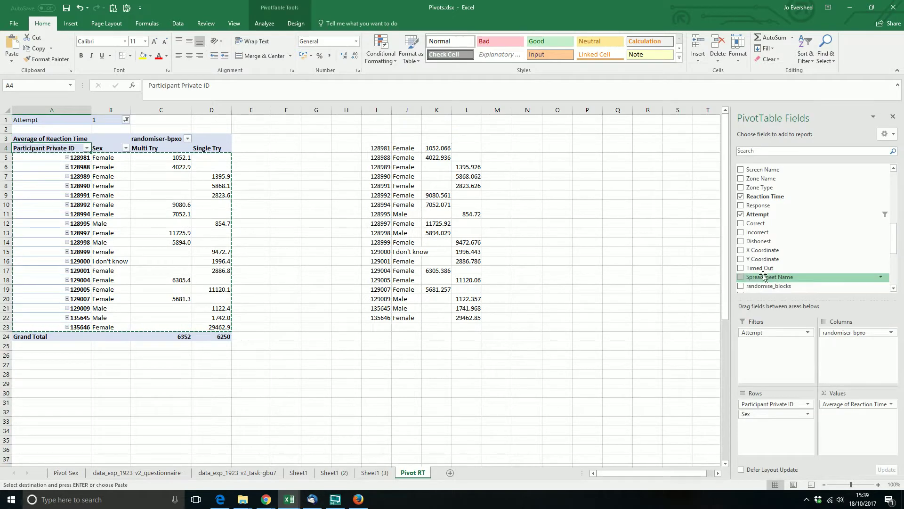
# Step: Make randomiser-bpxo the first row field and turn off its condition subtotals
pyautogui.moveTo(846, 332); pyautogui.dragTo(771, 427)
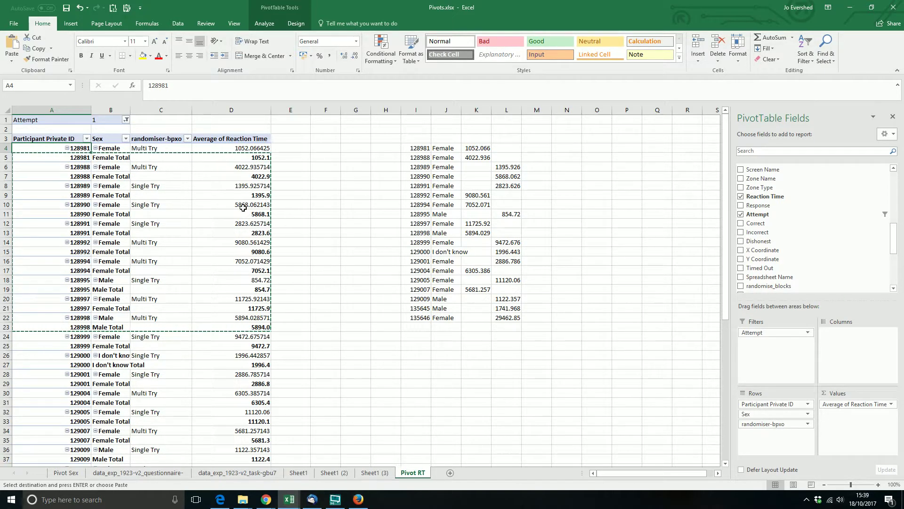
pyautogui.moveTo(768, 425); pyautogui.dragTo(756, 402)
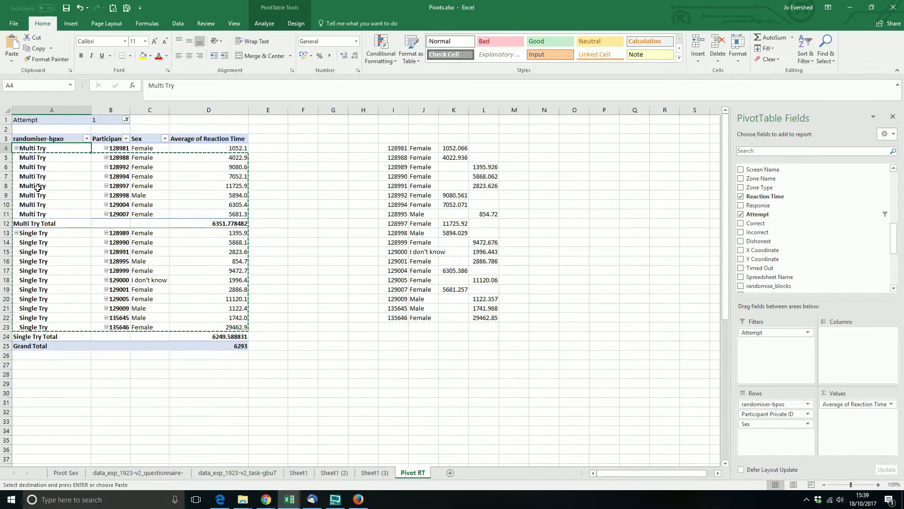
pyautogui.rightClick(43, 224)
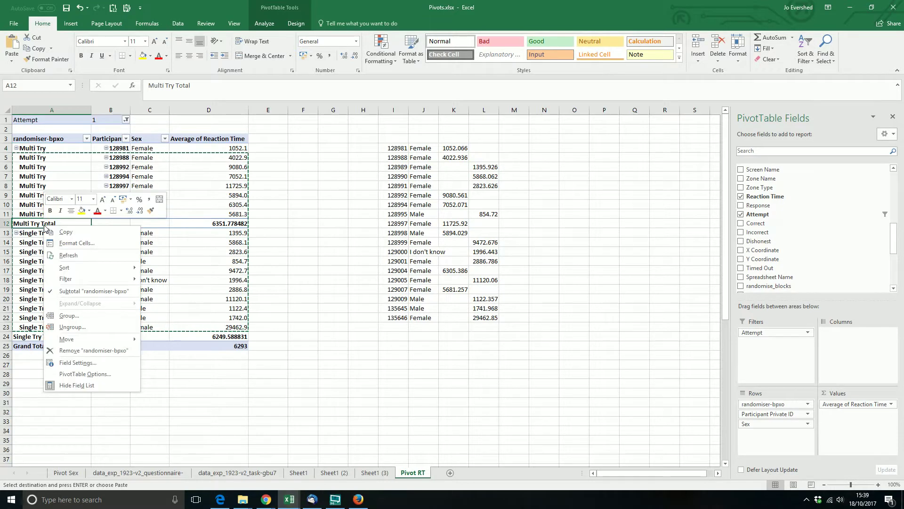
pyautogui.click(81, 291)
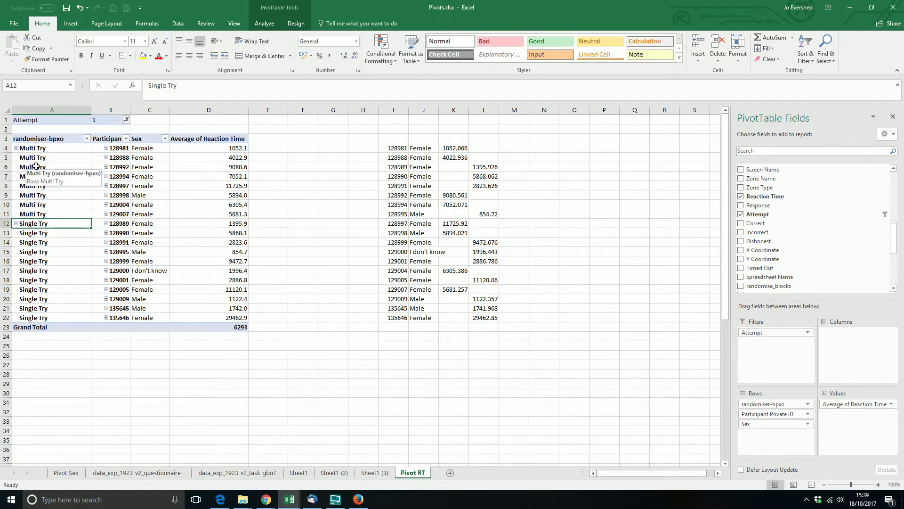
pyautogui.moveTo(393, 138); pyautogui.dragTo(499, 216)
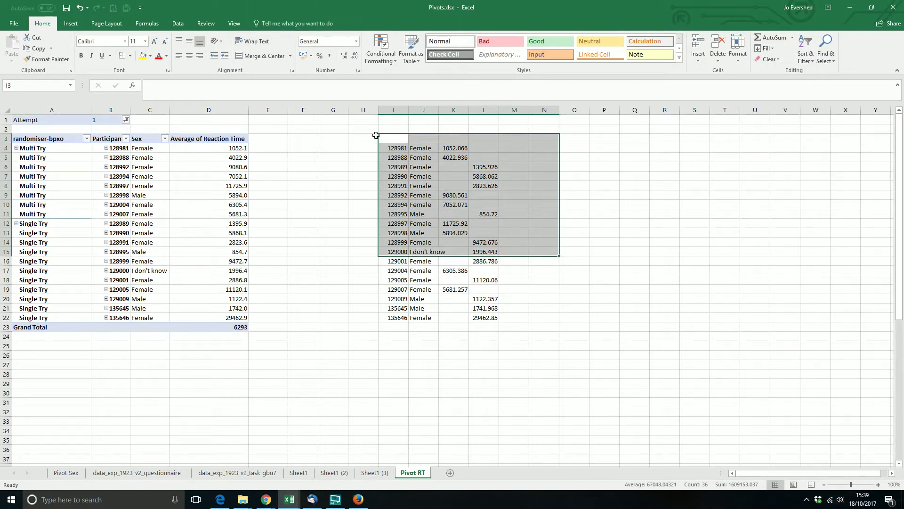
# Step: Clear the old copy in H2:Q30 and paste pivot rows A4:D22 as values at I4
pyautogui.click(375, 129)
pyautogui.moveTo(380, 135)
pyautogui.mouseDown()
pyautogui.moveTo(541, 330)
pyautogui.moveTo(636, 351)
pyautogui.moveTo(499, 397)
pyautogui.moveTo(390, 392)
pyautogui.moveTo(519, 378)
pyautogui.moveTo(645, 398)
pyautogui.mouseUp()
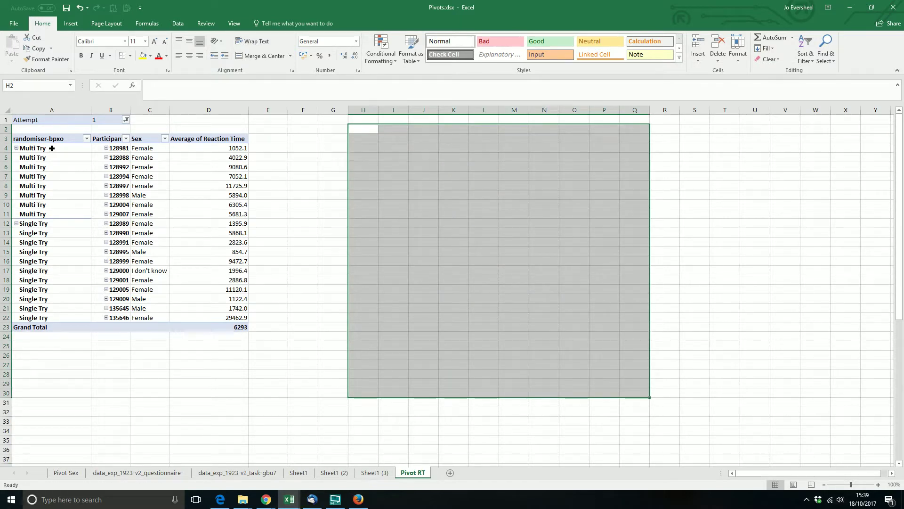
pyautogui.moveTo(52, 148); pyautogui.dragTo(204, 317)
pyautogui.hotkey('ctrl', 'c')
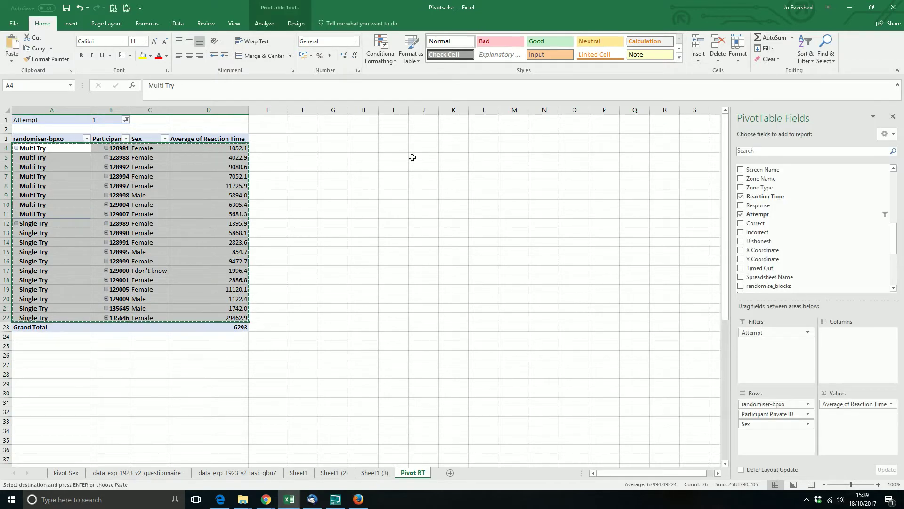
pyautogui.click(392, 148)
pyautogui.hotkey('ctrl', 'v')
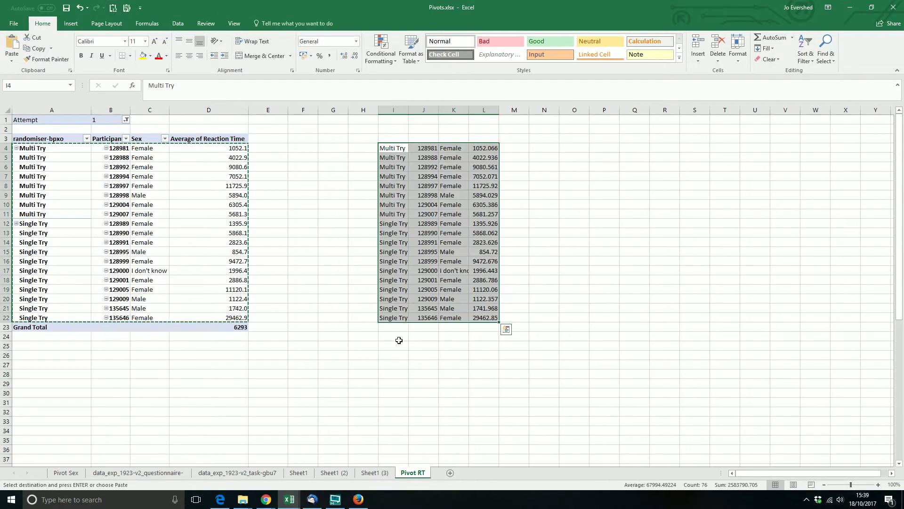
# Step: Check the pasted Multi Try and Single Try blocks and their reaction time values
pyautogui.moveTo(395, 149); pyautogui.dragTo(492, 212)
pyautogui.moveTo(485, 148); pyautogui.dragTo(496, 218)
pyautogui.moveTo(400, 225); pyautogui.dragTo(496, 315)
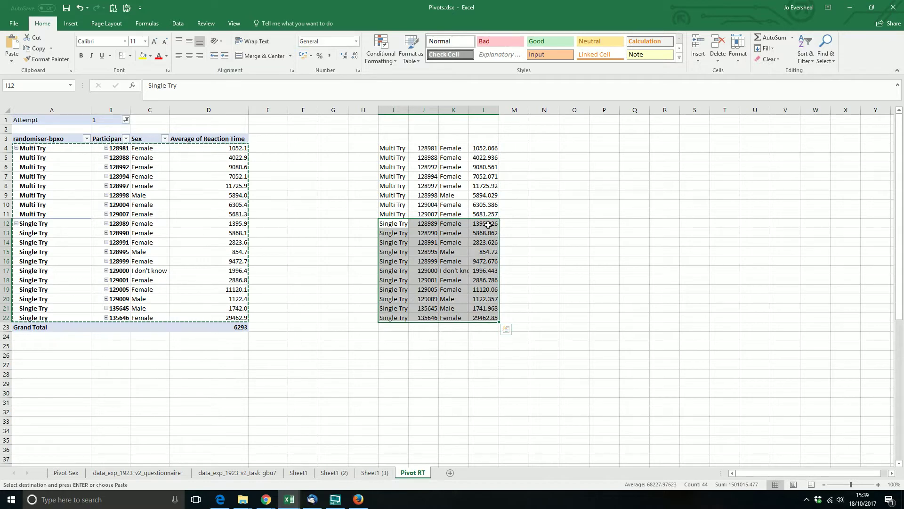
pyautogui.moveTo(488, 224); pyautogui.dragTo(495, 318)
pyautogui.click(563, 289)
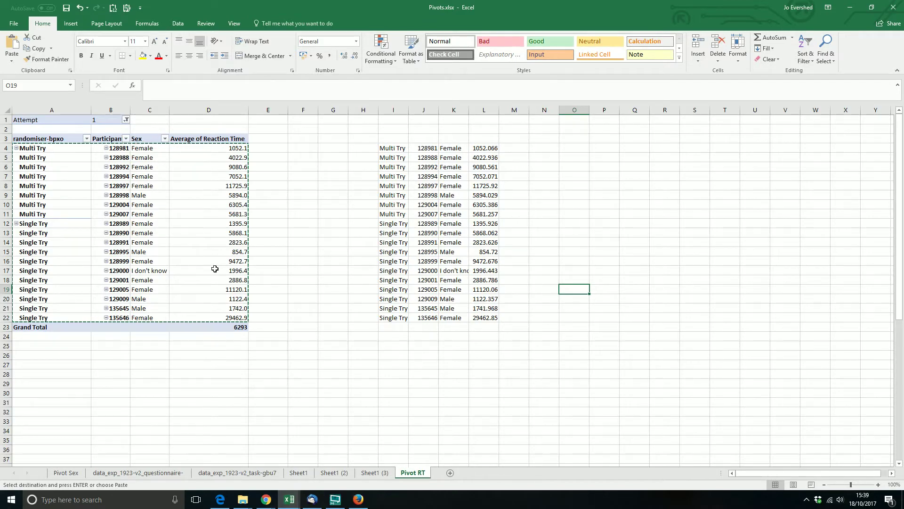
pyautogui.moveTo(267, 500)
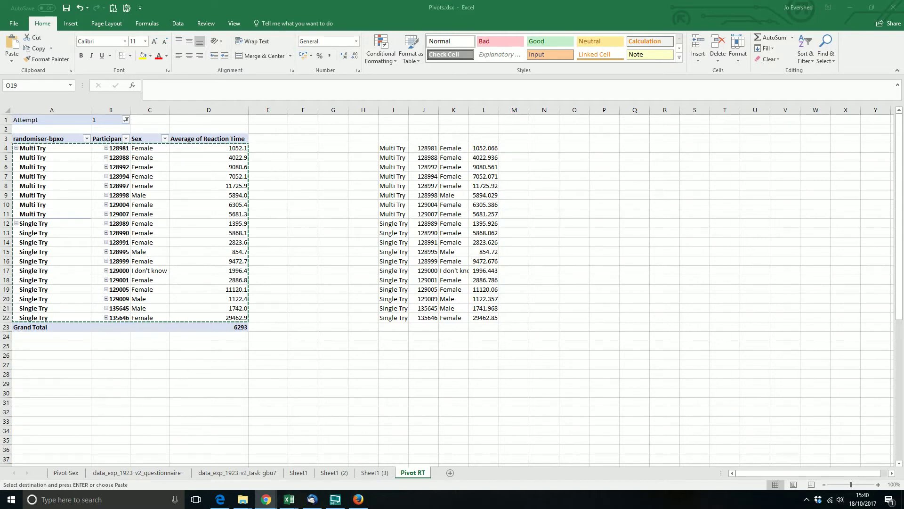
pyautogui.click(220, 499)
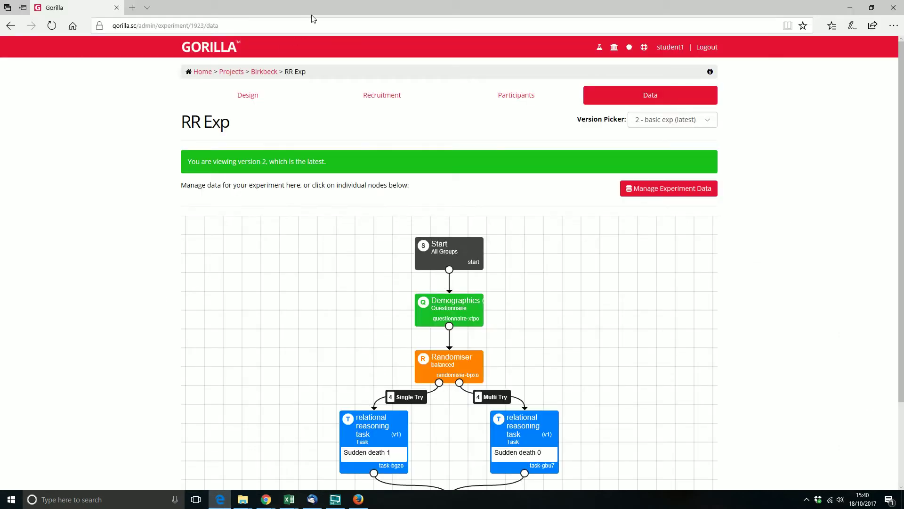
pyautogui.click(220, 499)
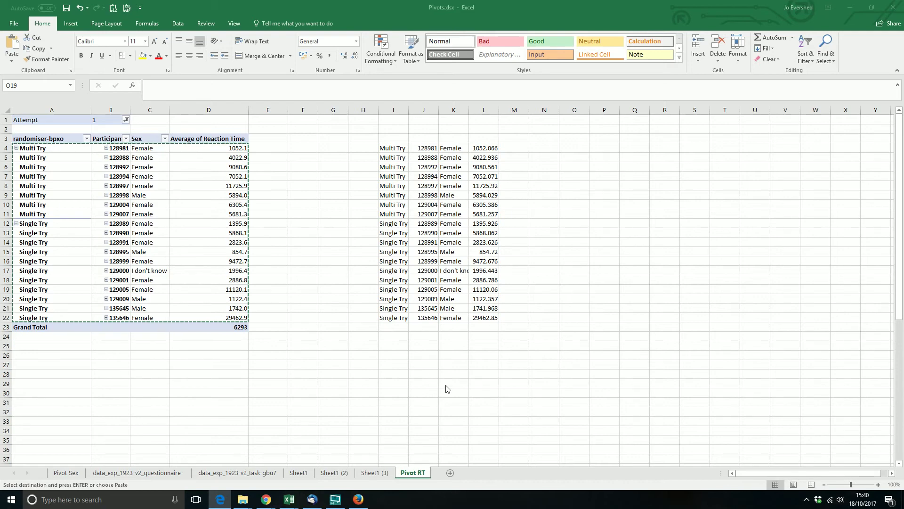
# Step: AutoFit column K in Excel so "I don't know" shows in full
pyautogui.hotkey('alt', 'Tab')
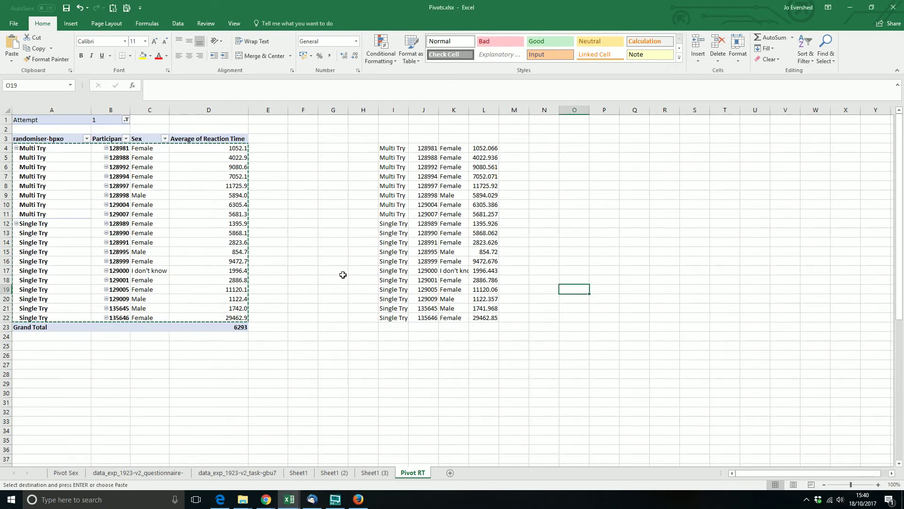
pyautogui.doubleClick(468, 110)
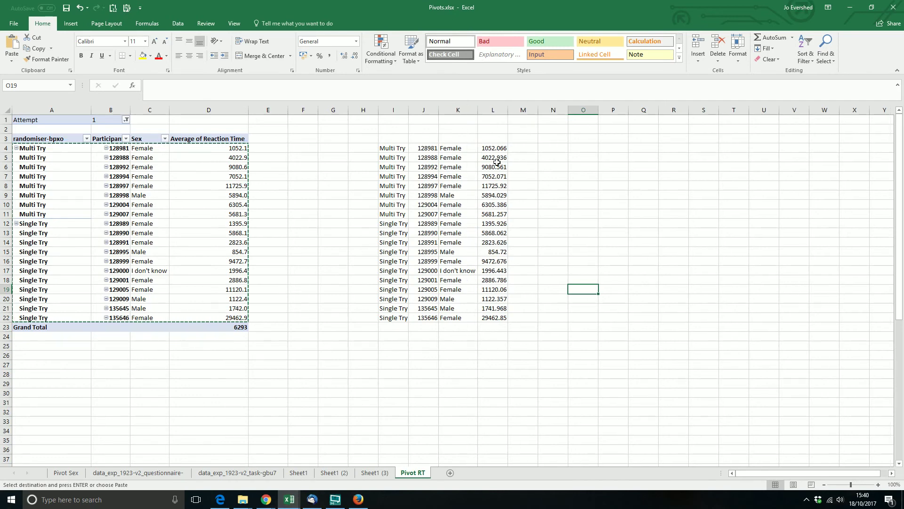